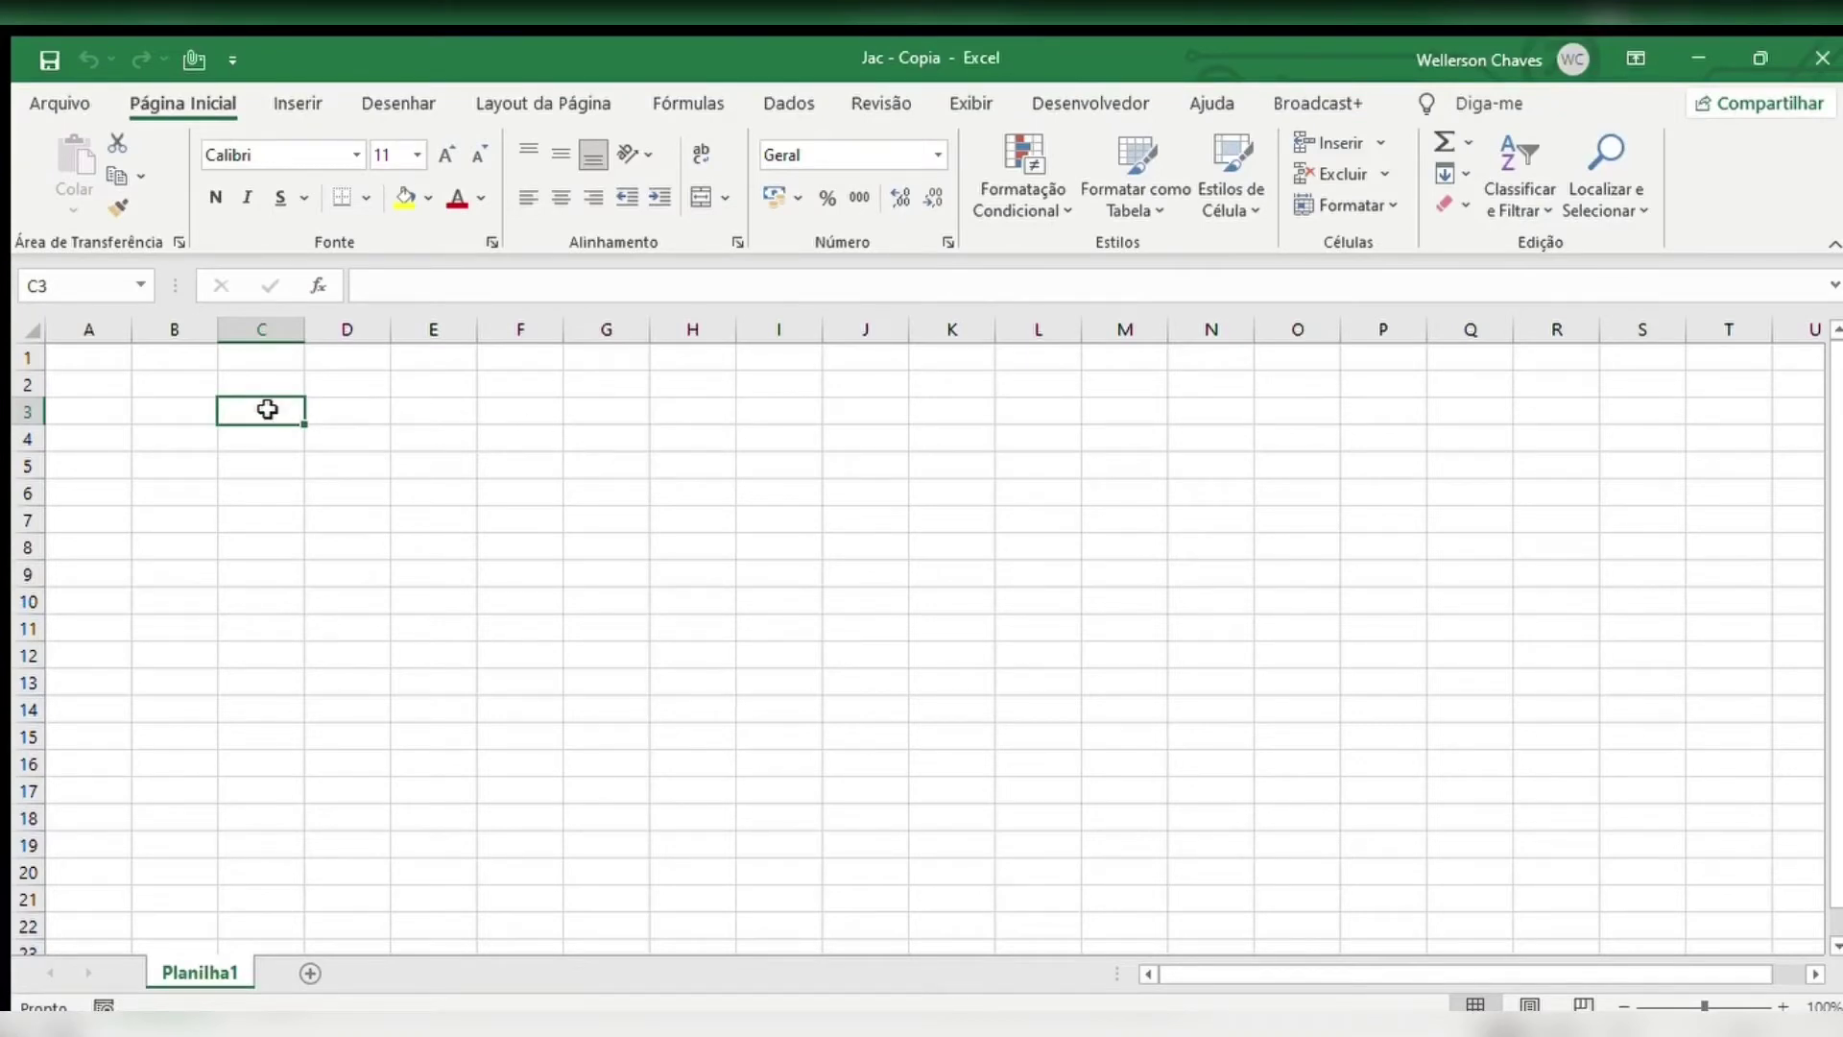
# Enter the title 'Diário de Notas - 1° Trimestre' in C3
pyautogui.write('Diári')
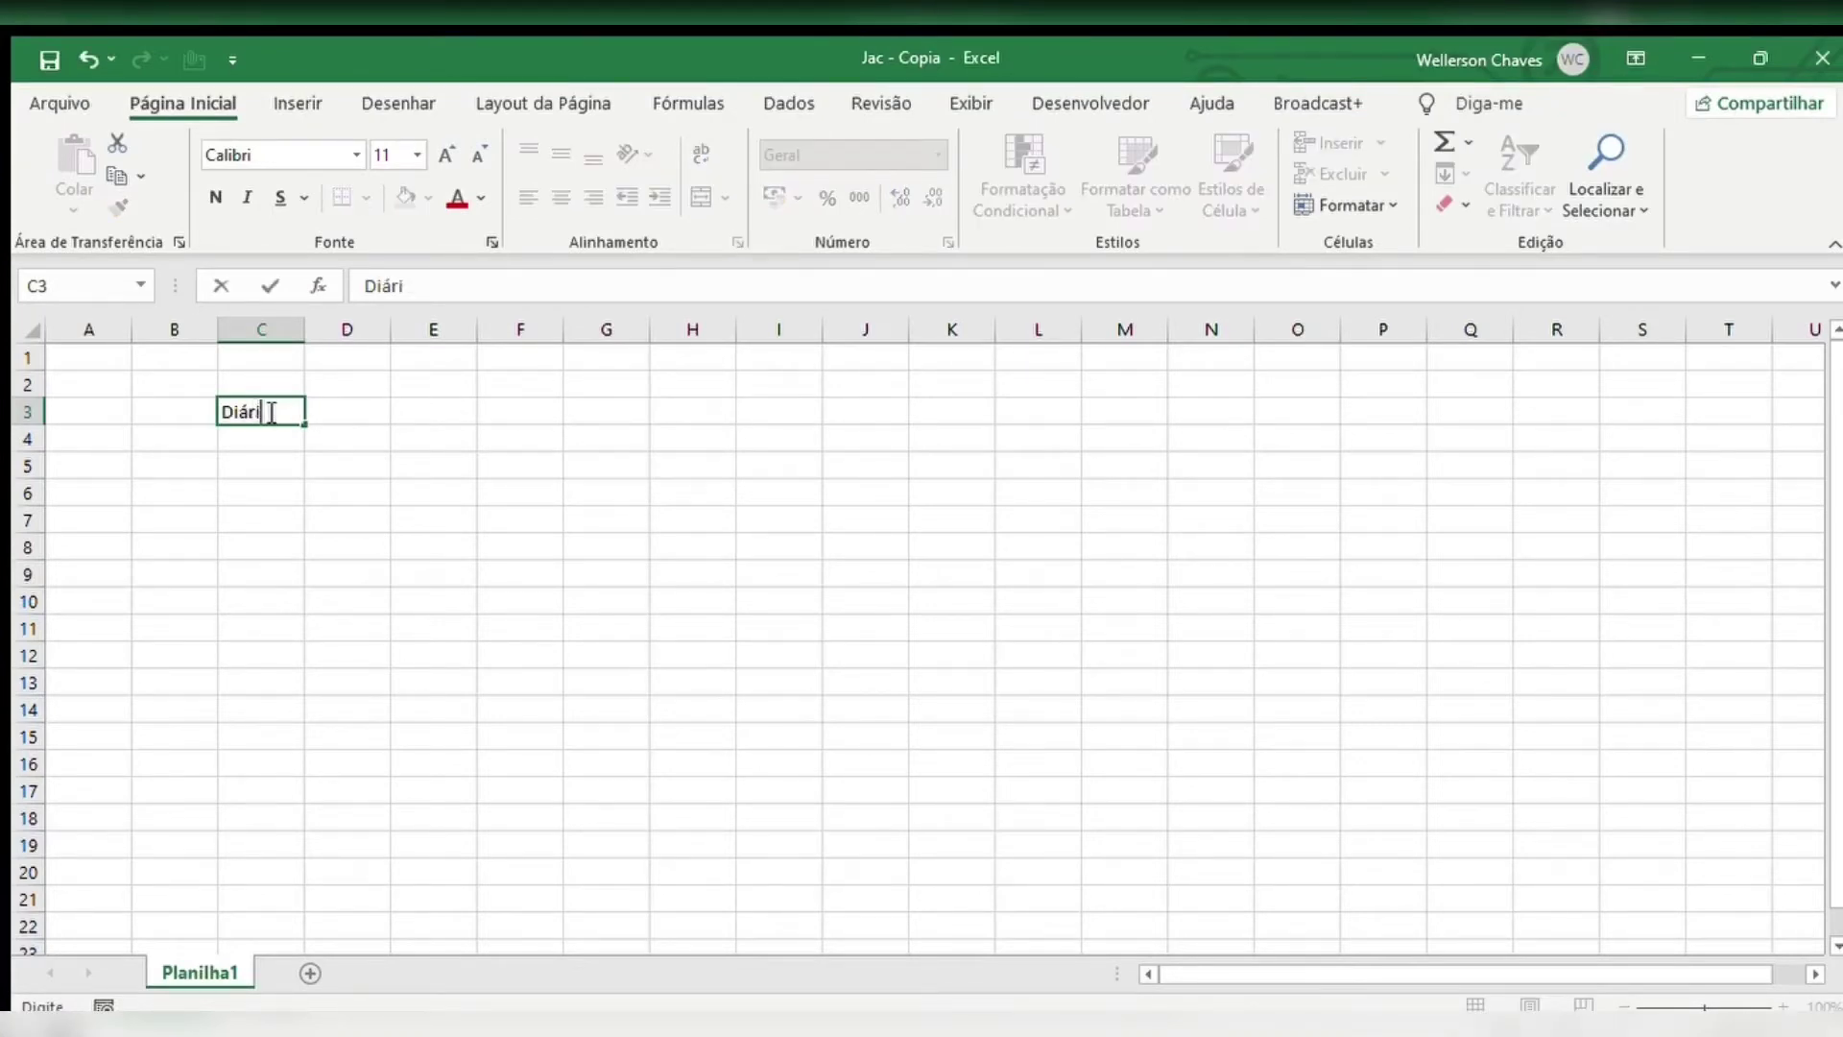
pyautogui.write('o de Notas - 1°')
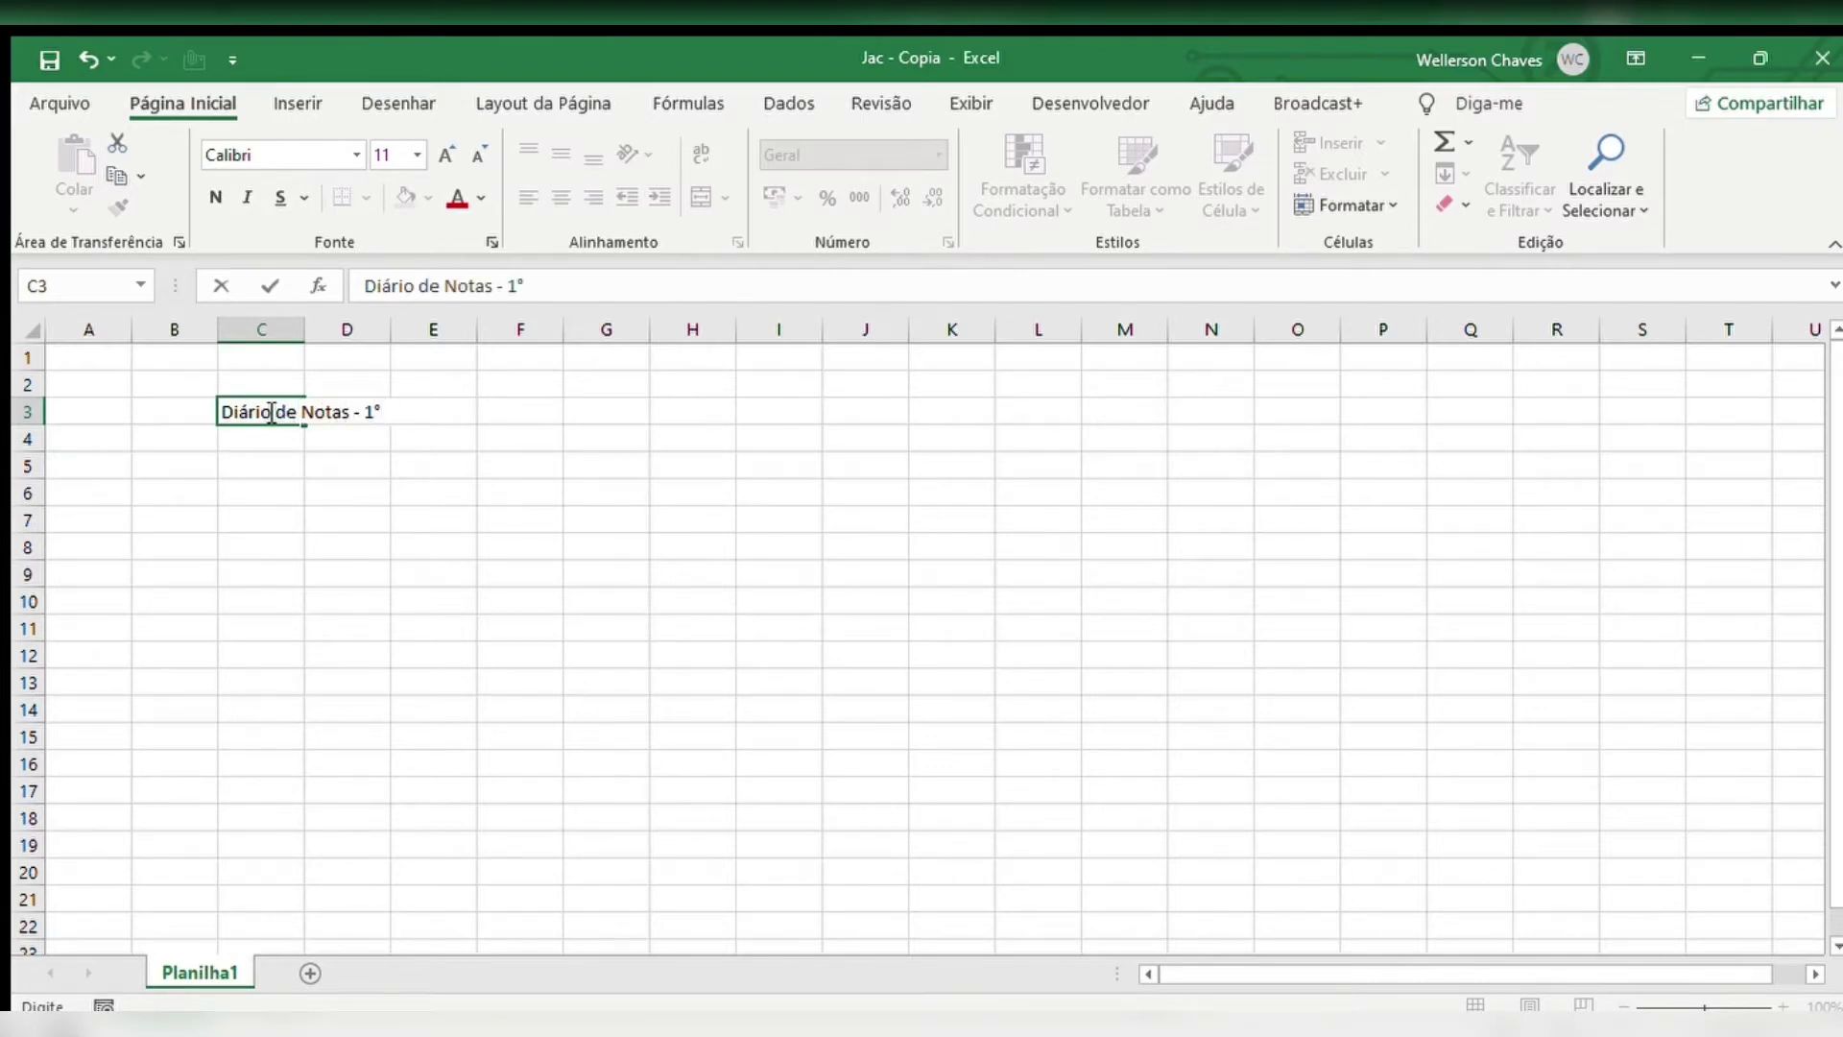
pyautogui.write(' Trimestre')
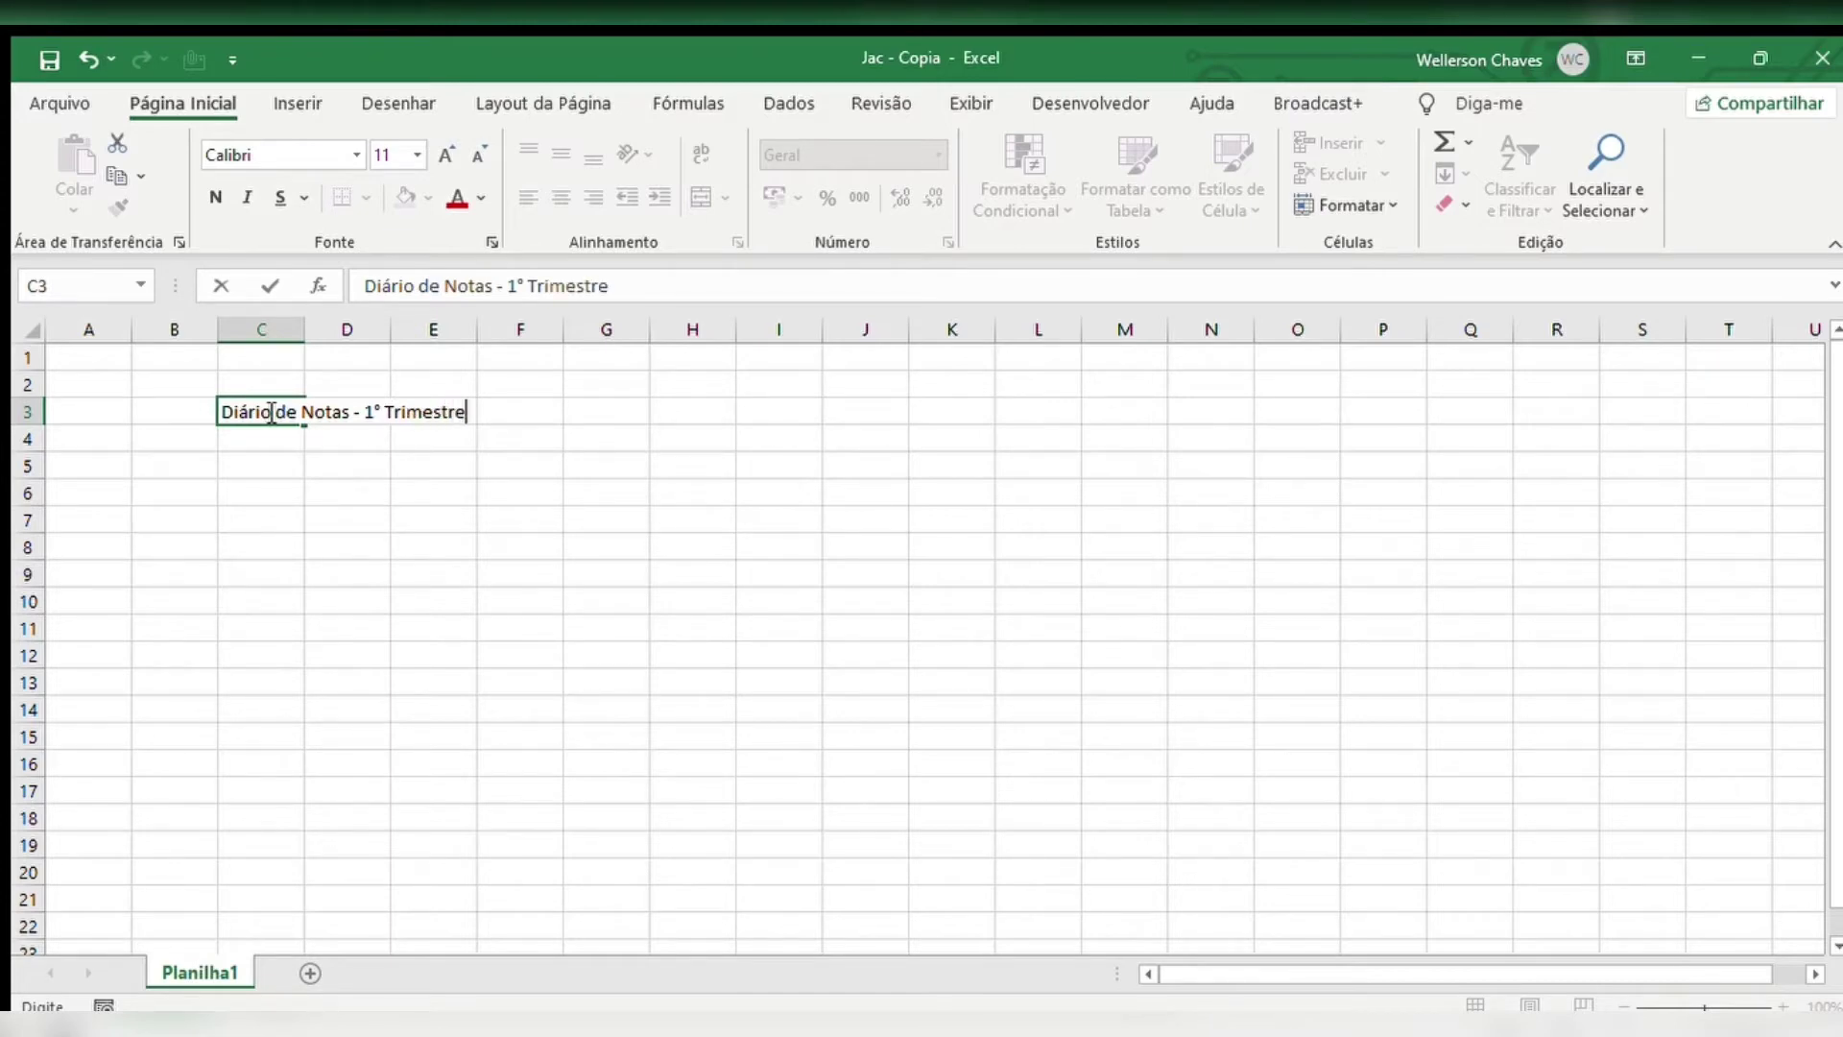
pyautogui.press('Return')
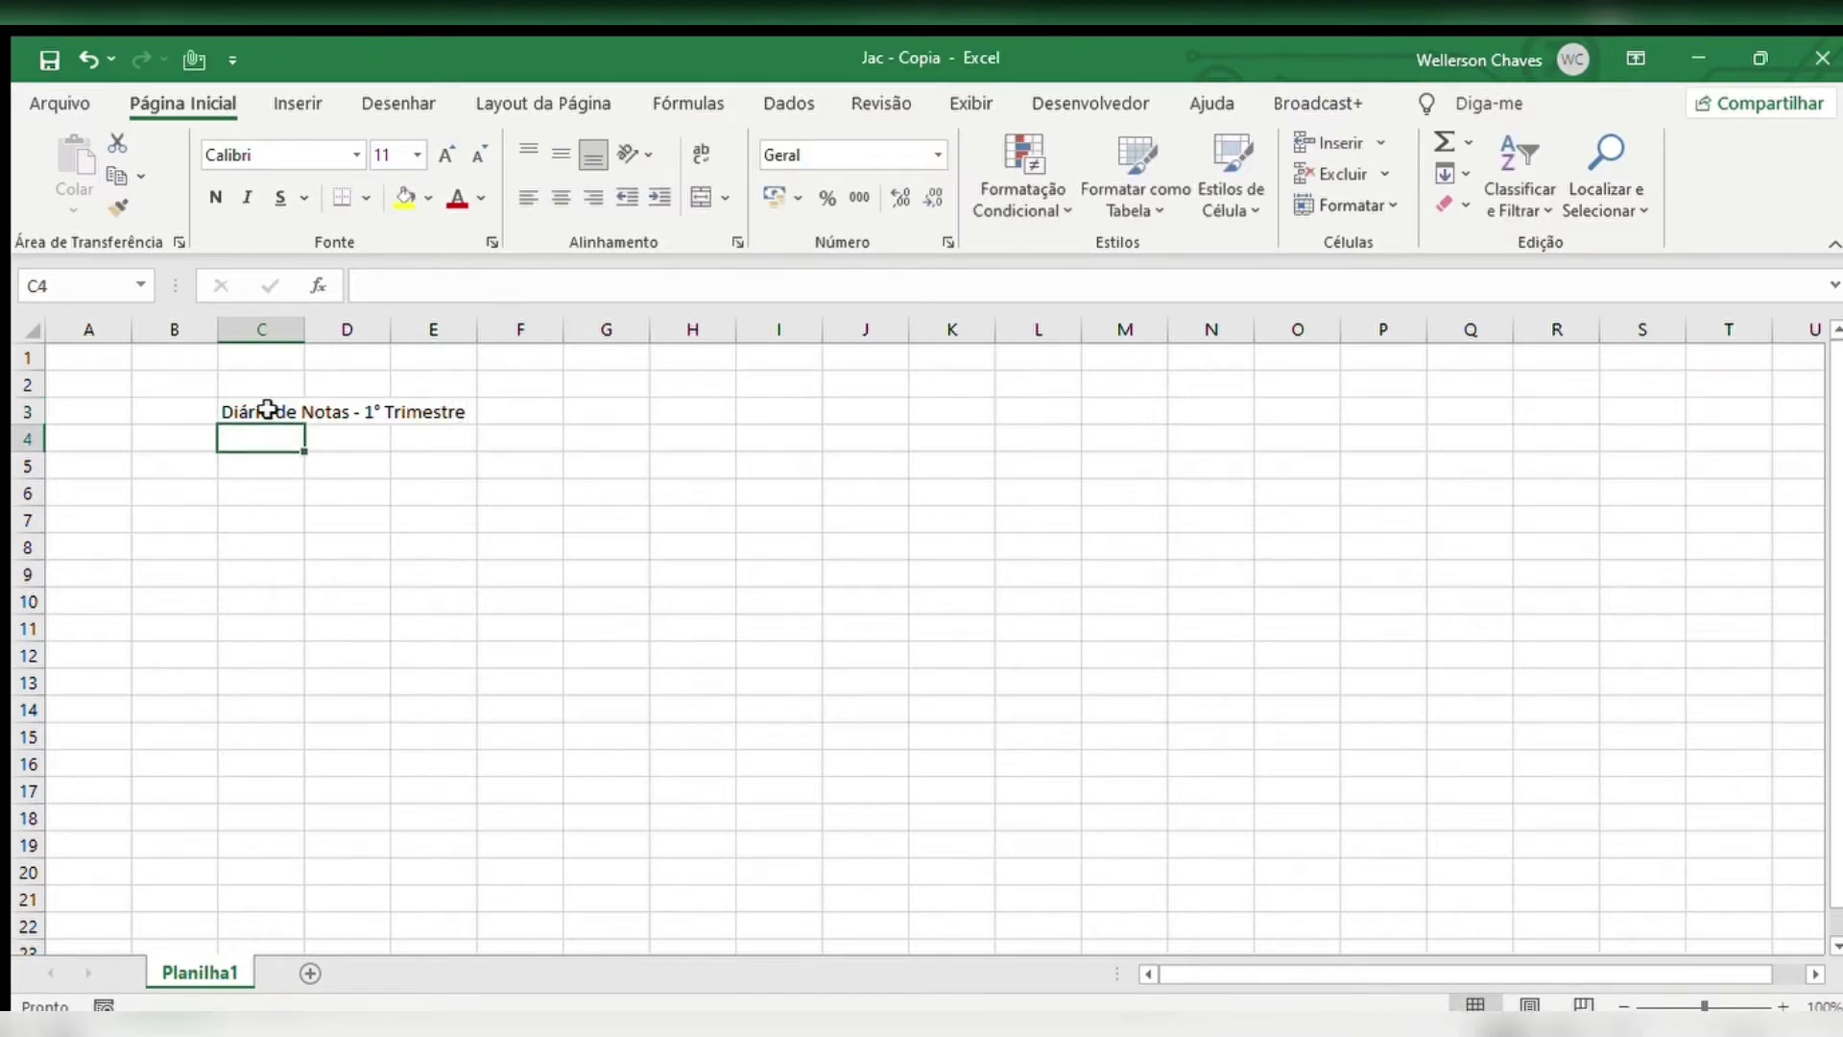
pyautogui.press('Left')
pyautogui.press('Down')
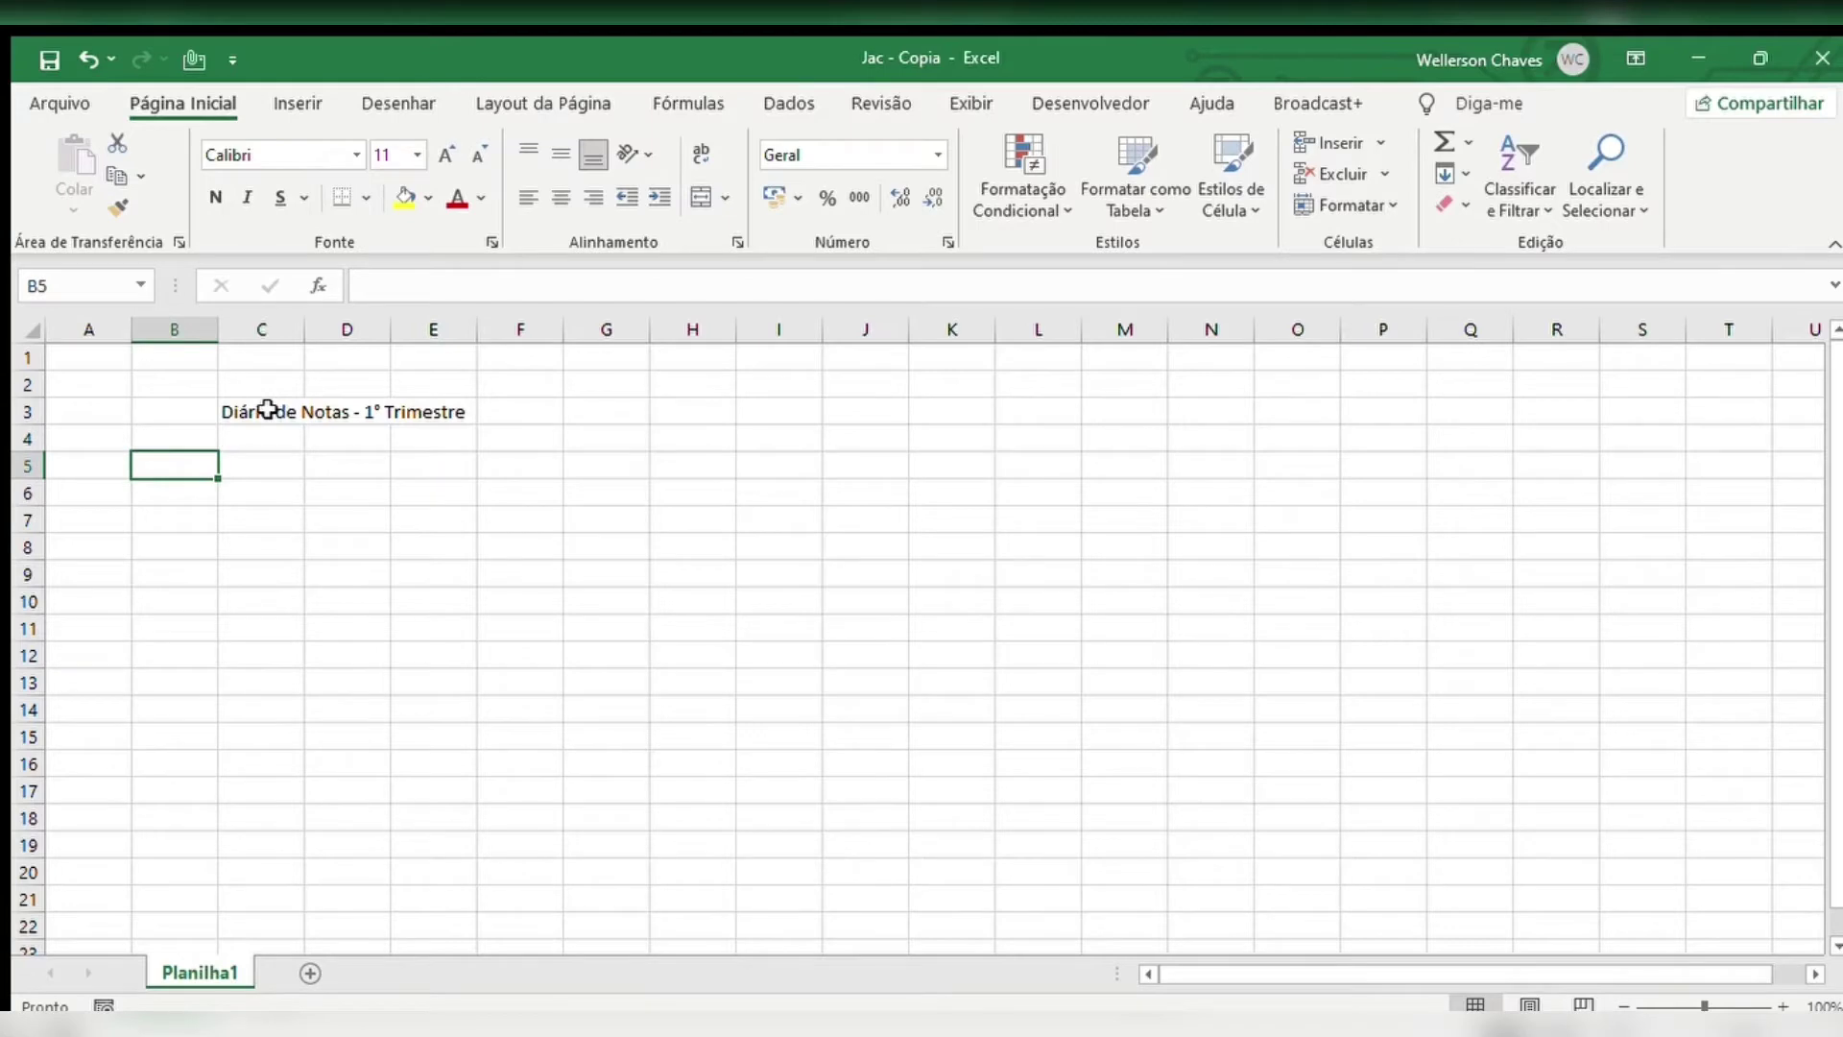
# Fill B5:B14 with the numbers 1 to 10 from a 1, 2 series and centre them
pyautogui.write('1')
pyautogui.press('Return')
pyautogui.write('2')
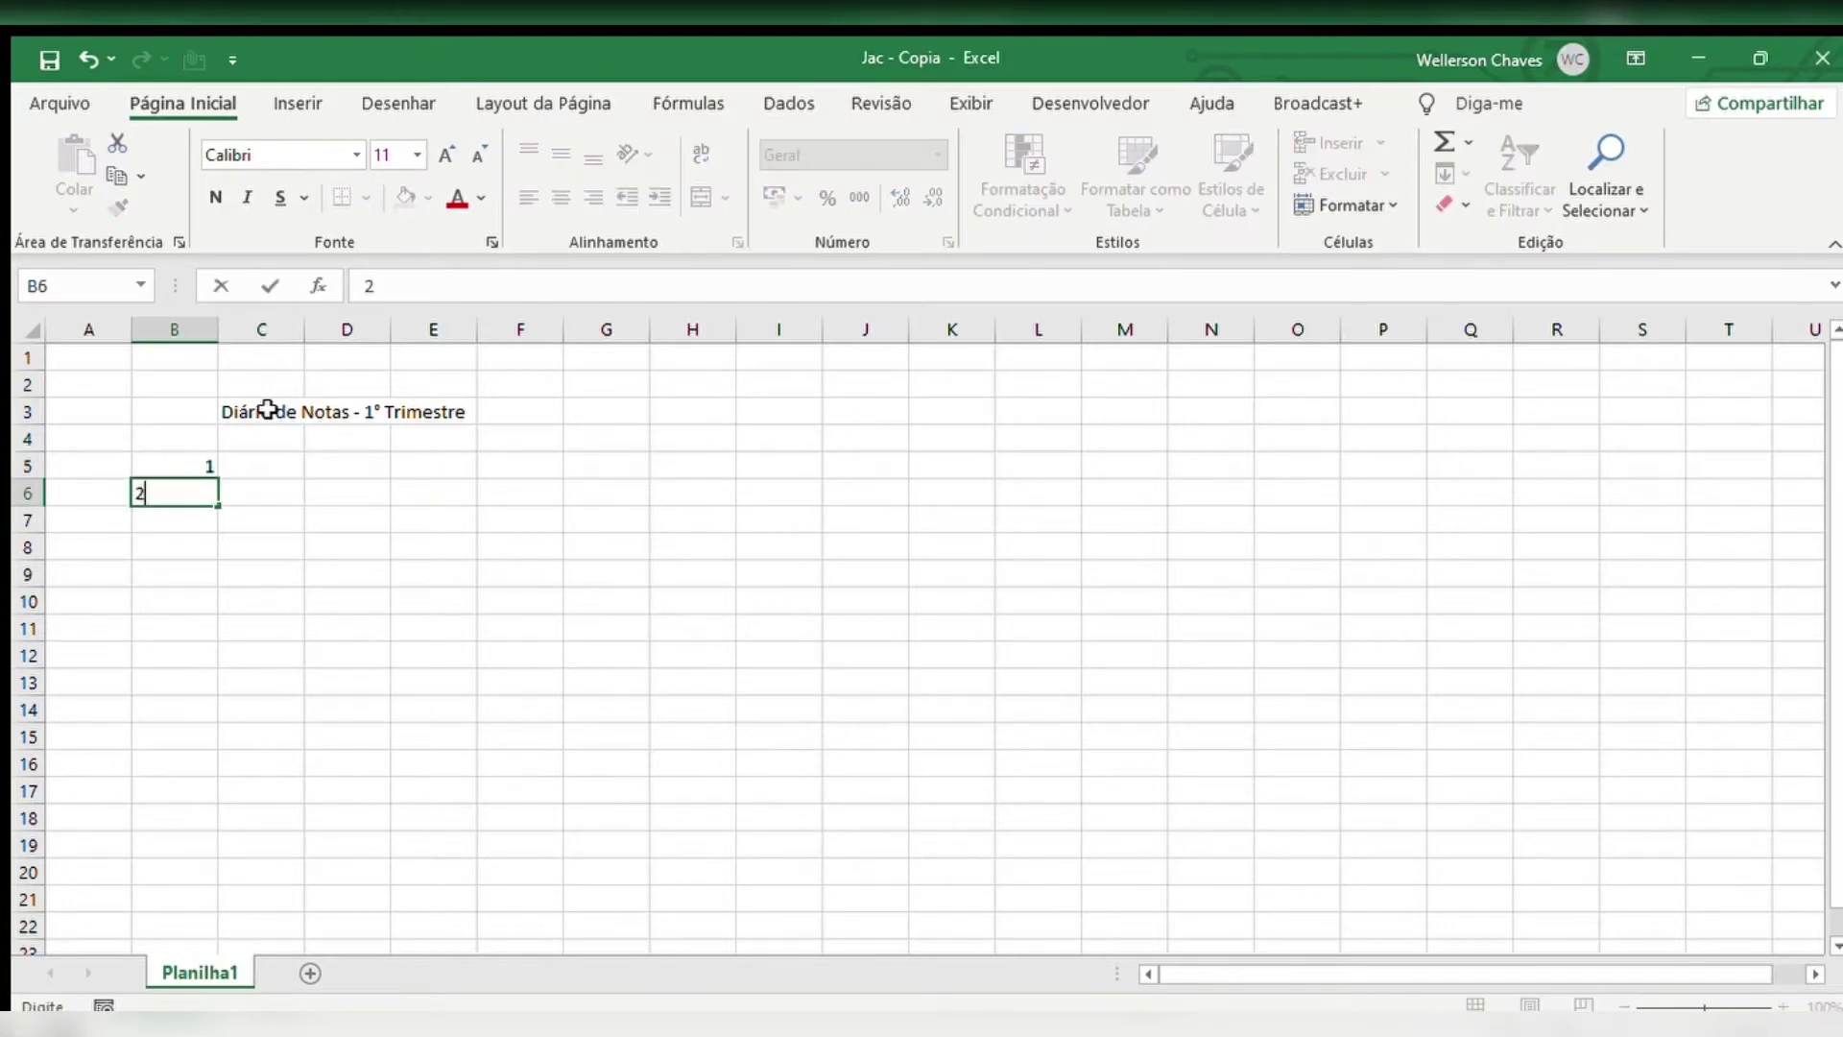
pyautogui.press('Return')
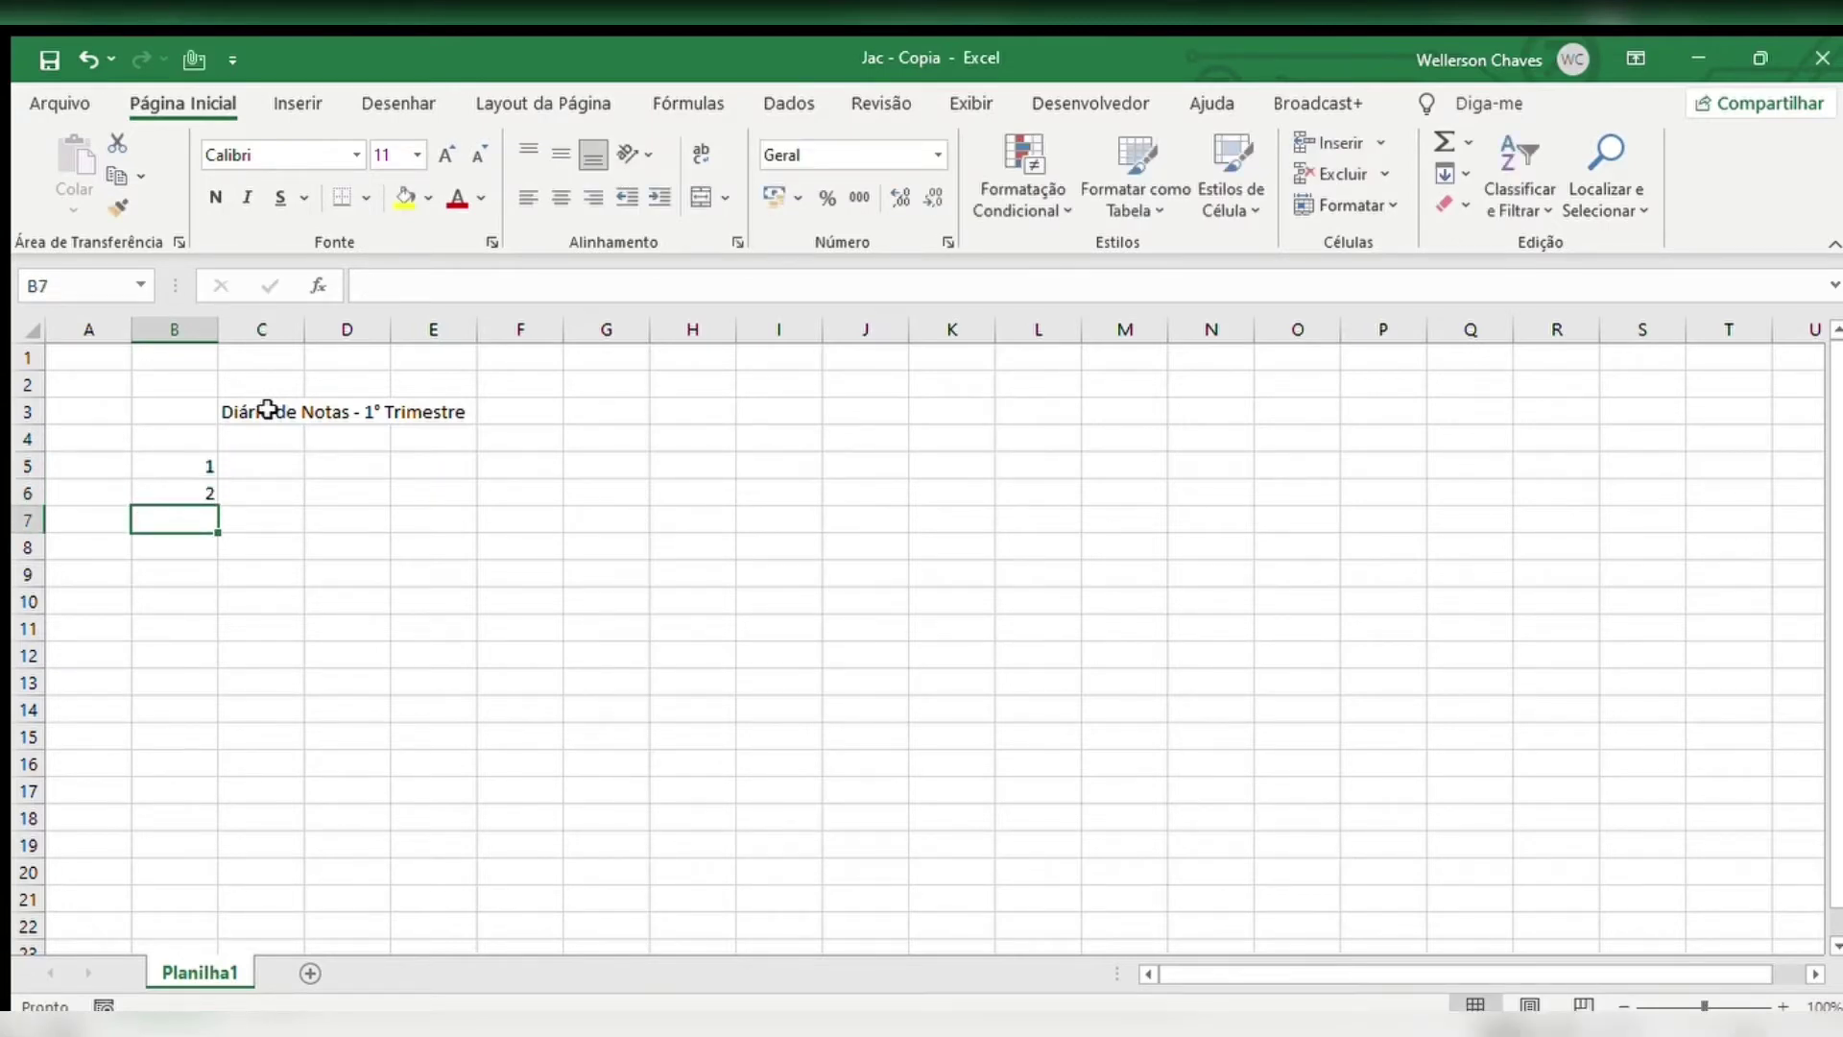
pyautogui.press('Up')
pyautogui.press('Up')
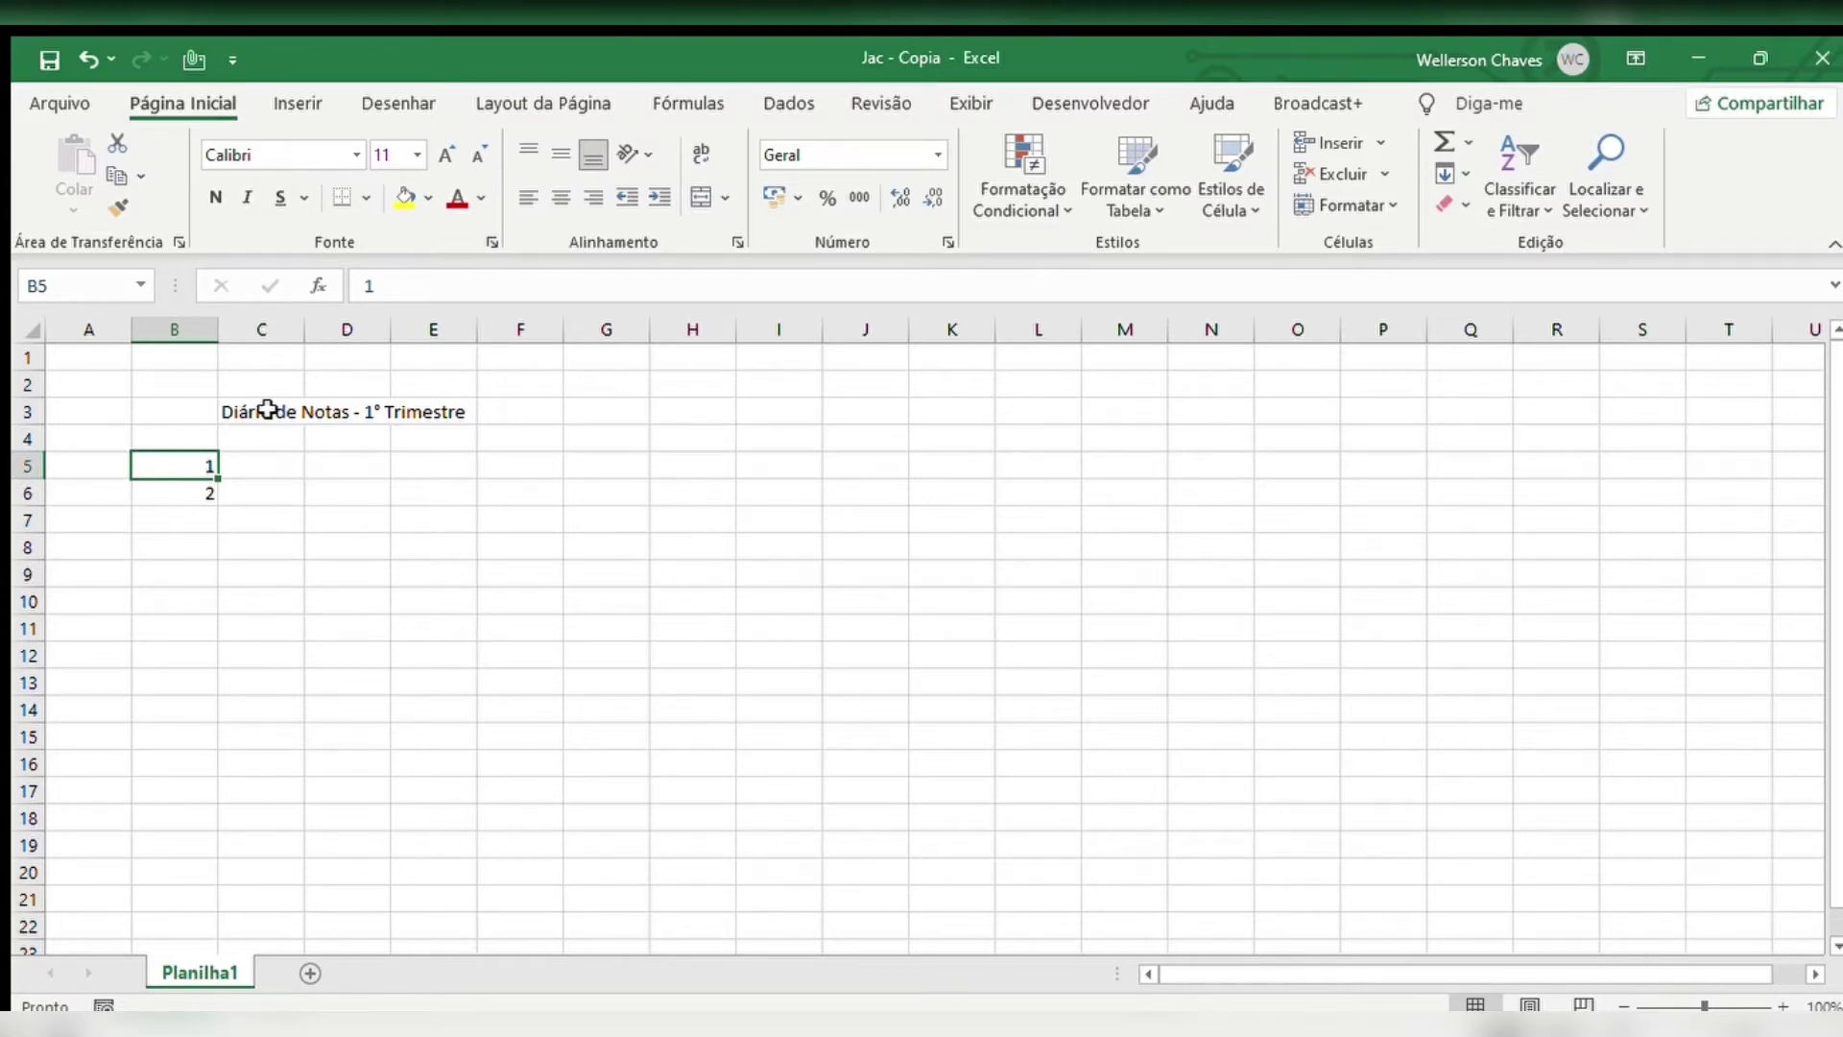
pyautogui.hotkey('shift', 'Down')
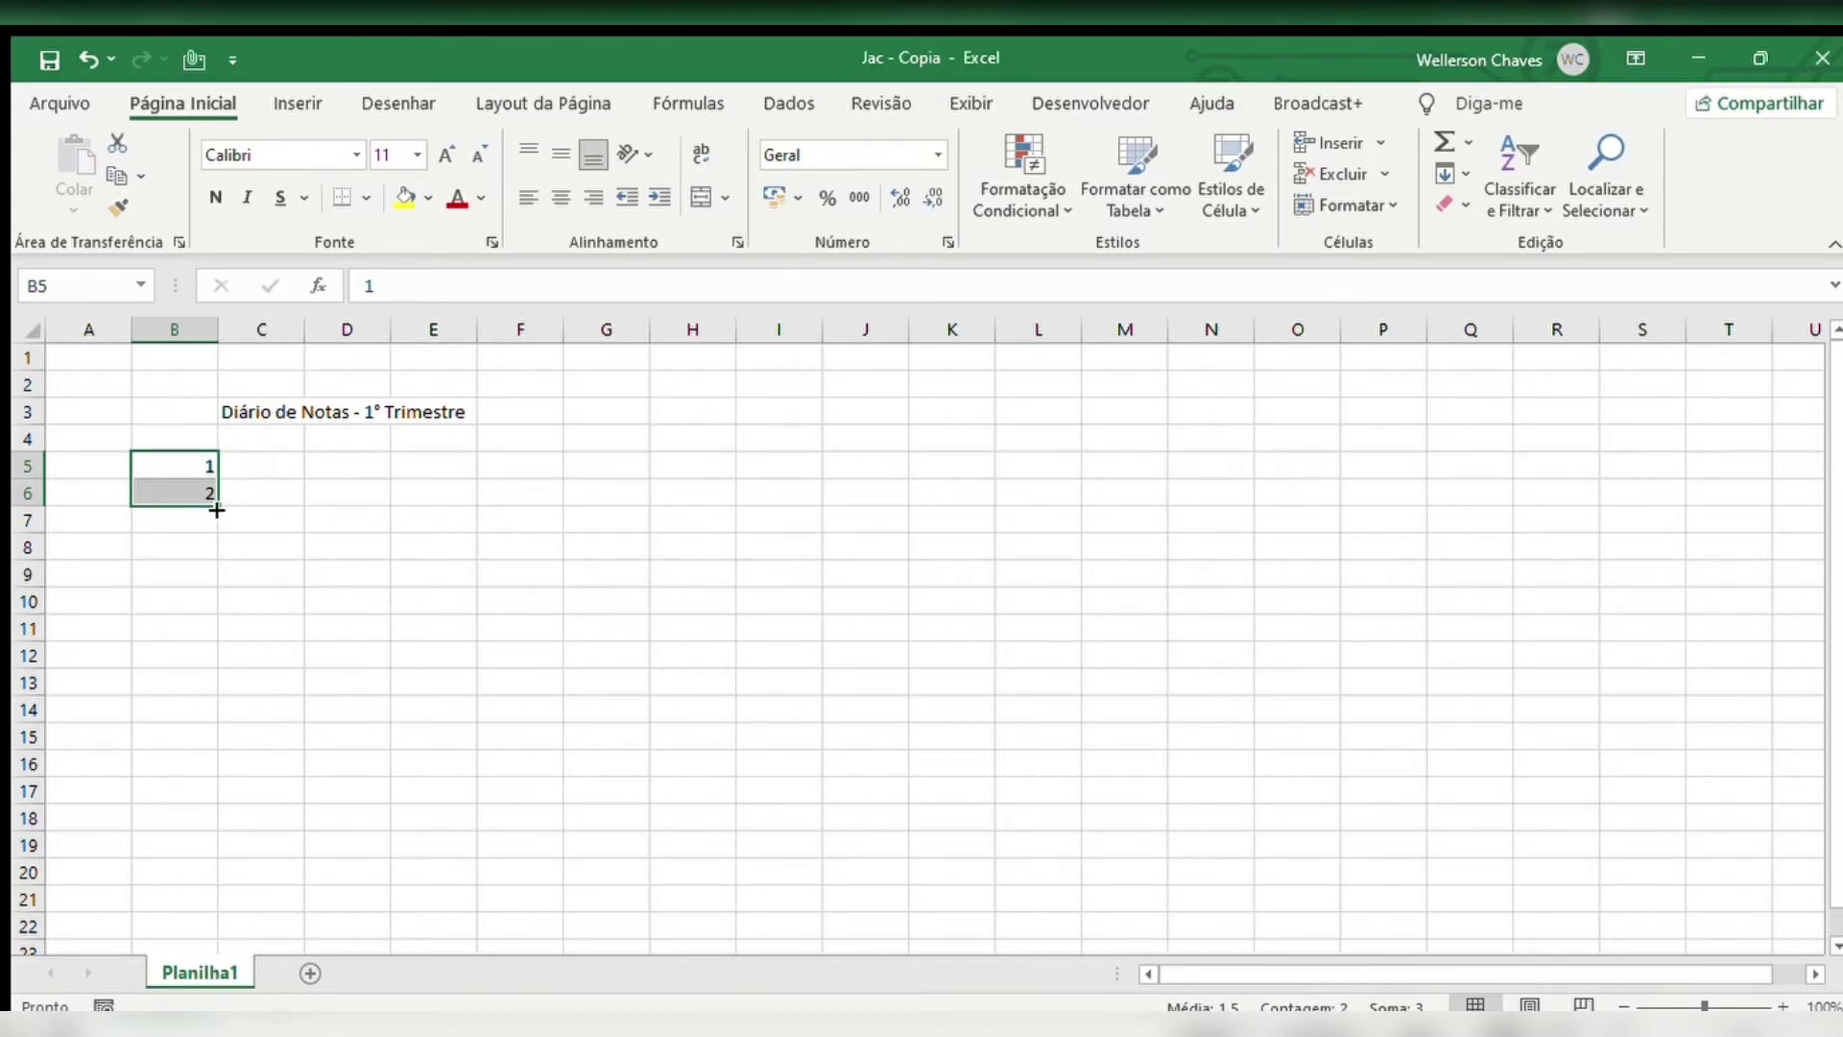
pyautogui.moveTo(216, 510); pyautogui.dragTo(215, 732)
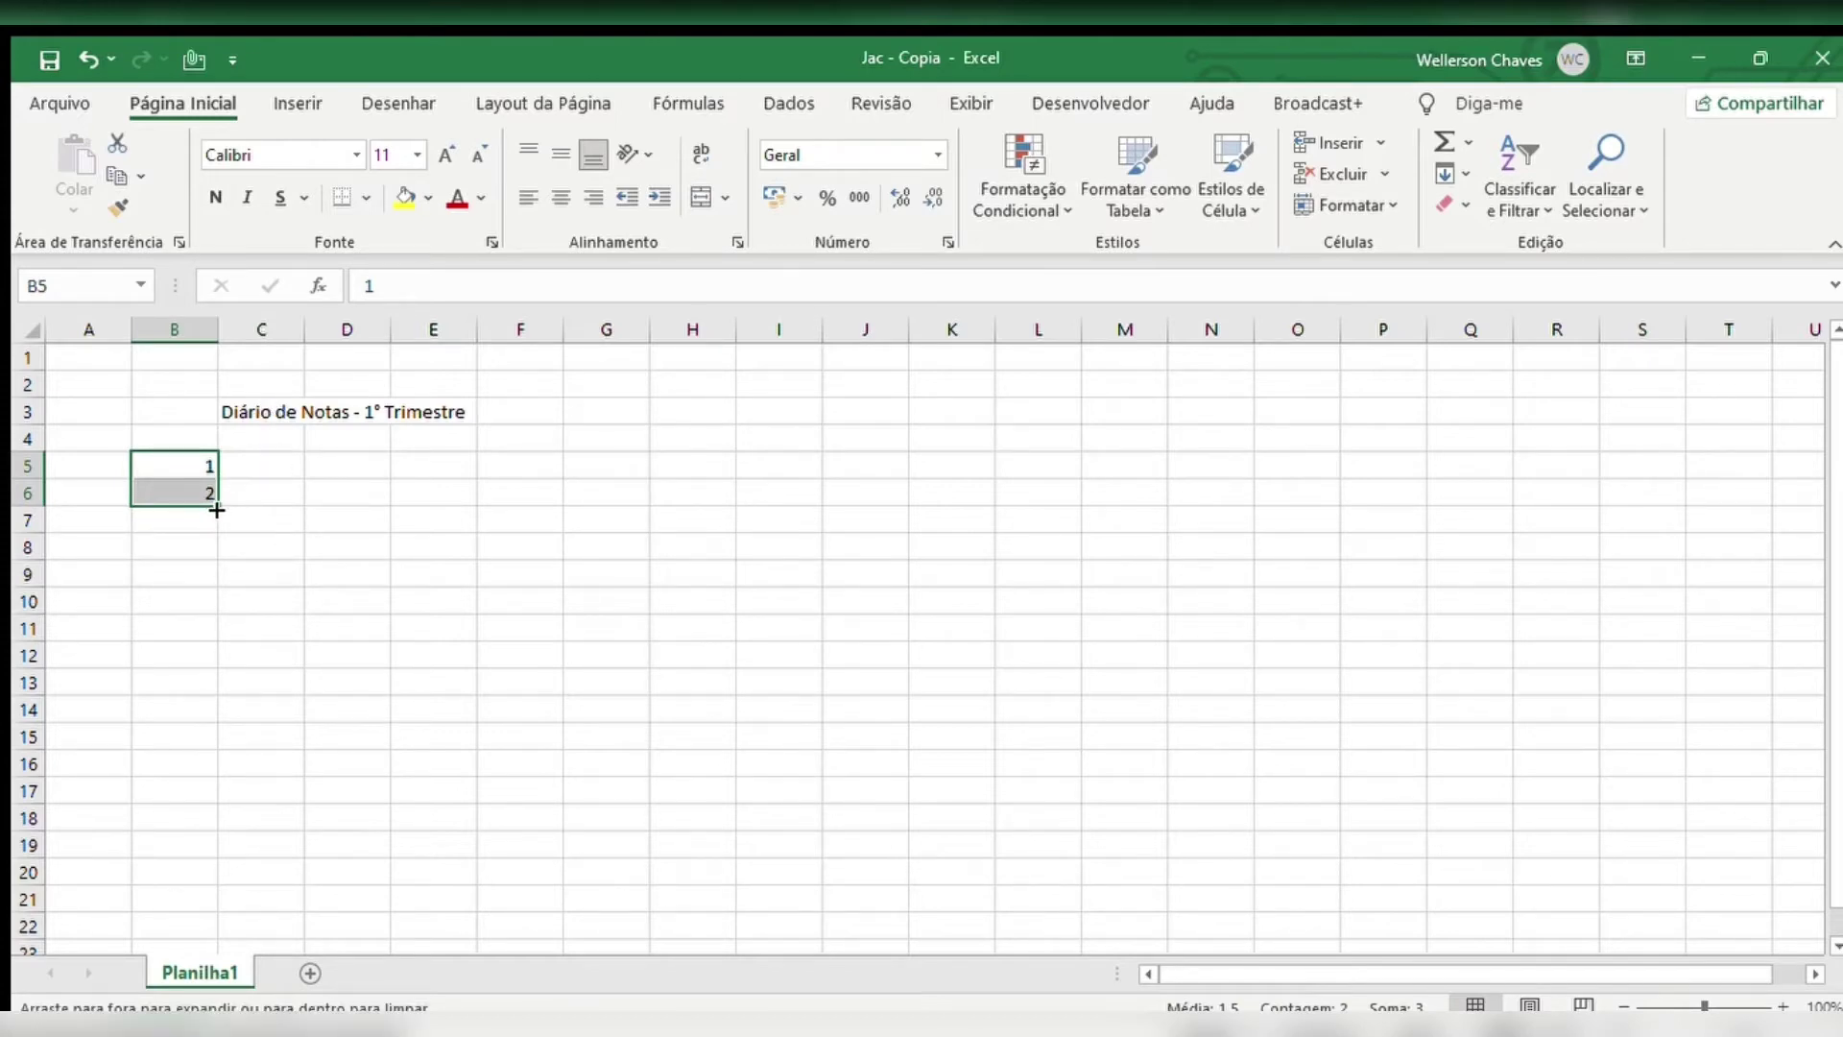
pyautogui.click(554, 198)
# Enter the first four student first names in C5:C8, correcting the misspelled name in C6
pyautogui.click(277, 465)
pyautogui.write('A')
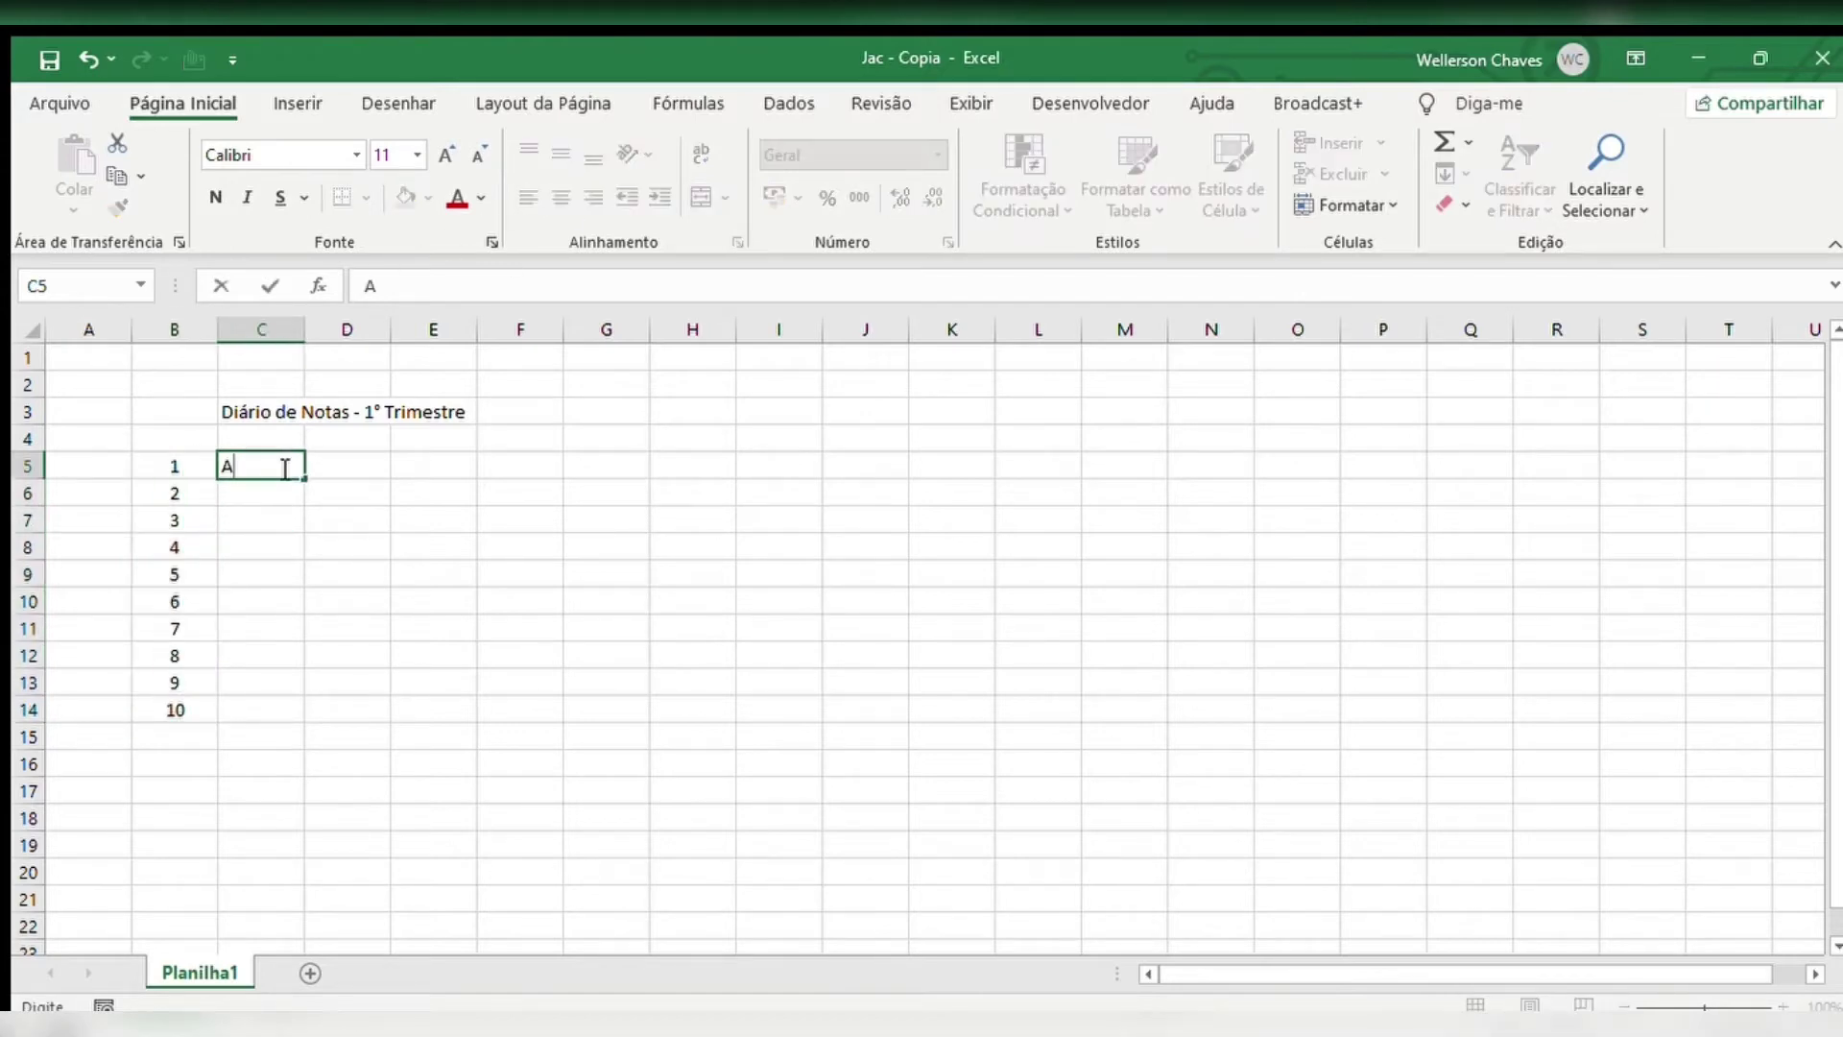
pyautogui.write('na')
pyautogui.press('Return')
pyautogui.write('Betariz')
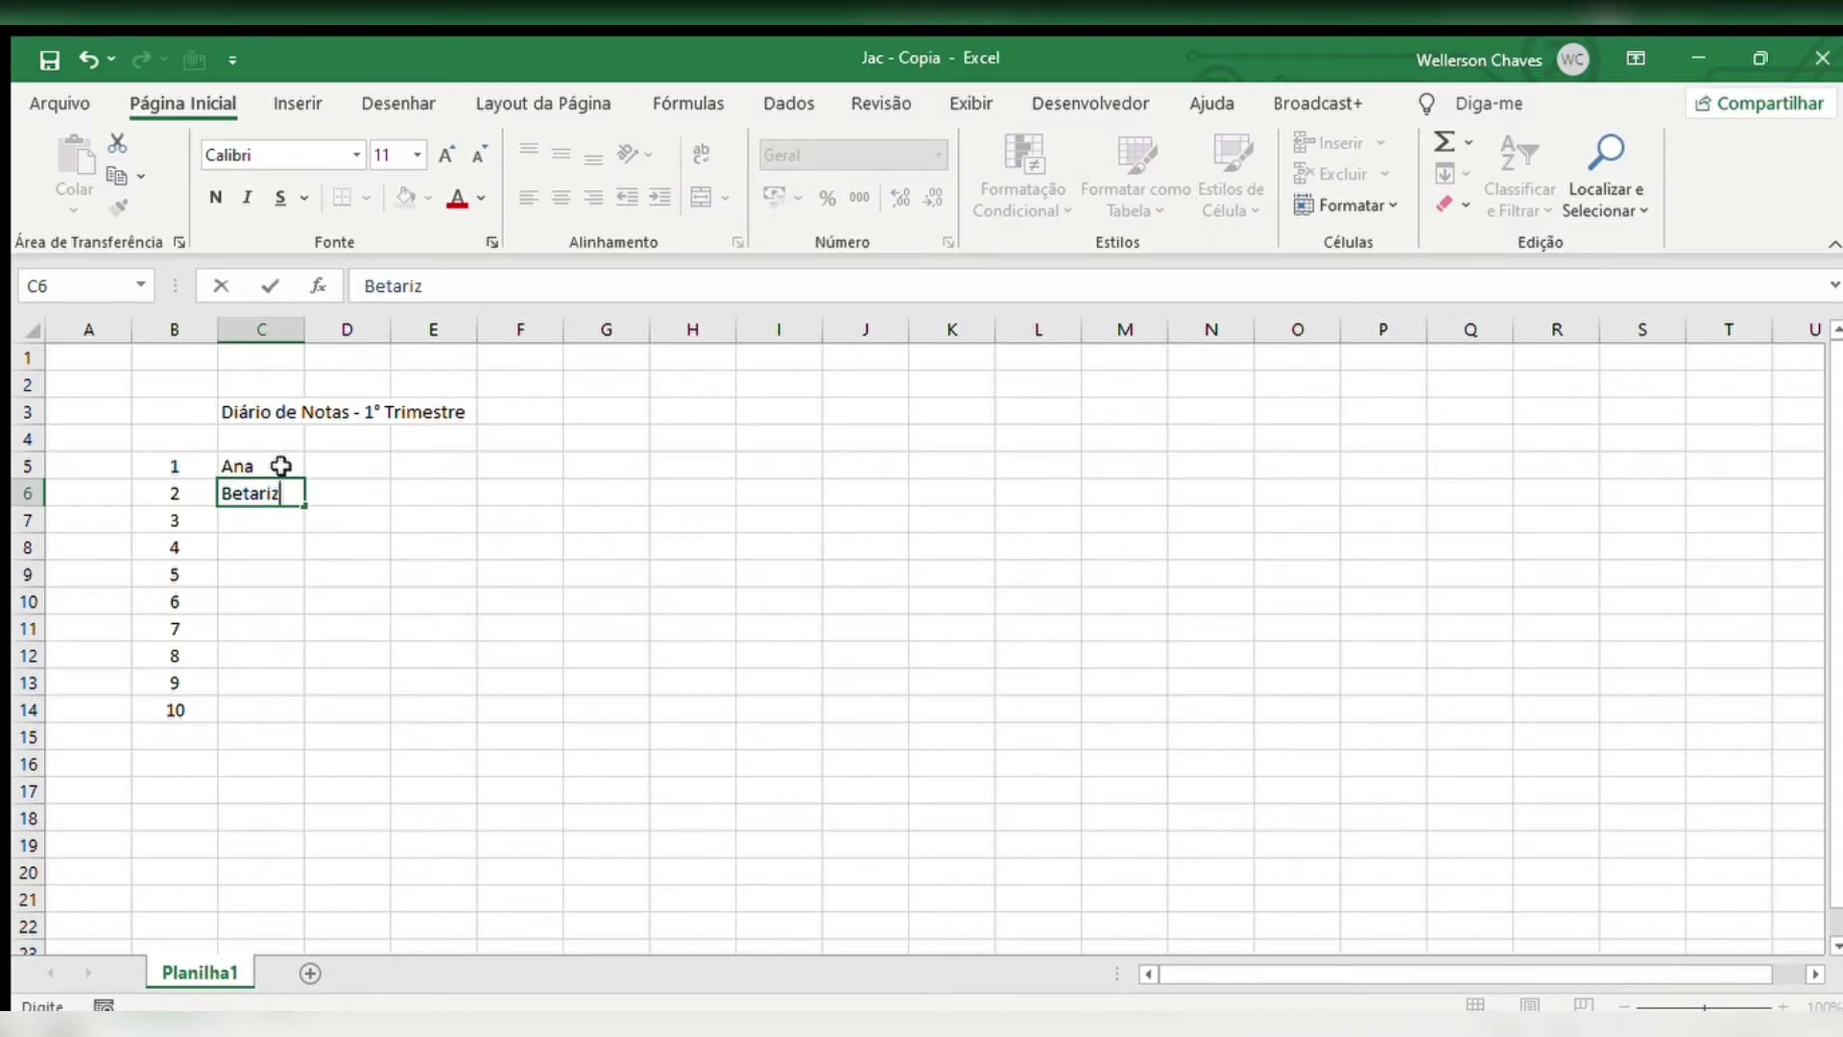
pyautogui.press('Return')
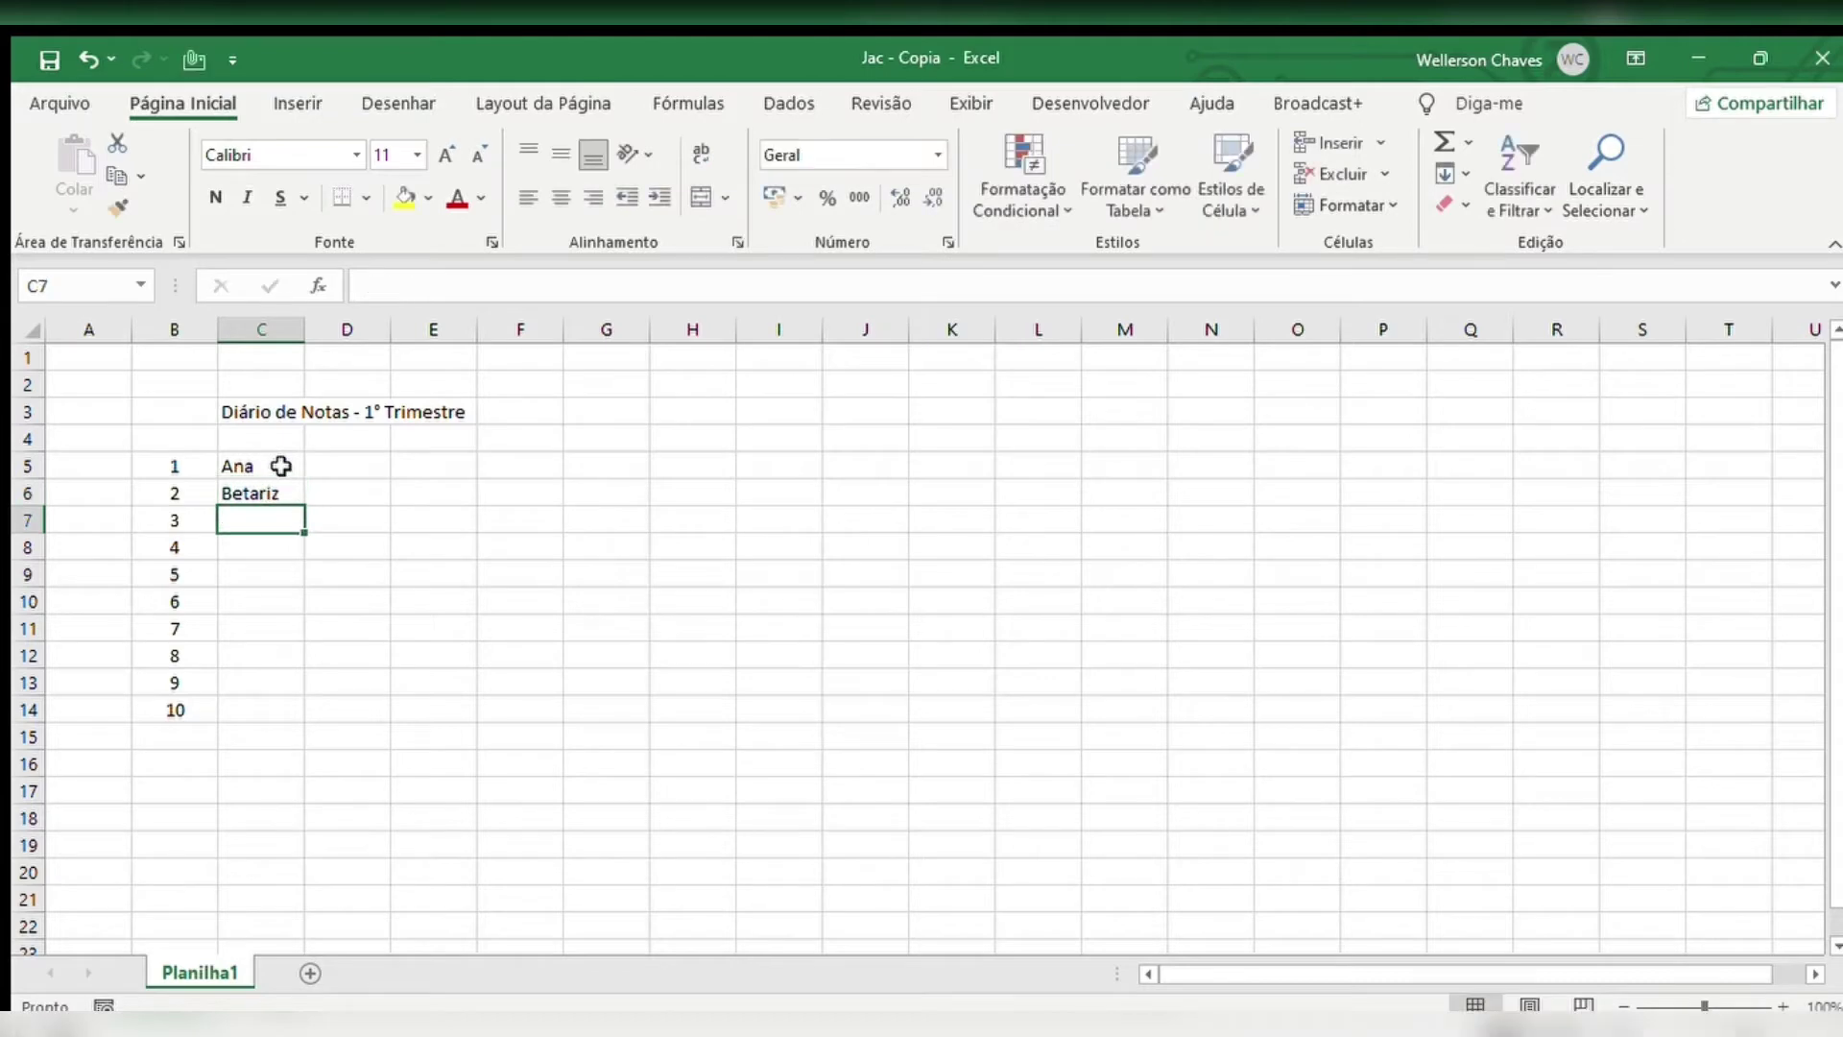
pyautogui.press('Up')
pyautogui.write('N')
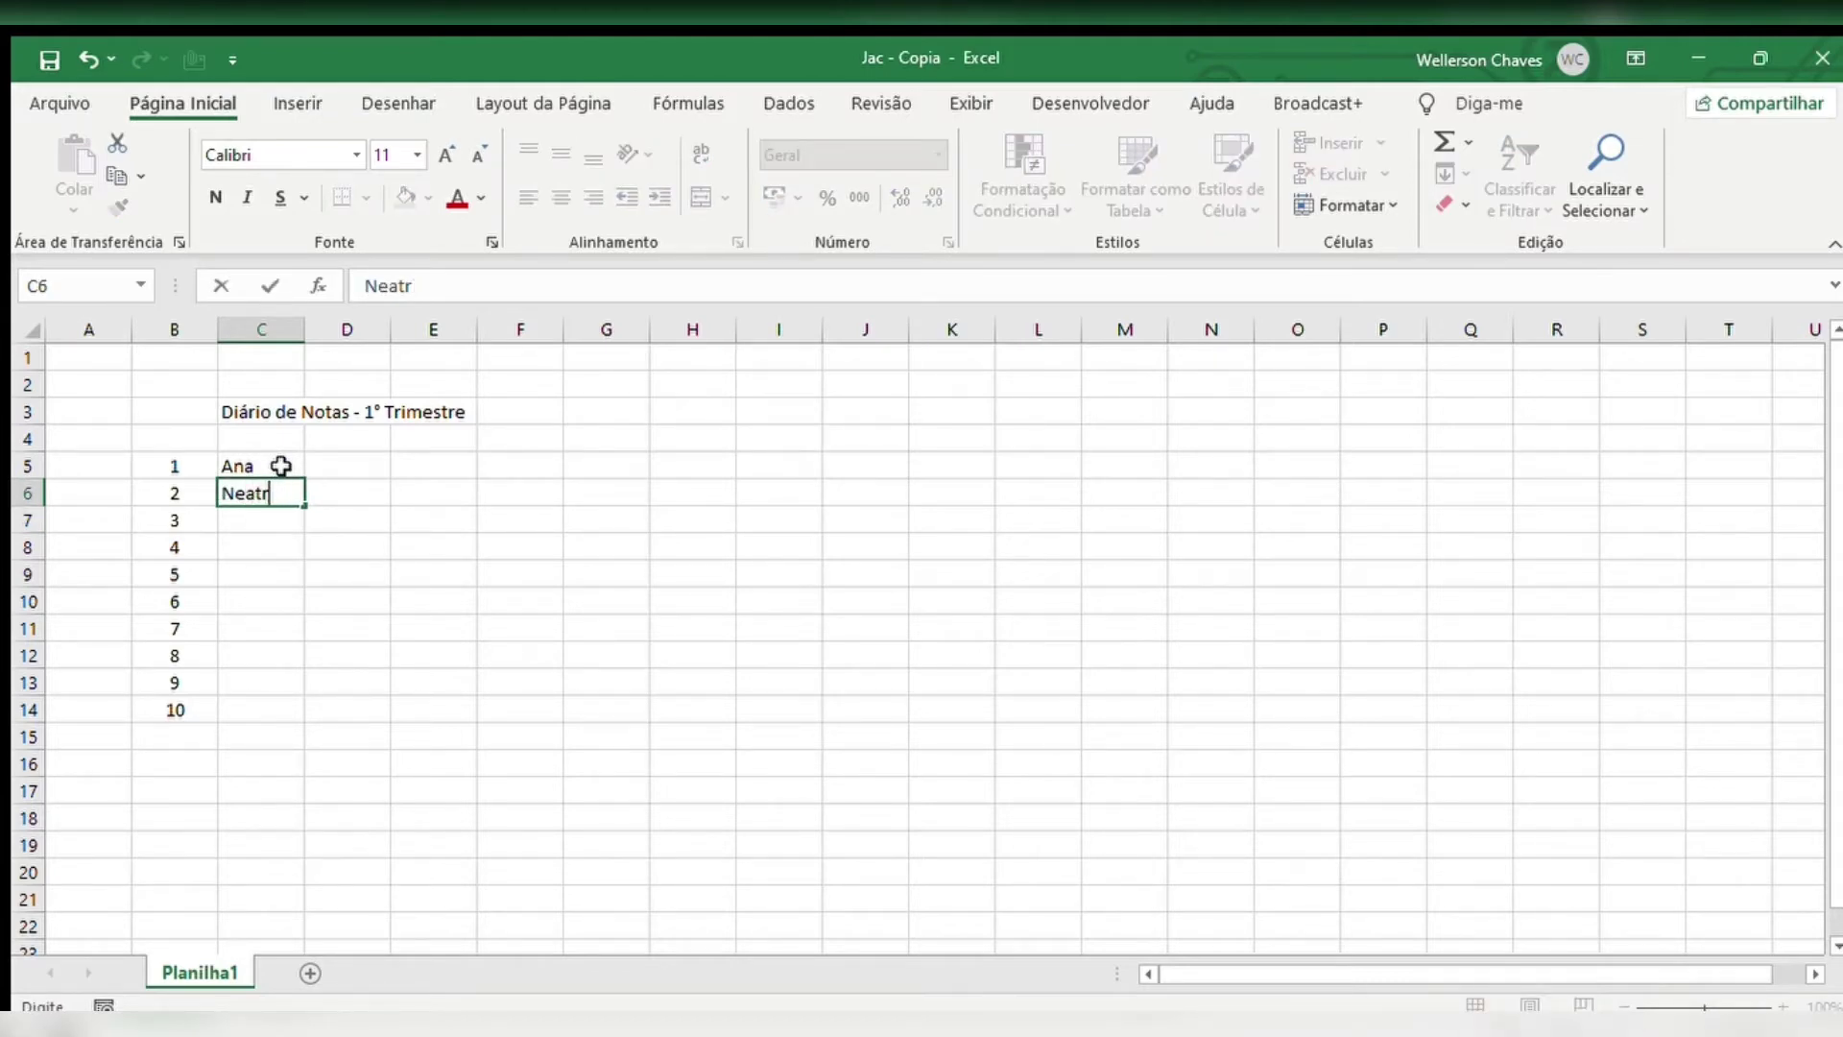
pyautogui.press('BackSpace')
pyautogui.press('BackSpace')
pyautogui.press('Return')
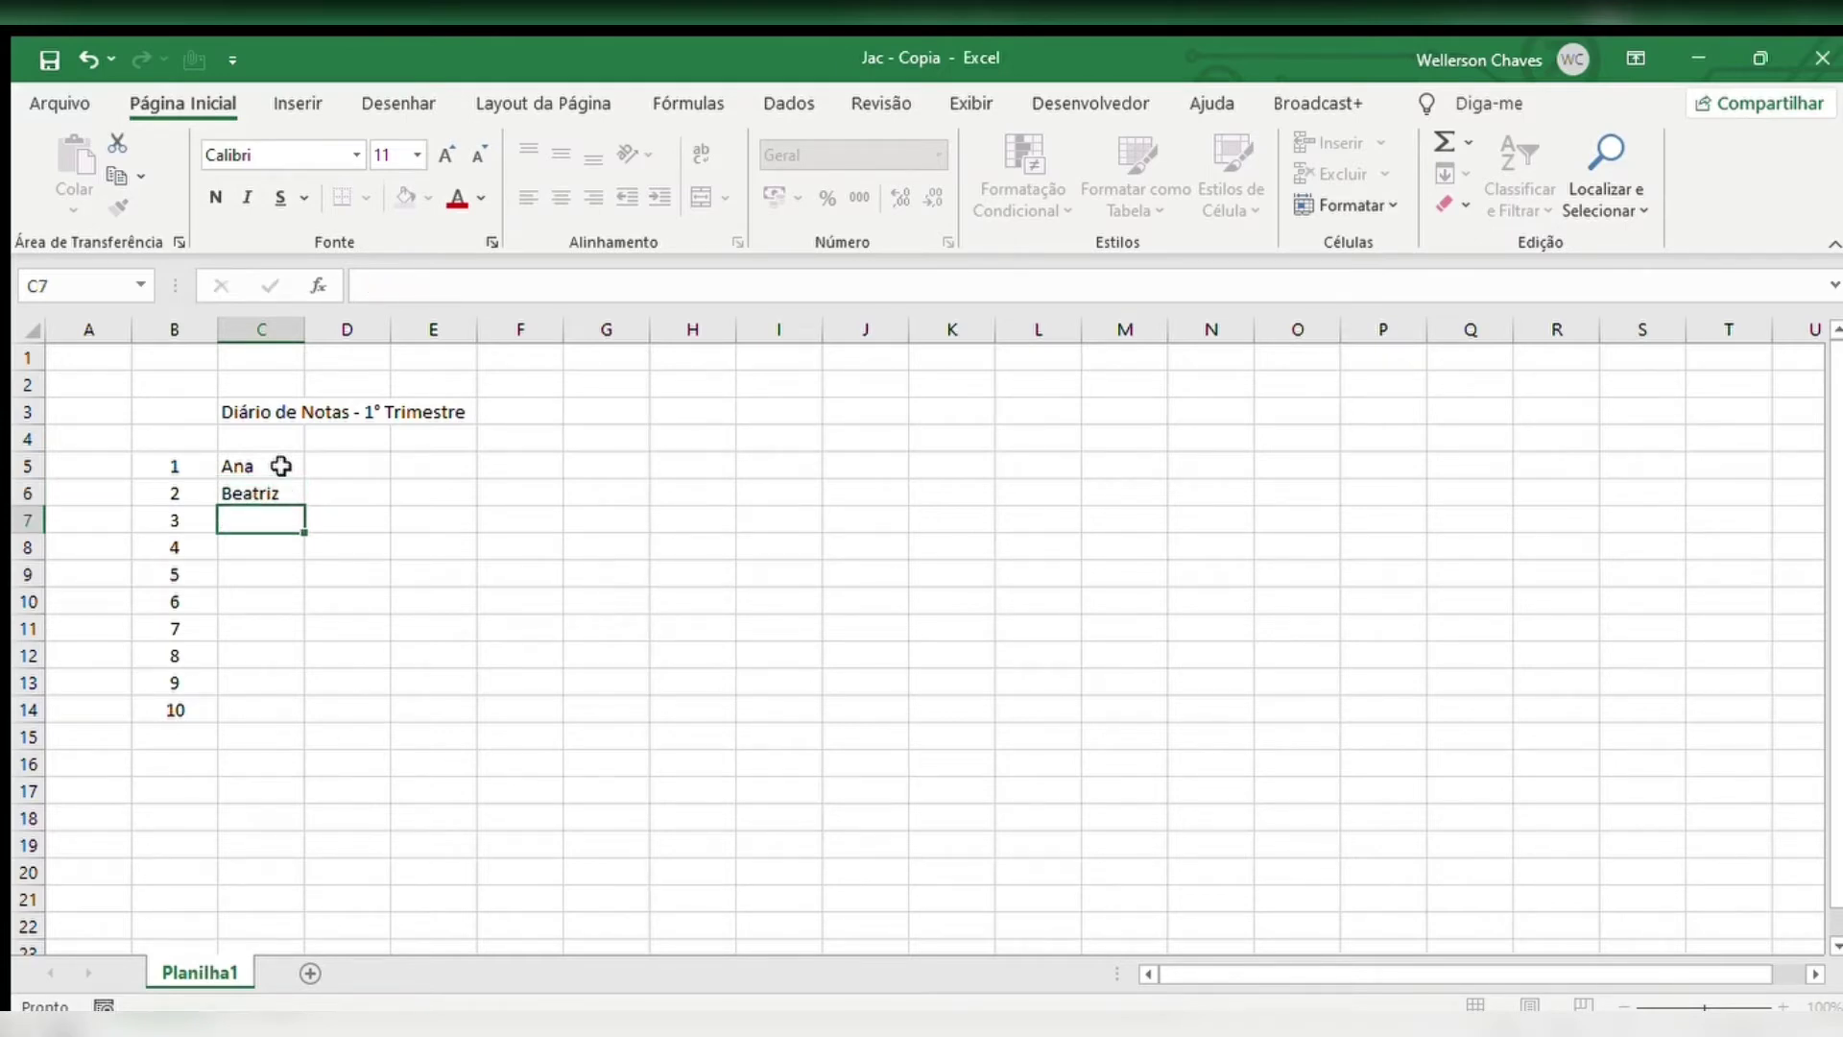
pyautogui.write('V')
pyautogui.write('Carlos')
pyautogui.press('Return')
pyautogui.write('Daniel')
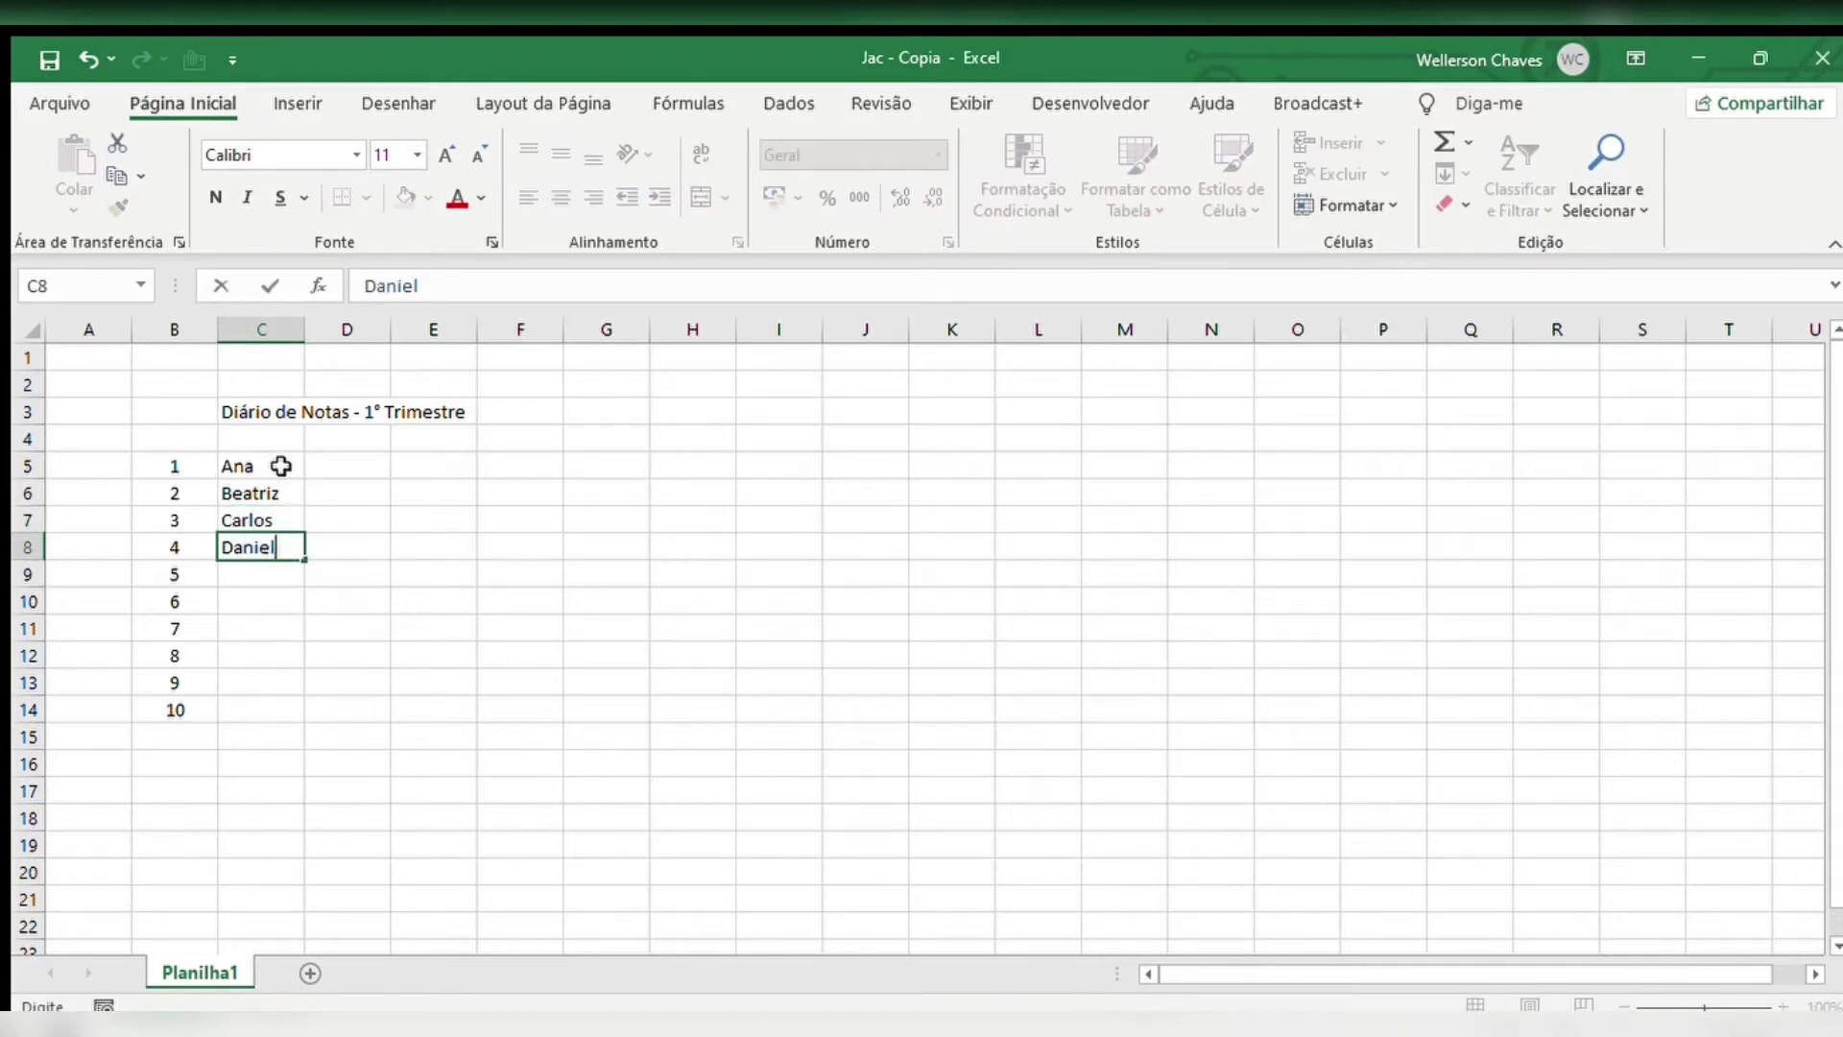
pyautogui.press('Return')
# Enter the remaining six student first names in C9:C14, fixing a typo in C12
pyautogui.write('Neide')
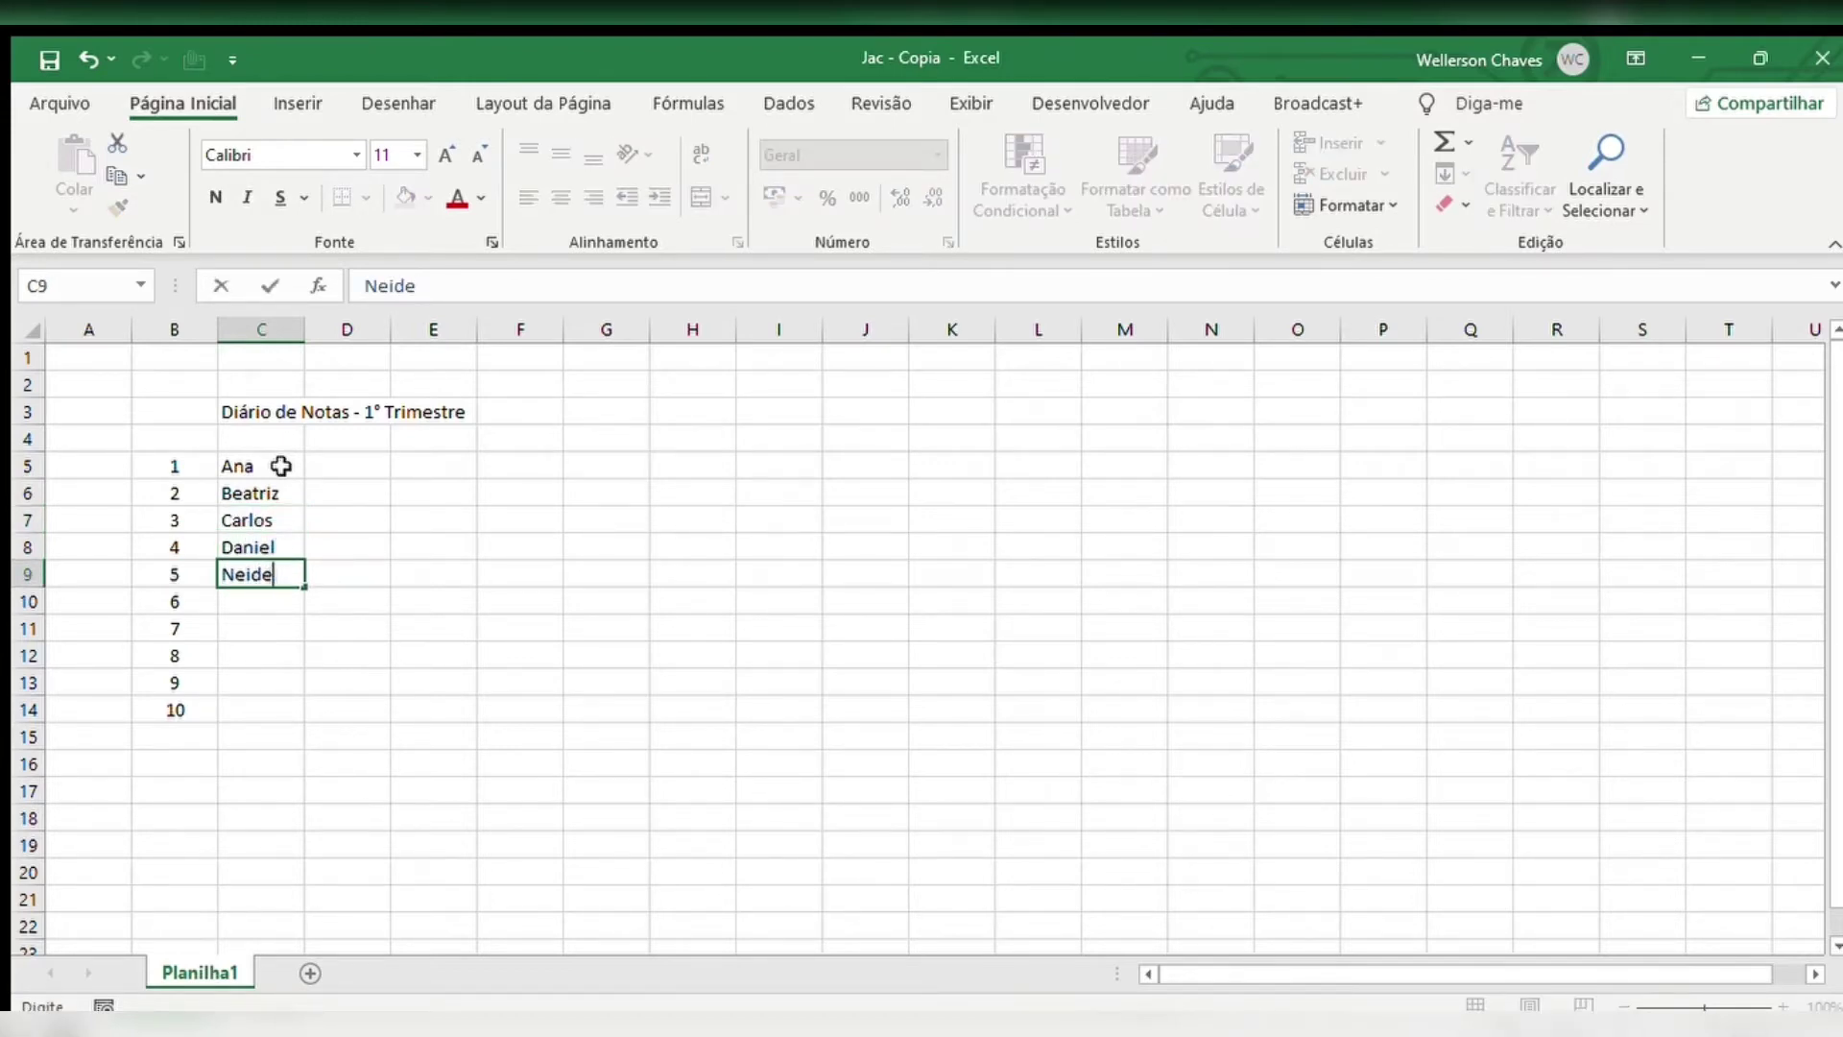
pyautogui.press('Return')
pyautogui.write('M')
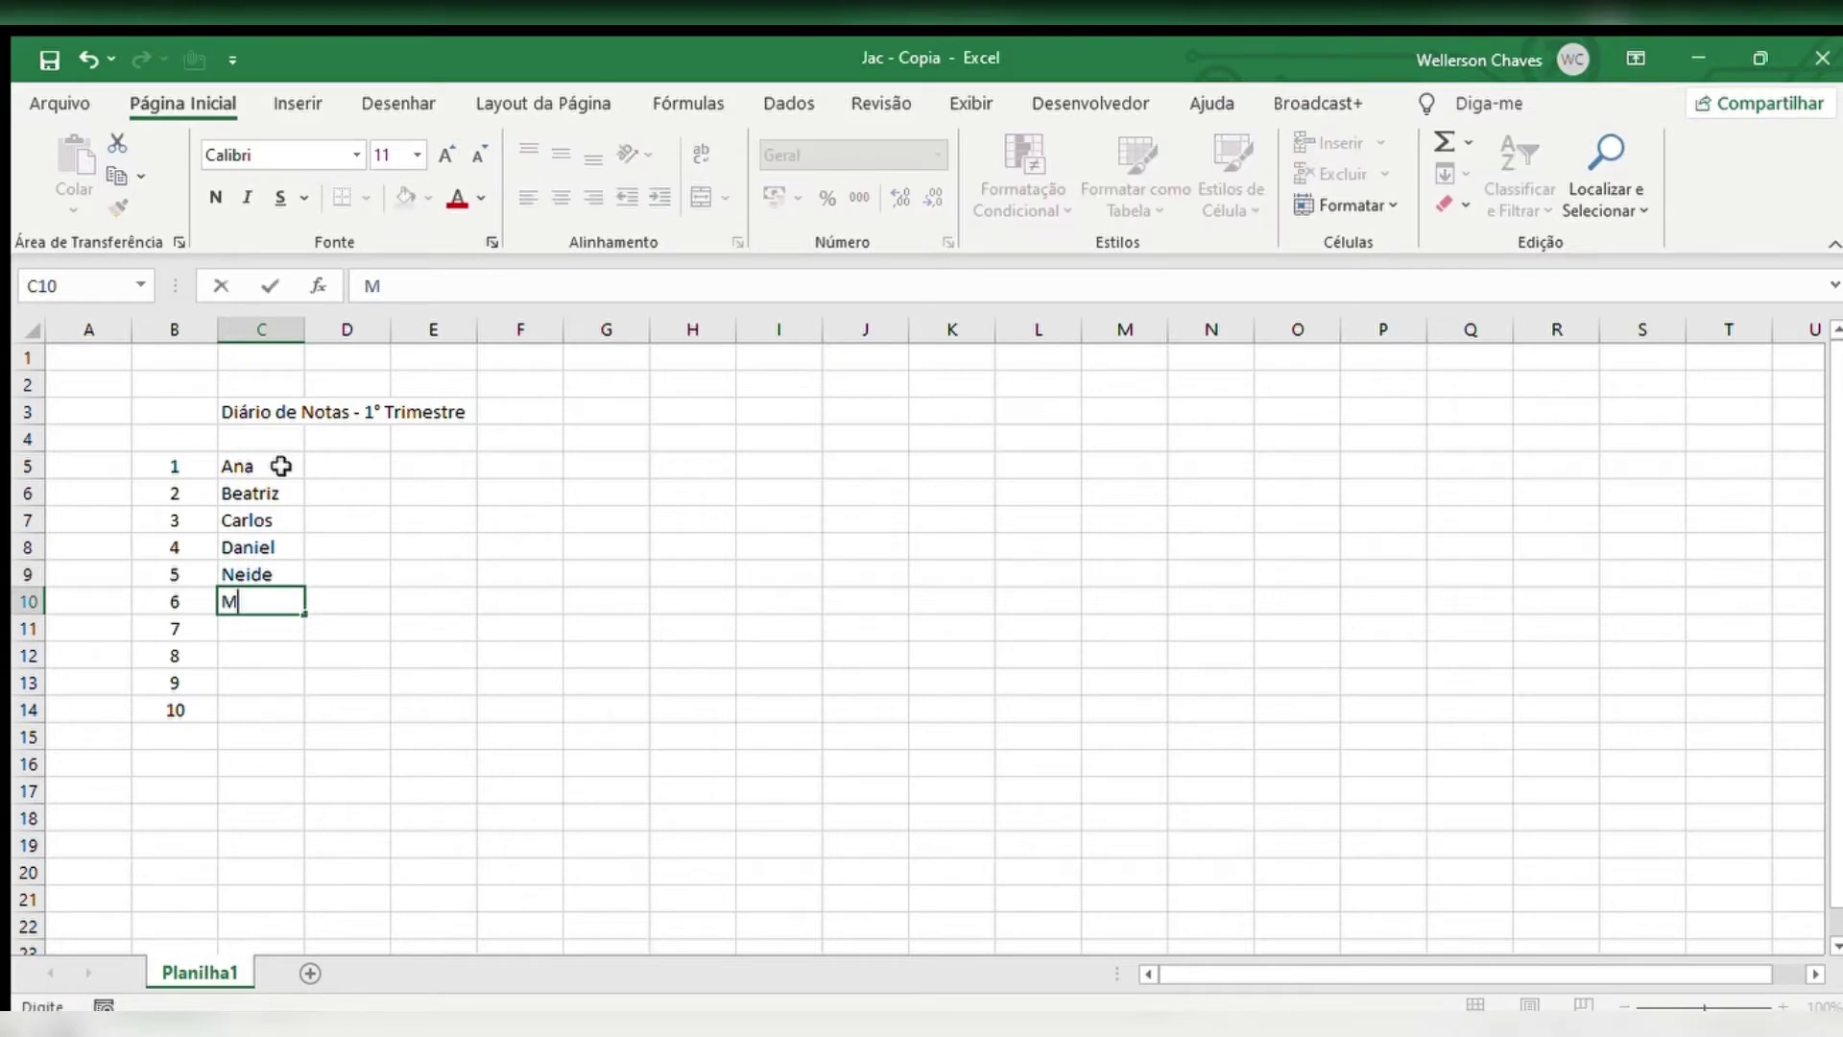
pyautogui.write('onica')
pyautogui.press('Return')
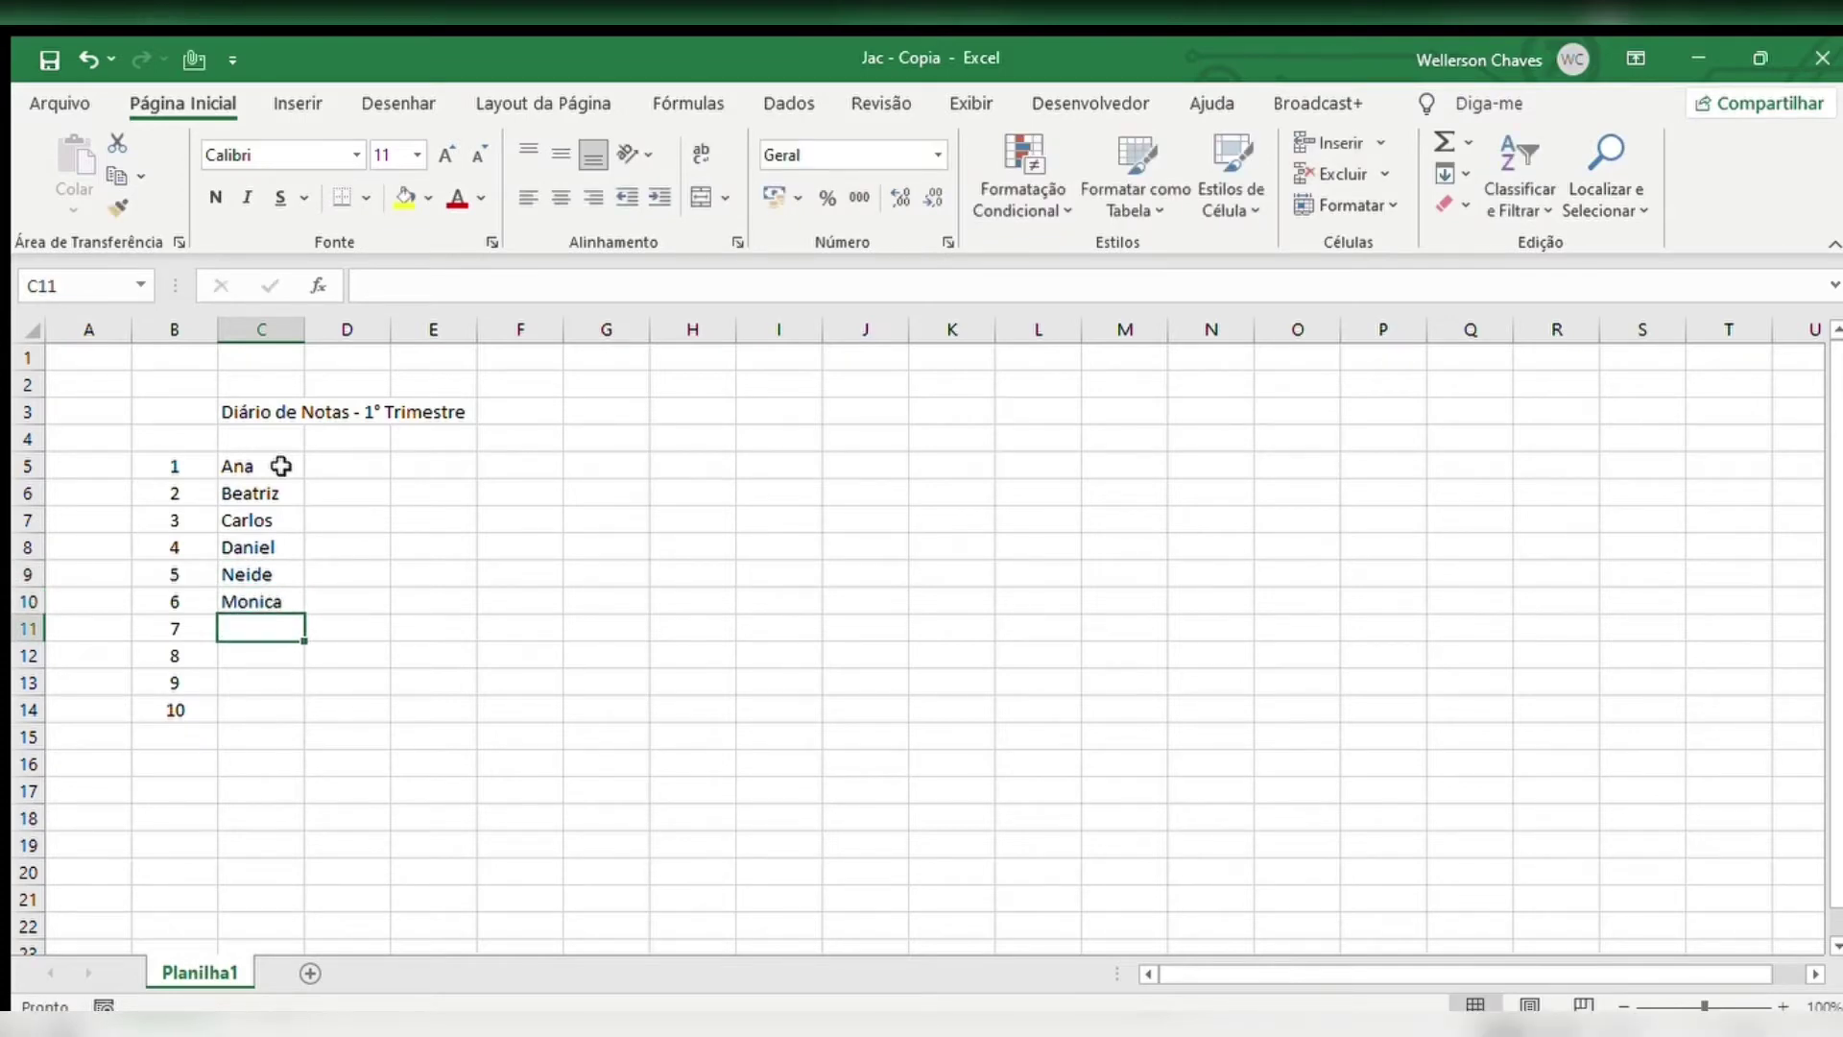
pyautogui.write('Paulo')
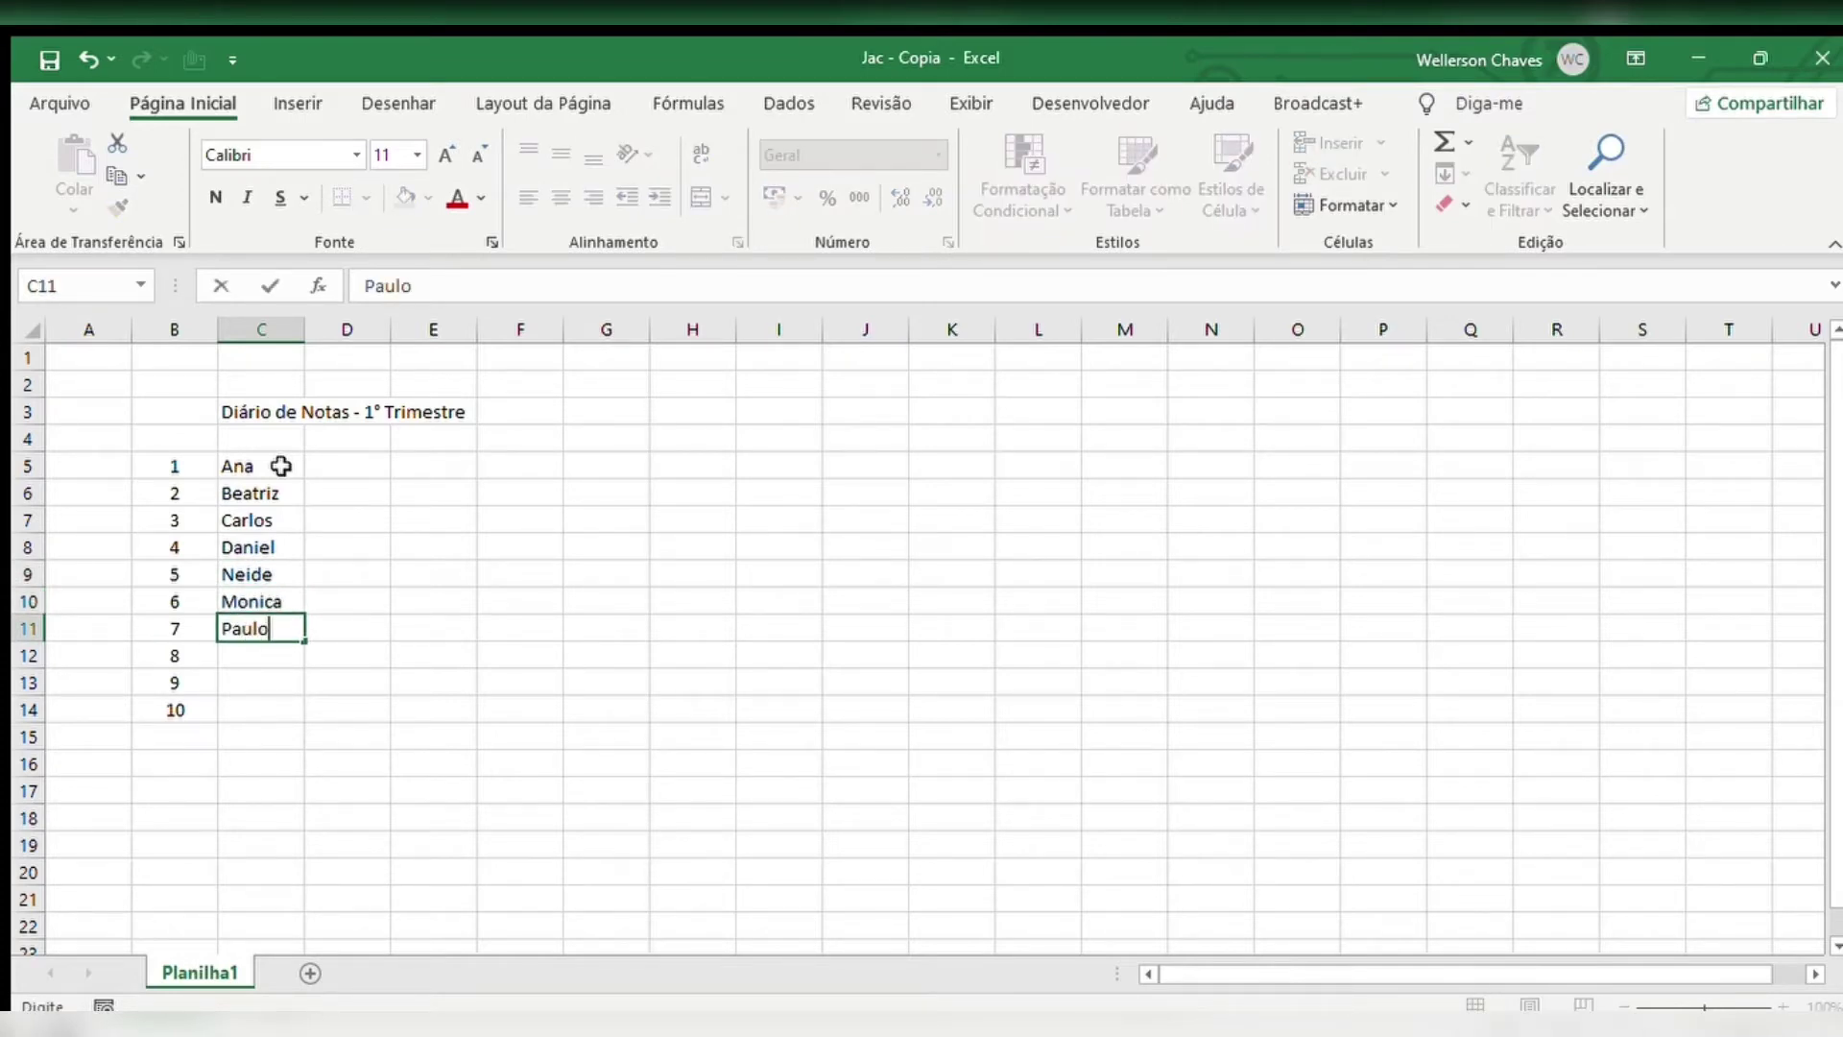
pyautogui.press('Return')
pyautogui.write('Ptri')
pyautogui.press('BackSpace')
pyautogui.press('BackSpace')
pyautogui.press('BackSpace')
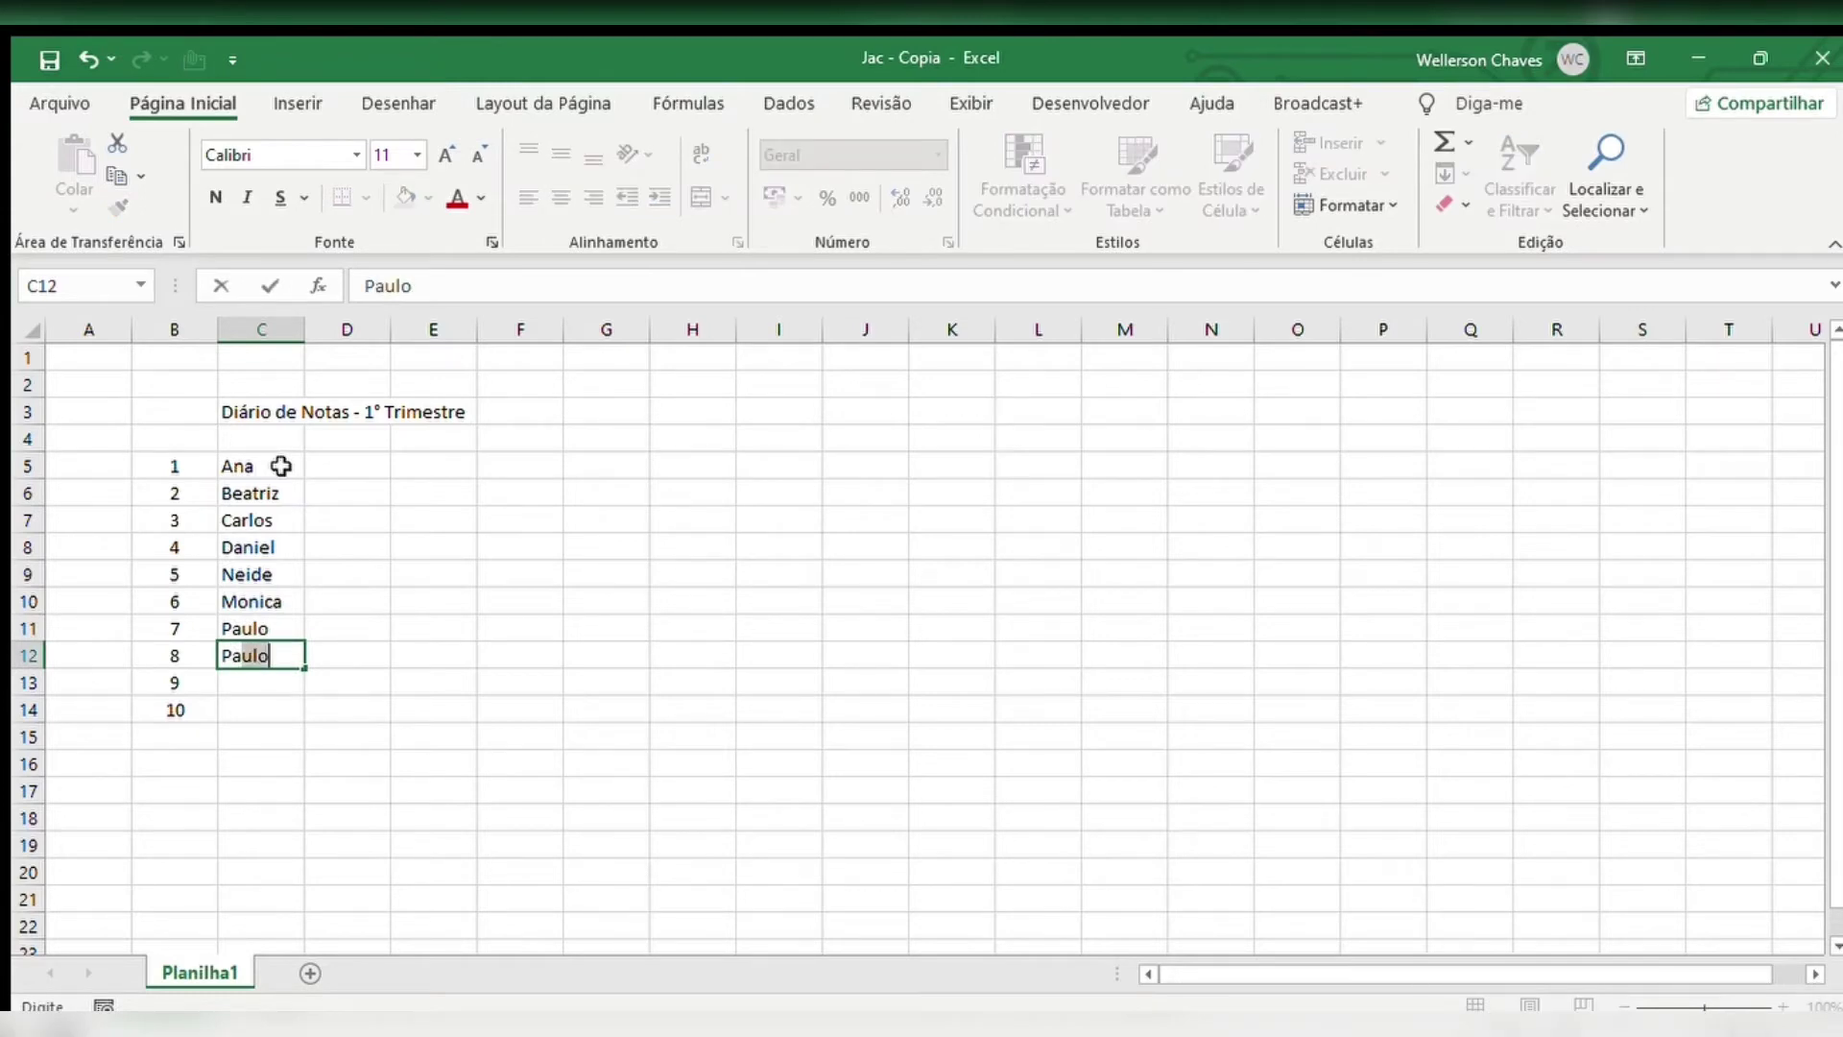
pyautogui.write('atricia')
pyautogui.press('Return')
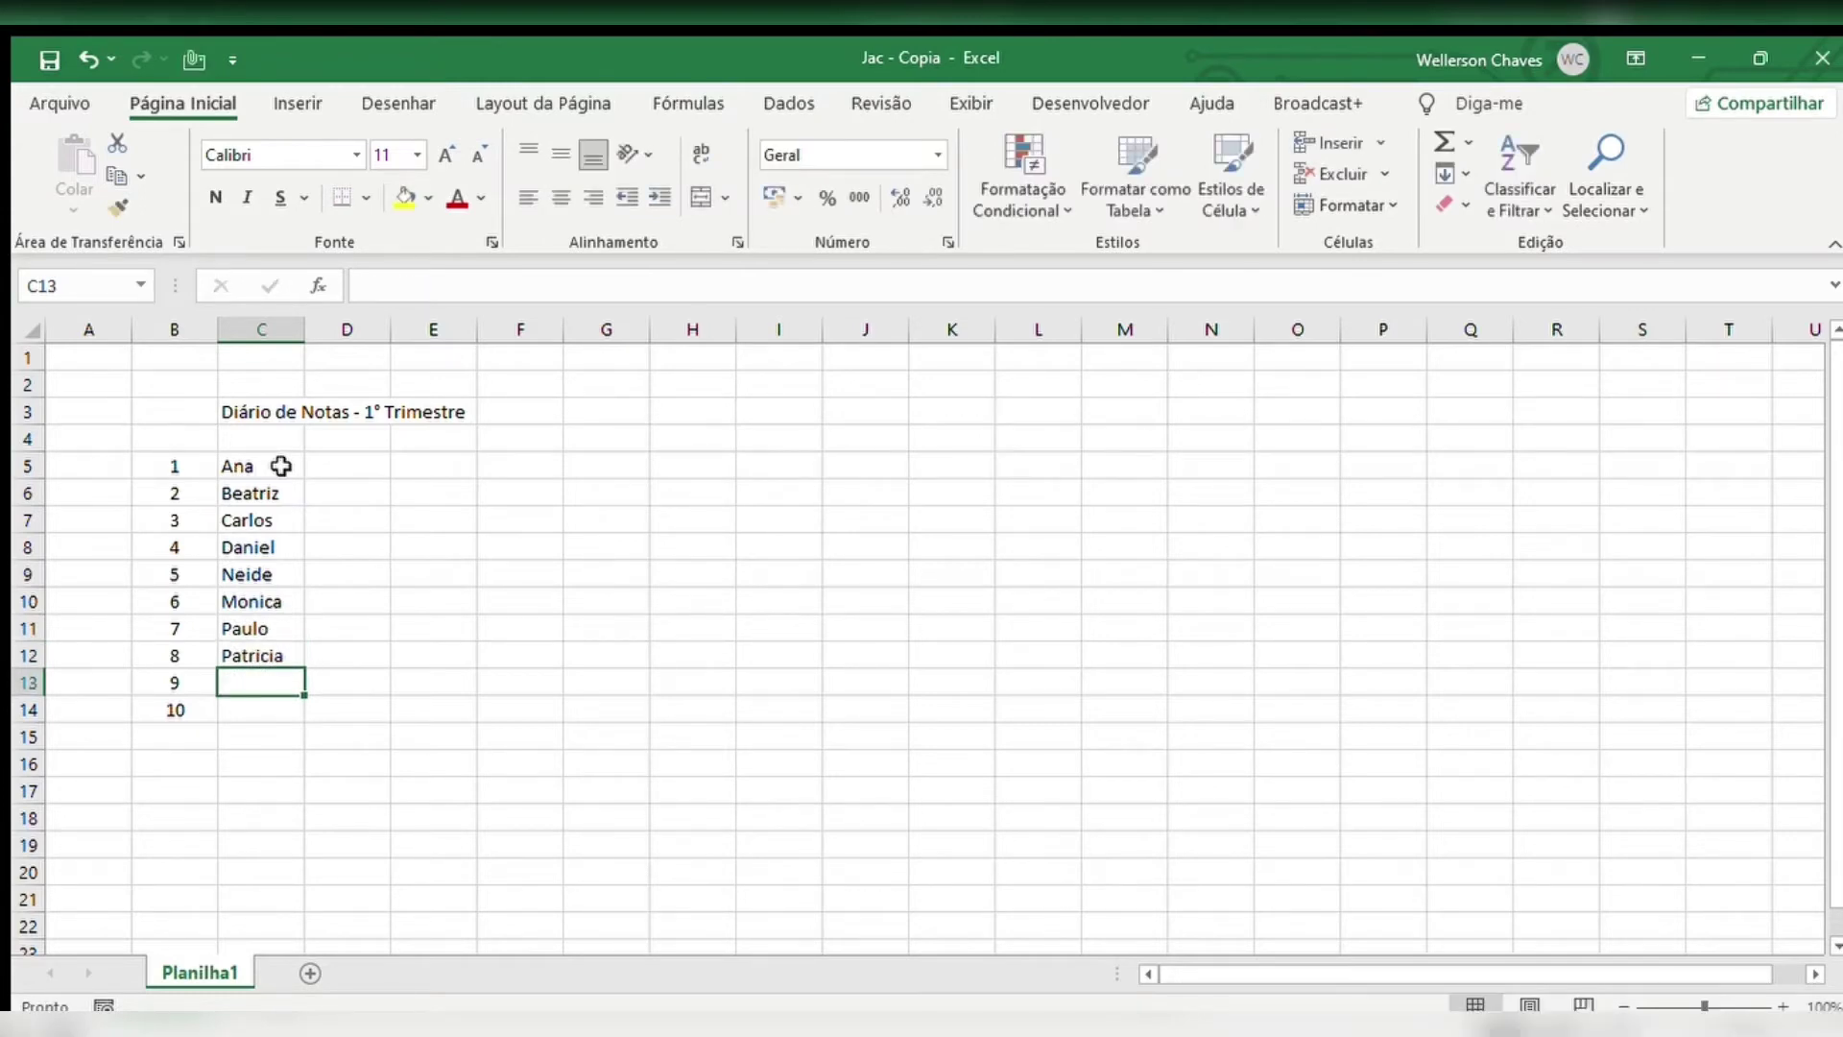
pyautogui.write('Ricard')
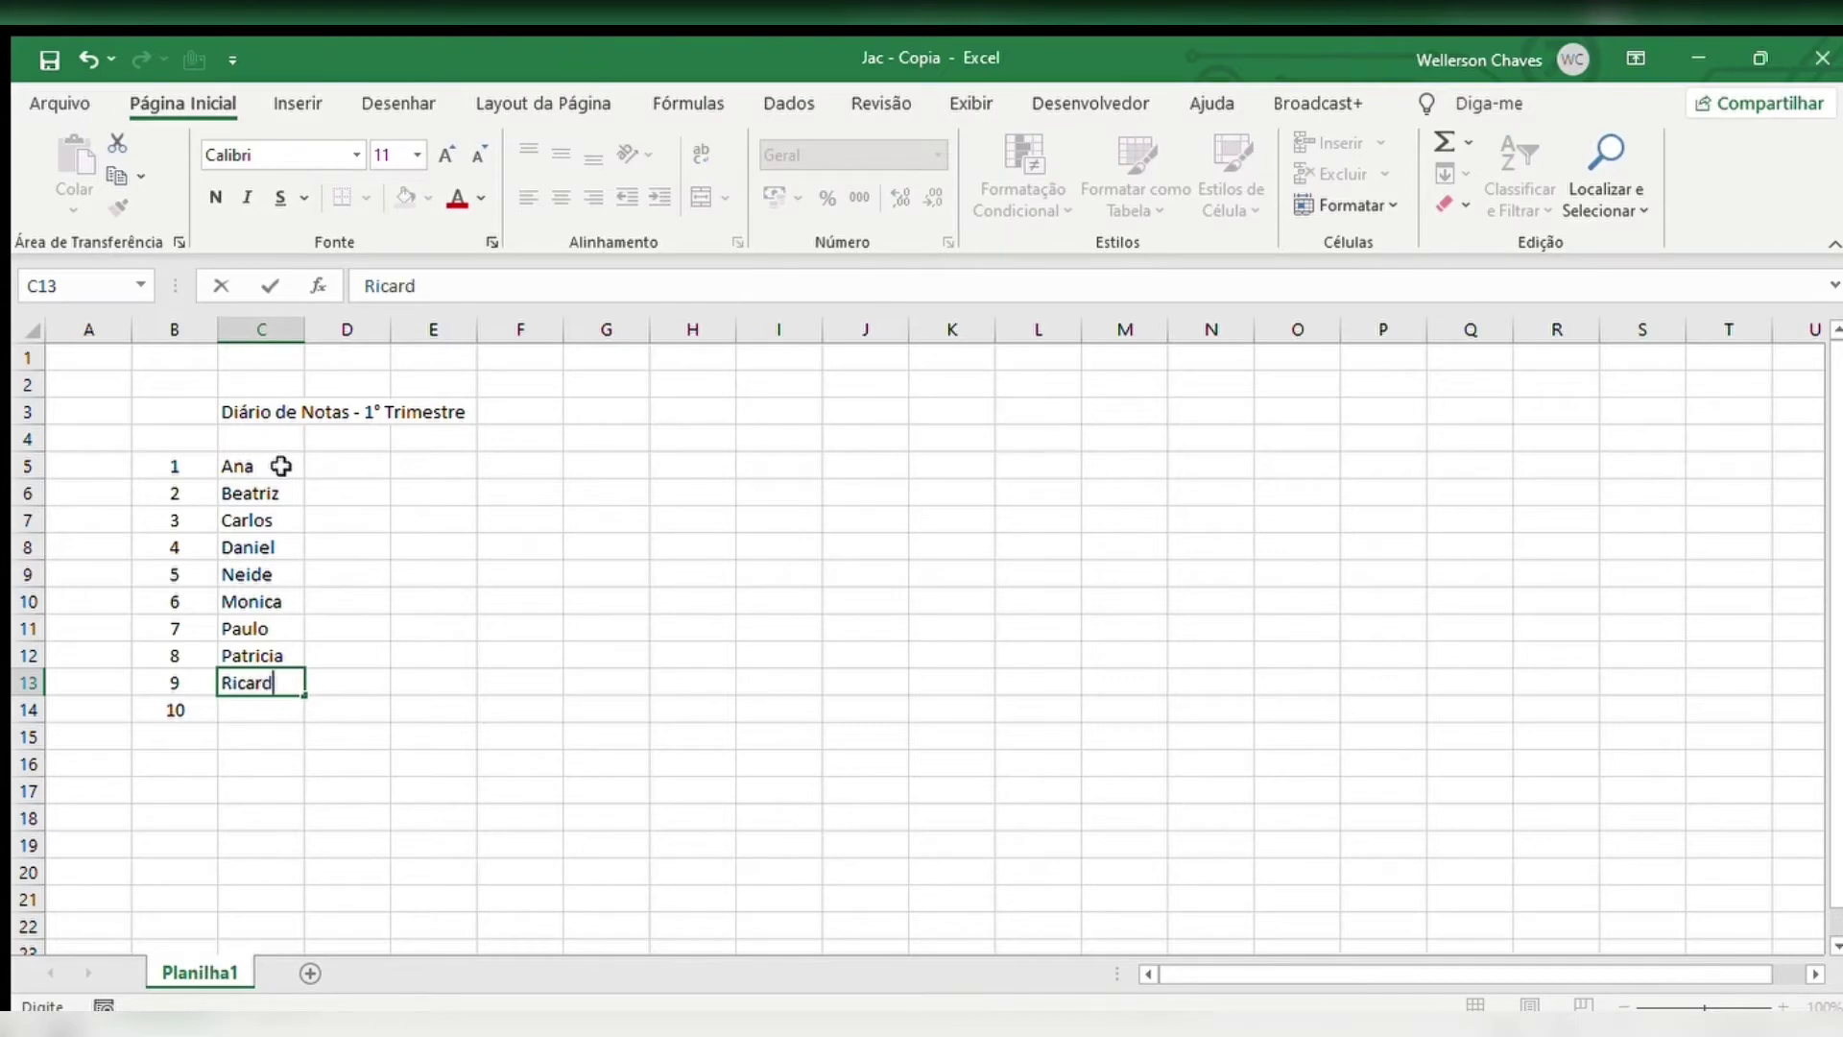
pyautogui.write('o')
pyautogui.press('Return')
pyautogui.write('Zoe')
pyautogui.press('Return')
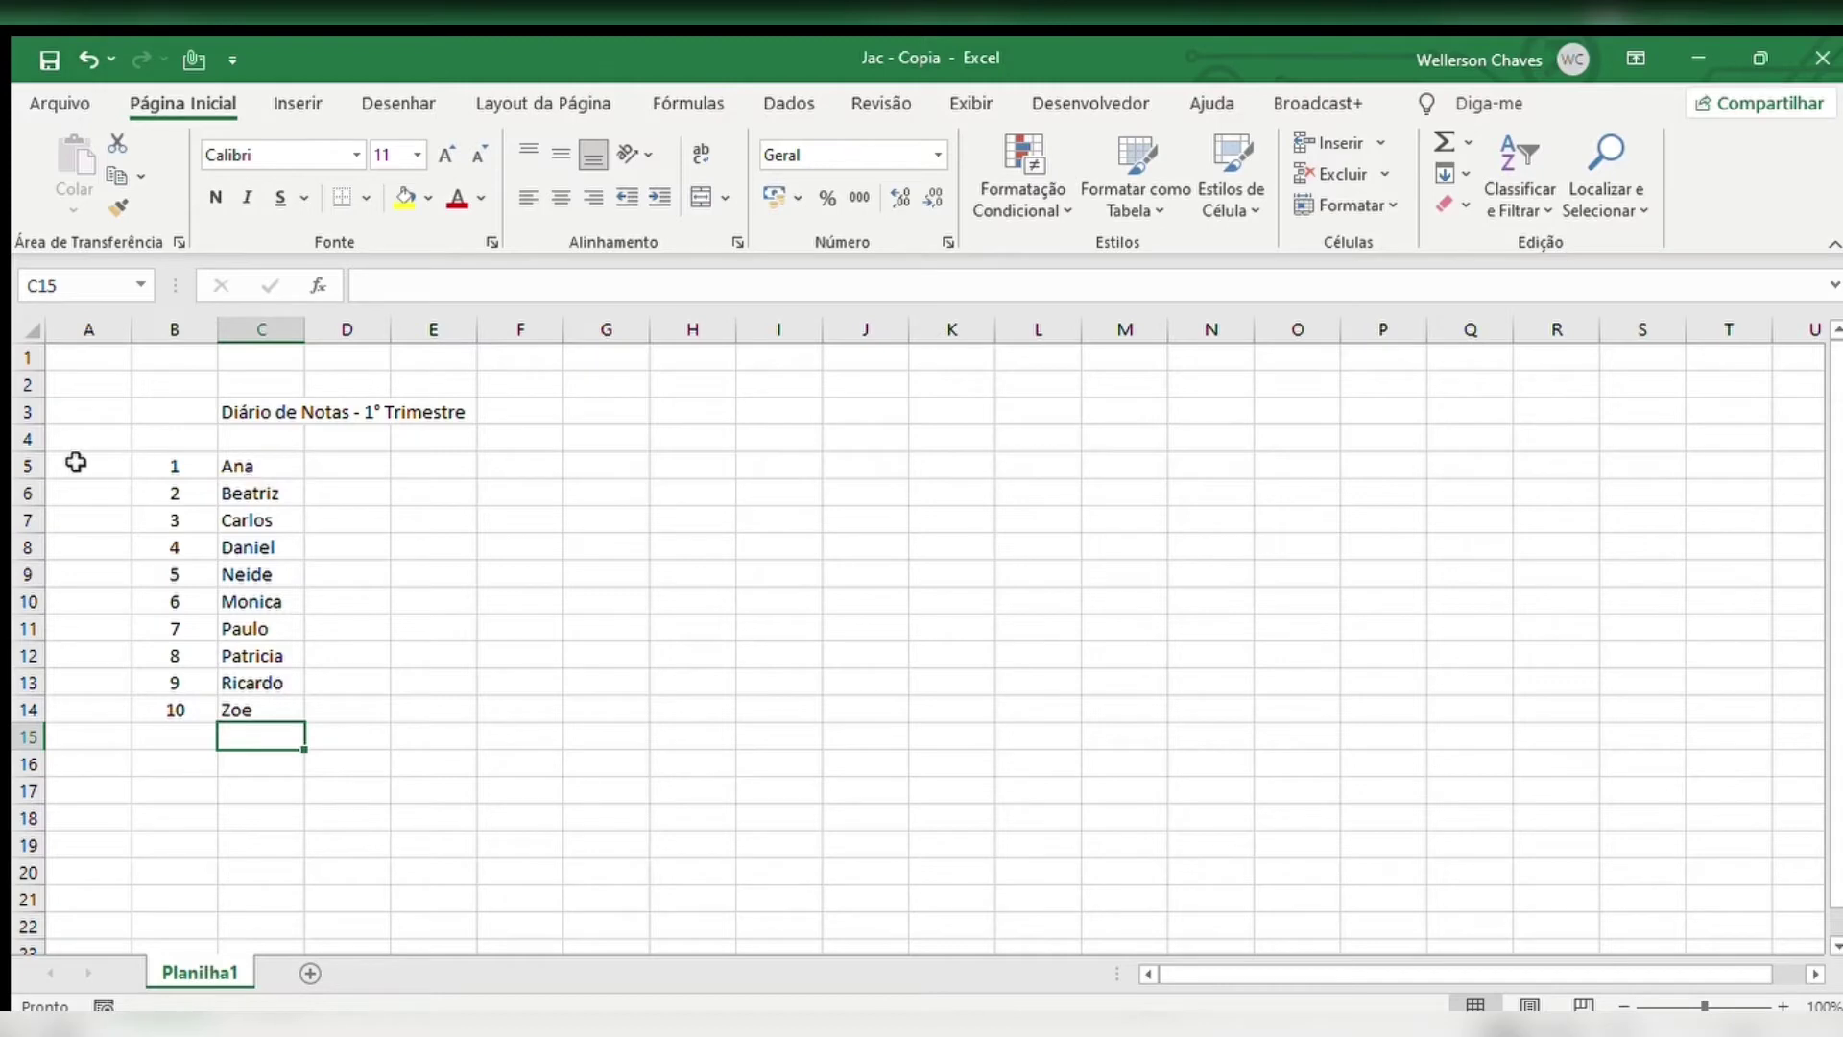
# Insert two blank rows above the student list
pyautogui.click(43, 470)
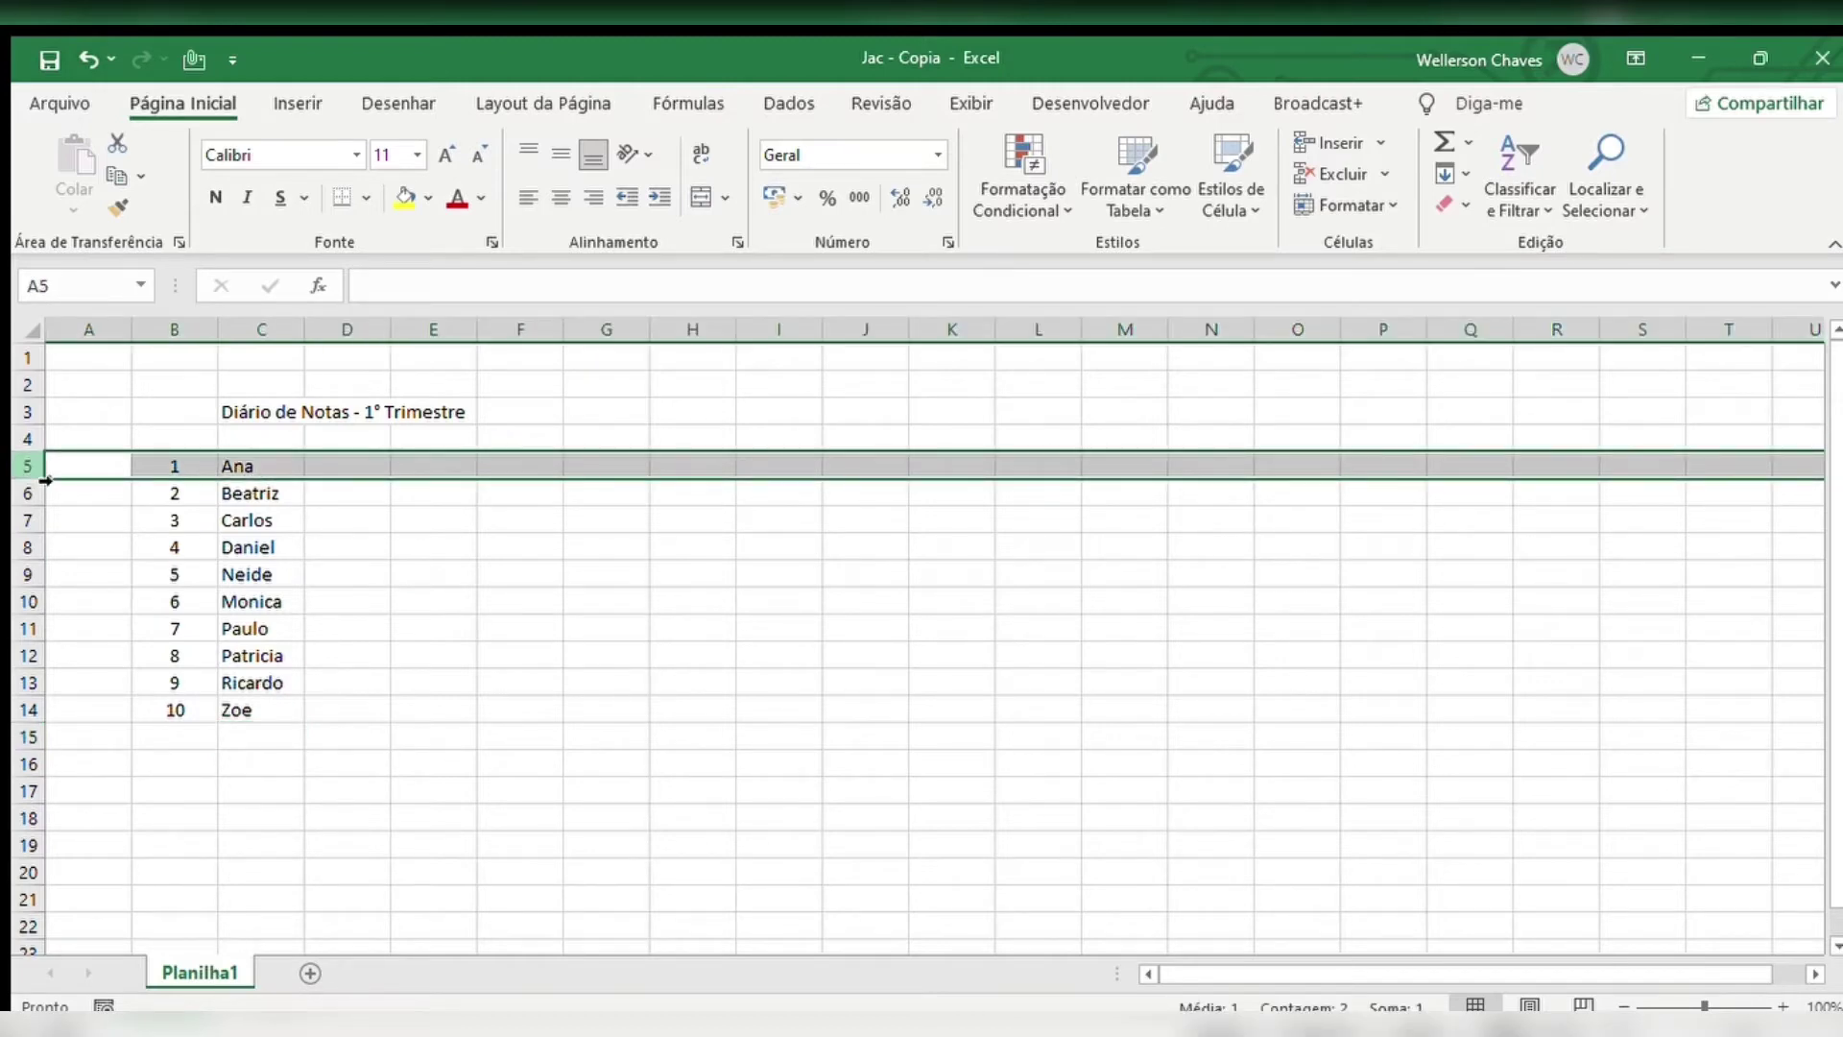
pyautogui.hotkey('ctrl', '+')
pyautogui.hotkey('ctrl', '+')
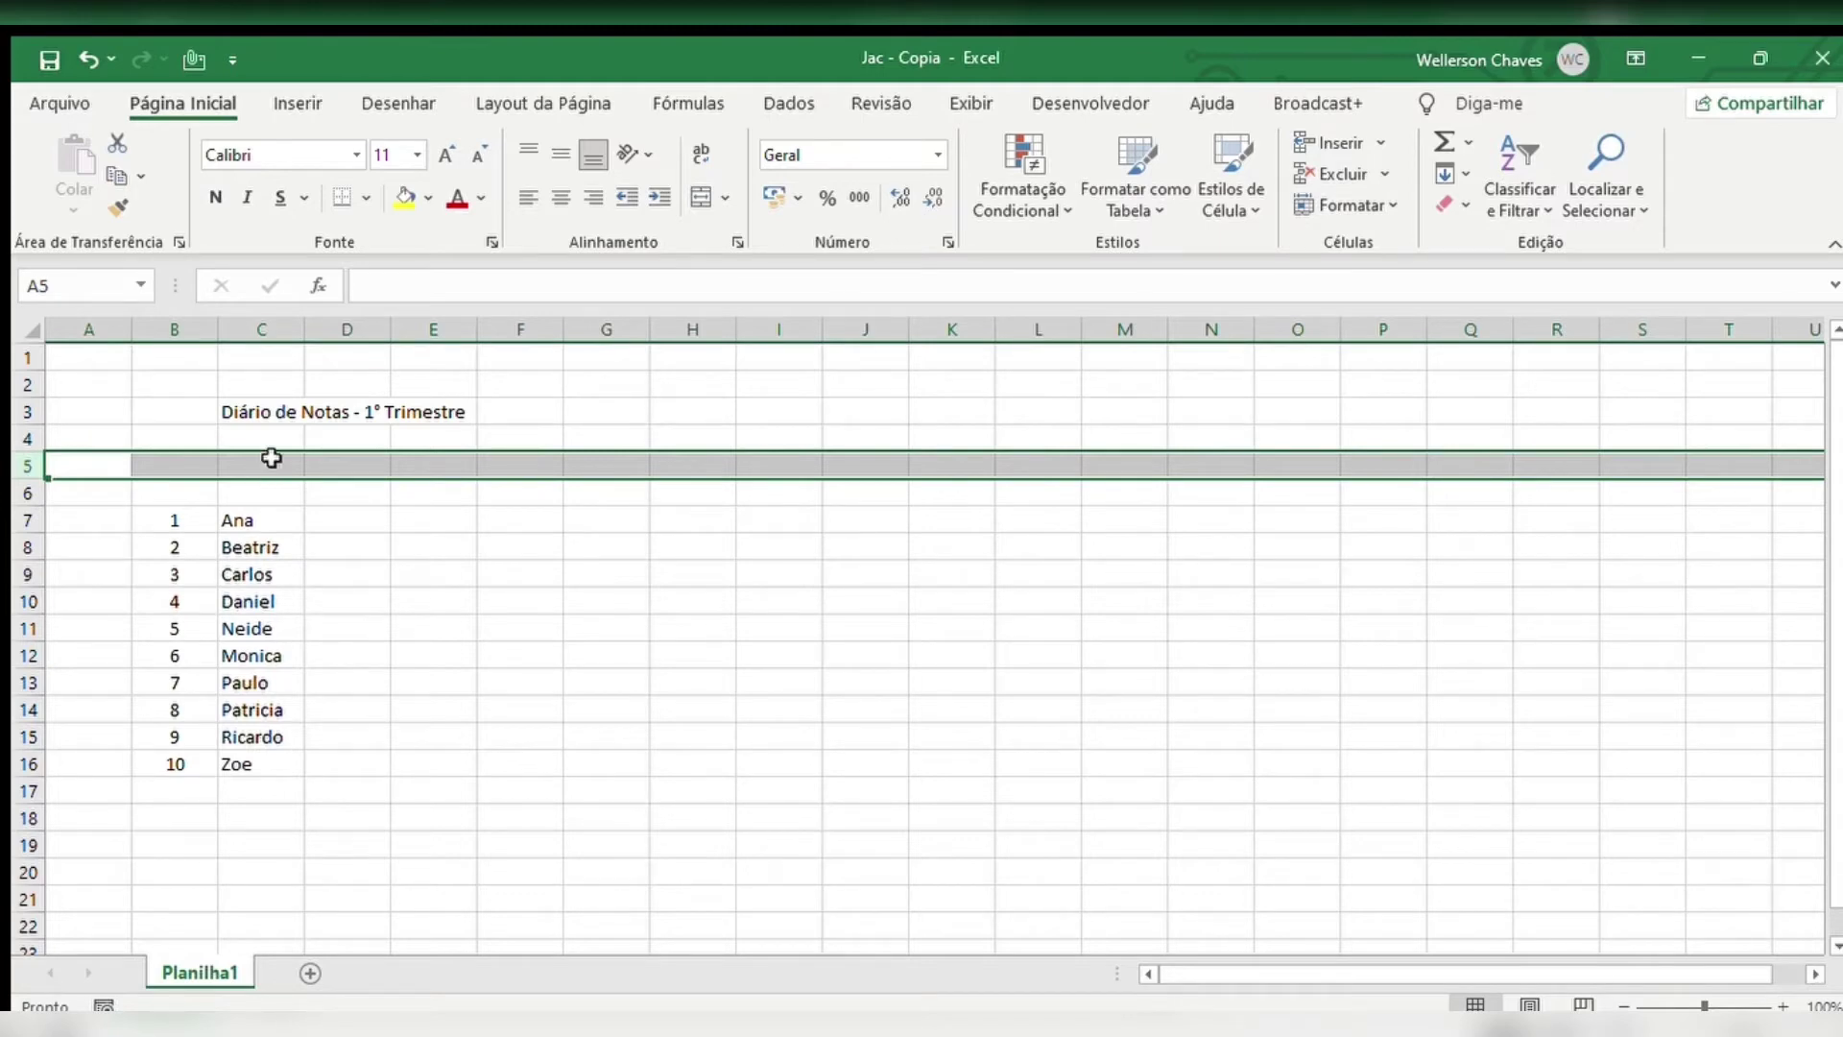
pyautogui.click(275, 410)
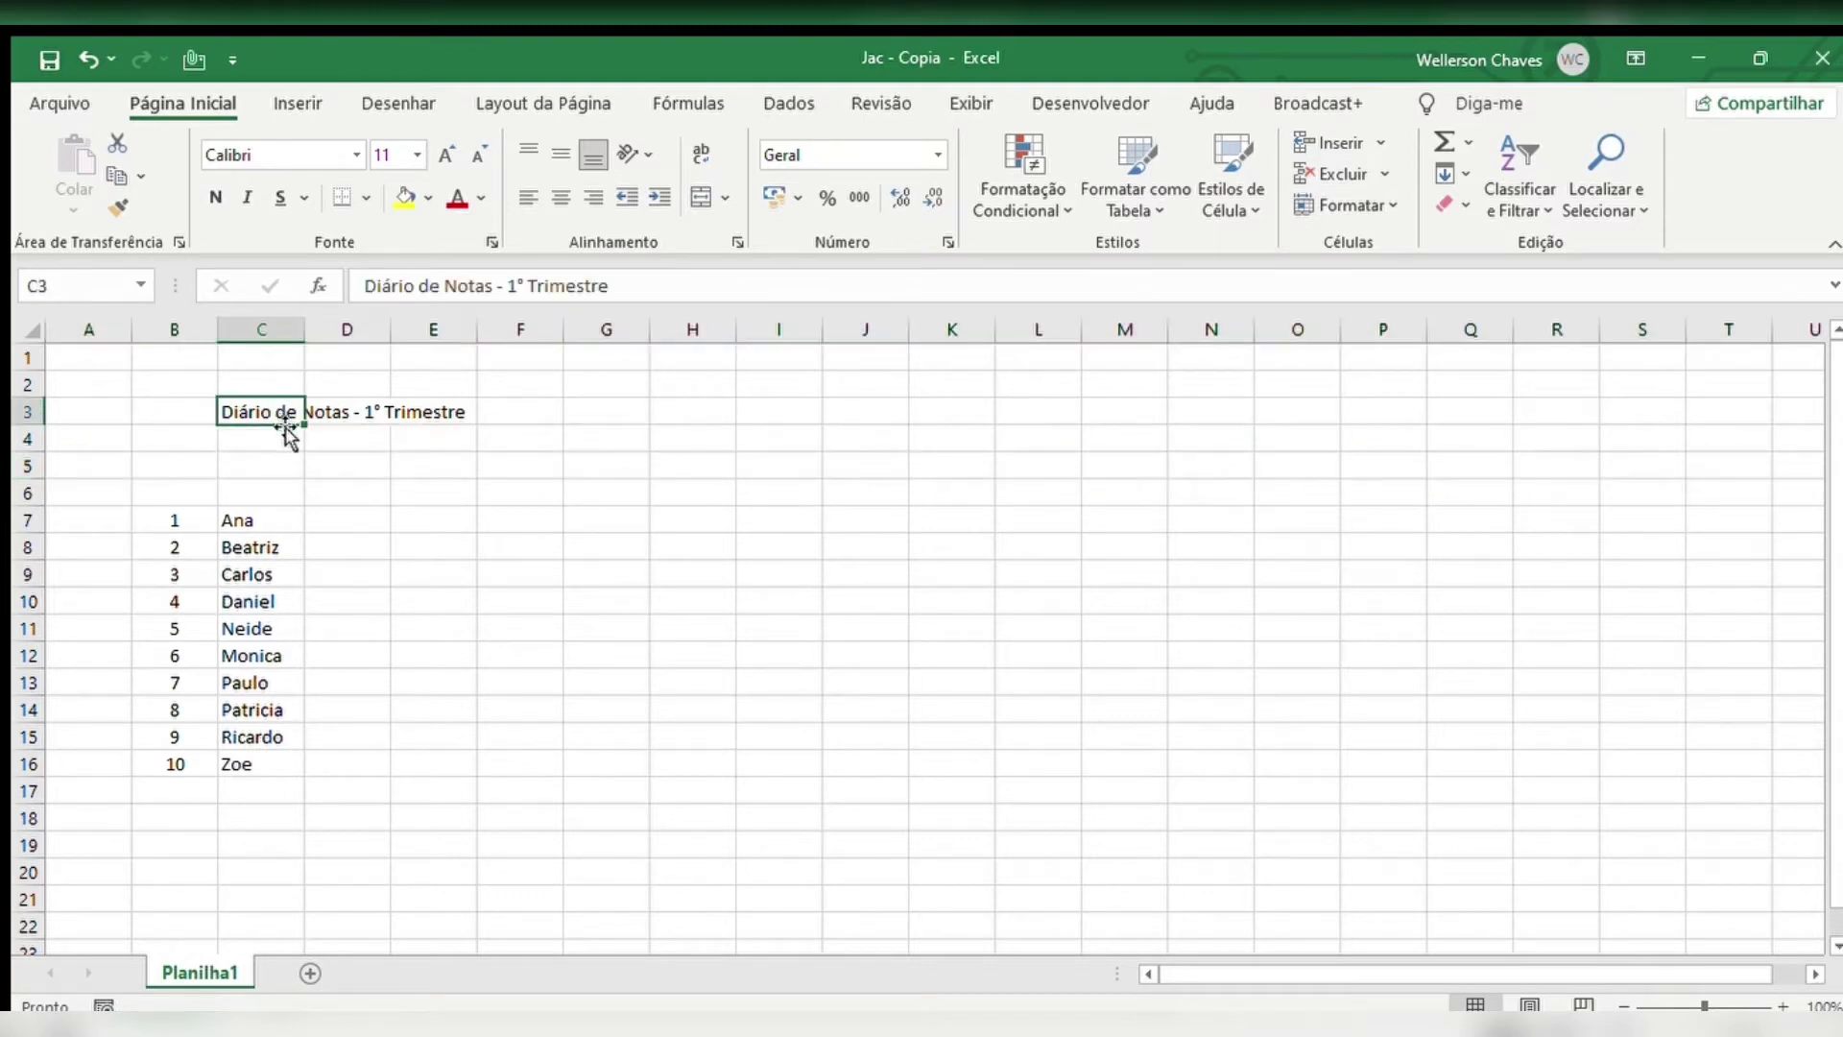
pyautogui.click(354, 467)
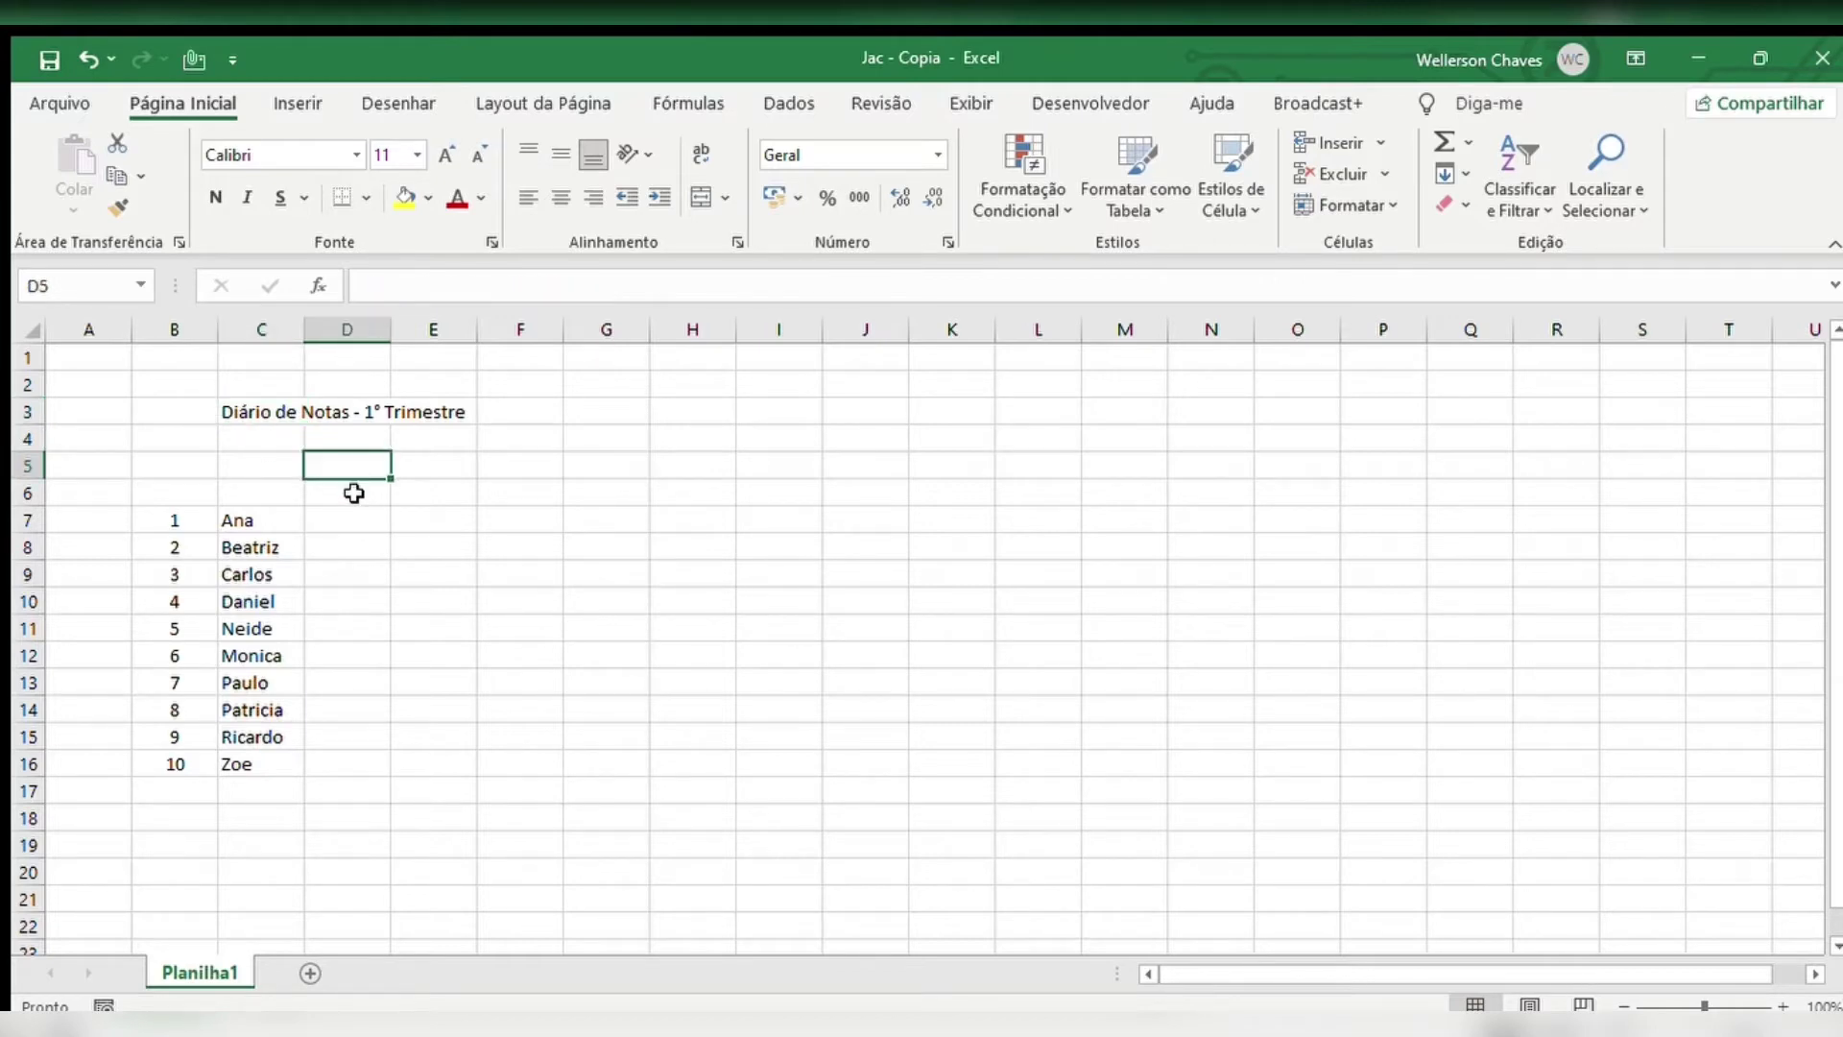
# Enter the headings 'Trabalho 1' and 'Trabalho 2' in D6 and E6
pyautogui.click(355, 491)
pyautogui.write('Trabalho 1')
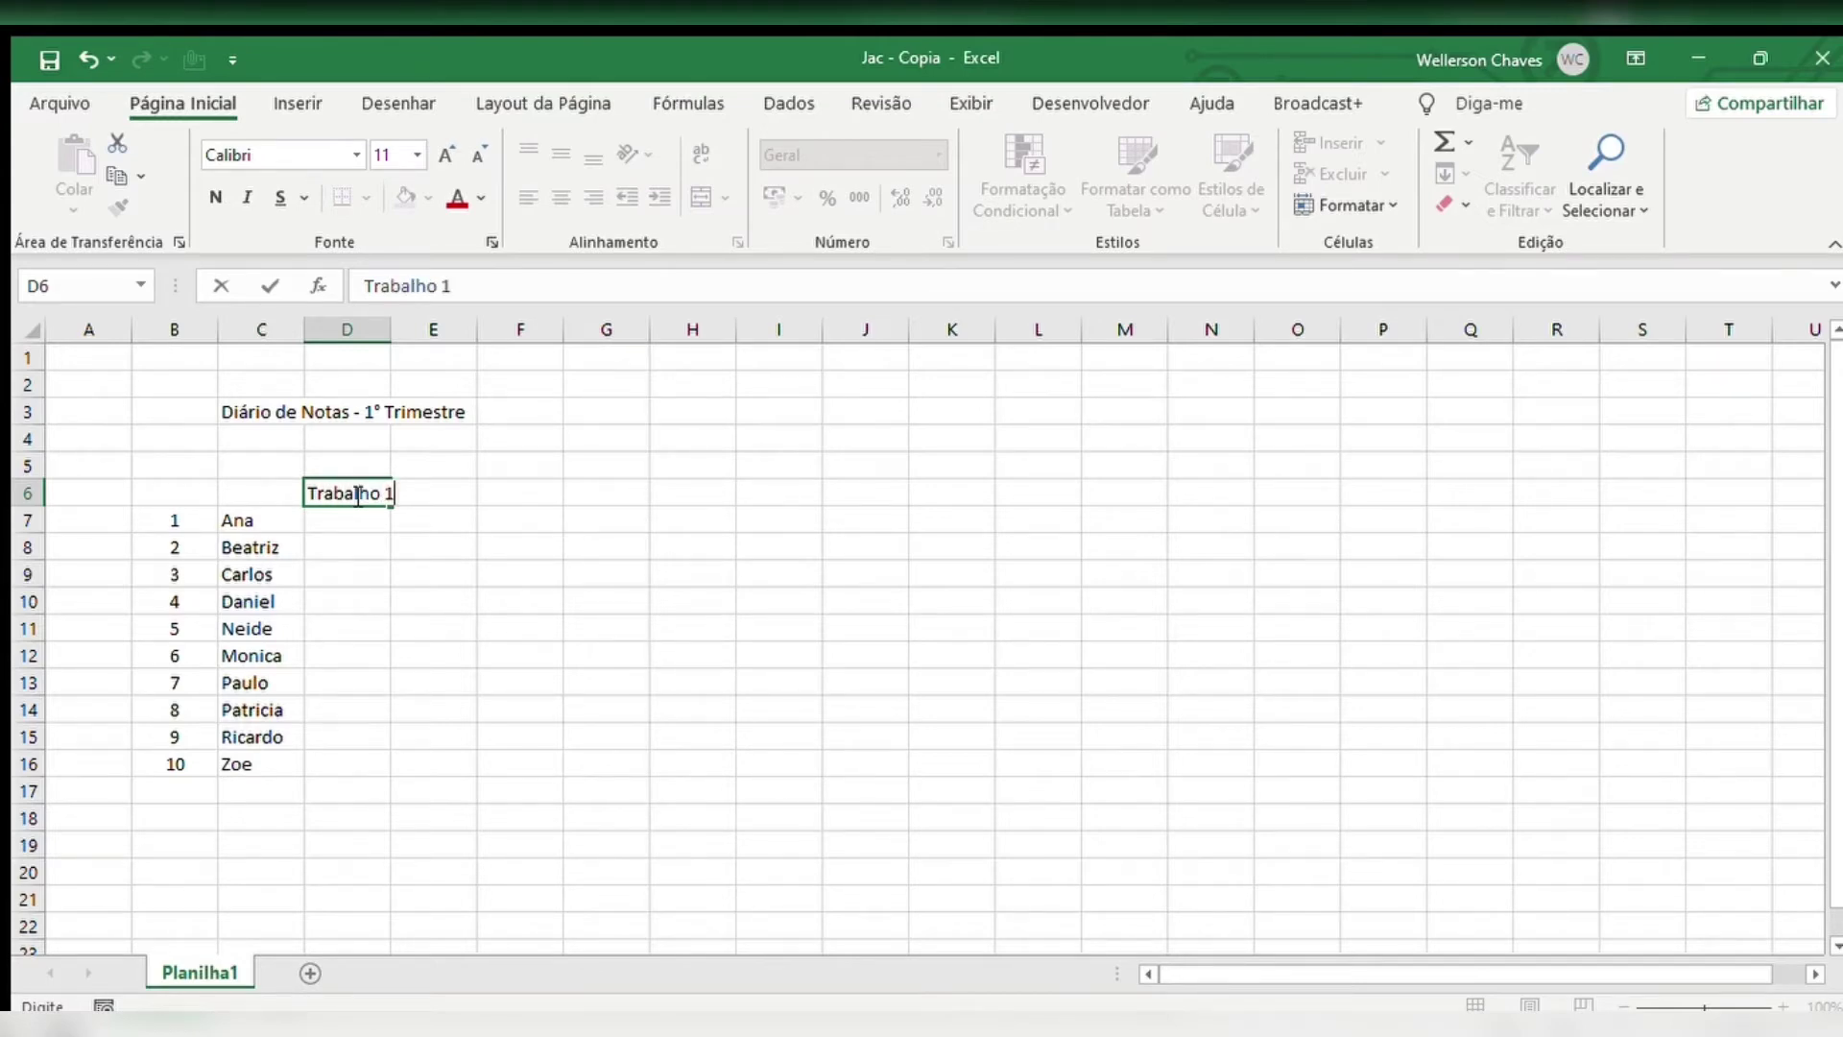
pyautogui.press('Return')
pyautogui.click(355, 493)
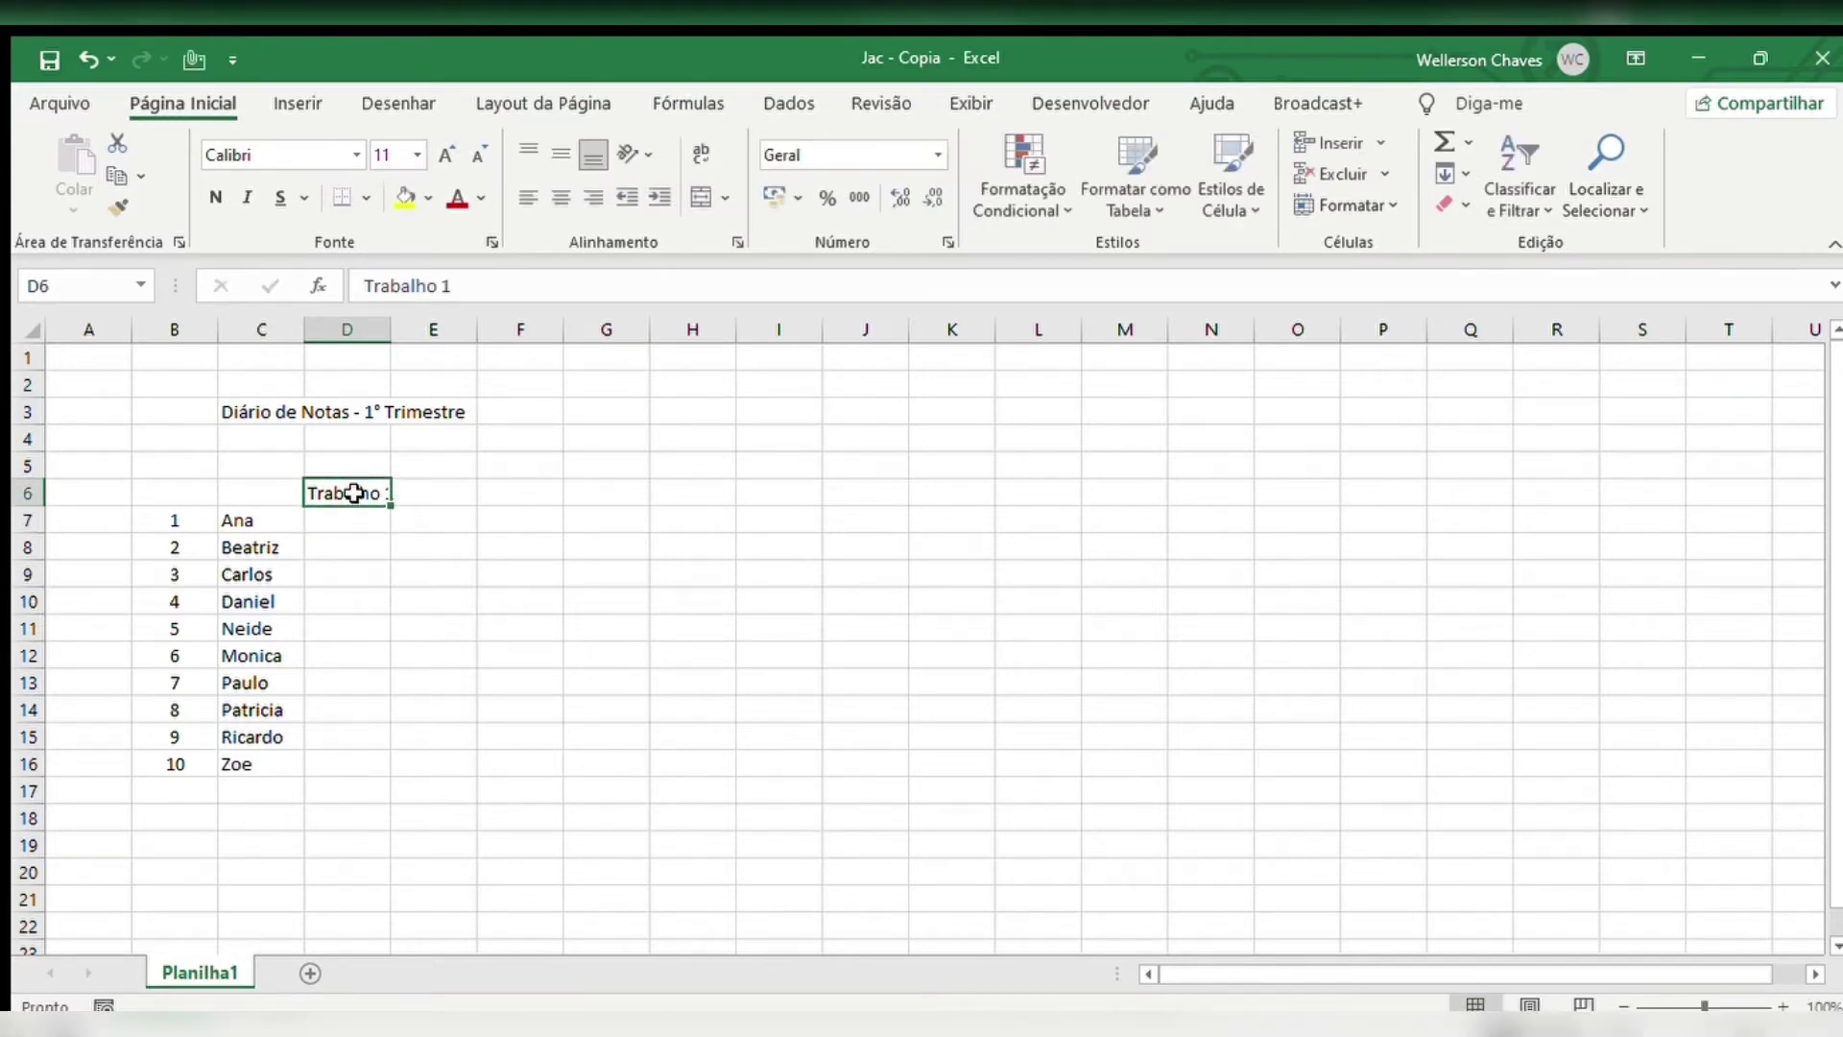
pyautogui.press('Right')
pyautogui.write('Trba')
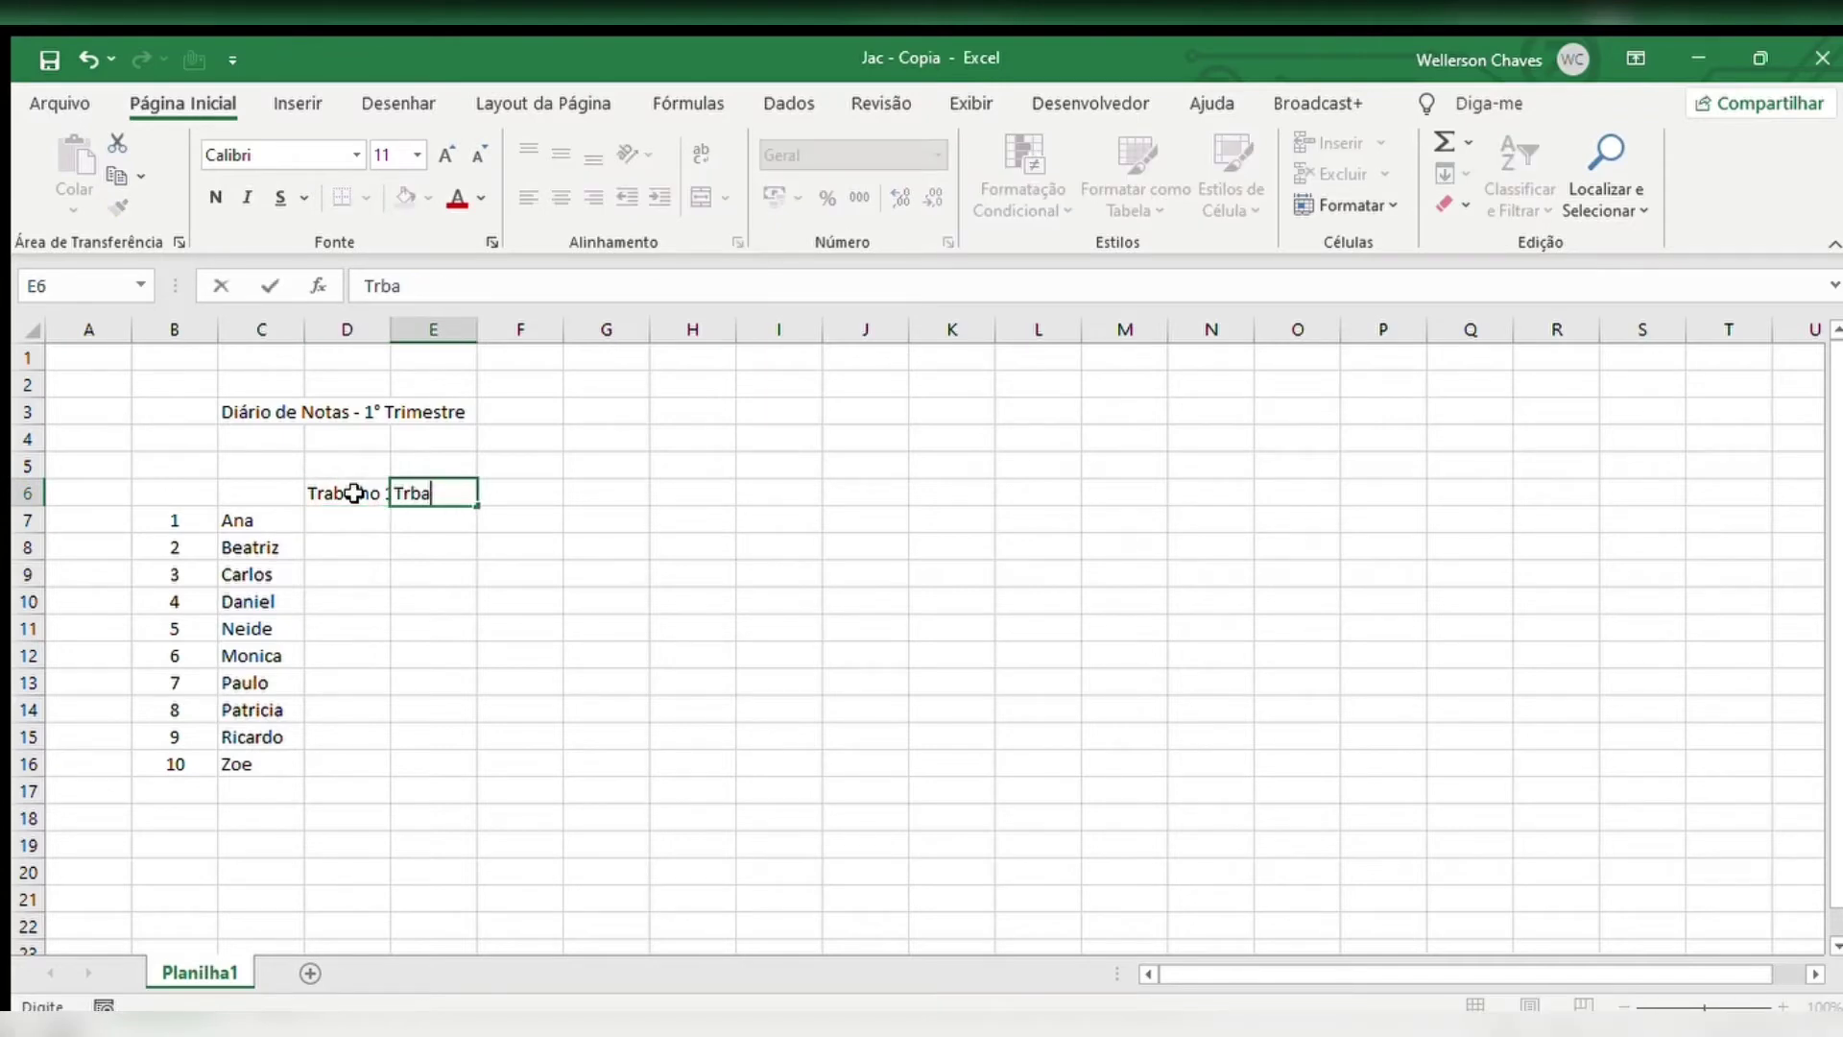
pyautogui.press('BackSpace')
pyautogui.press('BackSpace')
pyautogui.write('abalho 2')
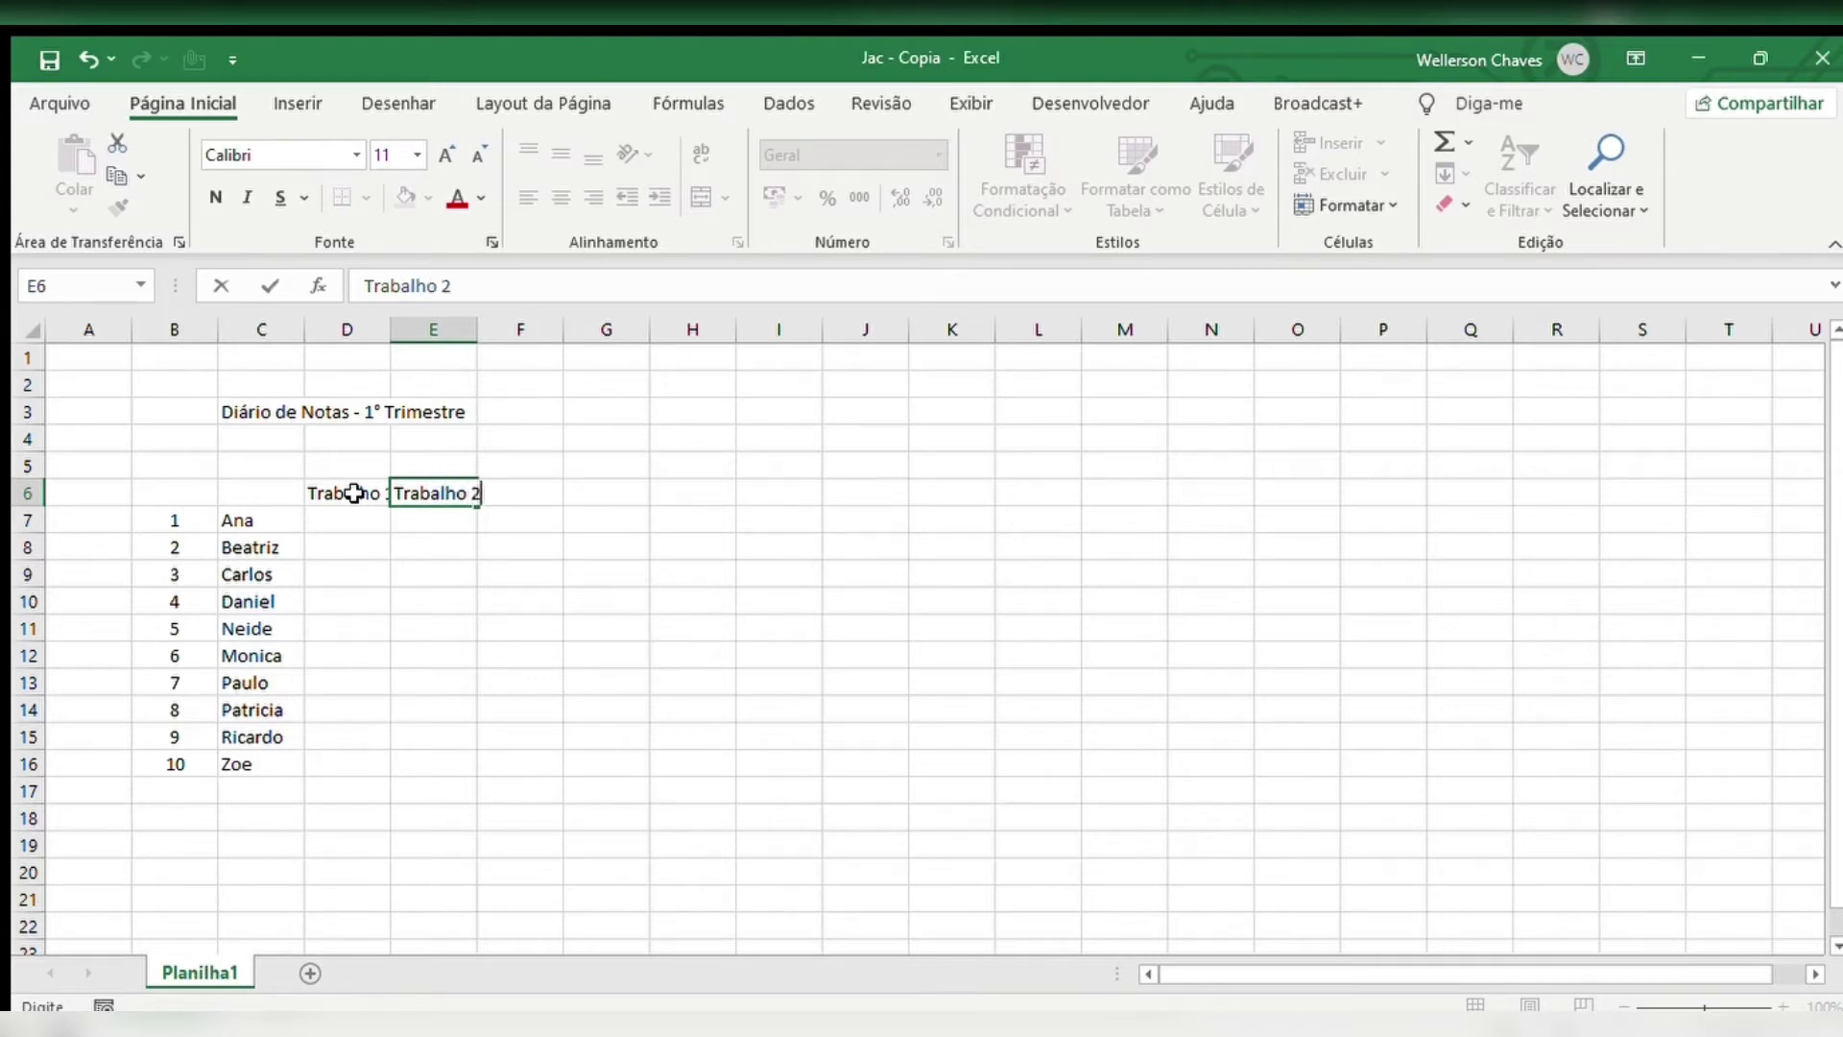
pyautogui.press('Right')
# Enter the headings 'Prova 1' and 'Prova2' in F6 and G6
pyautogui.write('Pro')
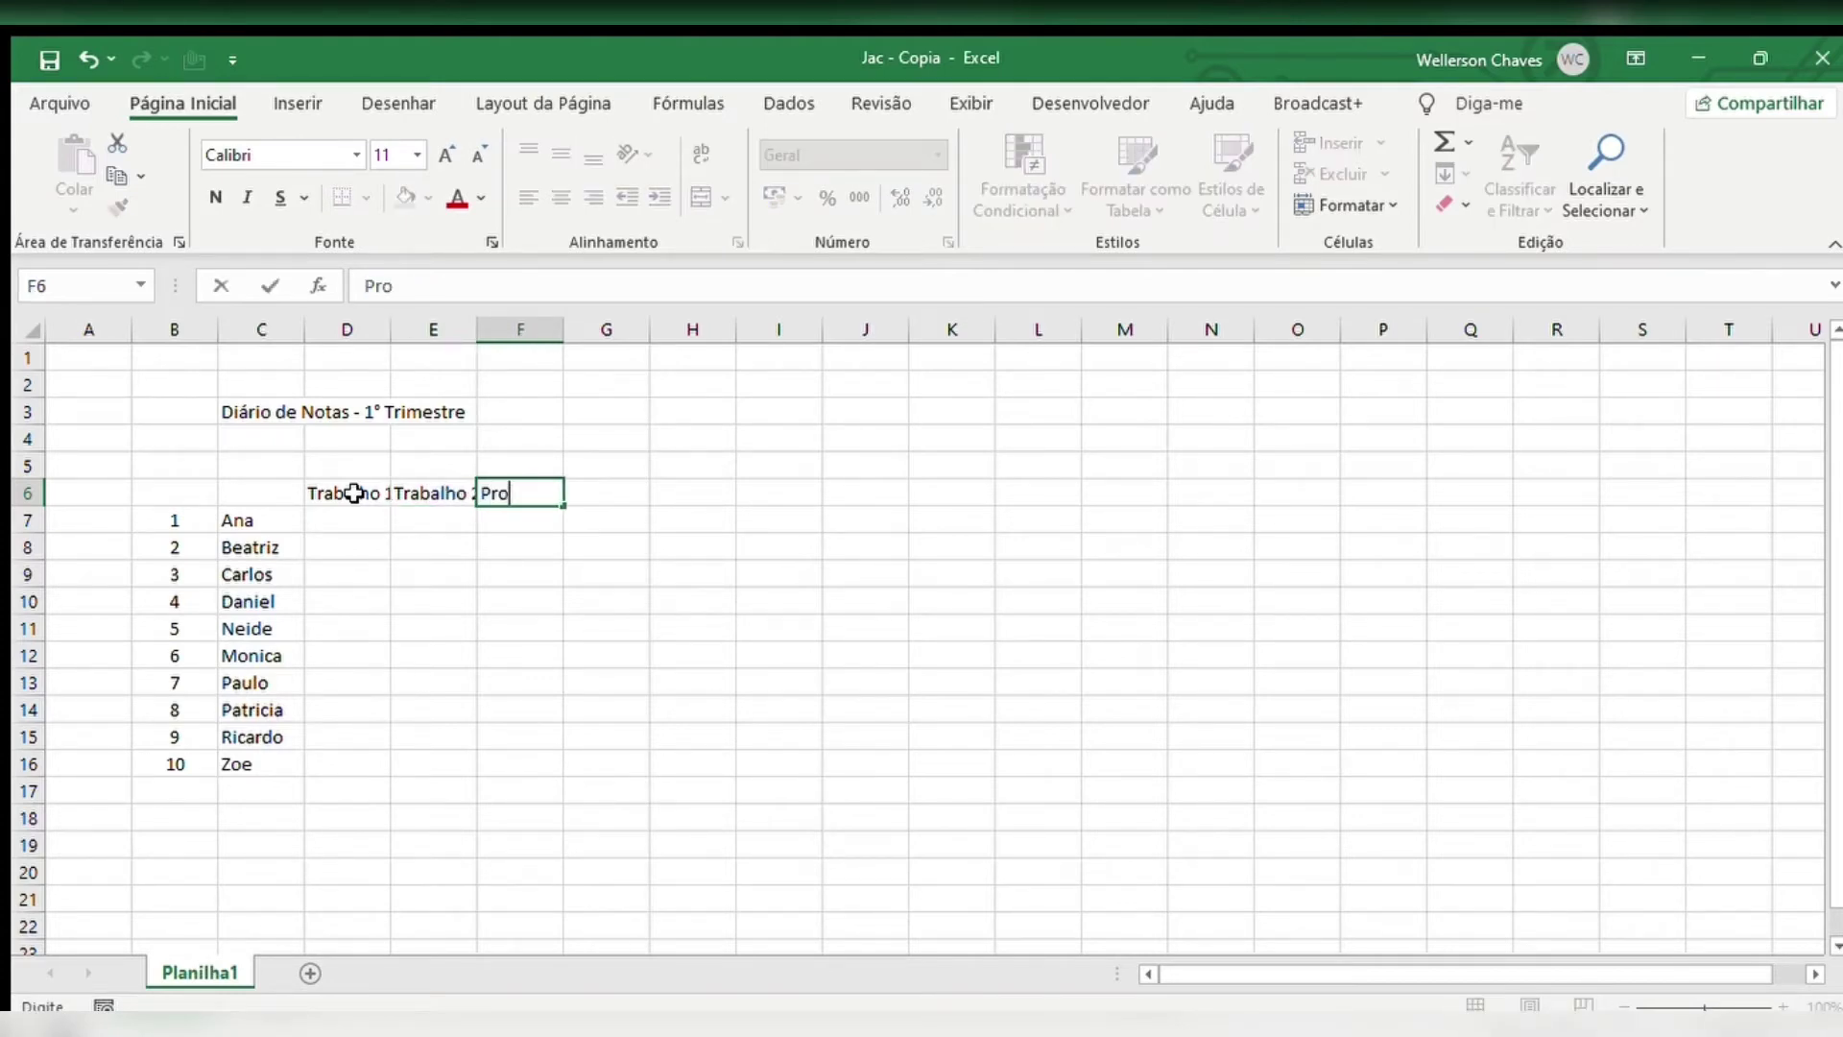
pyautogui.press('Right')
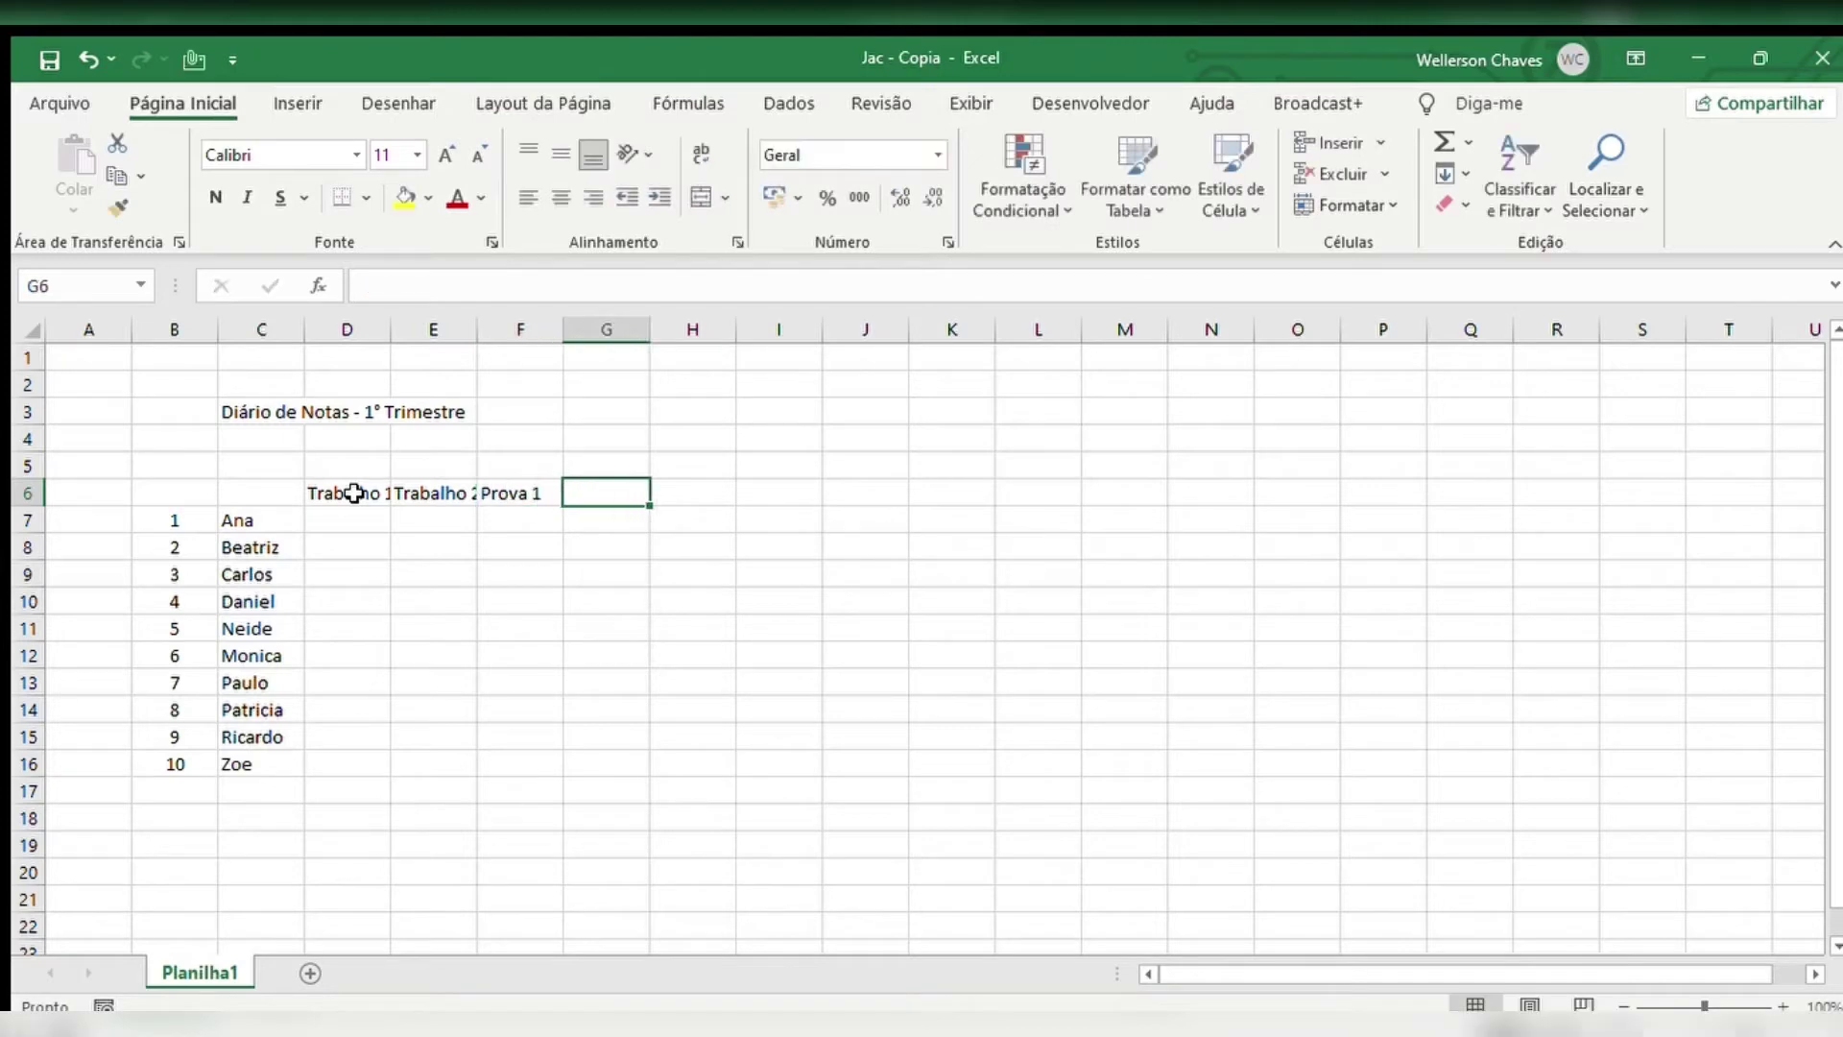
pyautogui.write('Prova2')
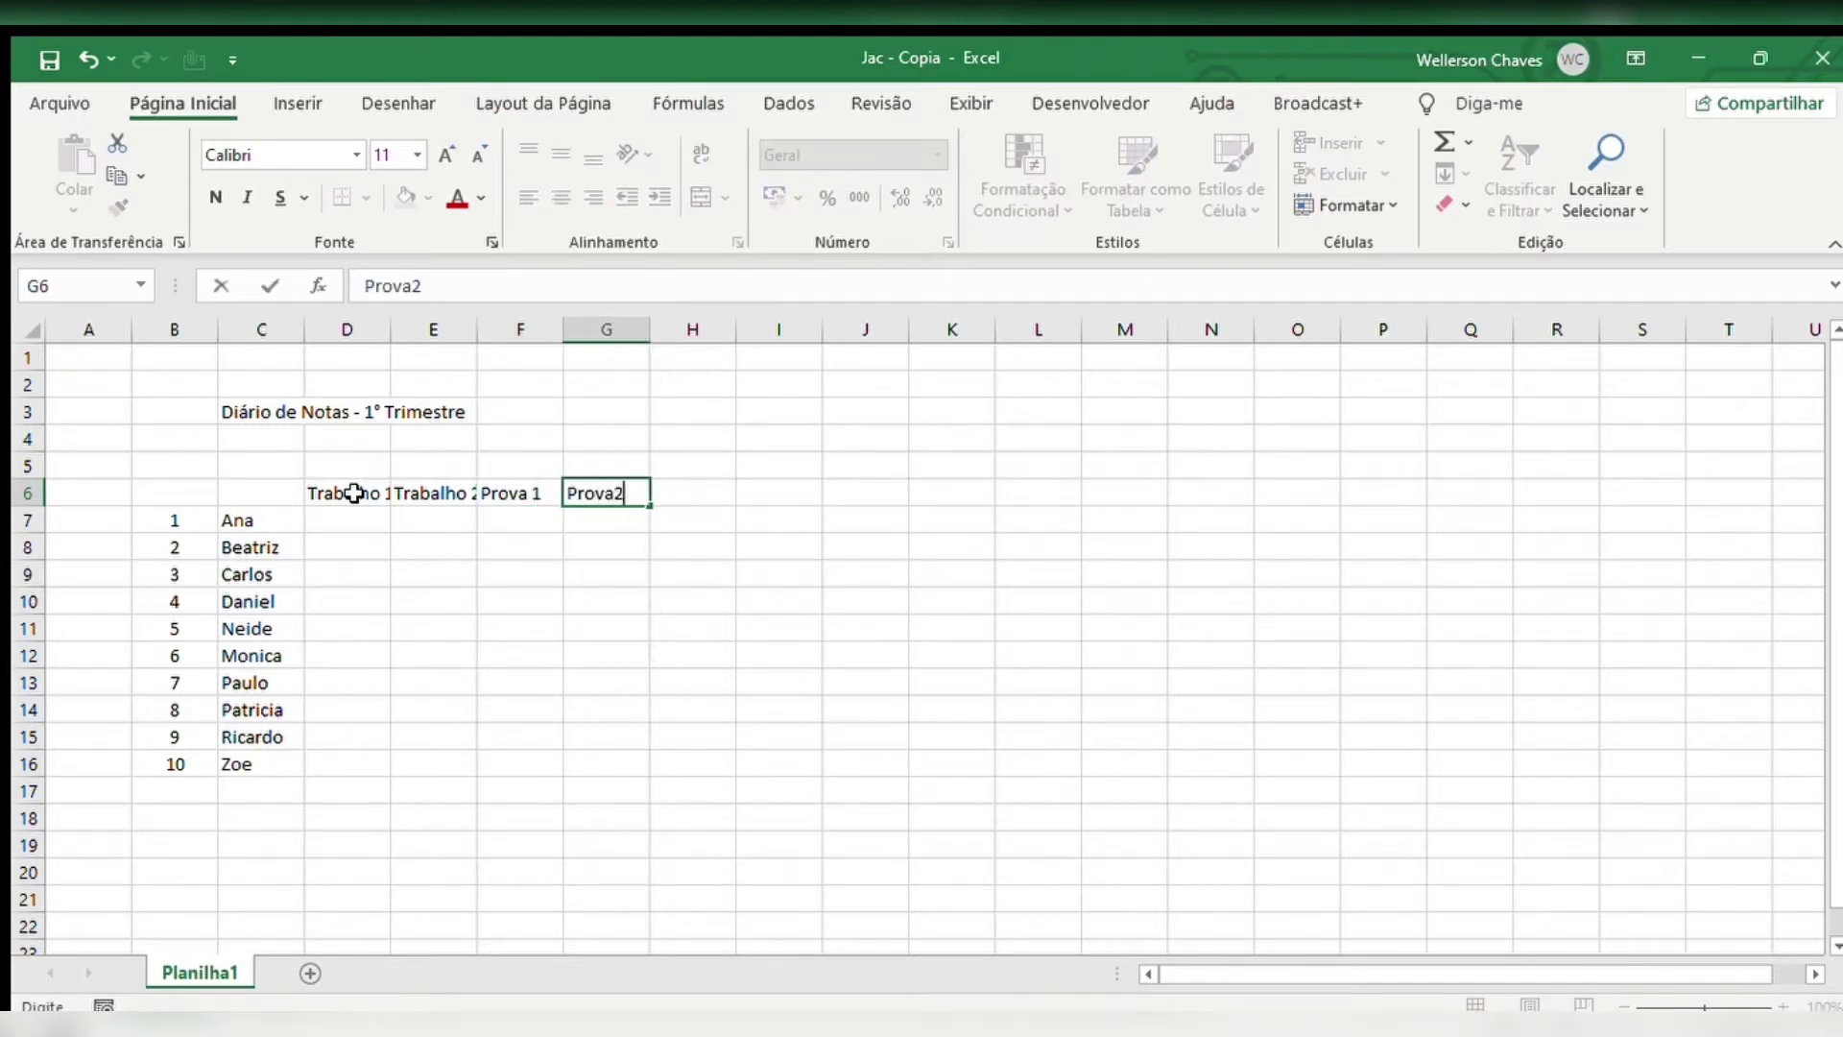
pyautogui.press('Return')
pyautogui.click(353, 492)
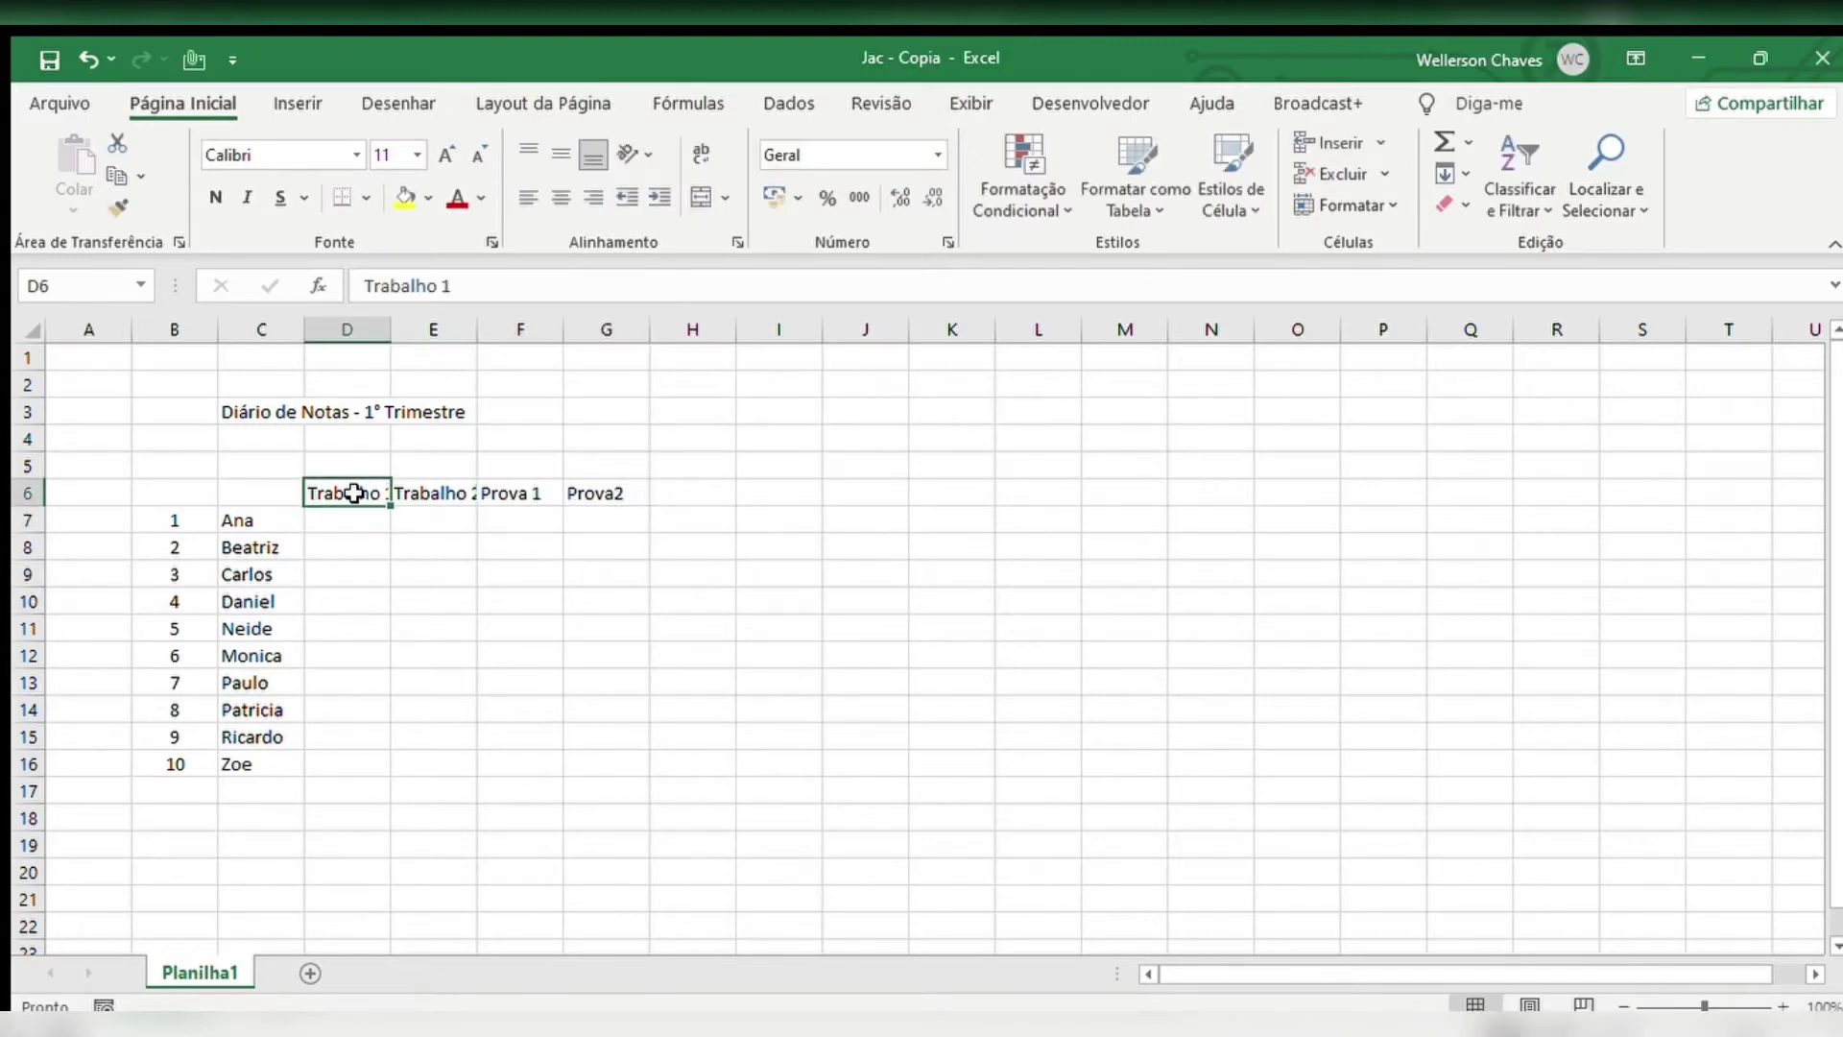
pyautogui.press('Right')
pyautogui.press('Right')
pyautogui.press('Right')
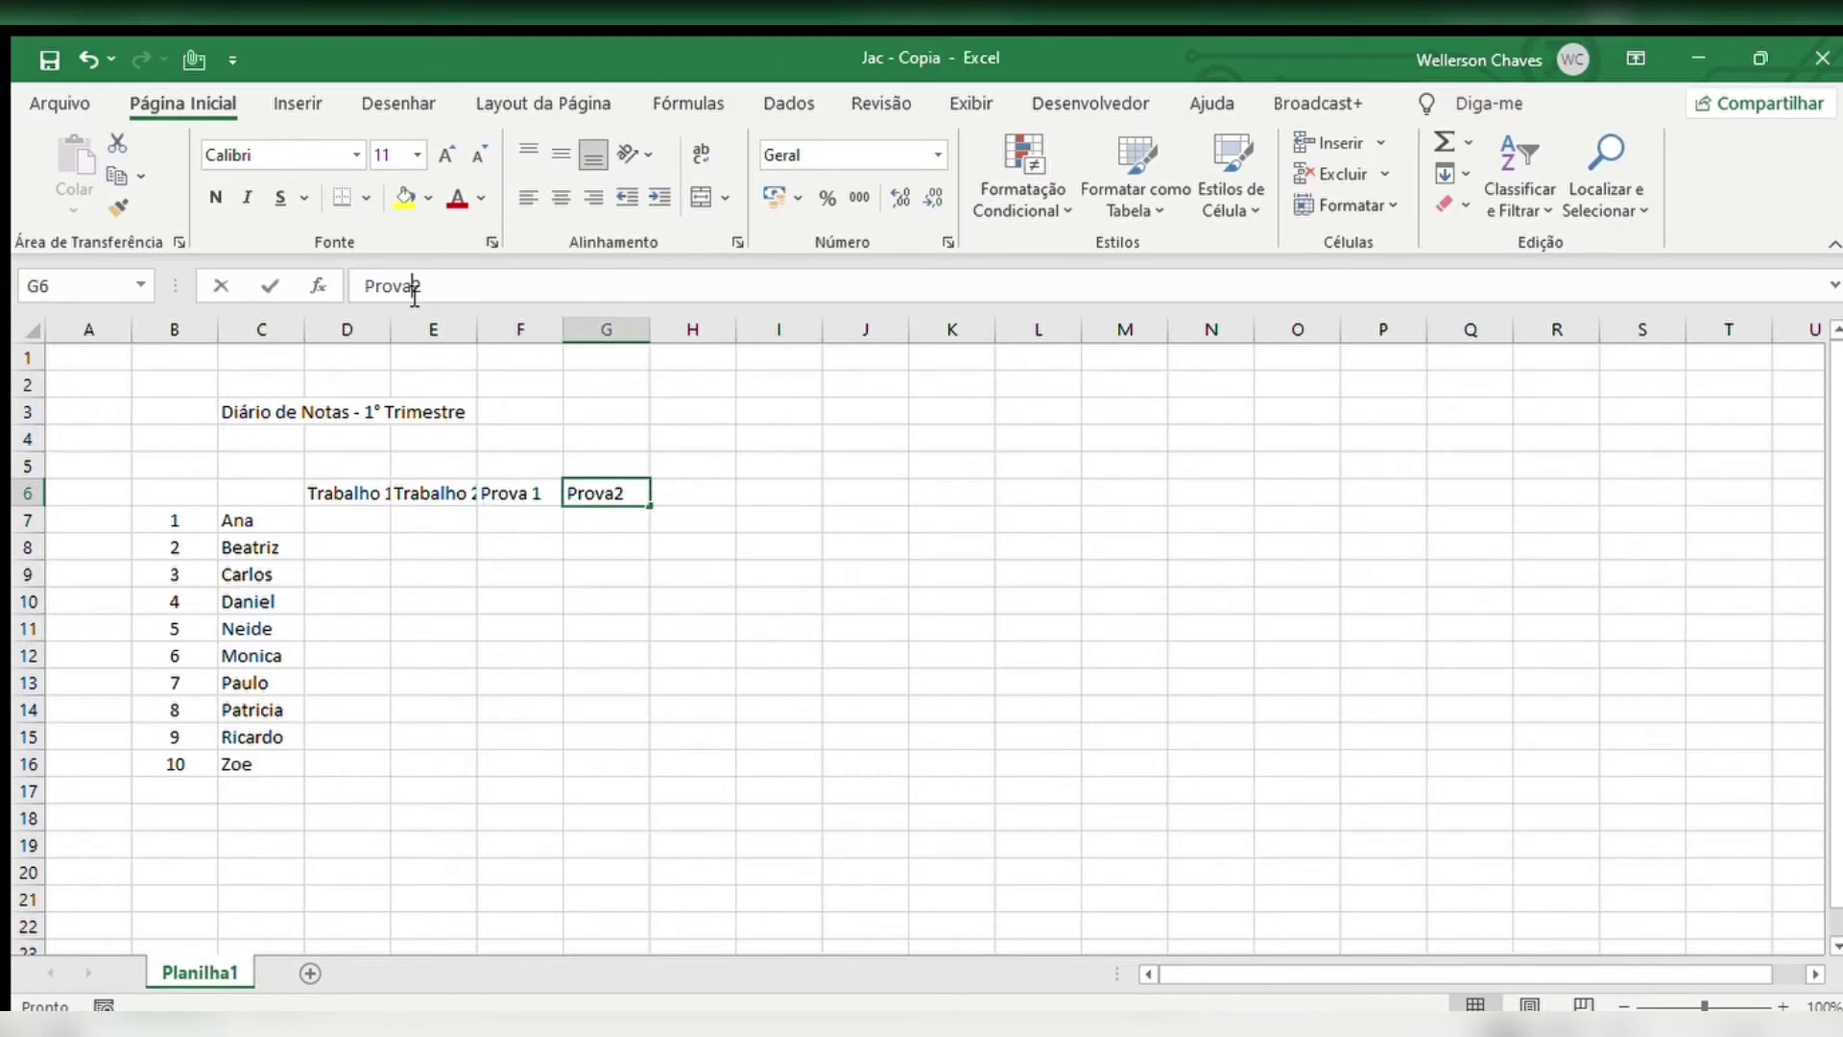
# Correct G6 to 'Prova 2', widen columns D–G equally and centre them
pyautogui.press('Return')
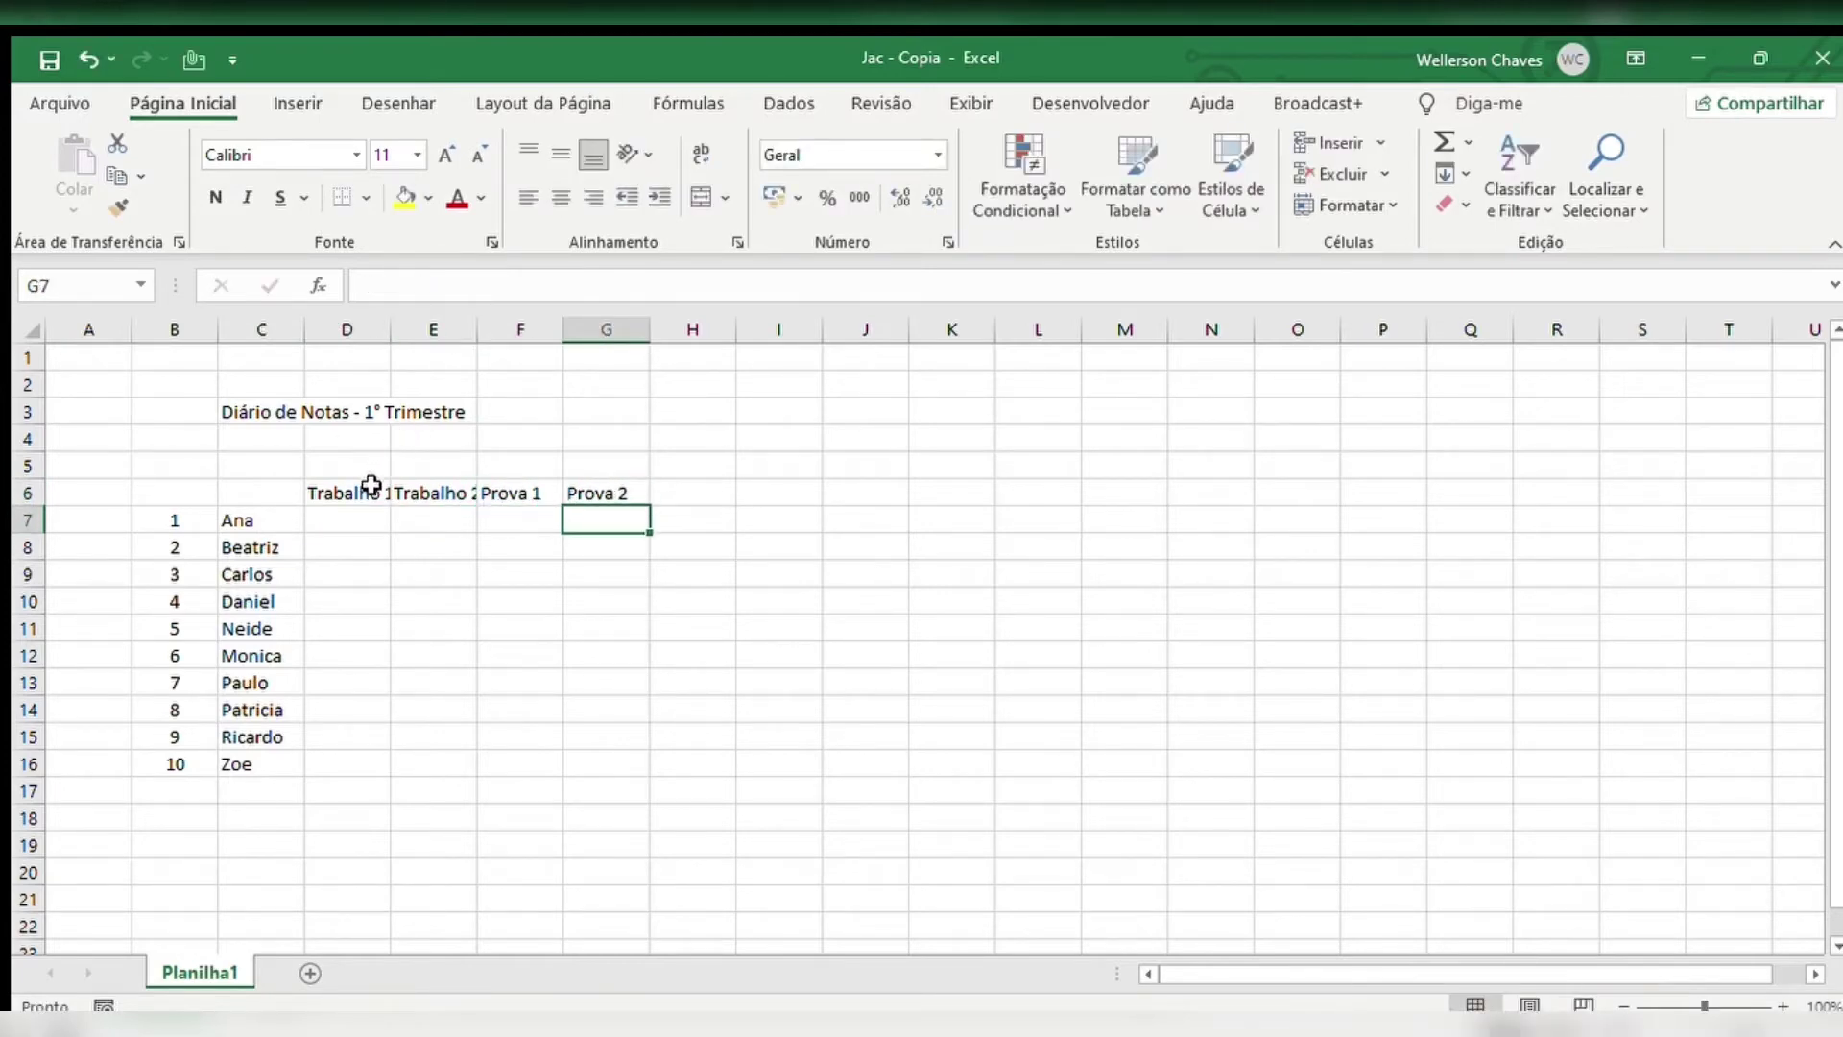
pyautogui.moveTo(378, 329); pyautogui.dragTo(599, 328)
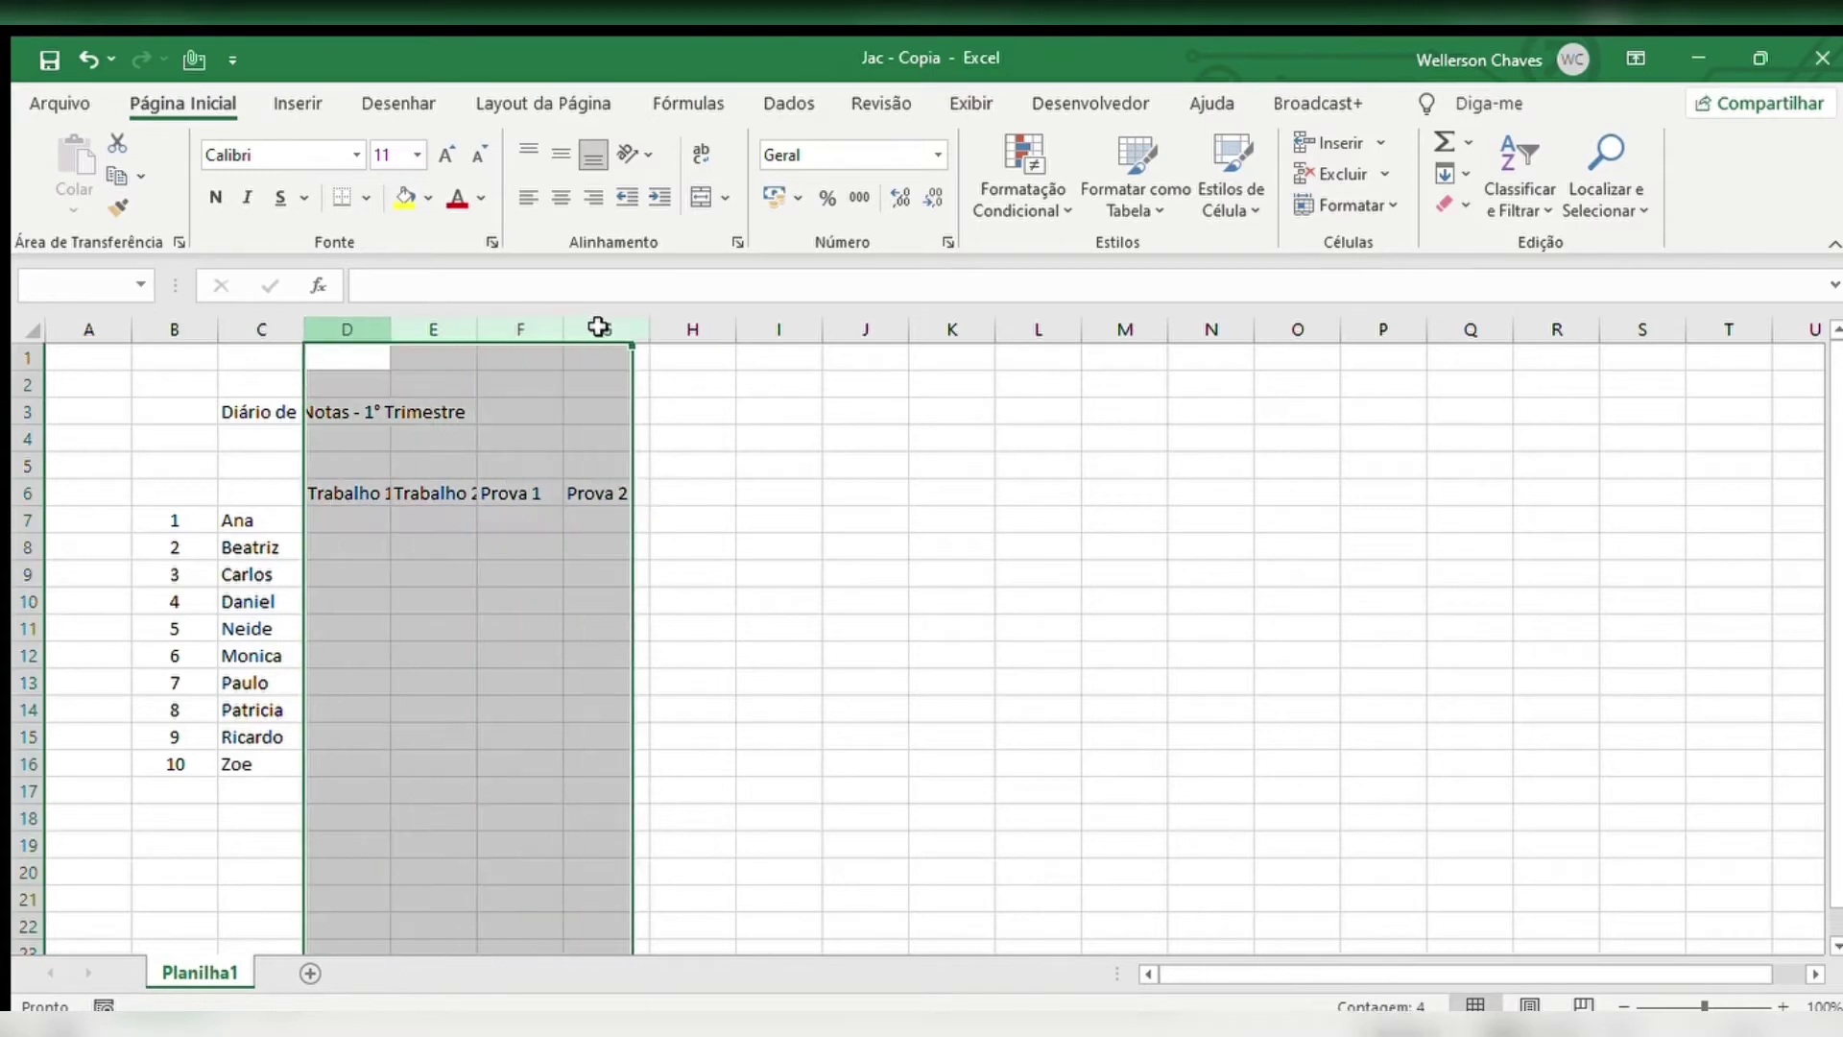
pyautogui.moveTo(476, 331); pyautogui.dragTo(497, 331)
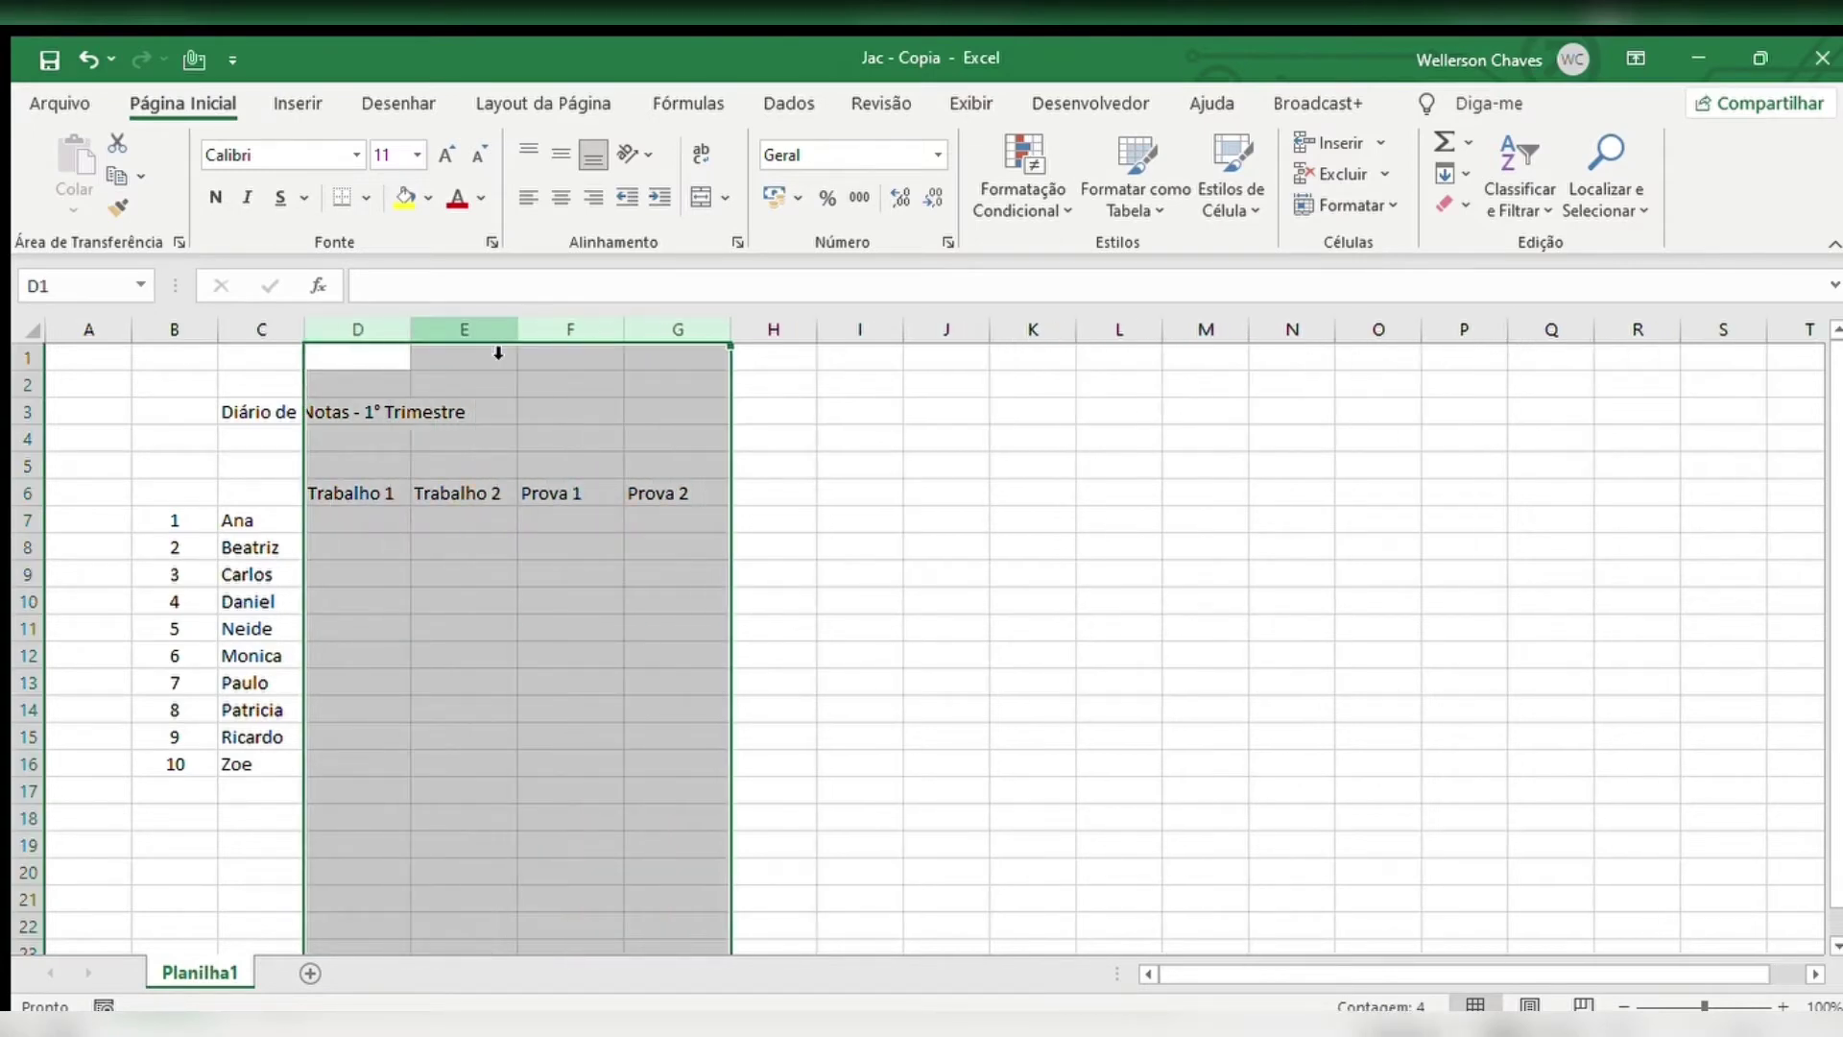
pyautogui.click(561, 197)
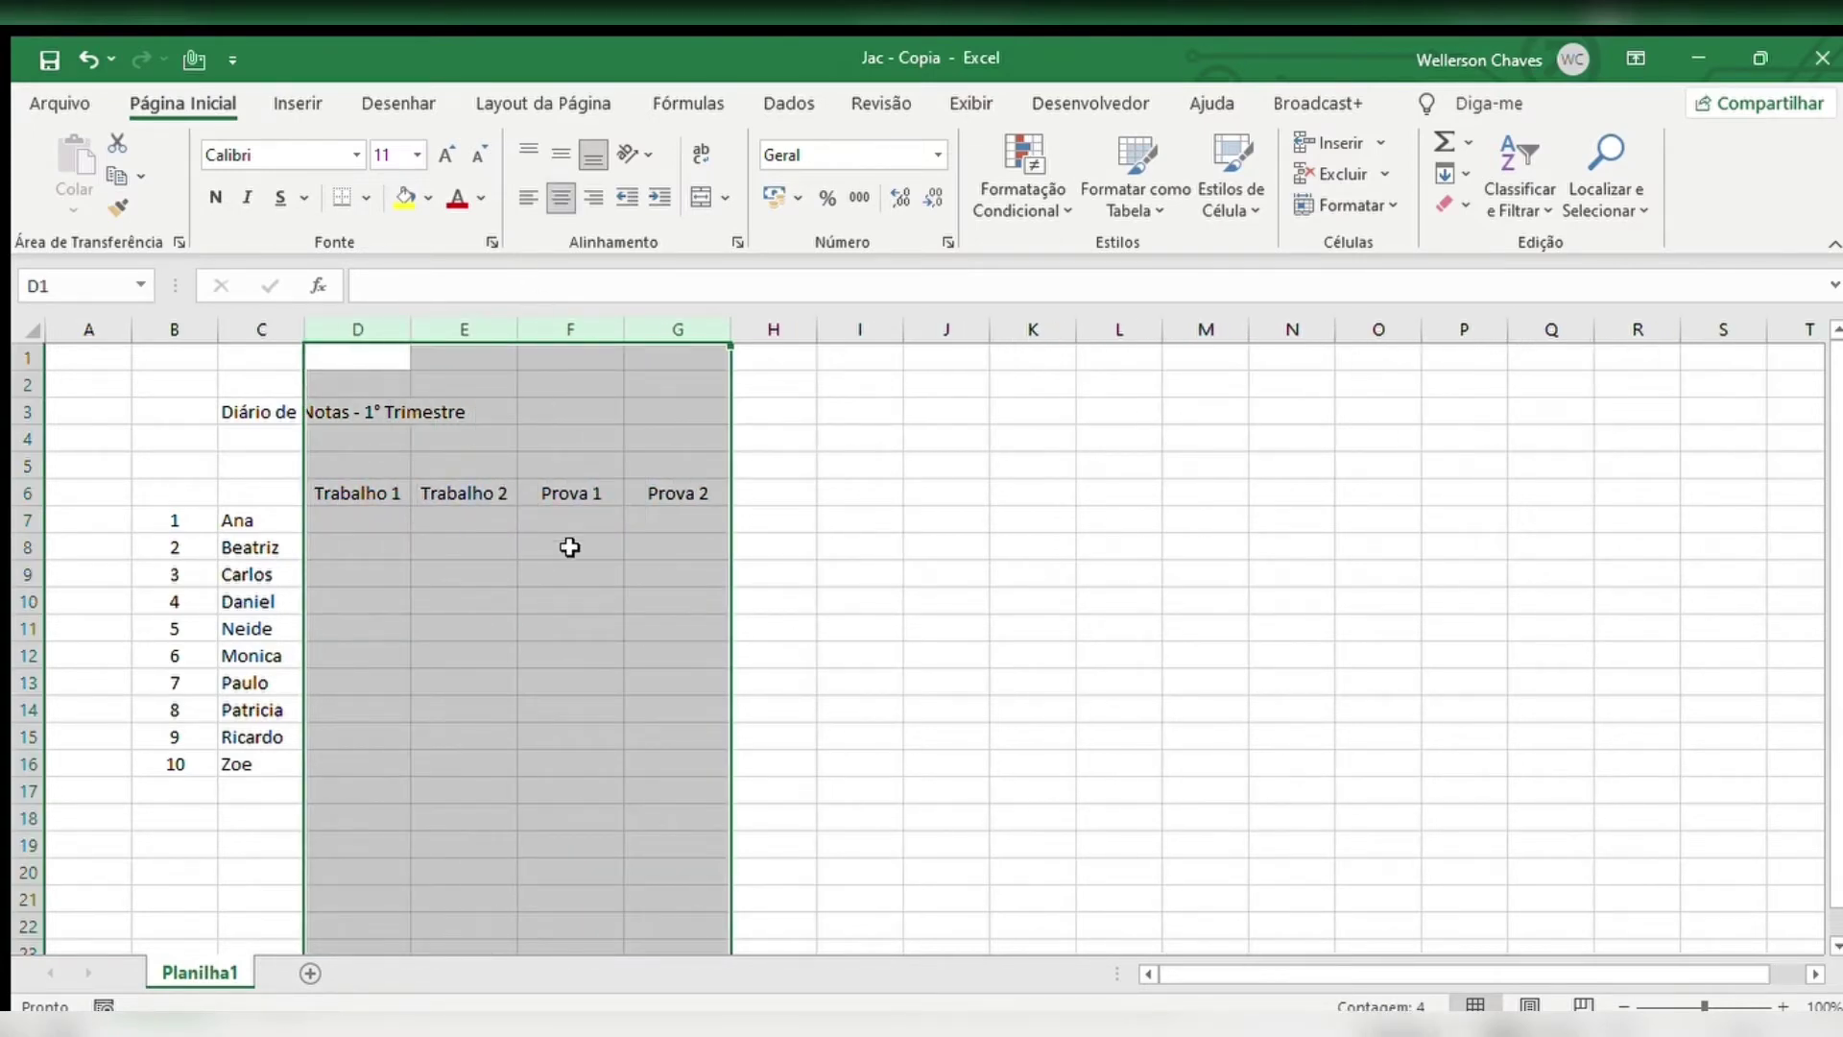
pyautogui.click(570, 546)
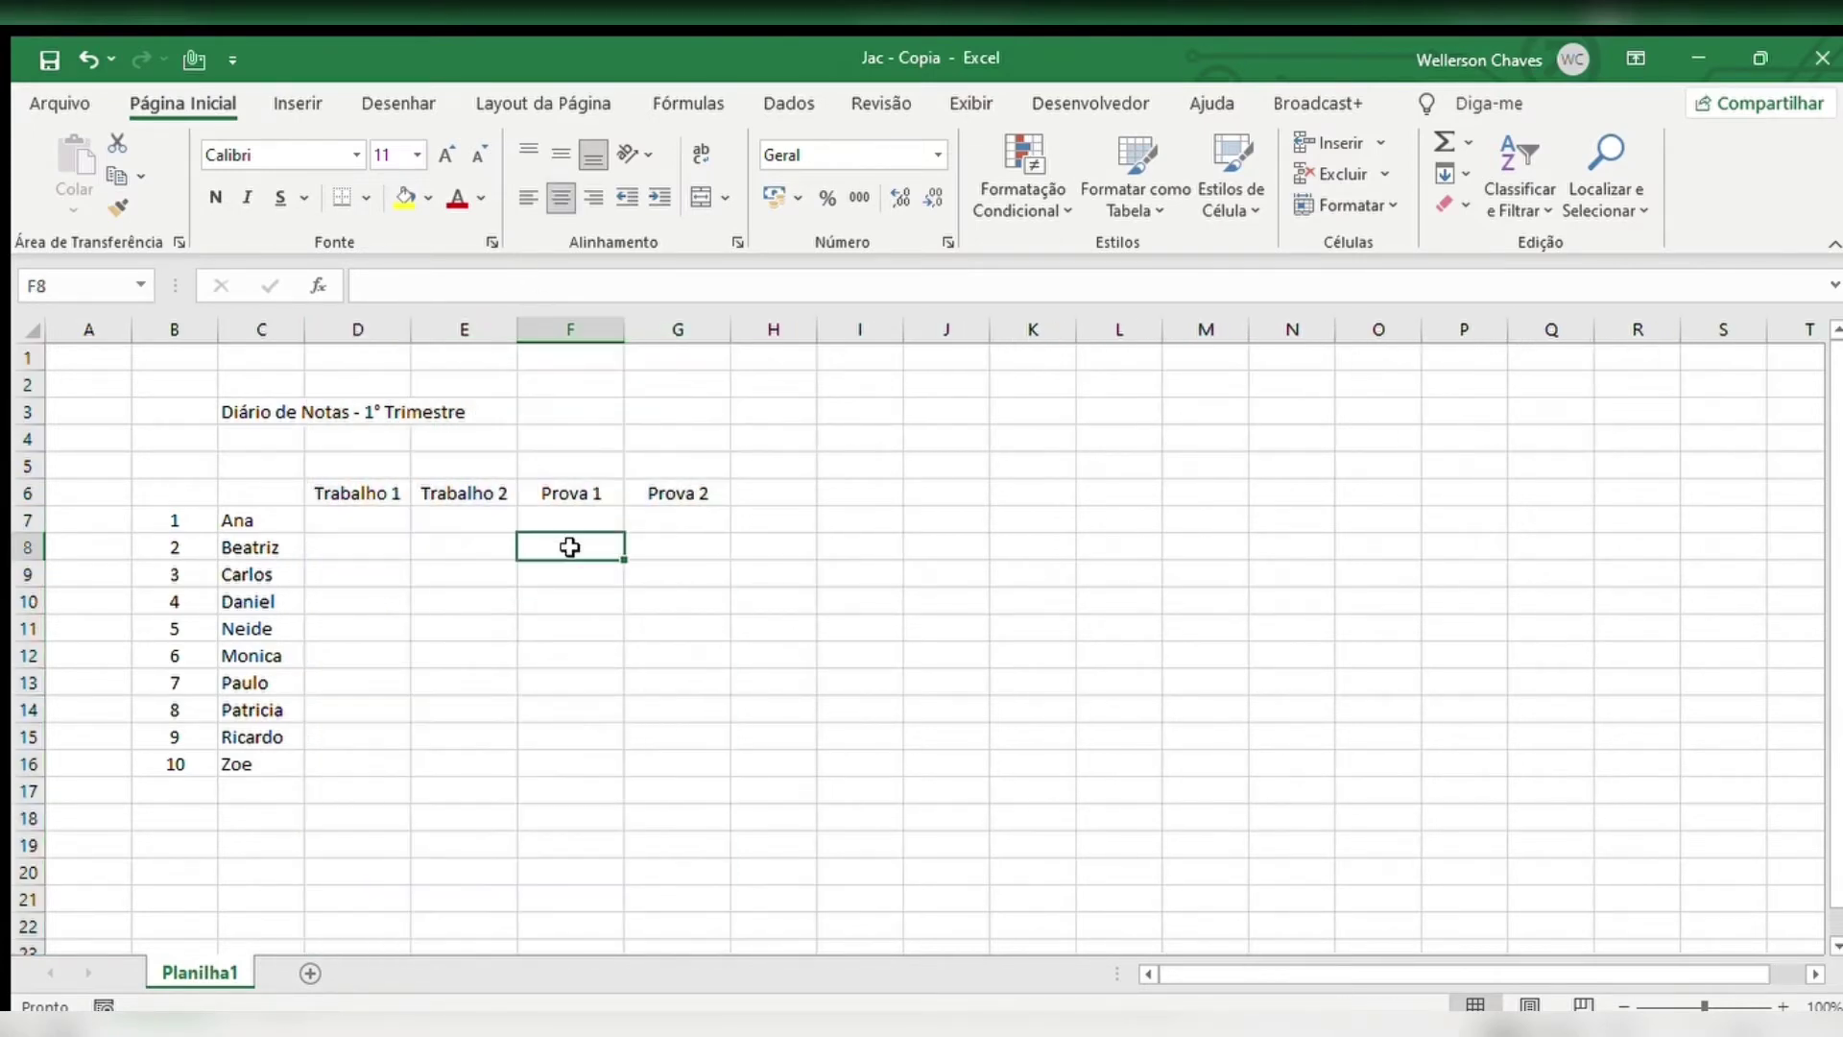
# Enter the point values 5, 5, 10 and 15 in D5:G5
pyautogui.click(381, 455)
pyautogui.write('5')
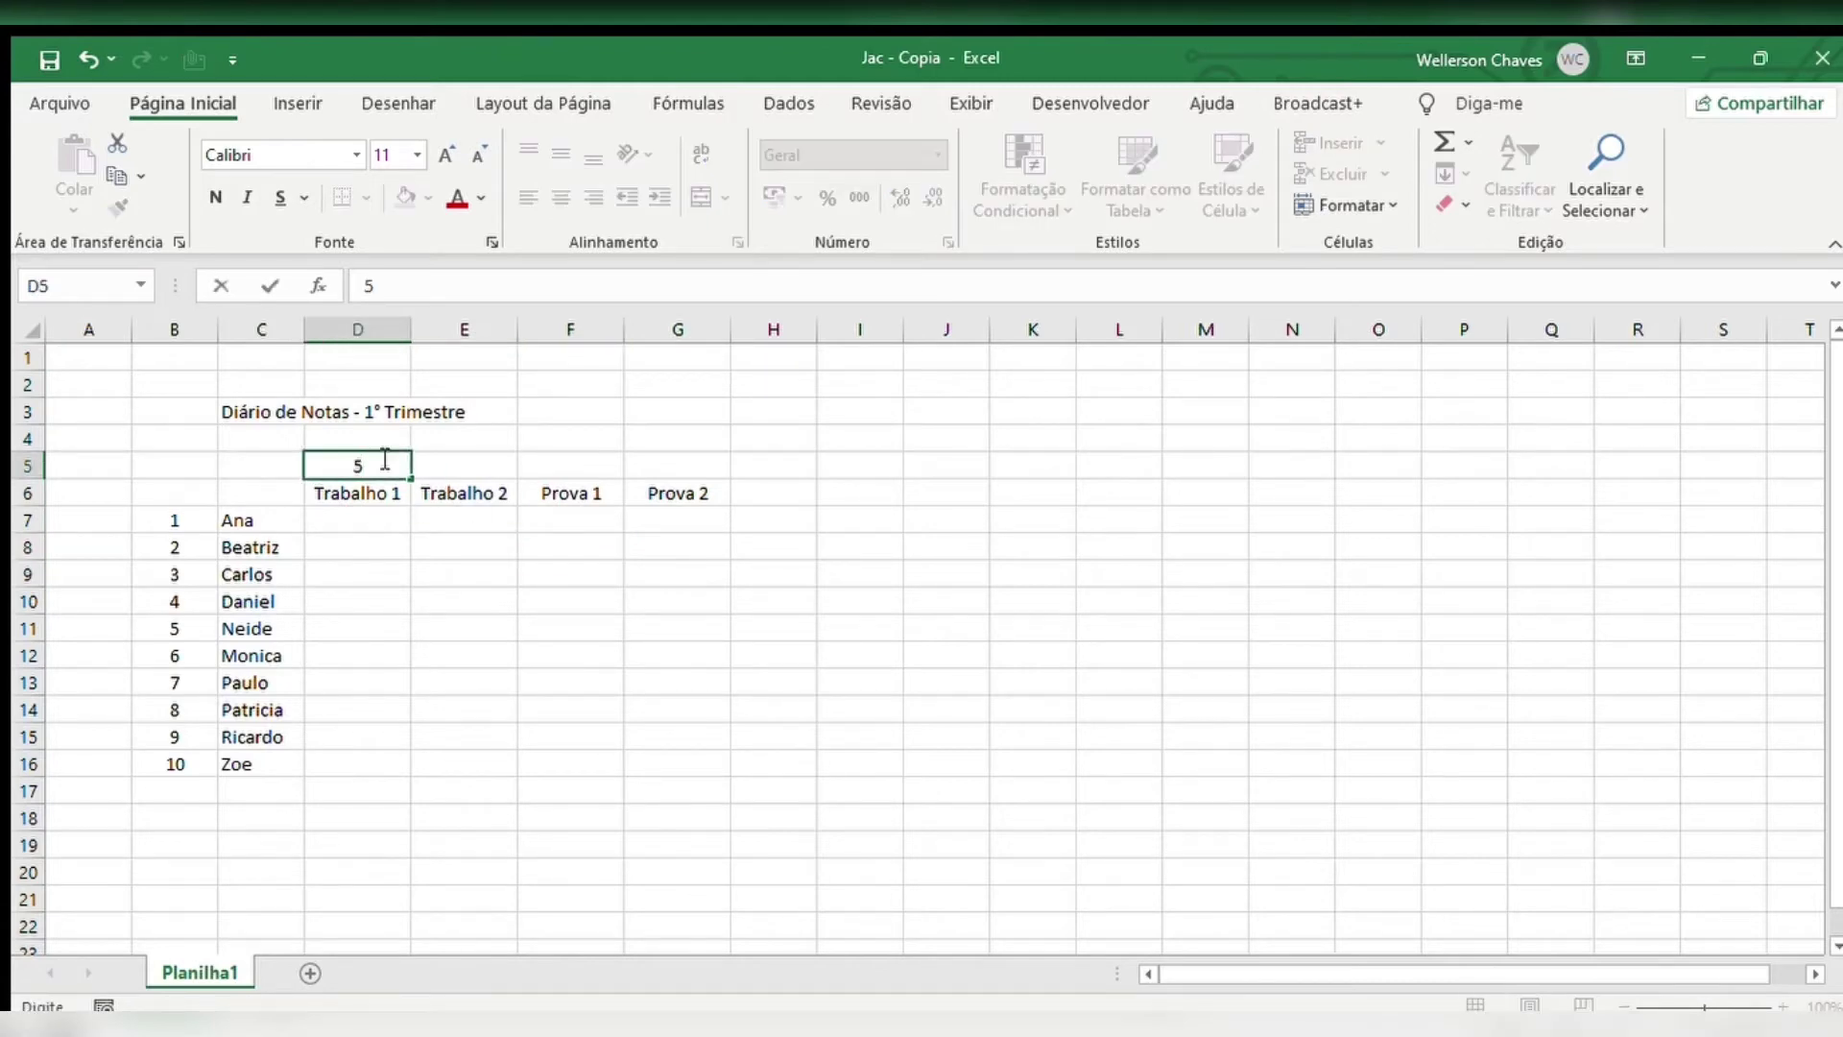
pyautogui.press('Tab')
pyautogui.write('5')
pyautogui.press('Tab')
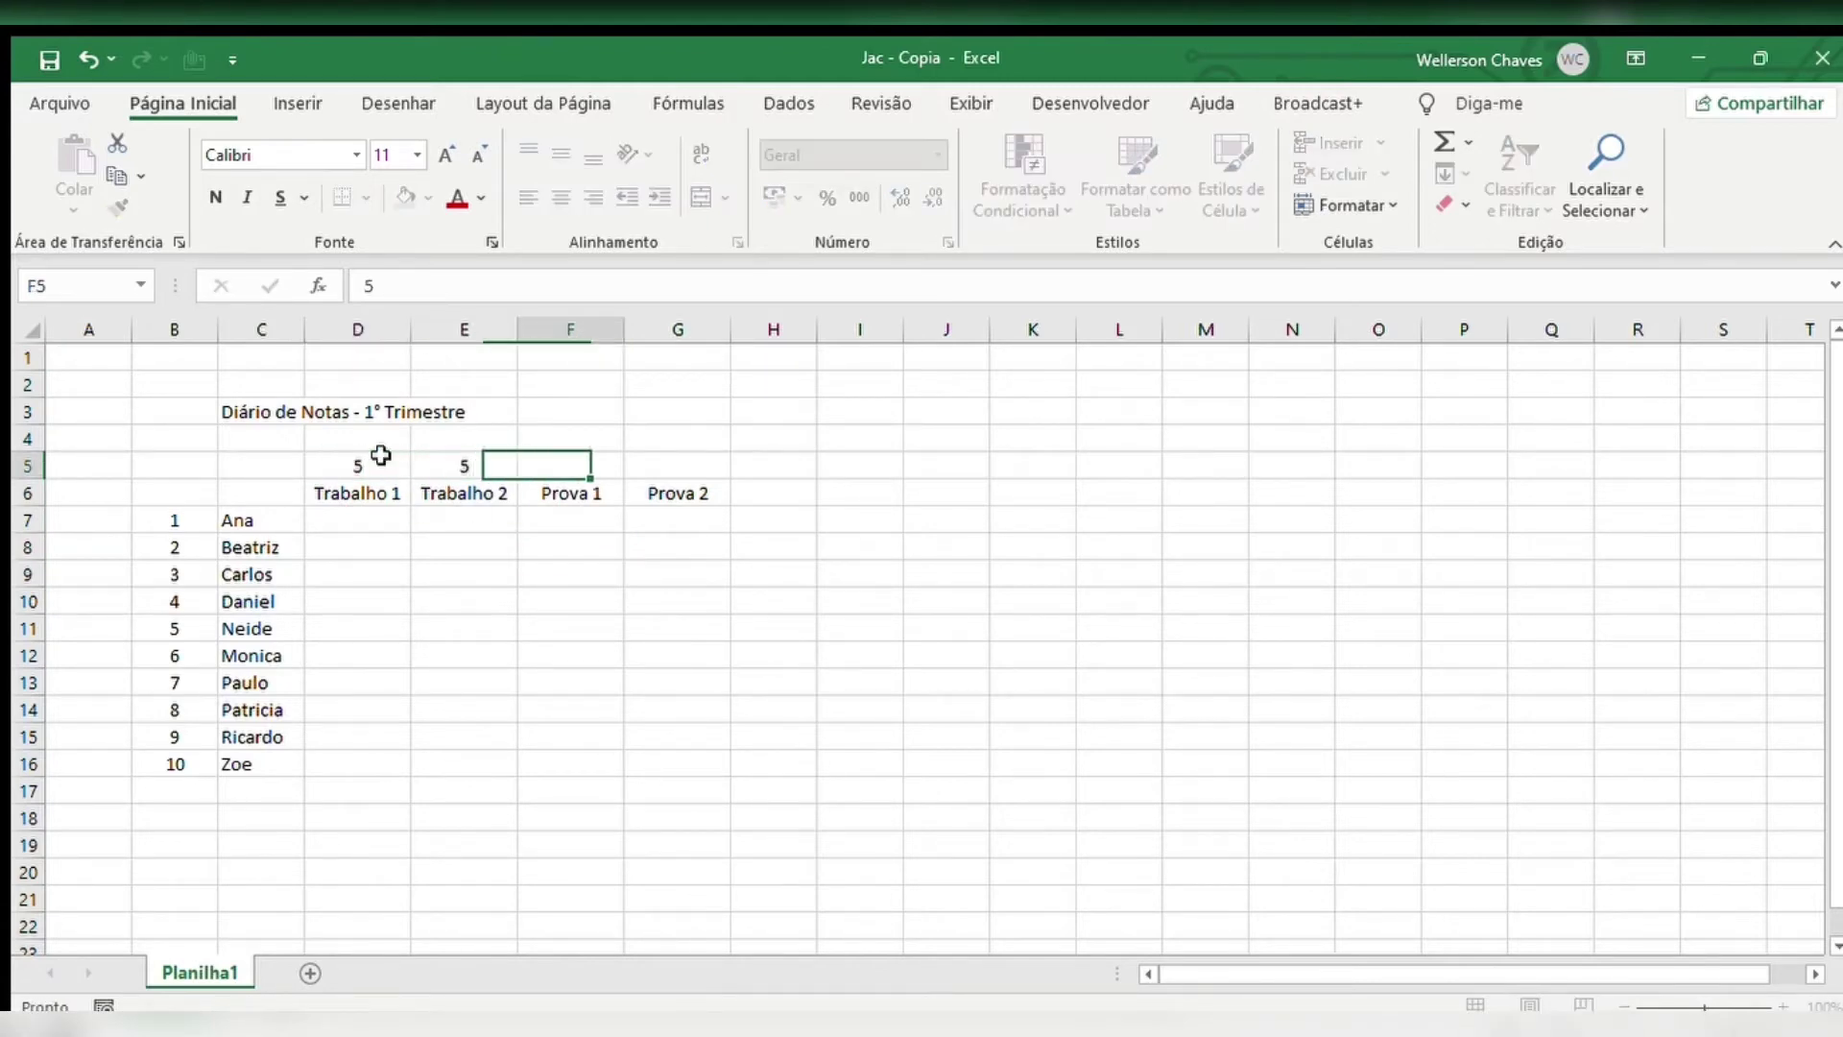
pyautogui.write('10')
pyautogui.press('Tab')
pyautogui.write('1')
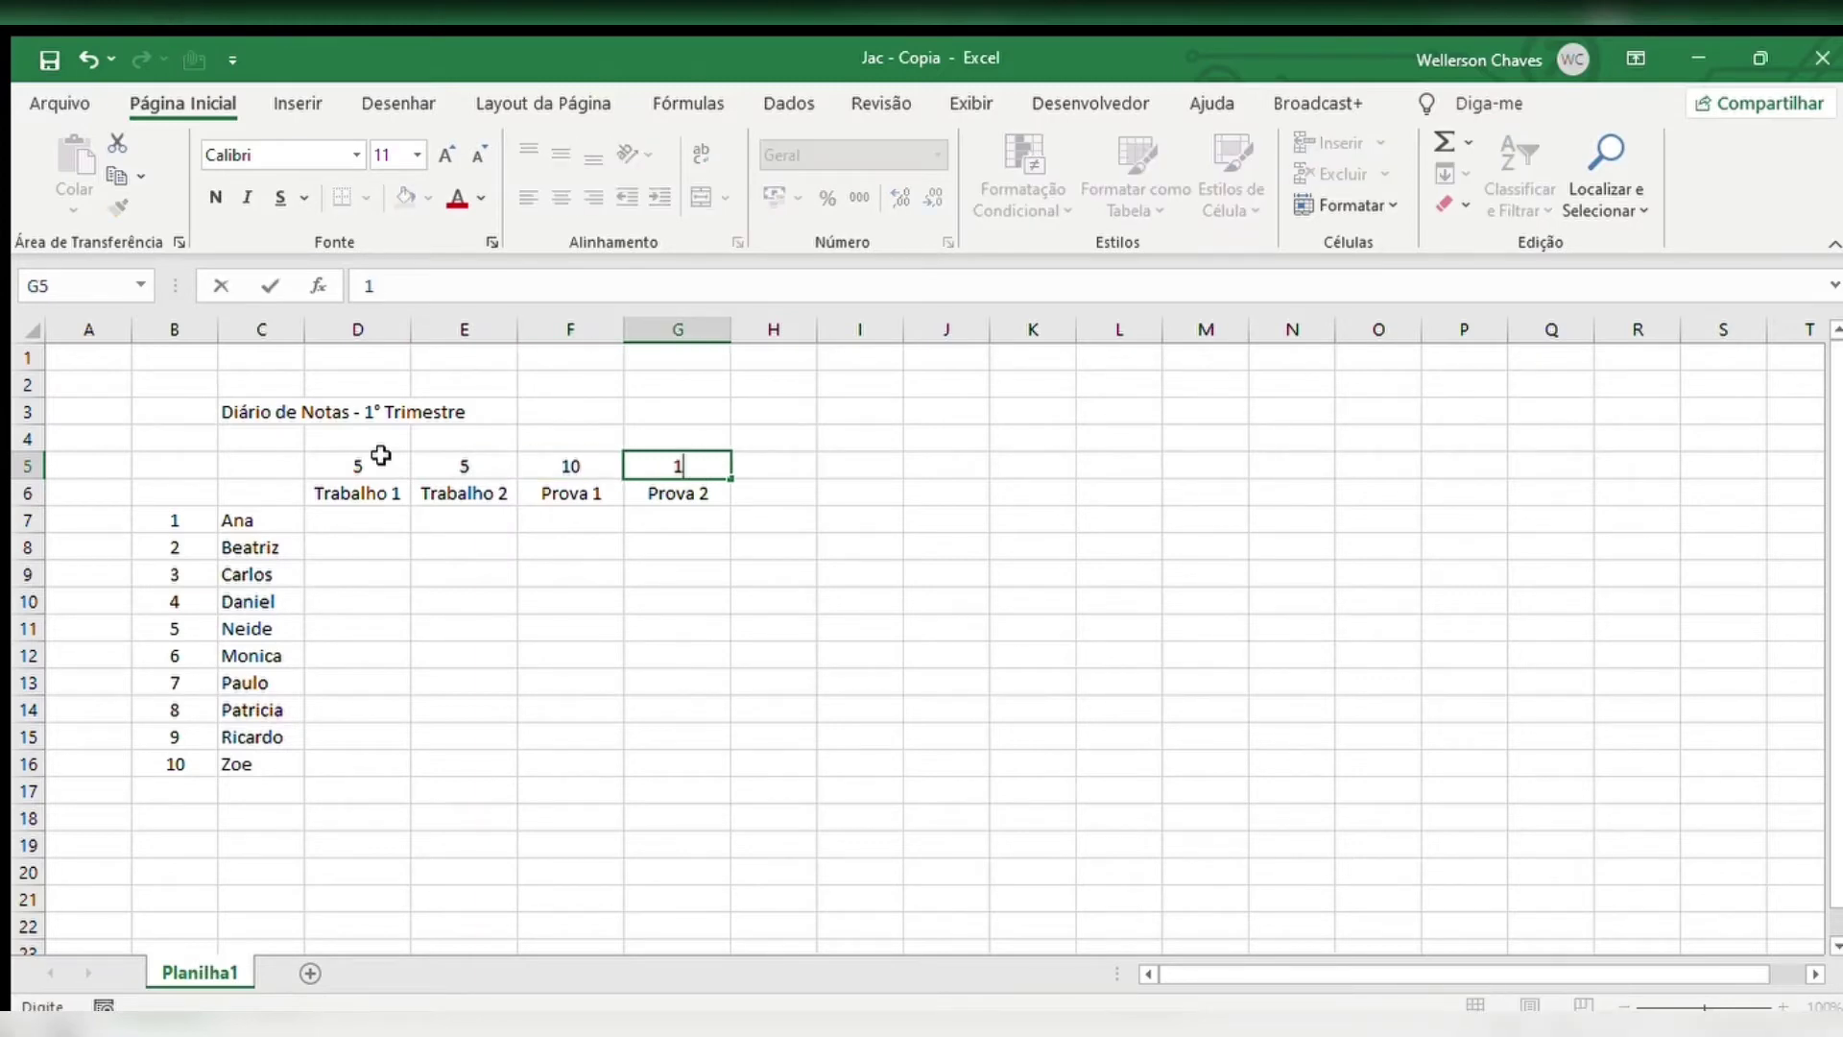
pyautogui.press('Return')
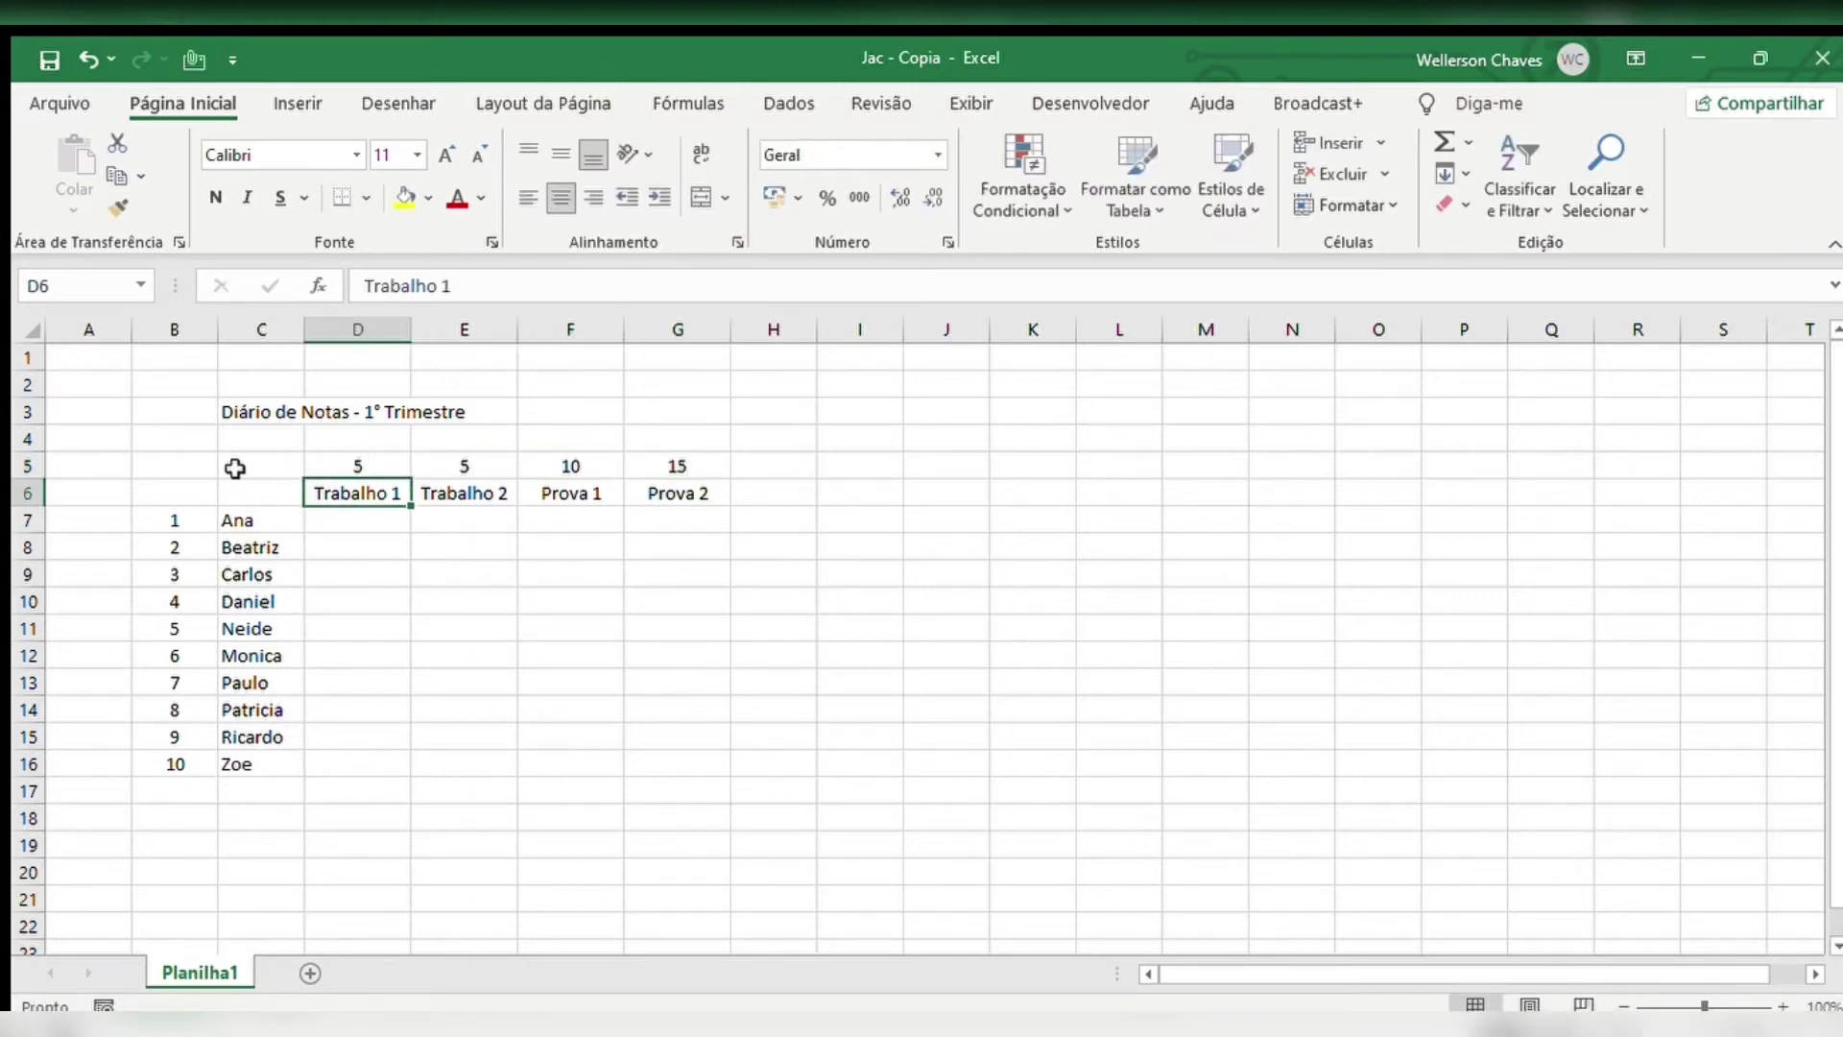
# Merge B5:C5 and type 'Pontuação da Atividade', then 'Nome da Atividade' in B6
pyautogui.moveTo(192, 467); pyautogui.dragTo(234, 466)
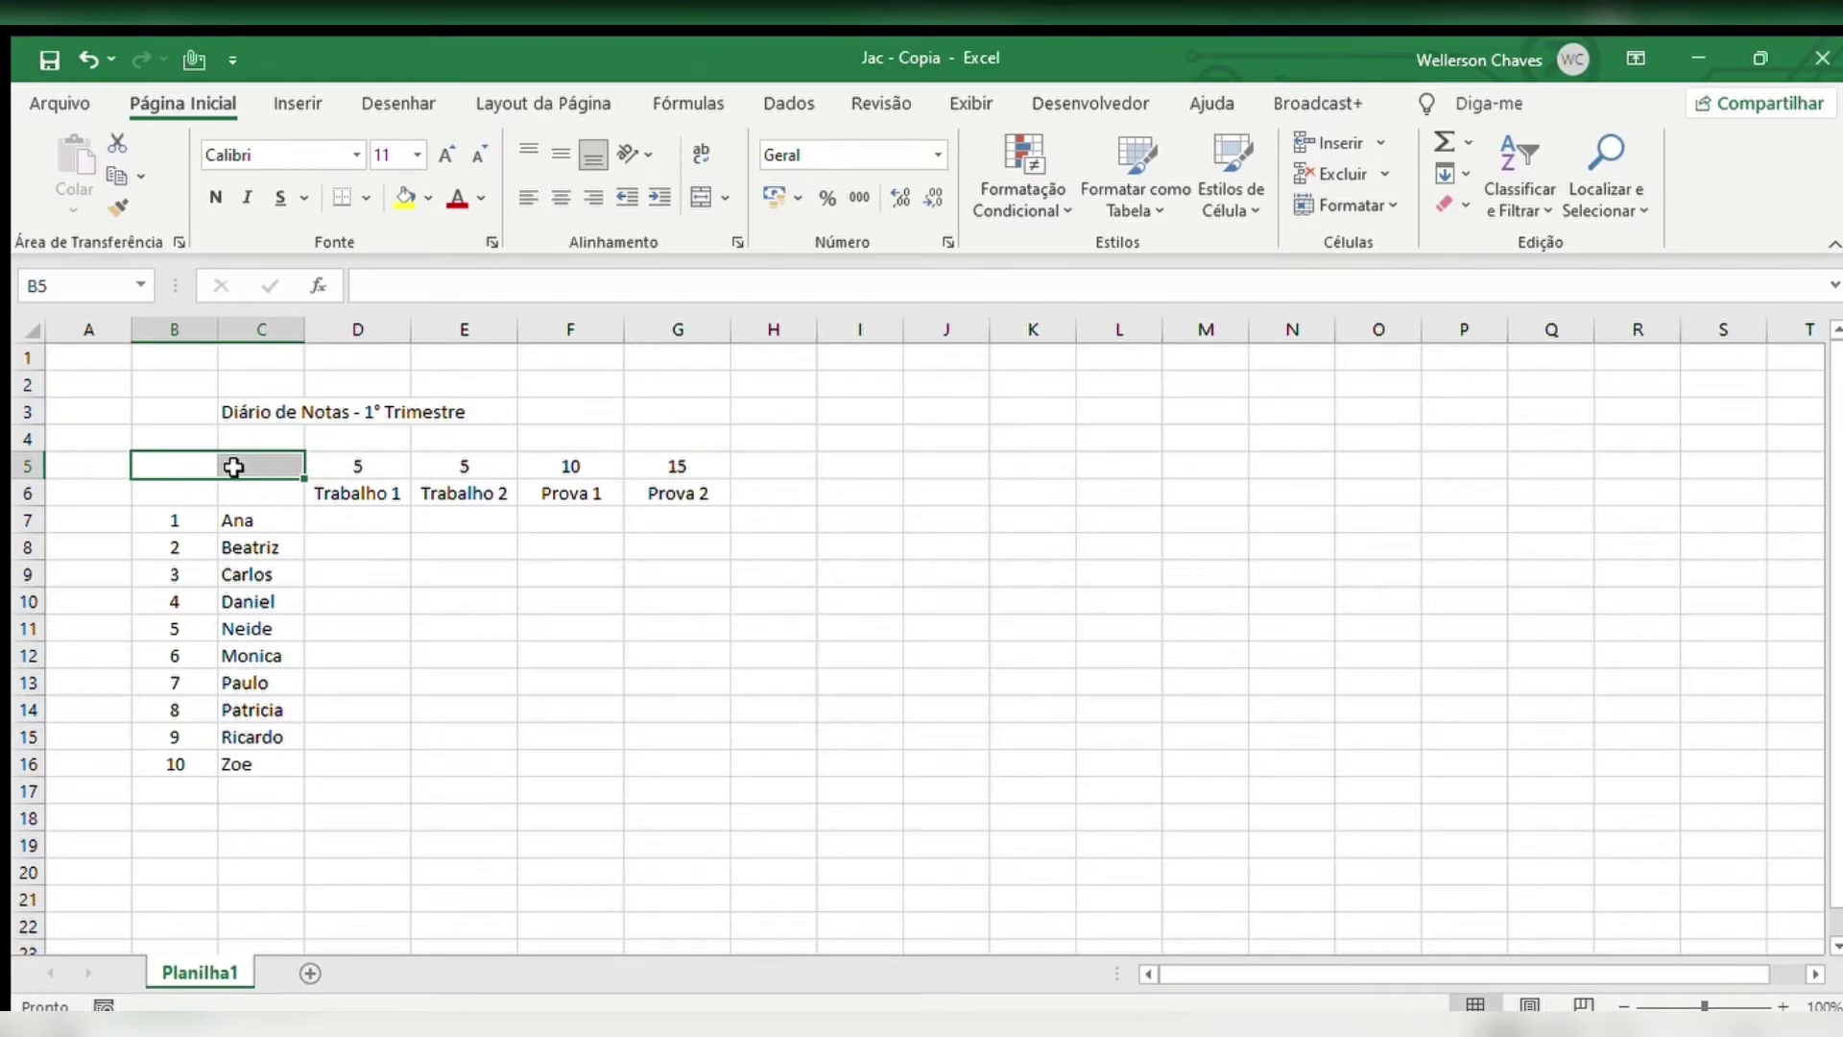
pyautogui.click(700, 197)
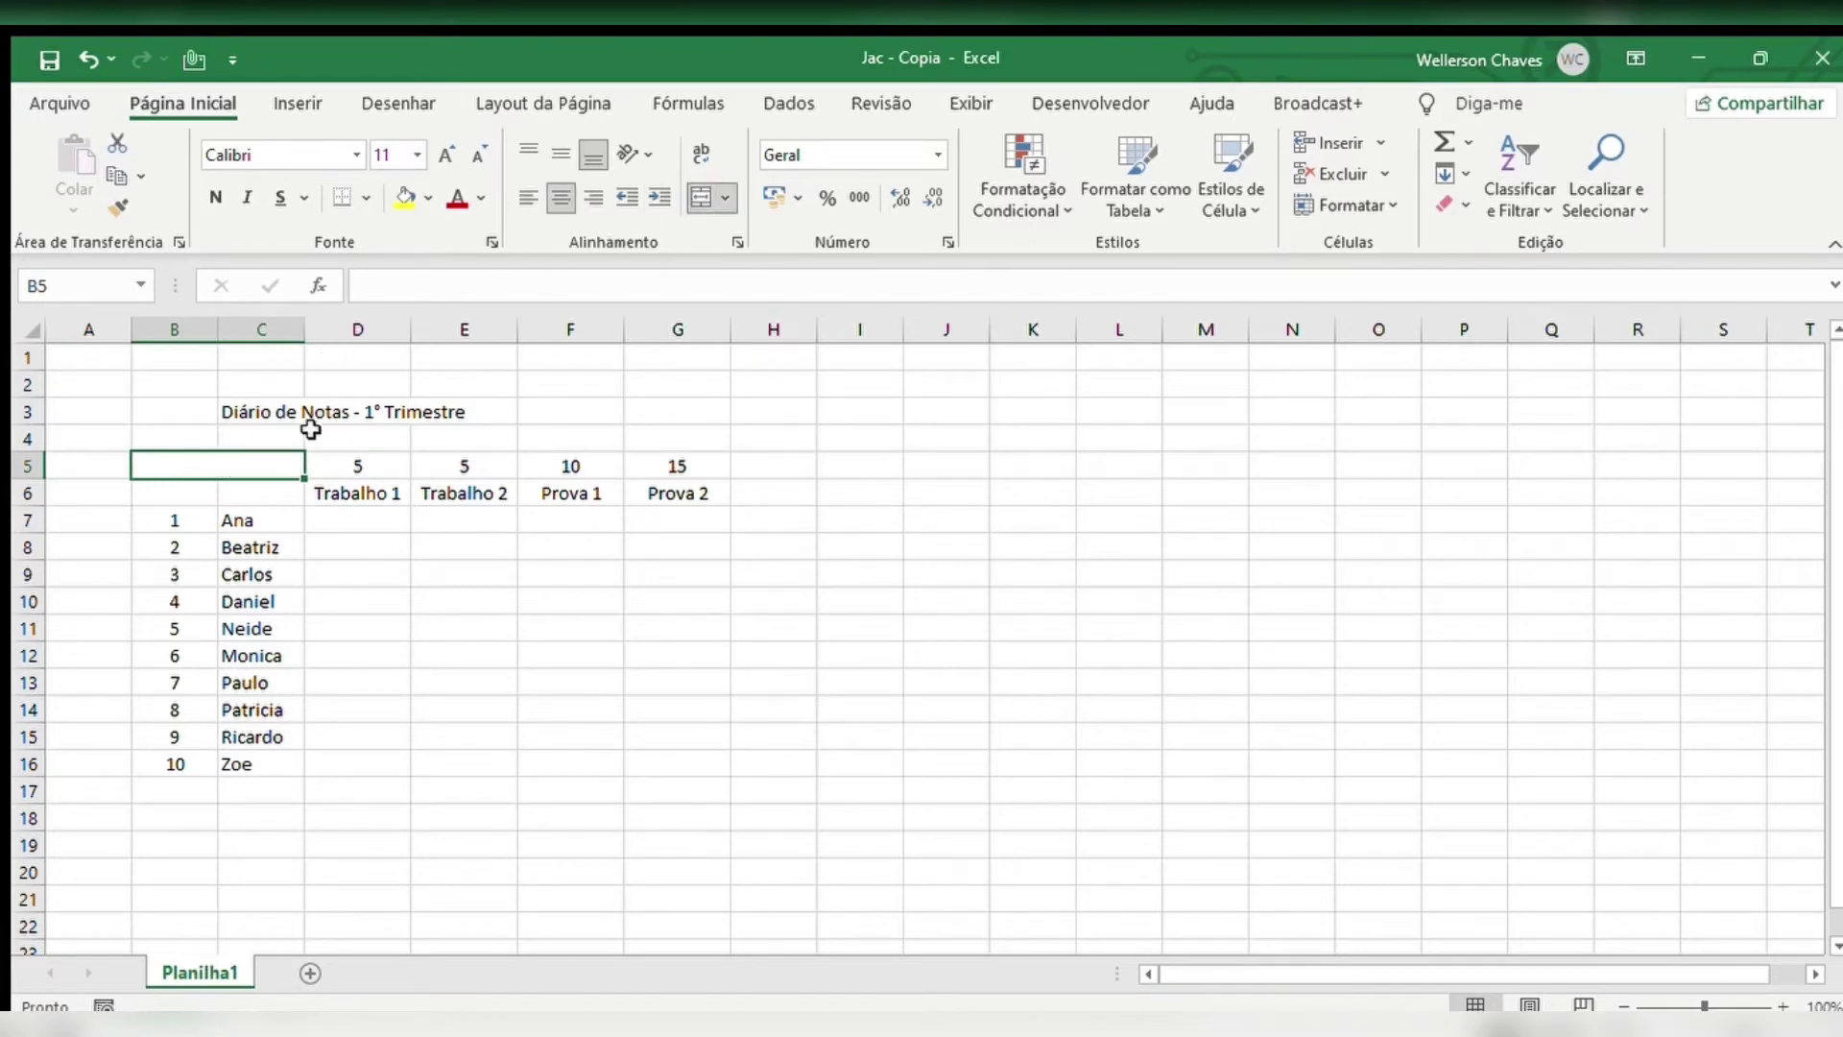
pyautogui.write('Pont')
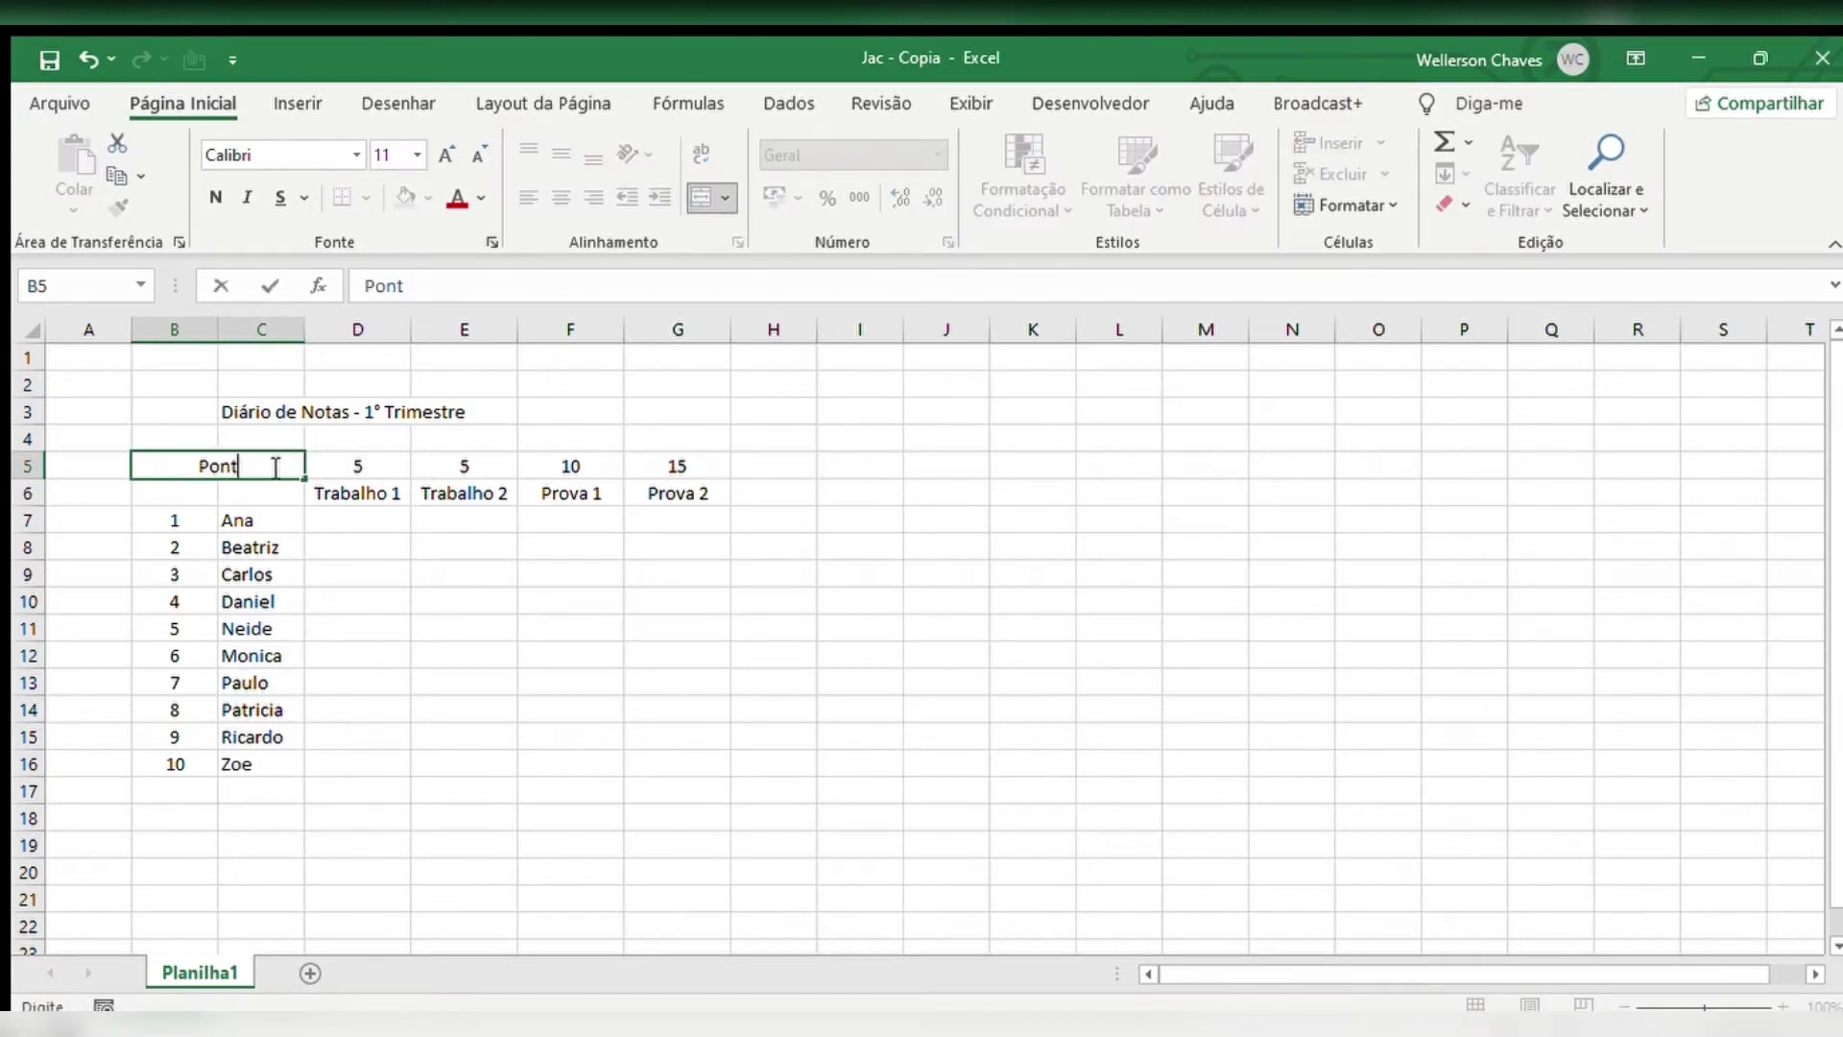
pyautogui.write('uaç')
pyautogui.write('ão da')
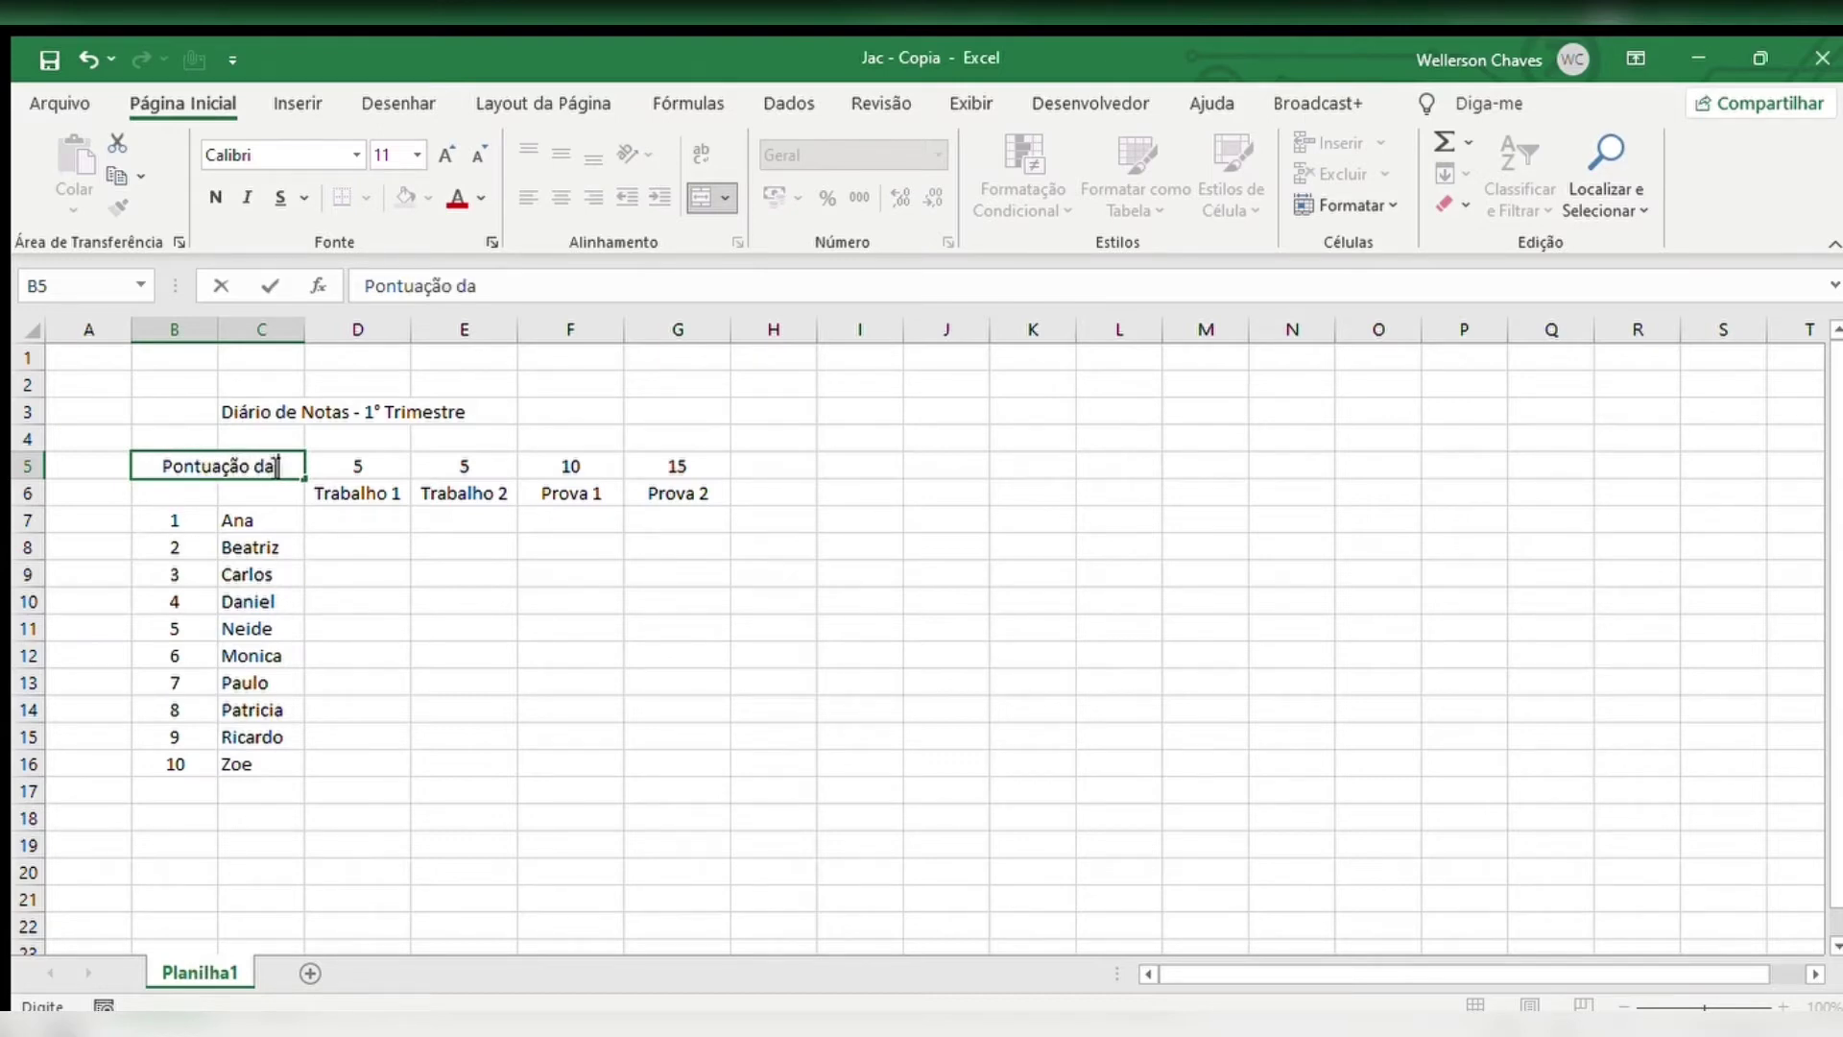
pyautogui.write(' Atividade')
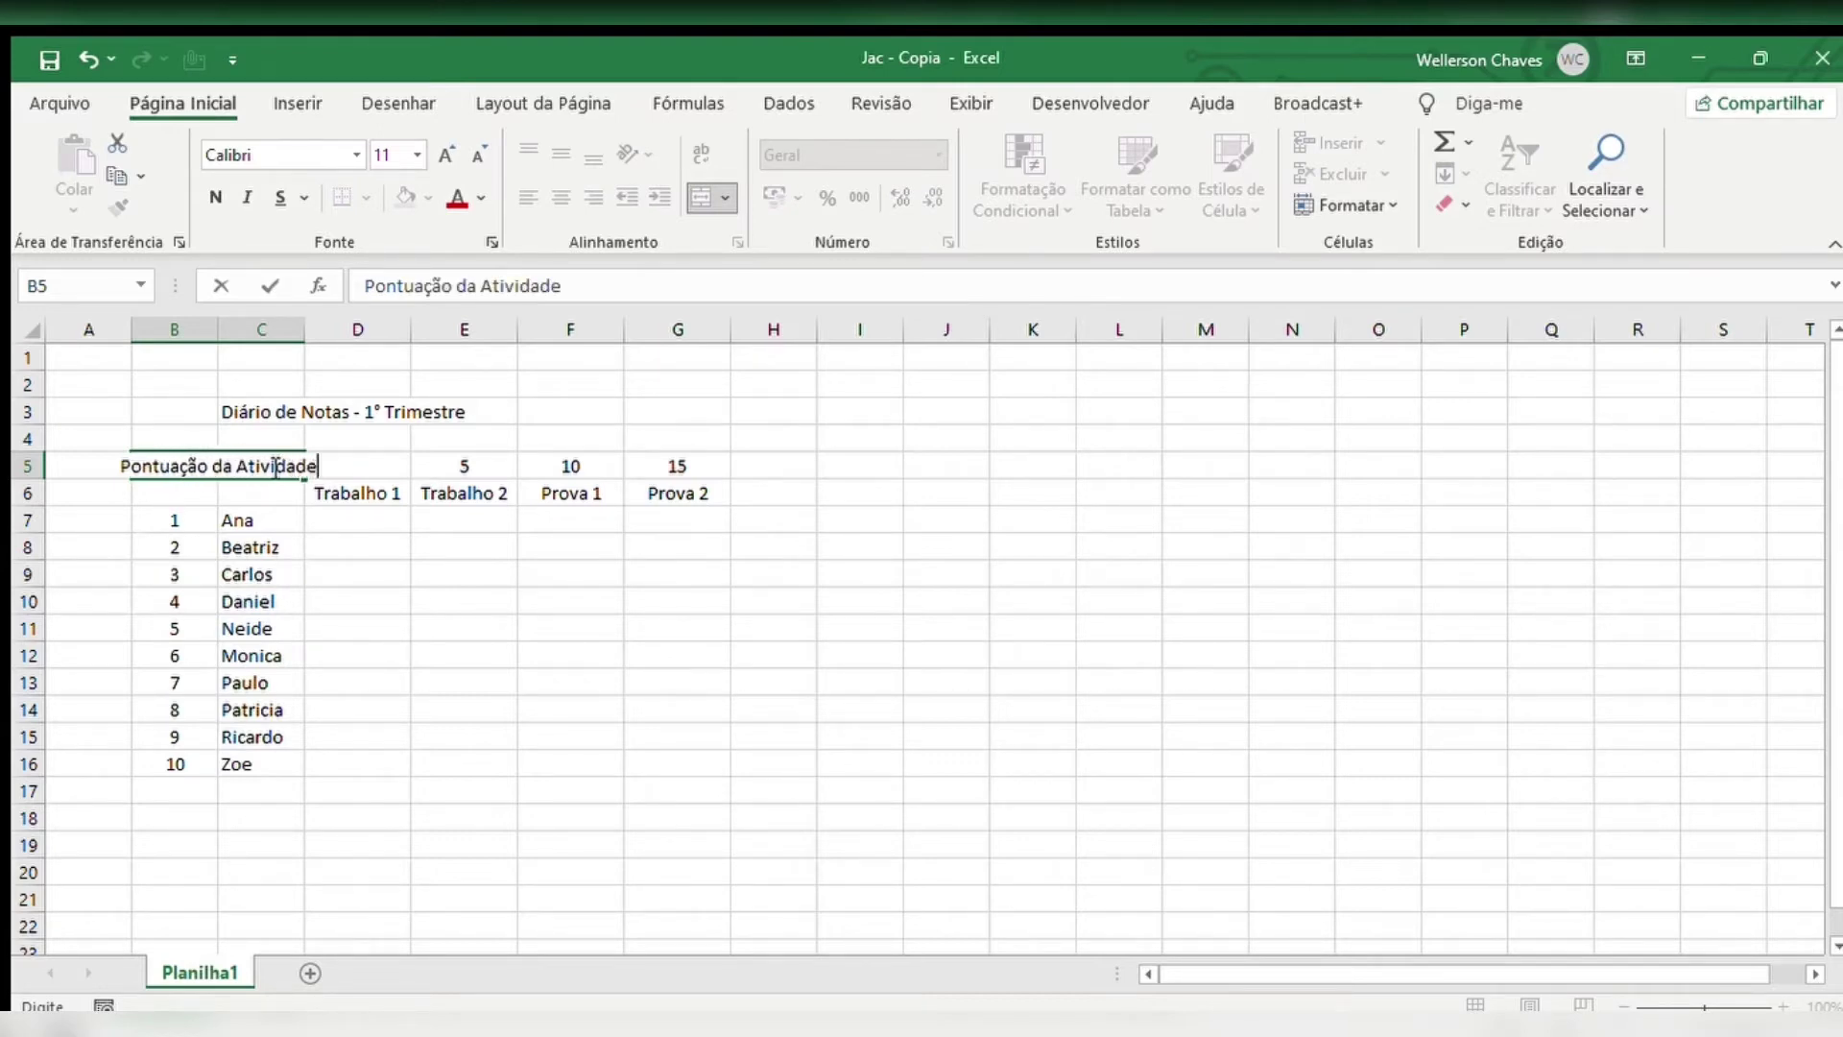
pyautogui.press('Return')
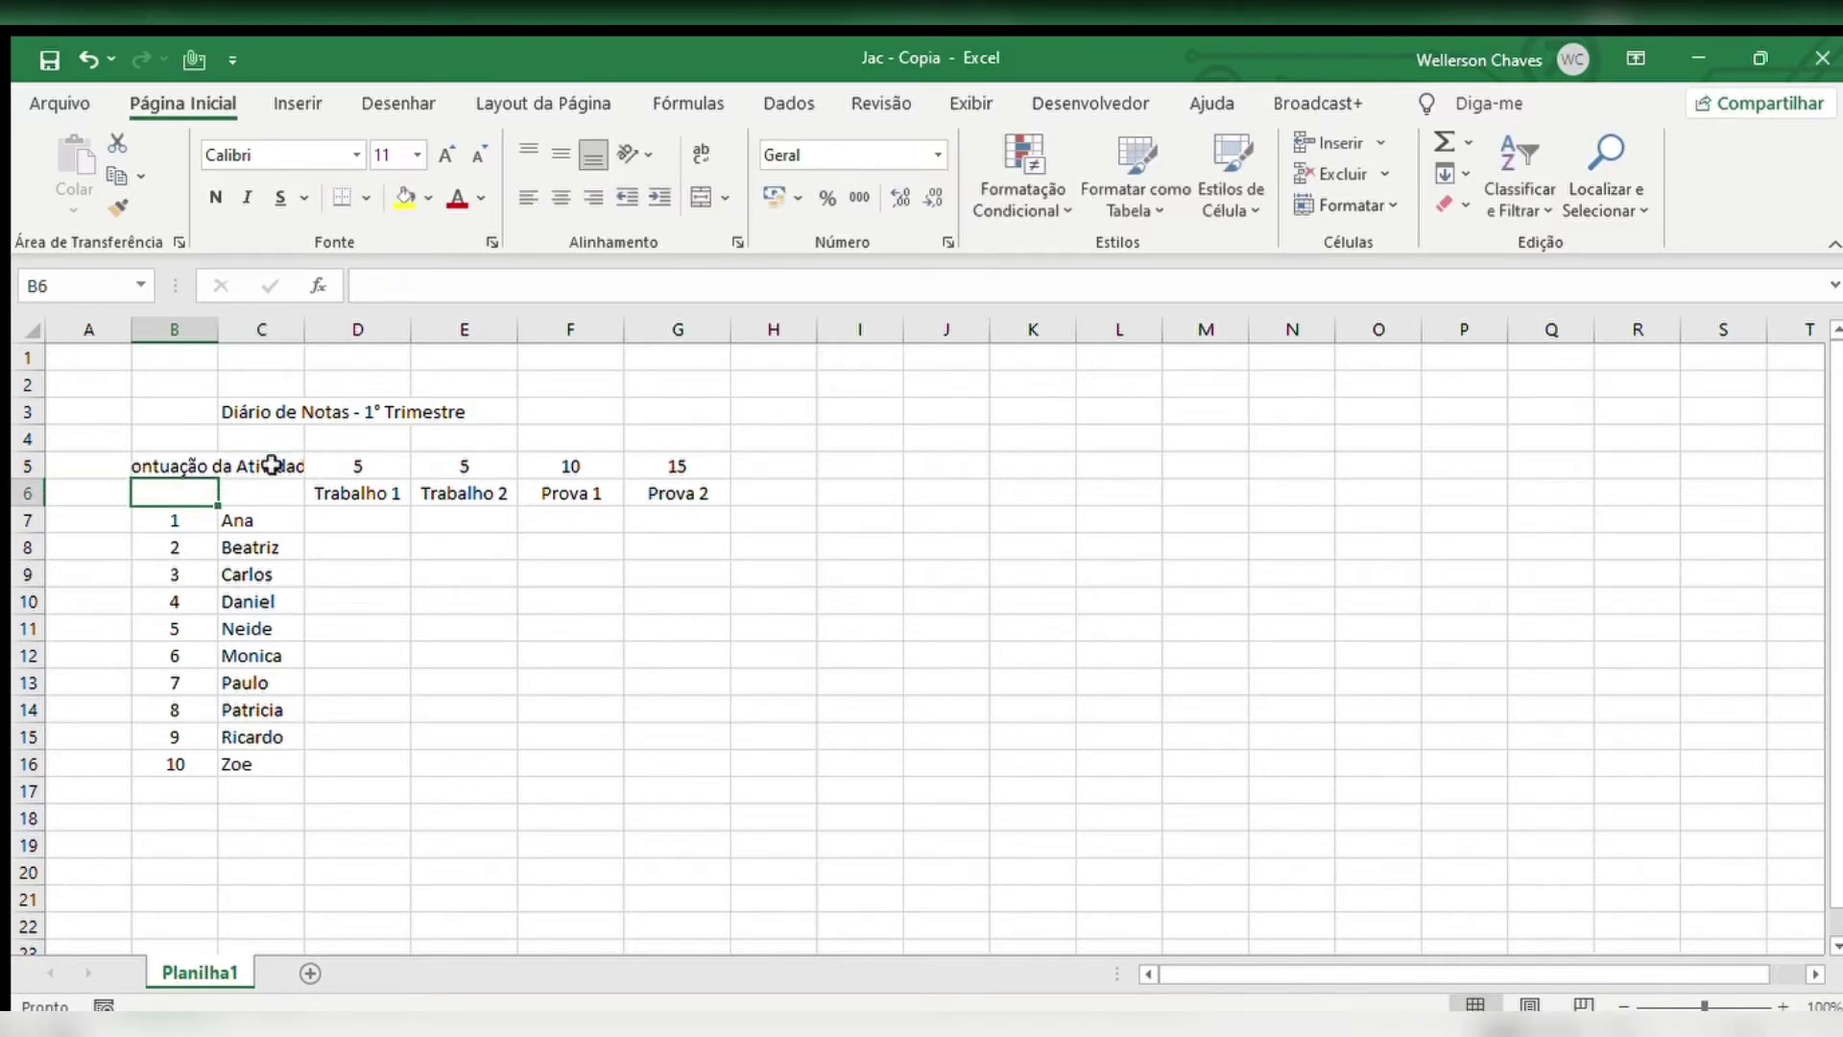
pyautogui.write('Nome da A')
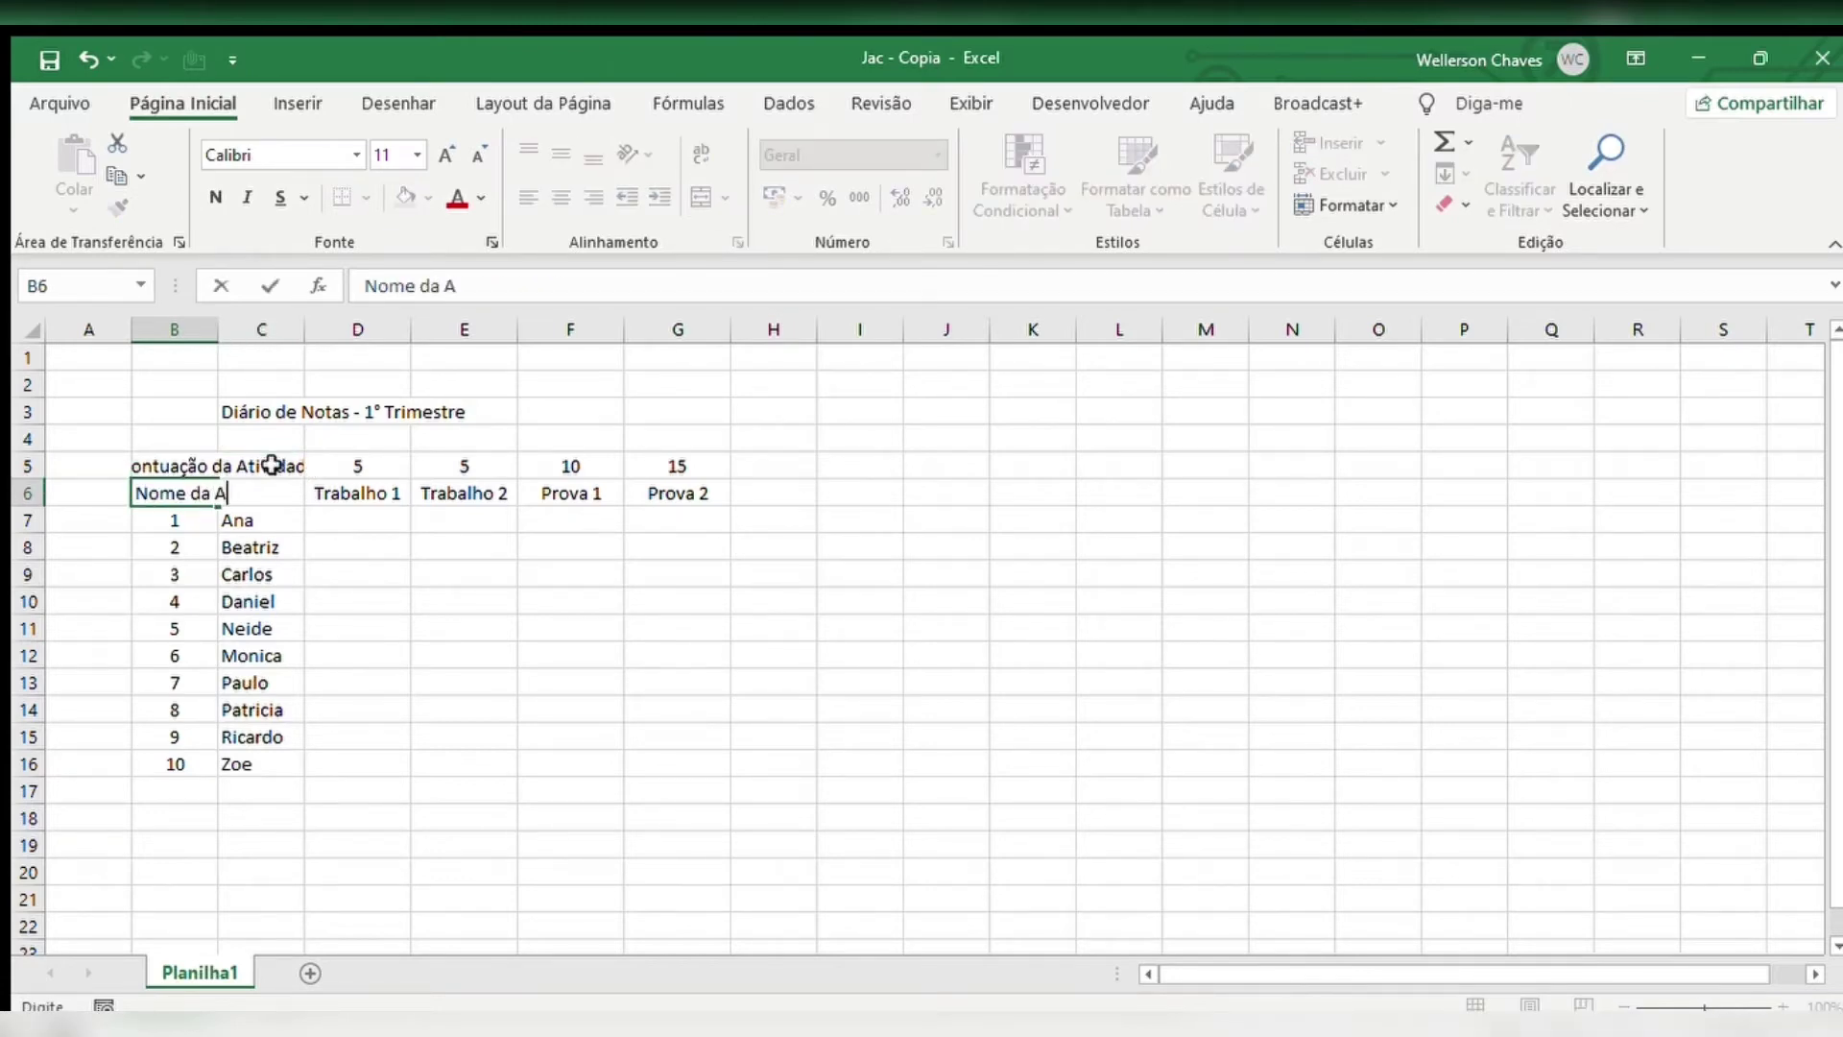
pyautogui.write('tividade')
# Merge both labels across columns B and C, left-align them, and widen columns B and C
pyautogui.moveTo(153, 475); pyautogui.dragTo(254, 489)
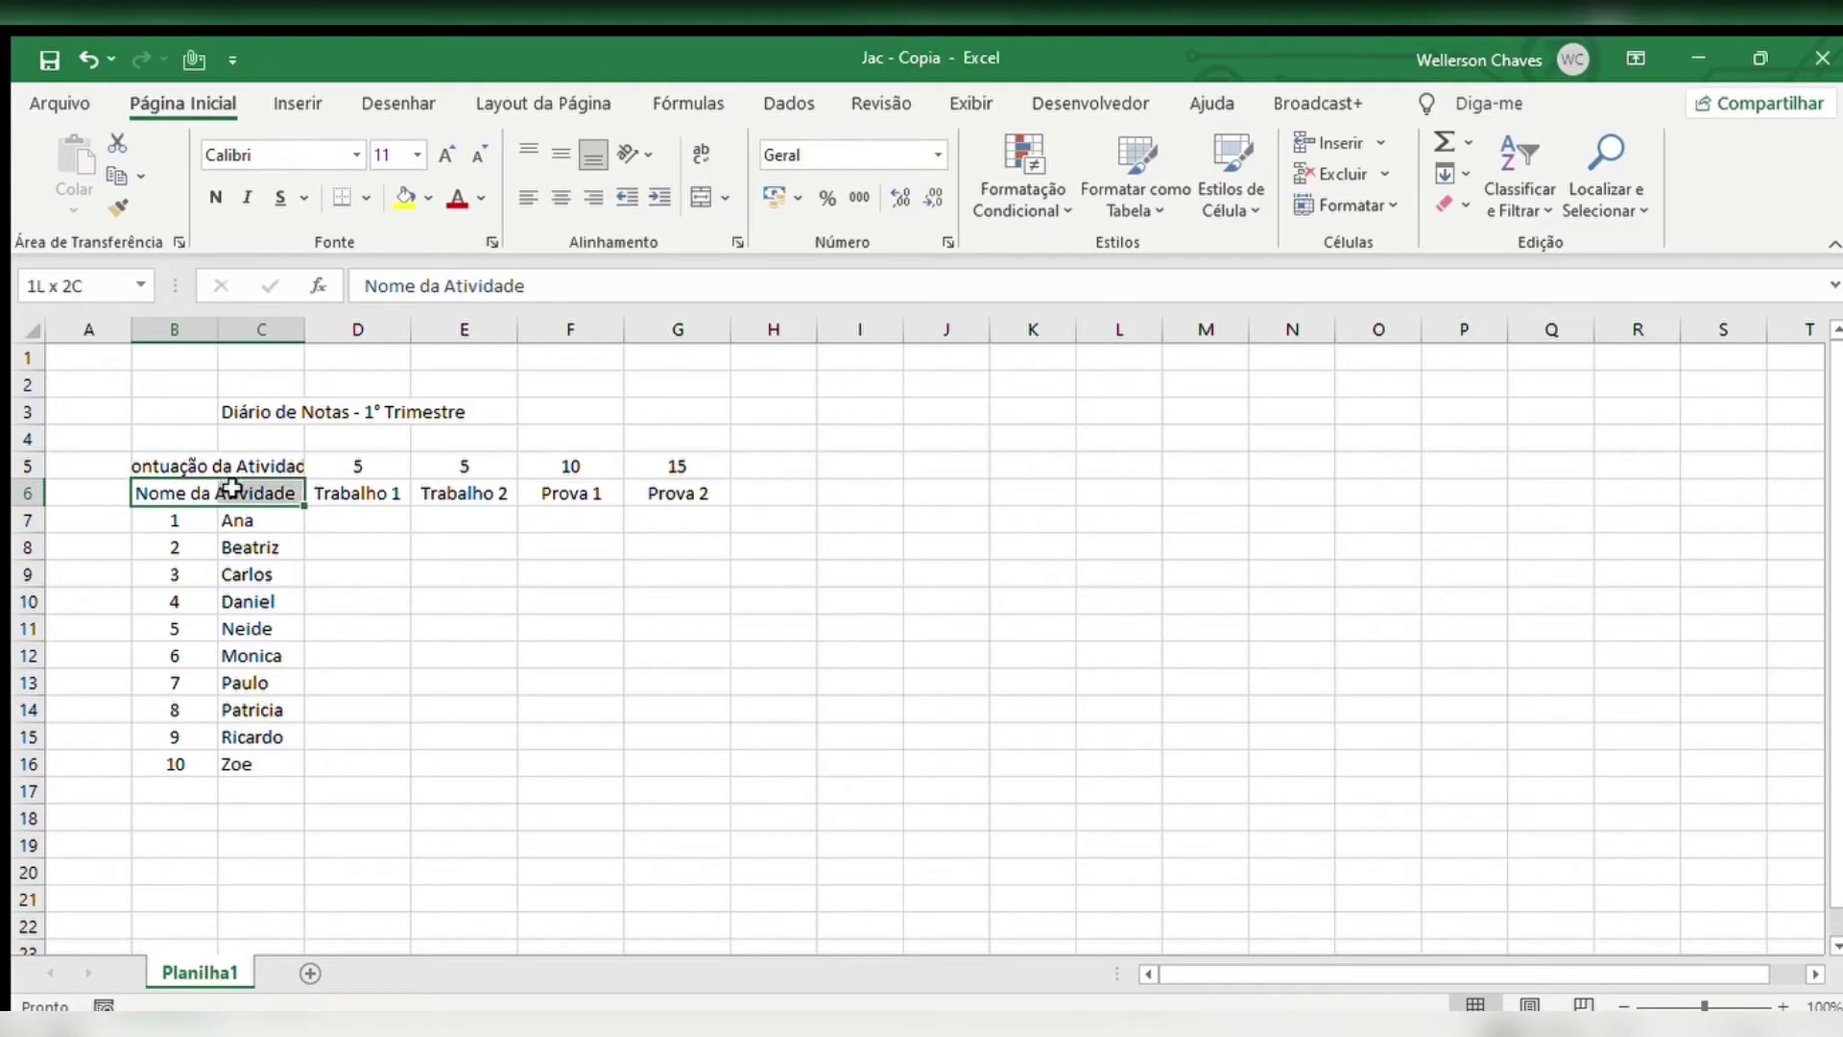
pyautogui.click(661, 360)
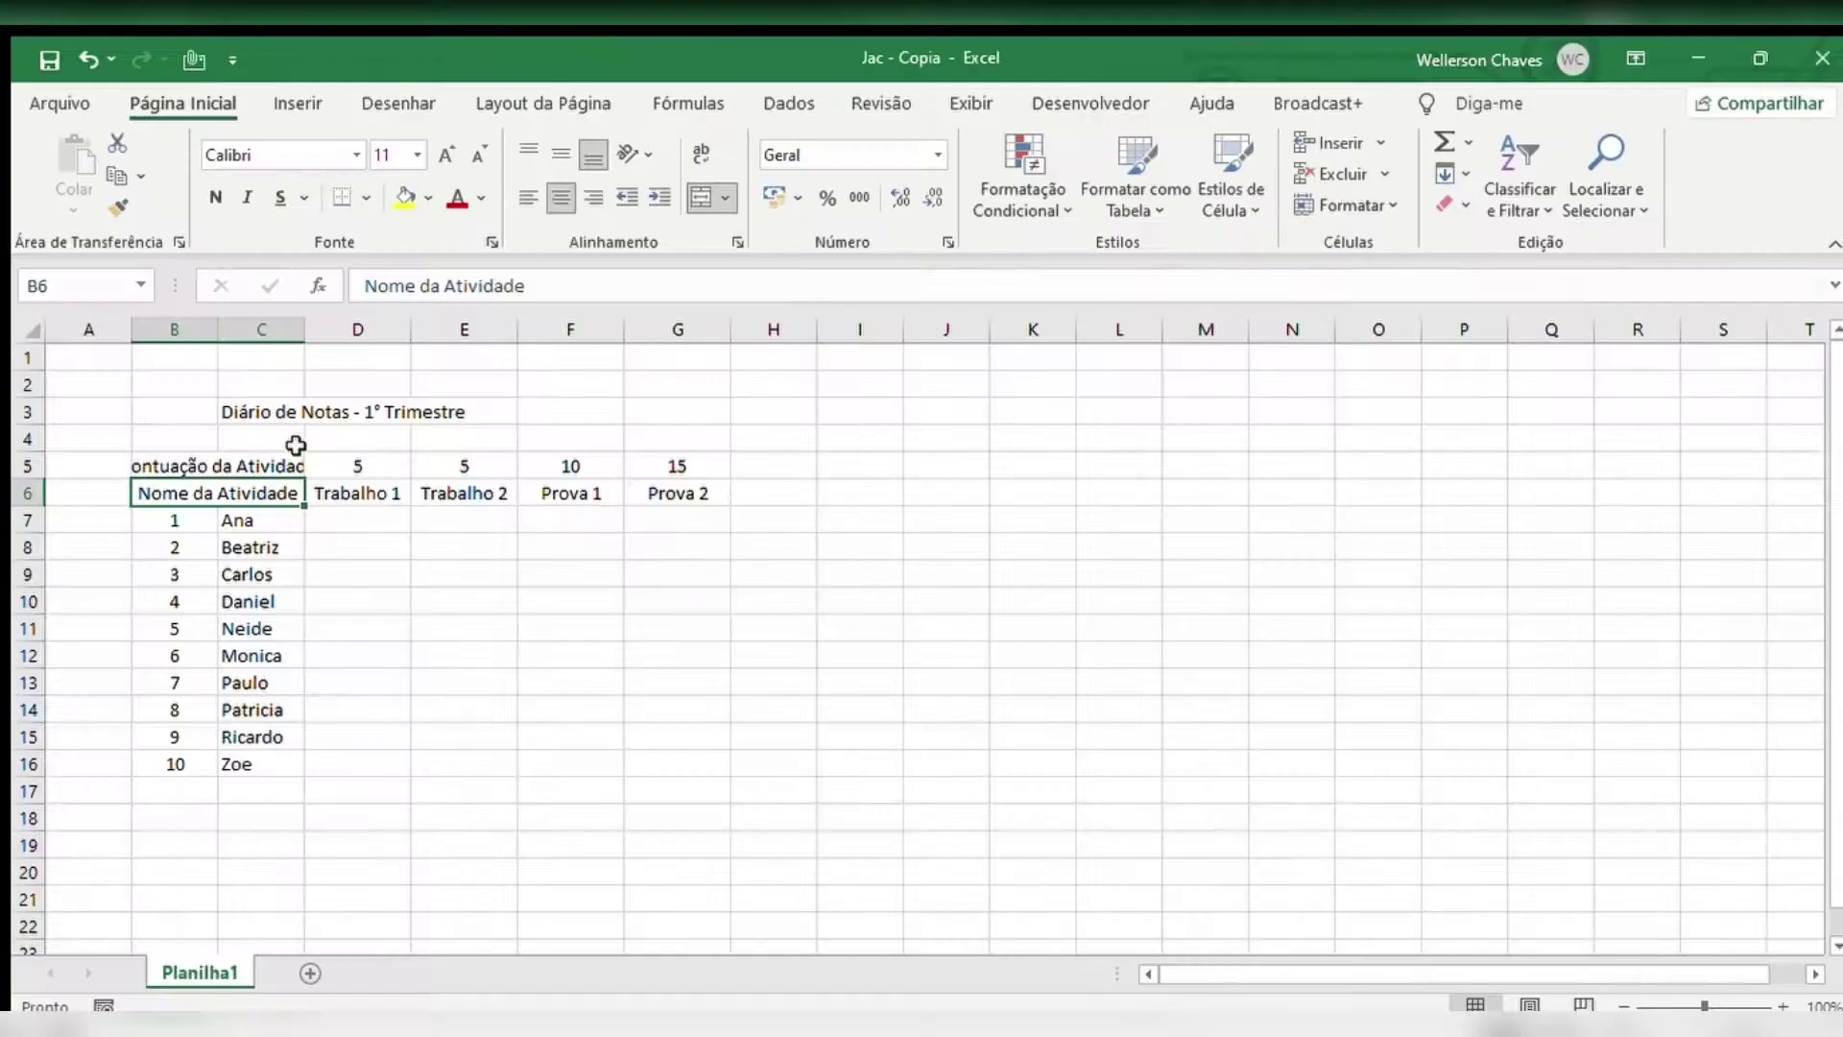
pyautogui.moveTo(276, 464); pyautogui.dragTo(270, 485)
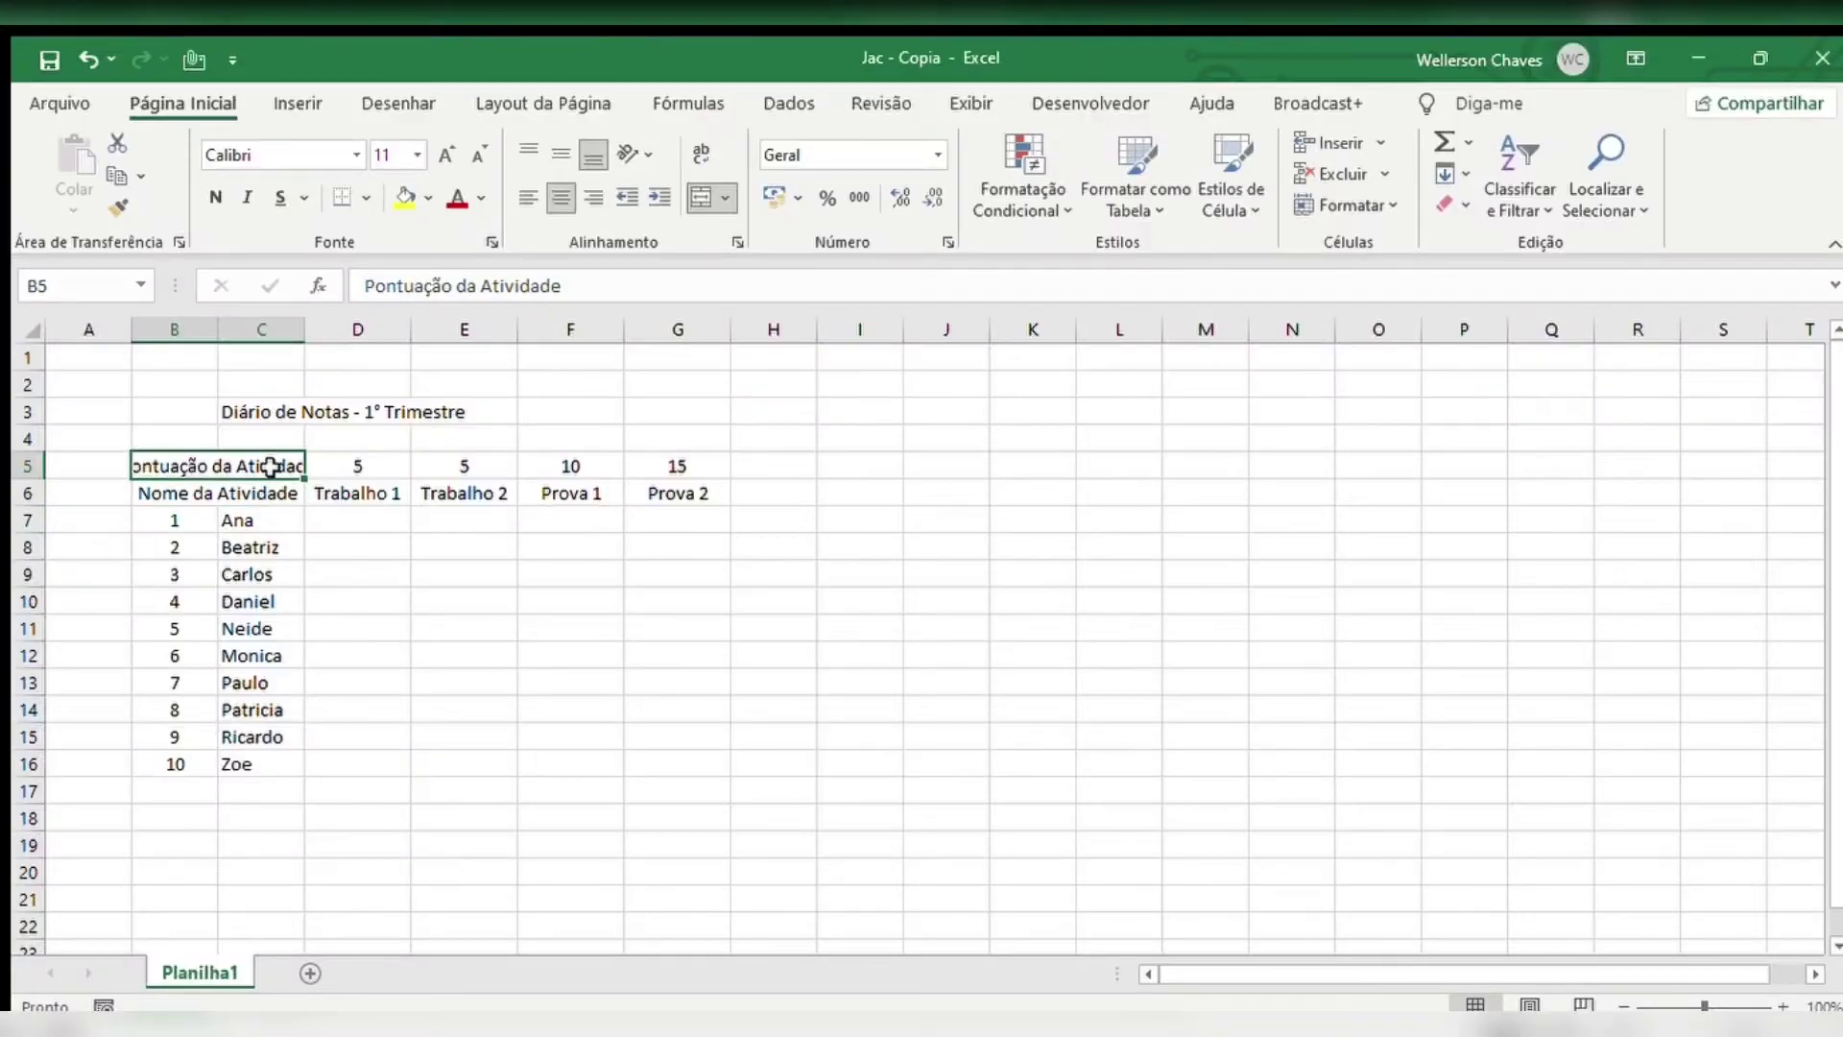
pyautogui.click(528, 198)
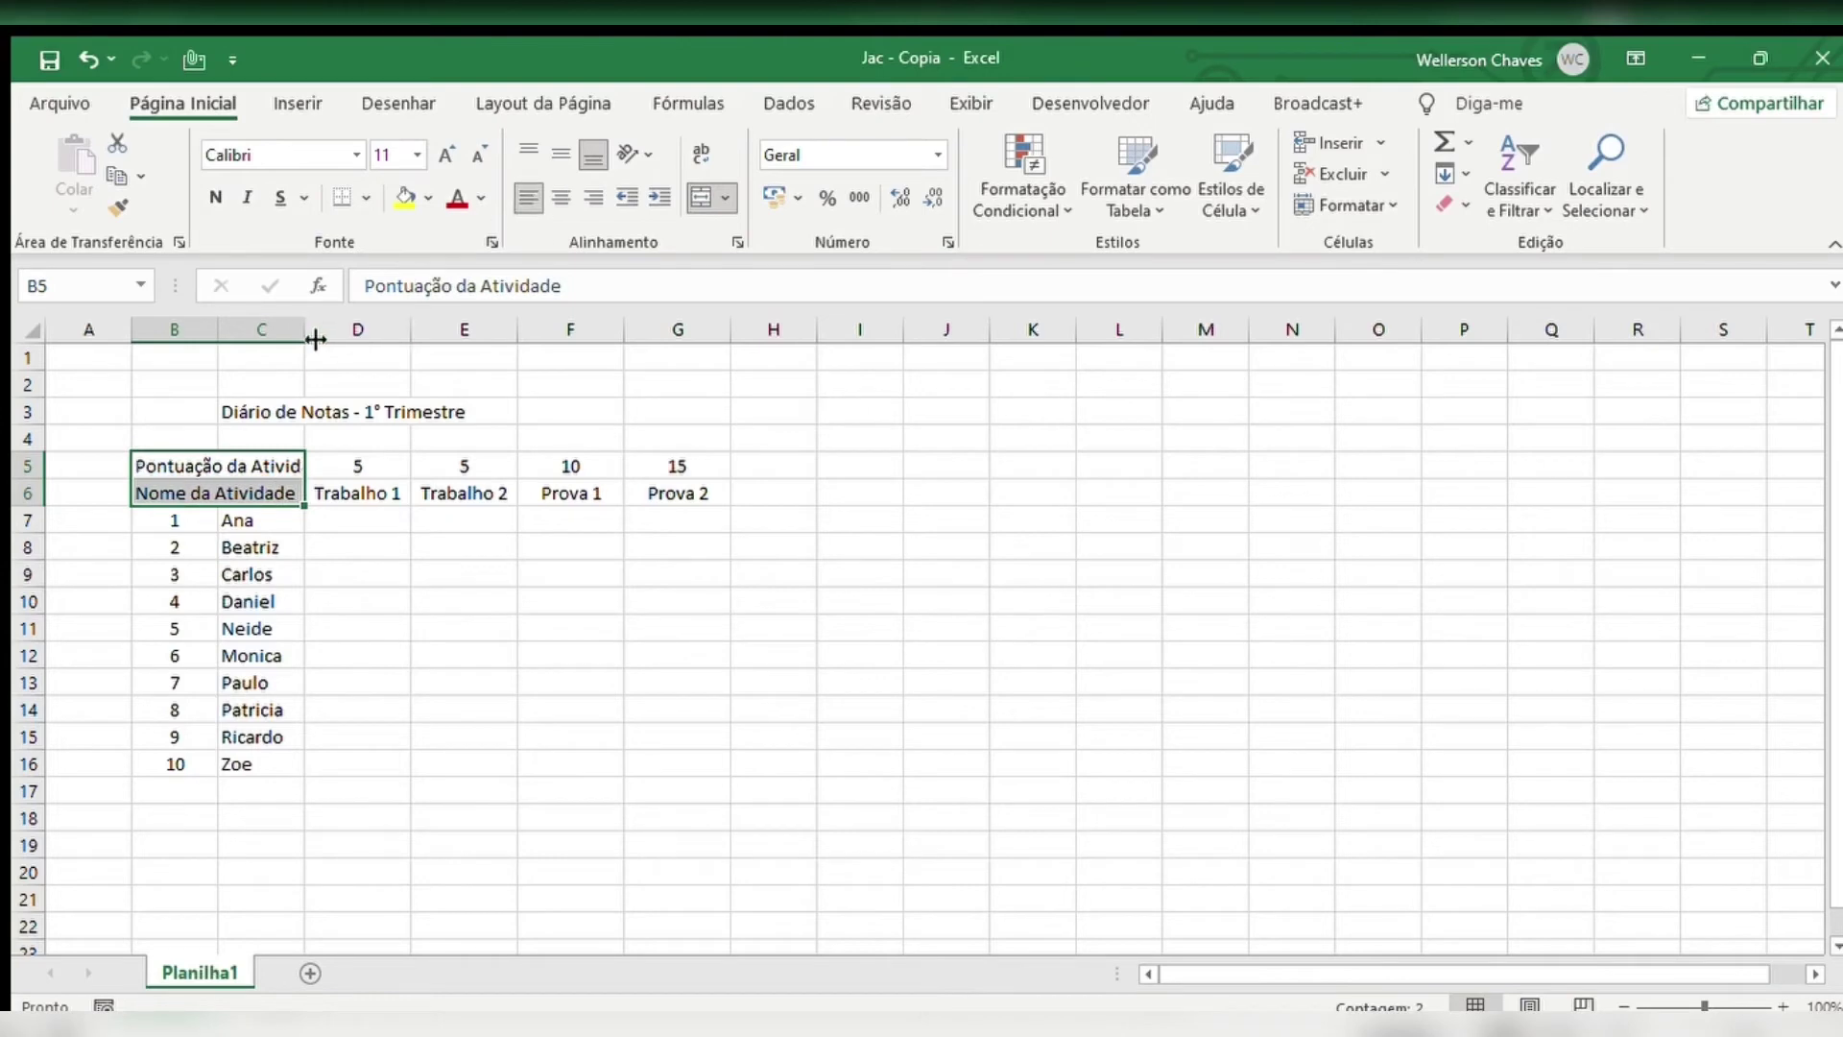
pyautogui.moveTo(311, 337); pyautogui.dragTo(314, 338)
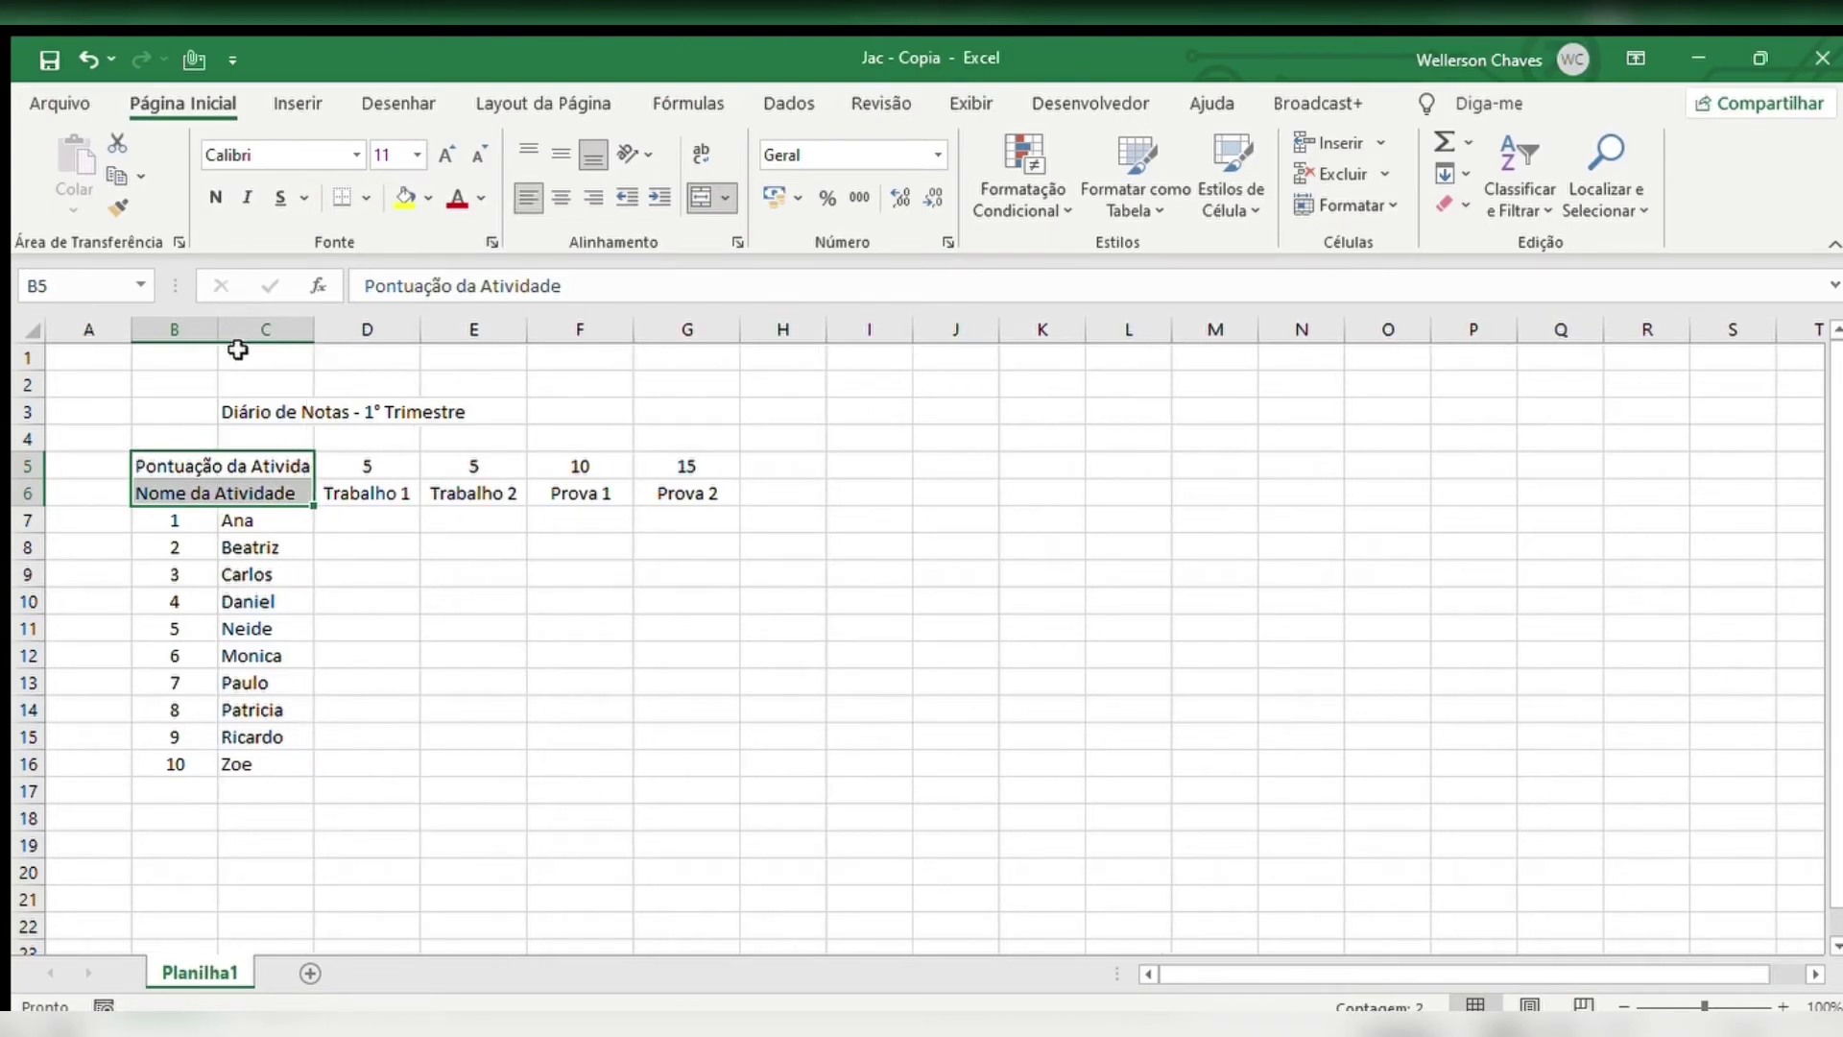
pyautogui.moveTo(218, 336); pyautogui.dragTo(249, 339)
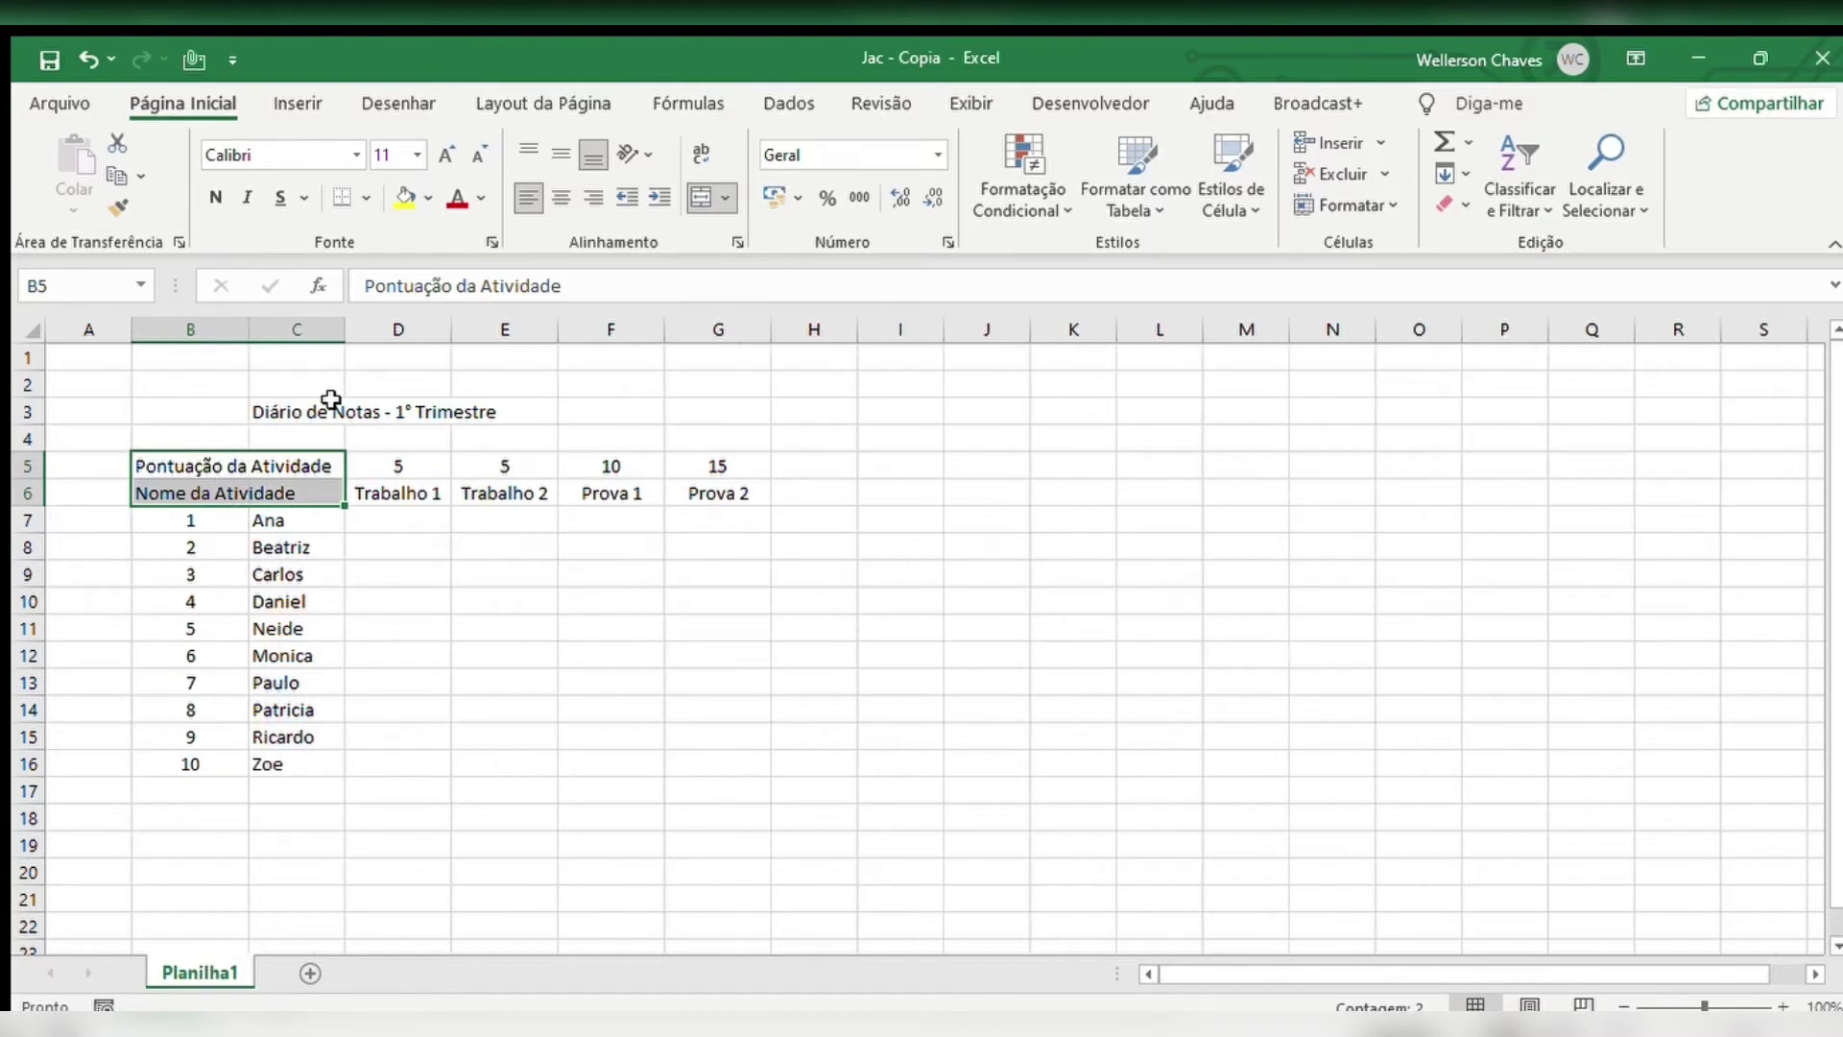
pyautogui.click(419, 469)
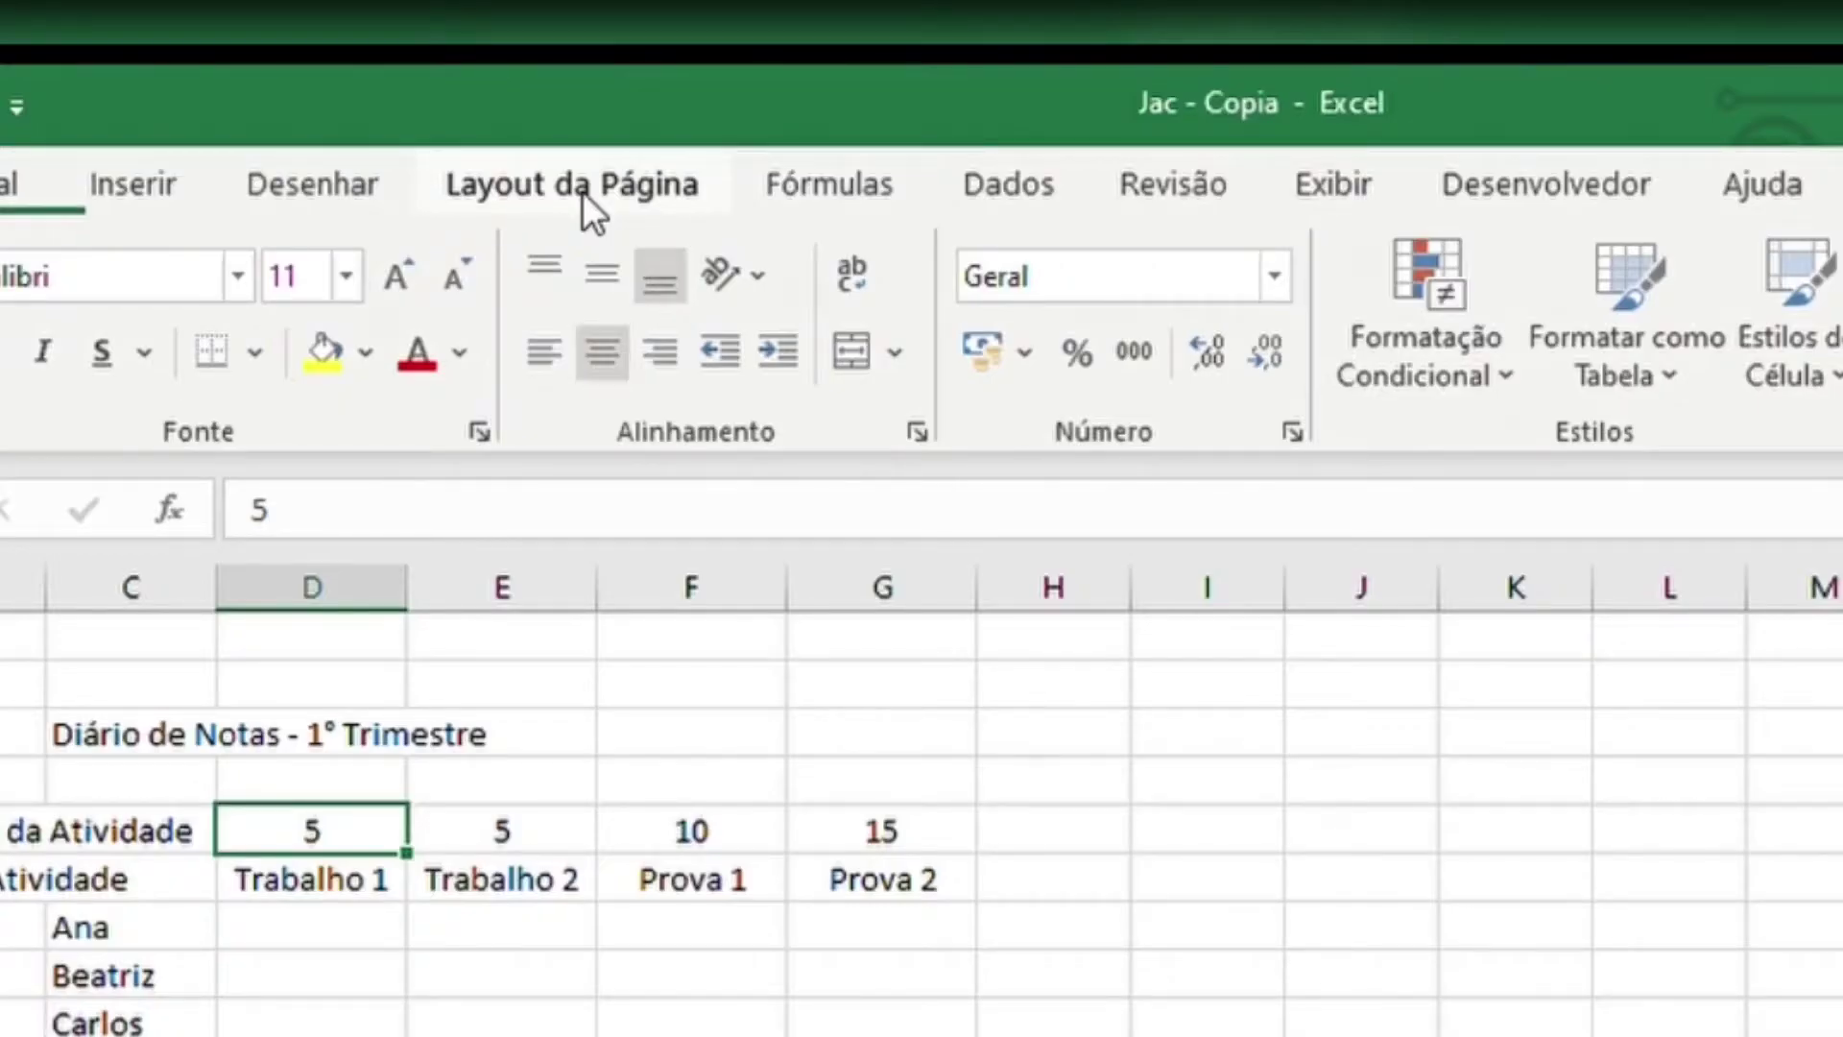
# Turn off gridline display under Page Layout so the grade table sits on plain white
pyautogui.click(584, 195)
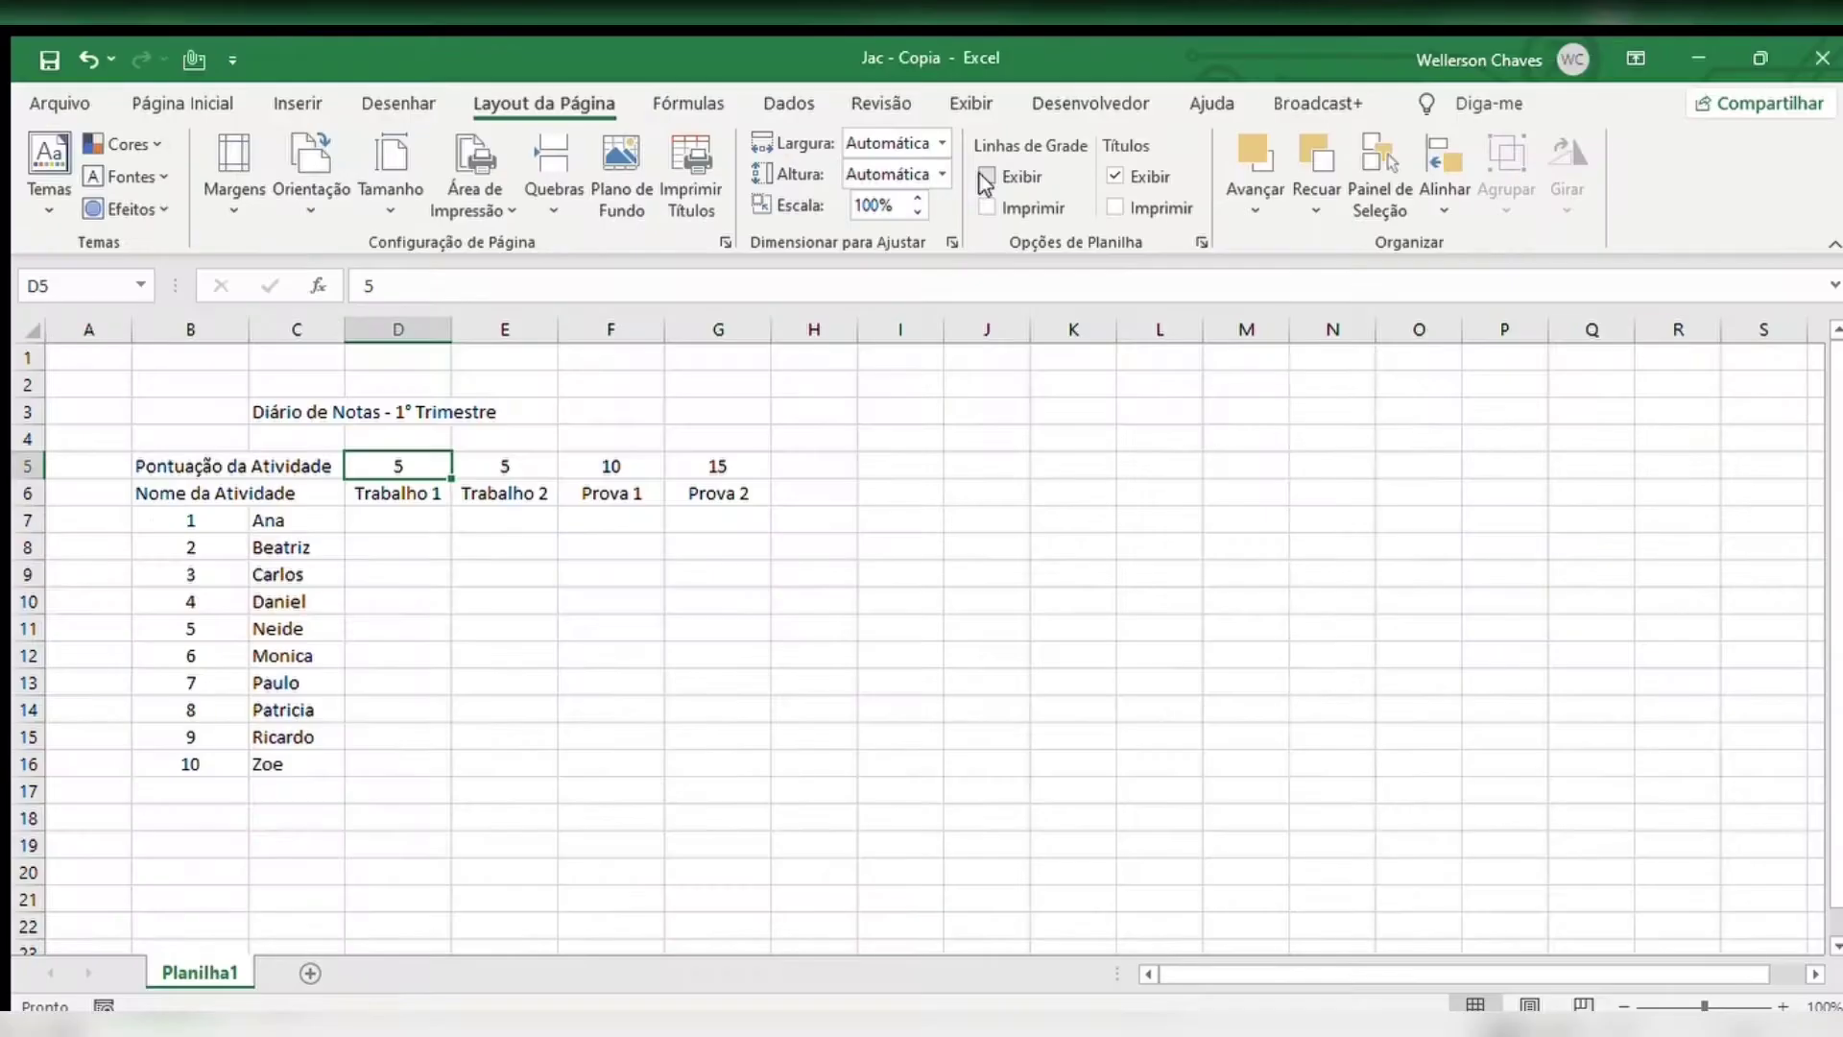
pyautogui.click(1360, 314)
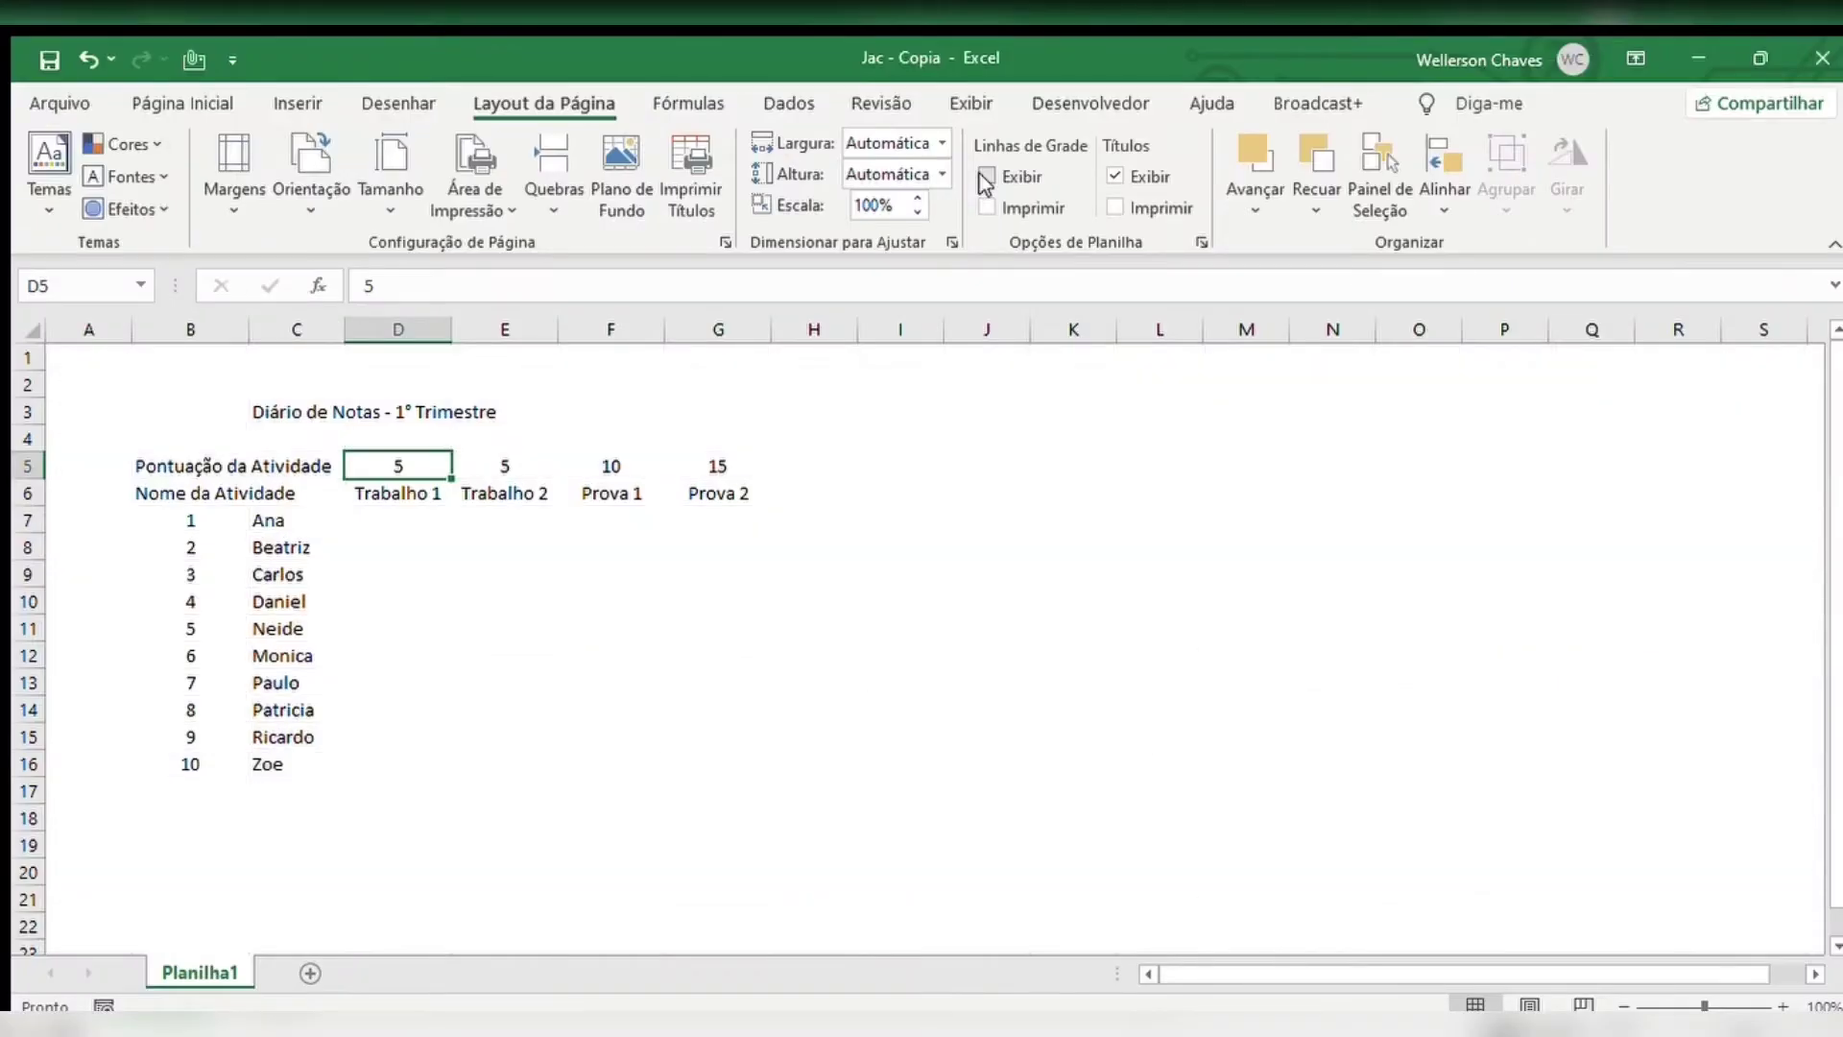
pyautogui.click(563, 468)
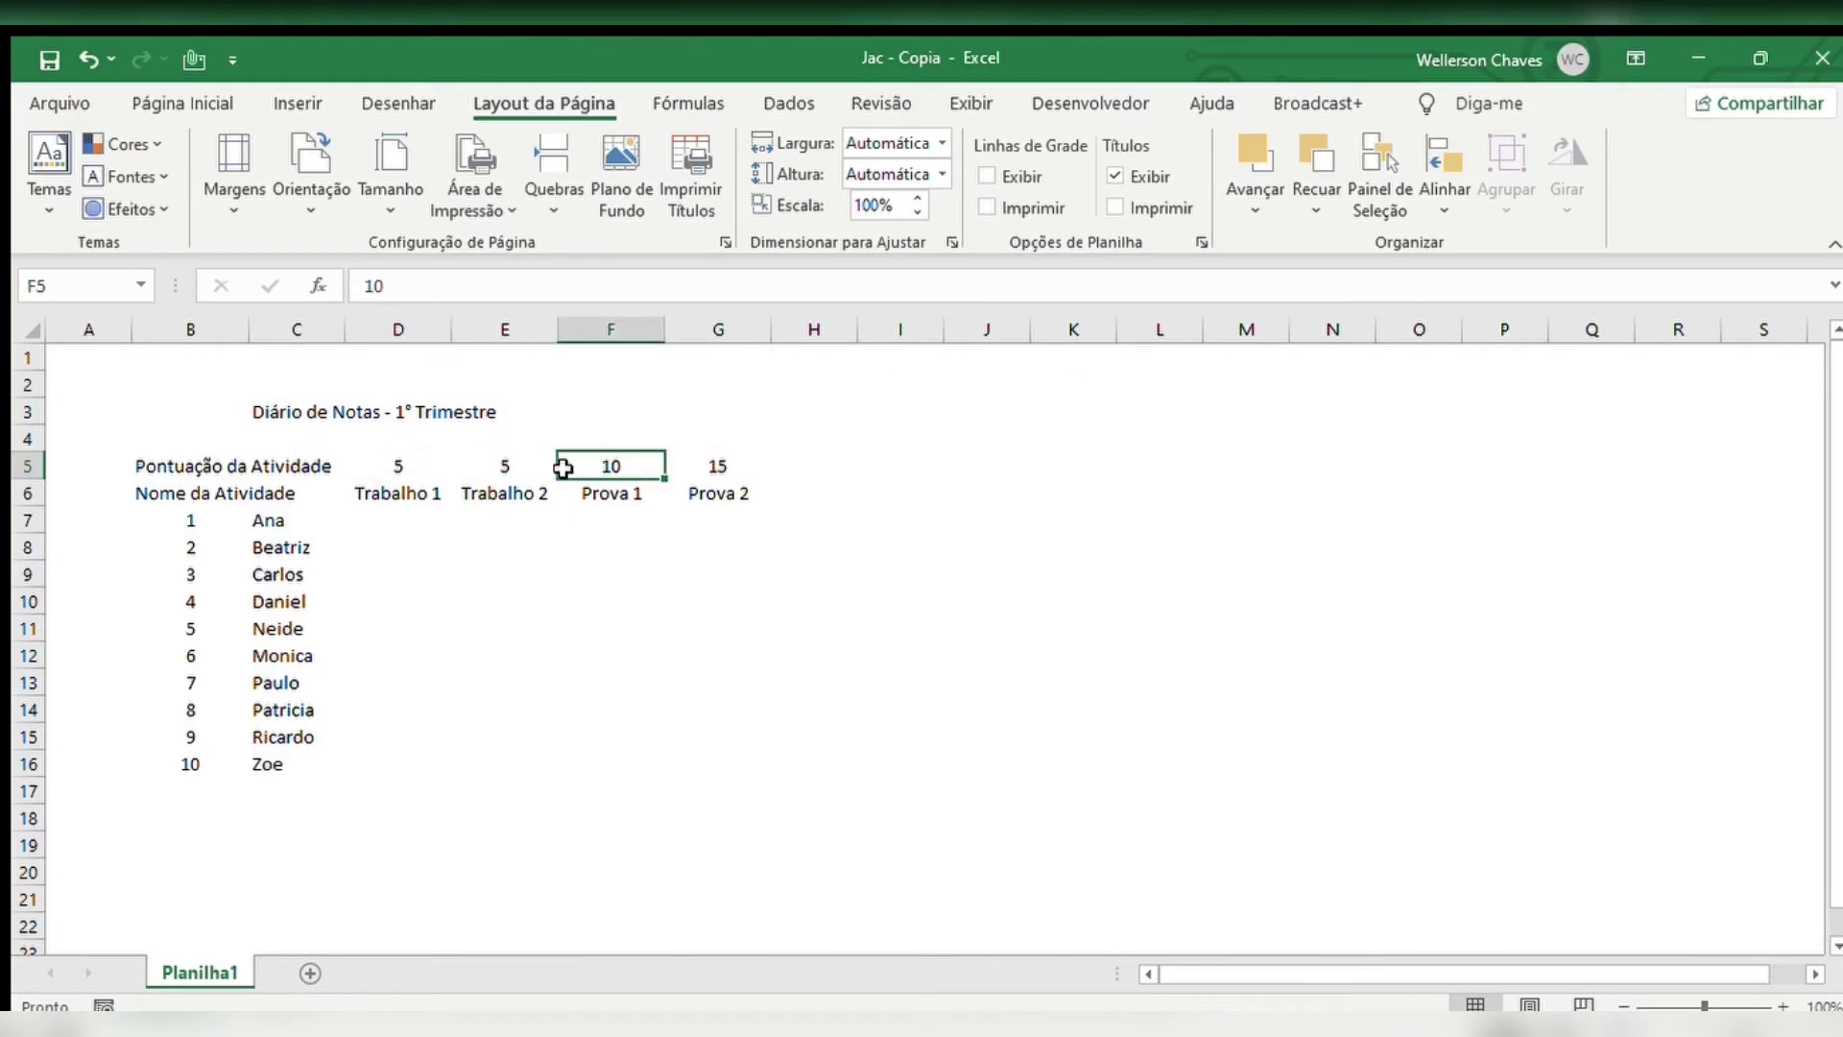
pyautogui.click(191, 469)
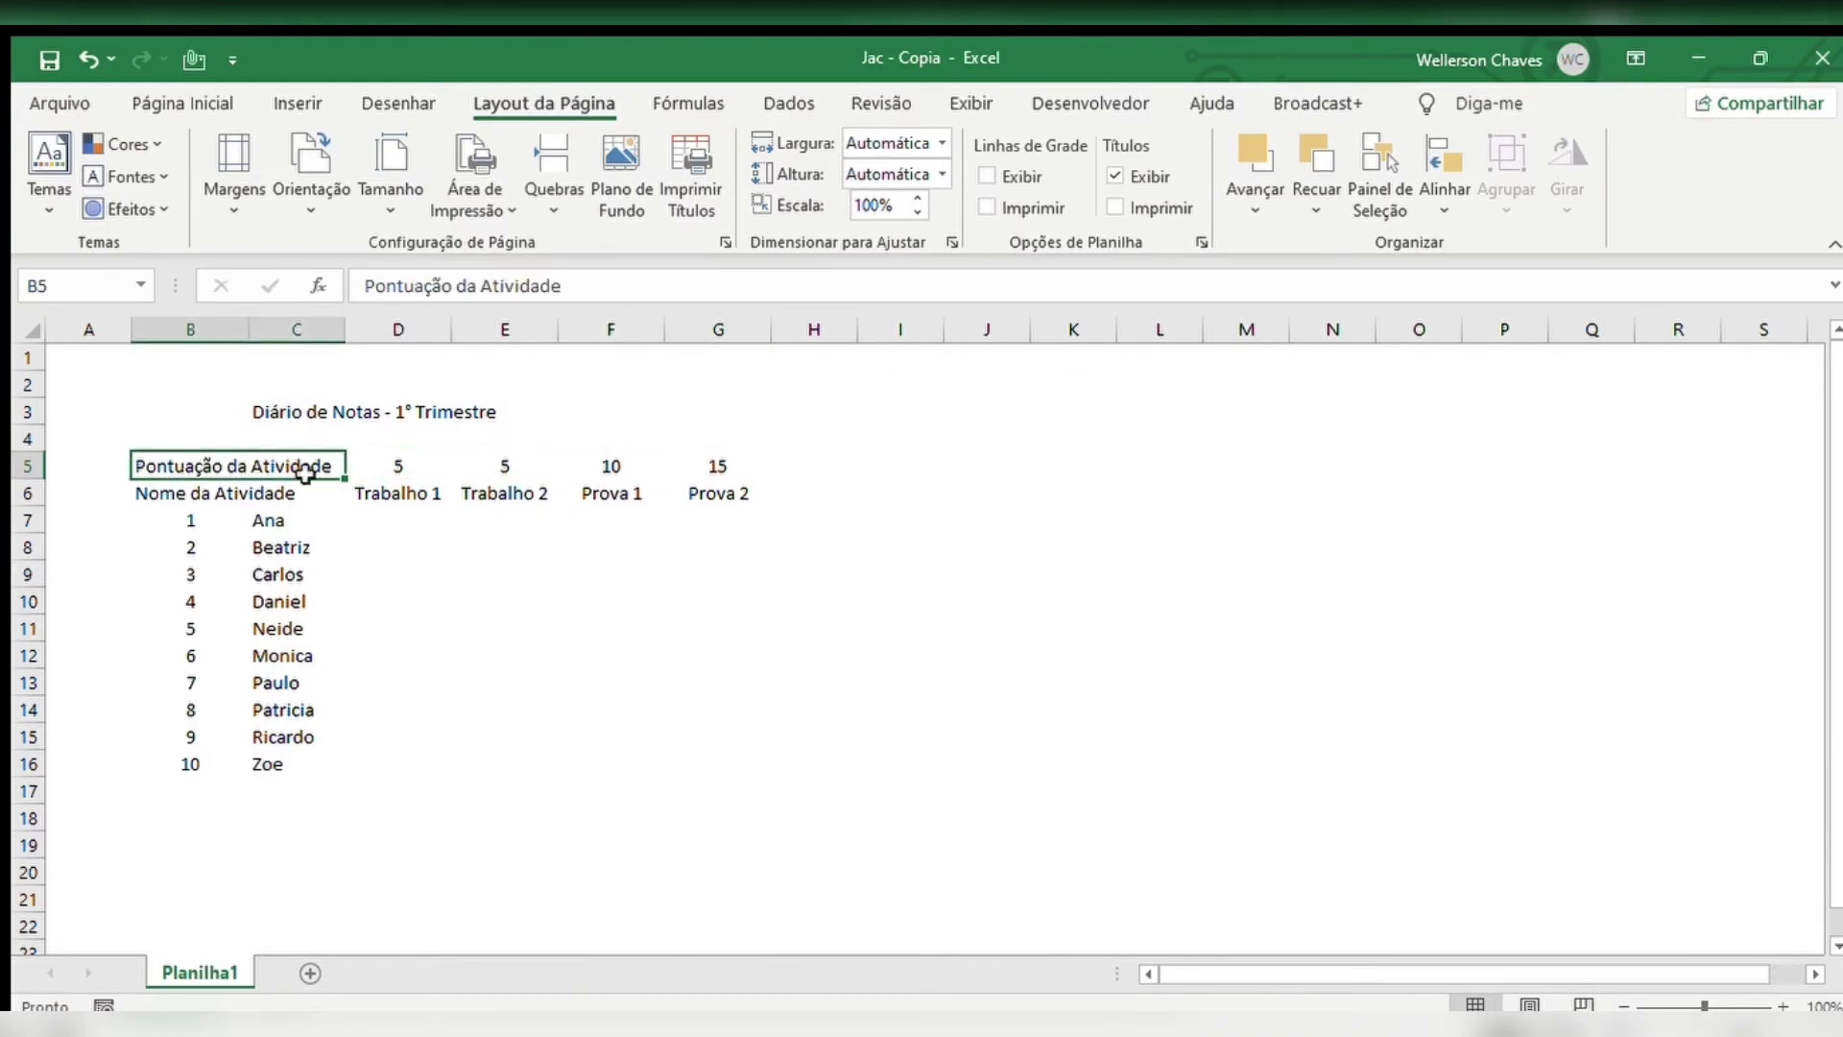
# Apply All Borders to the grade table B5:G16 and widen column B slightly
pyautogui.moveTo(305, 470)
pyautogui.mouseDown()
pyautogui.moveTo(551, 498)
pyautogui.moveTo(708, 547)
pyautogui.moveTo(700, 758)
pyautogui.moveTo(640, 736)
pyautogui.moveTo(641, 766)
pyautogui.mouseUp()
pyautogui.click(213, 101)
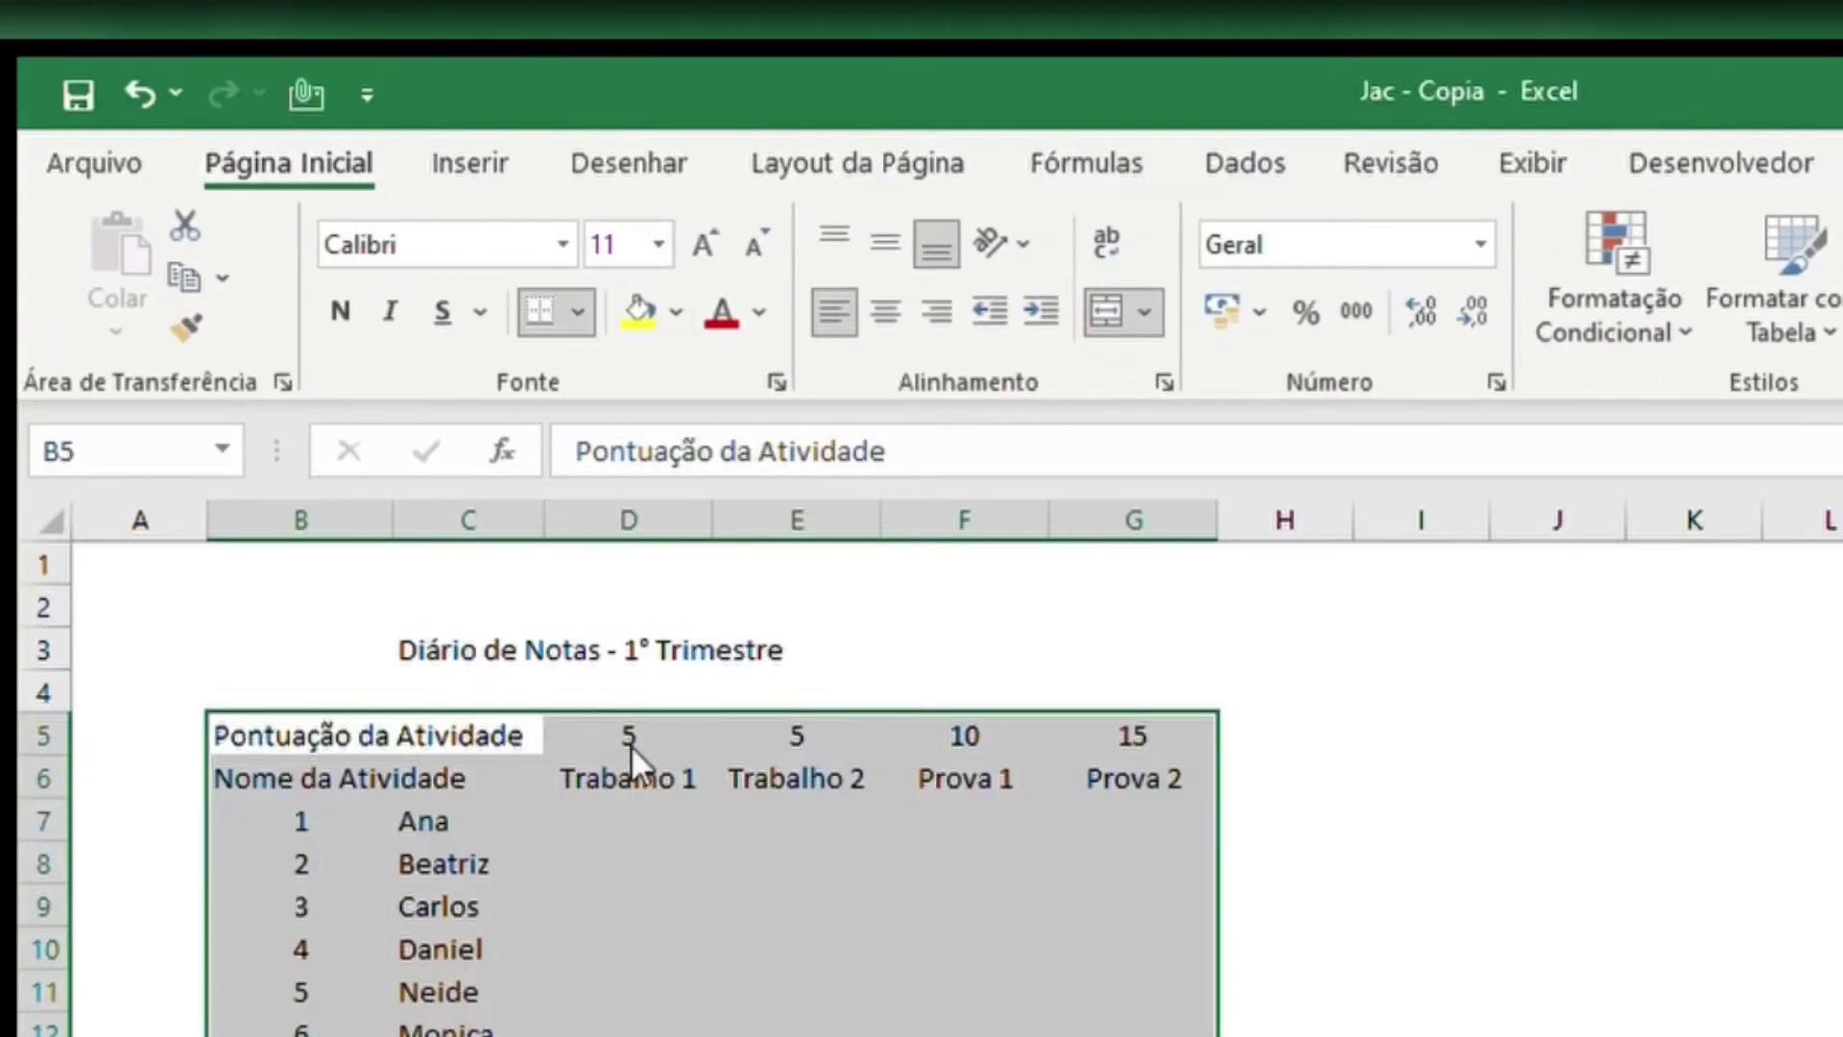
pyautogui.click(967, 1023)
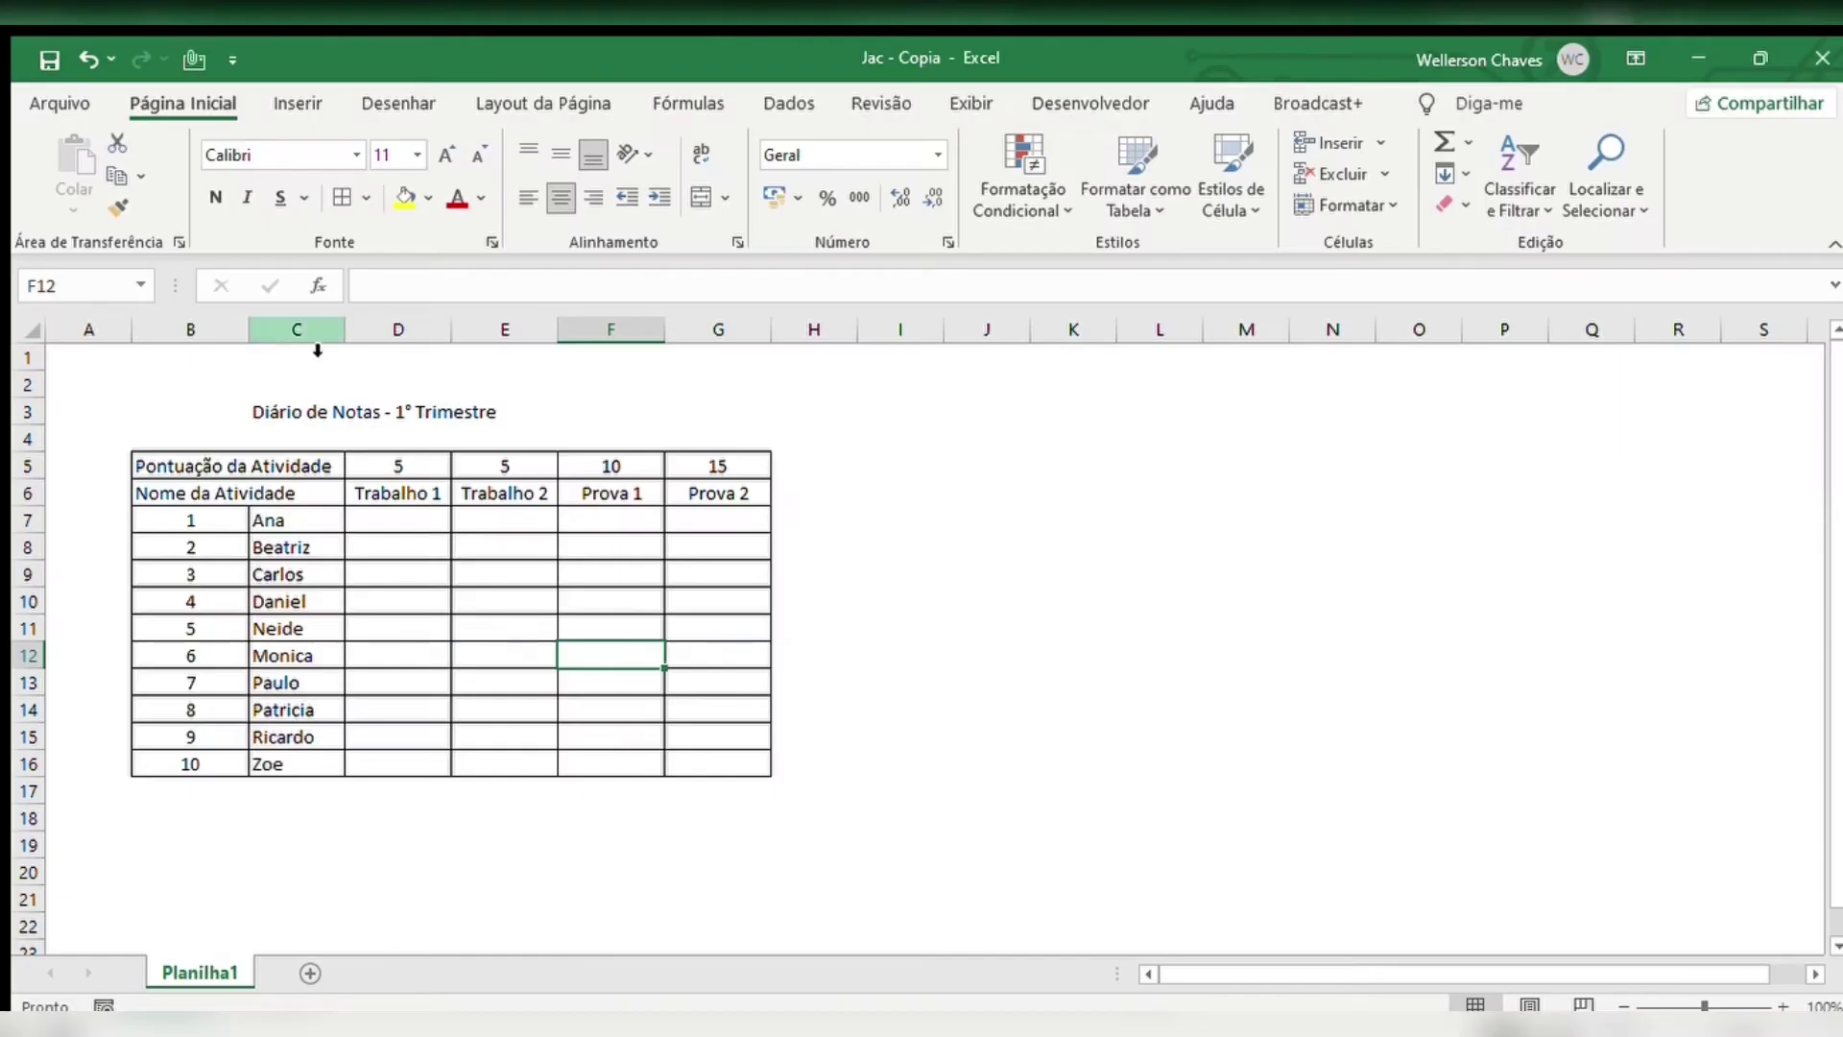
pyautogui.moveTo(248, 329); pyautogui.dragTo(371, 343)
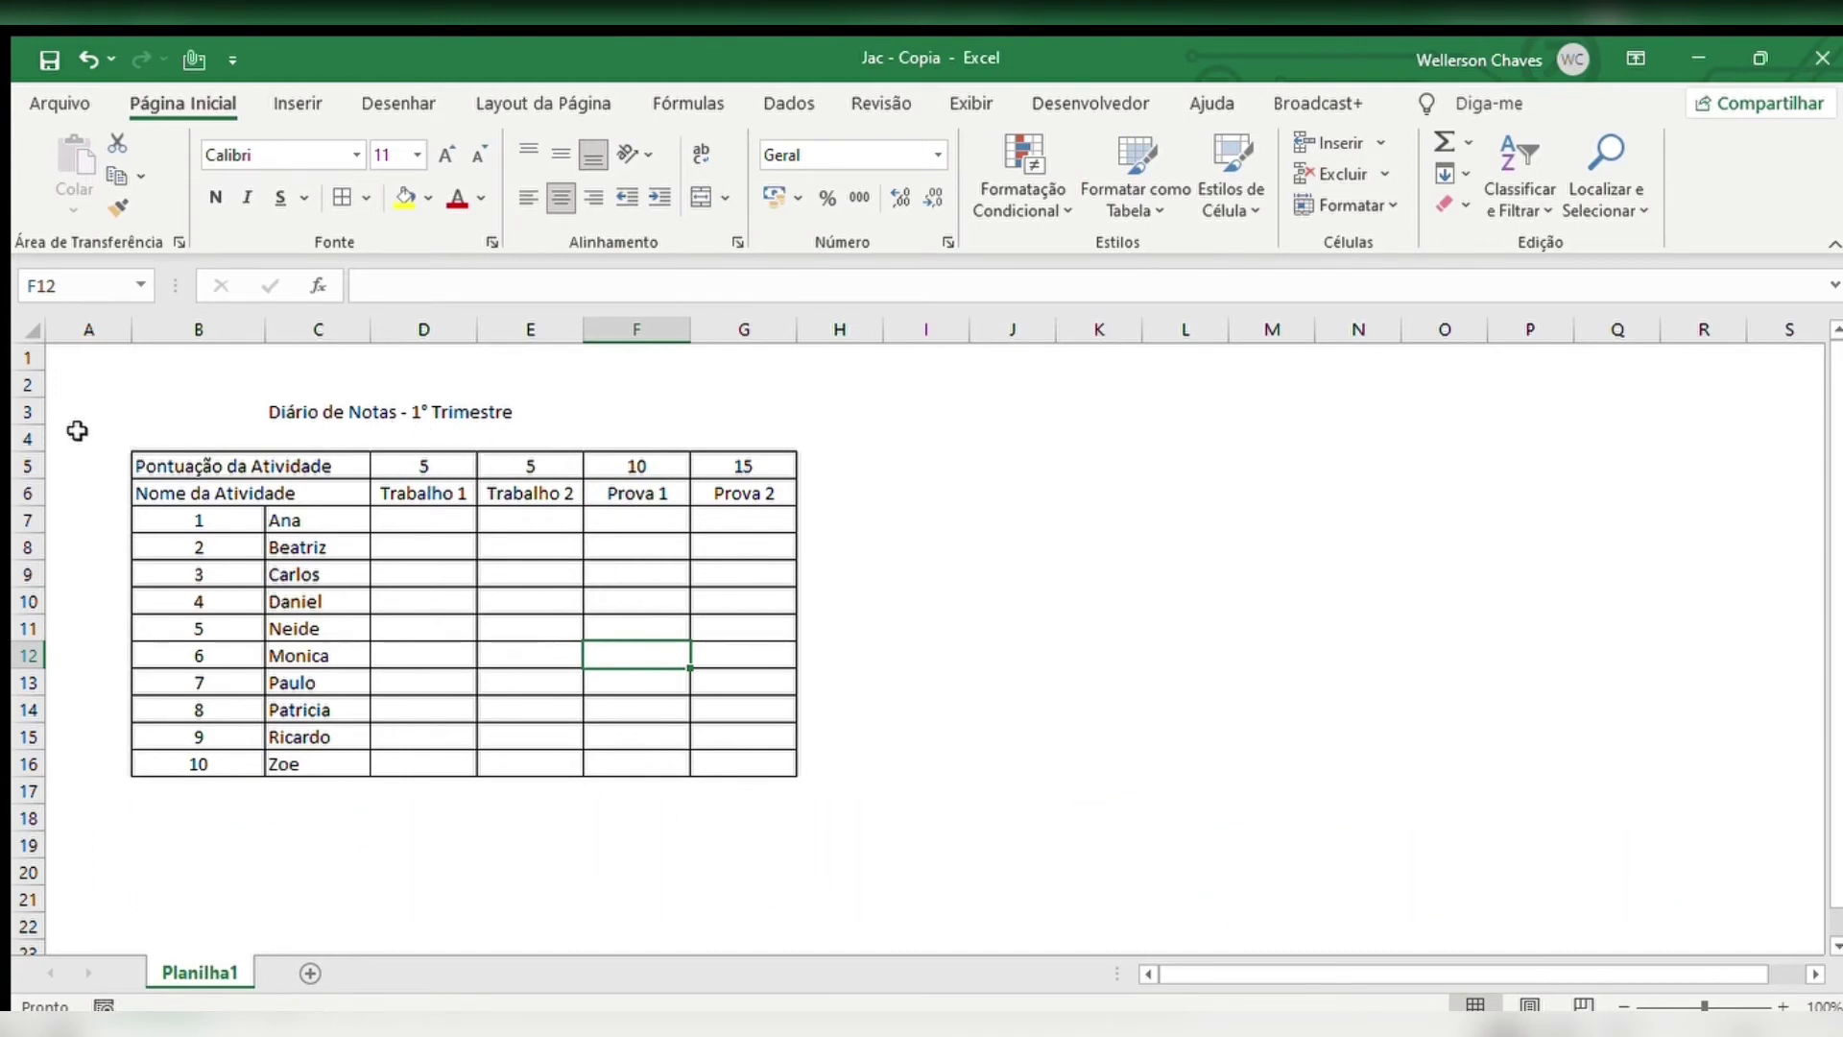
pyautogui.click(278, 408)
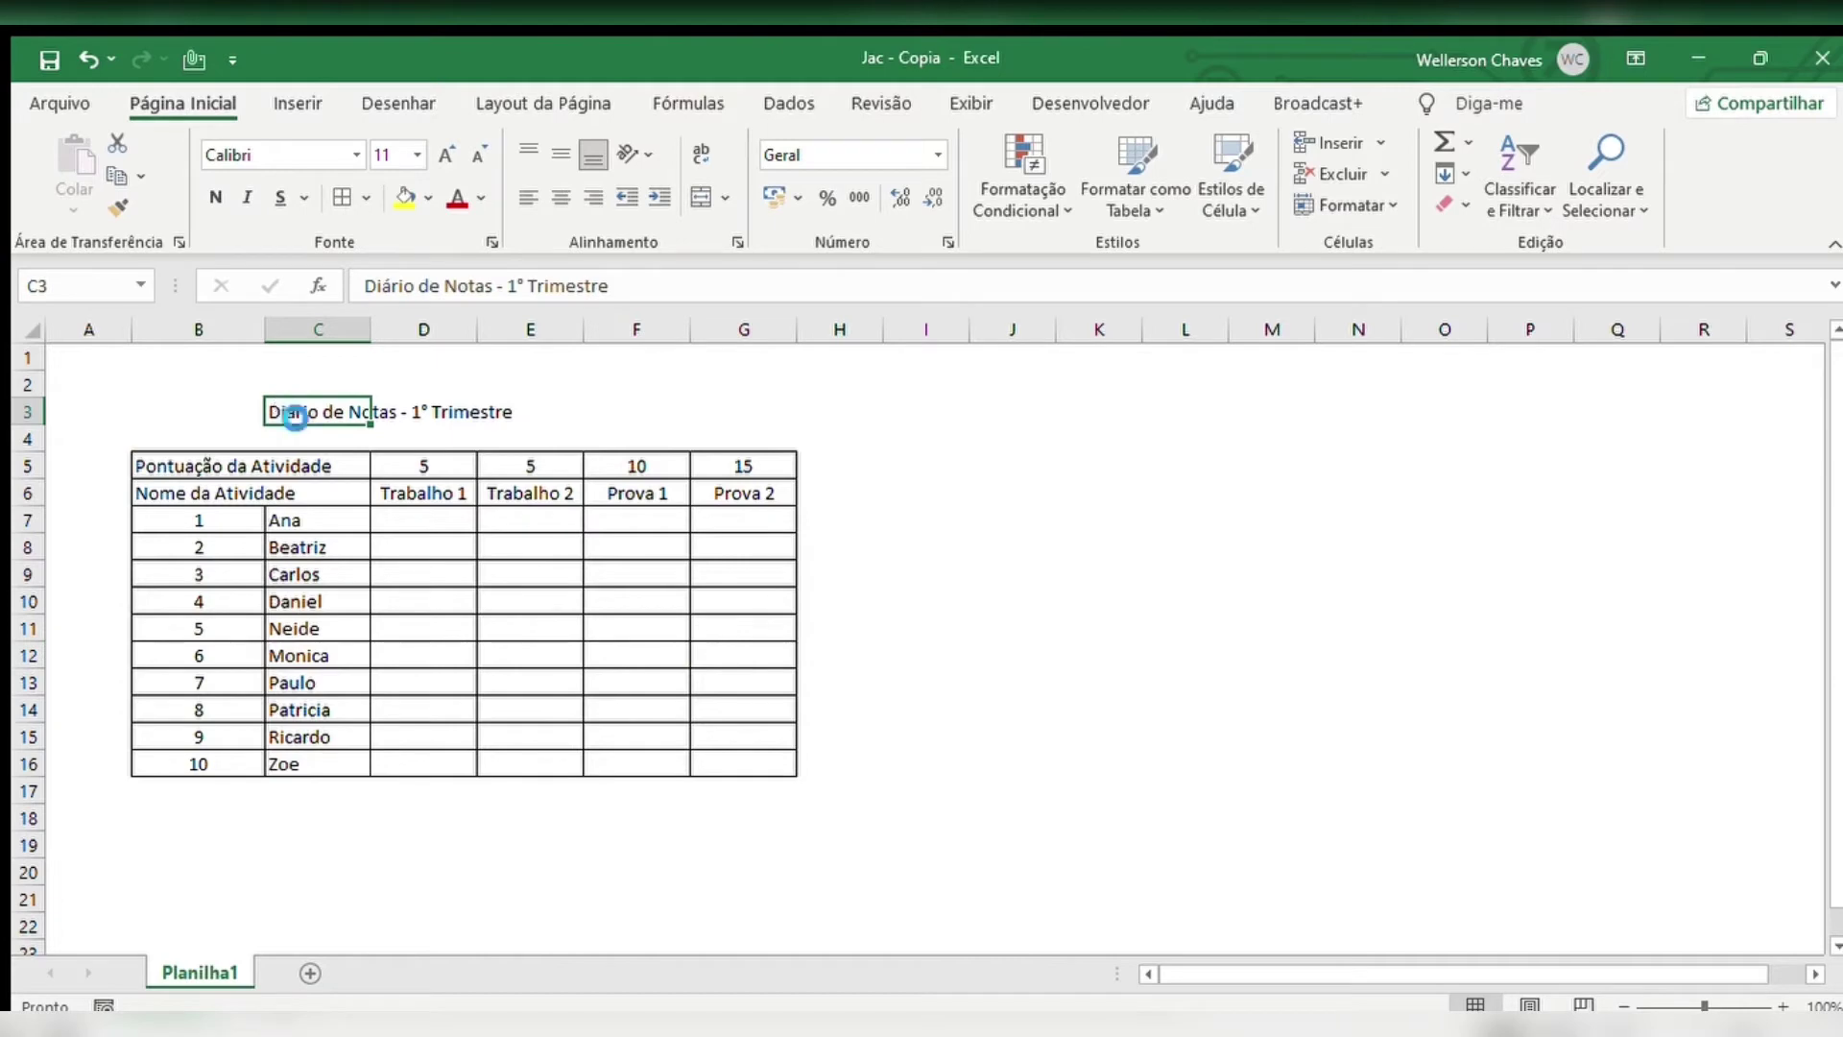
# Delete the C3 title and merge D4:G4 into a centred 'Pontuação' heading
pyautogui.press('Delete')
pyautogui.moveTo(419, 437); pyautogui.dragTo(708, 437)
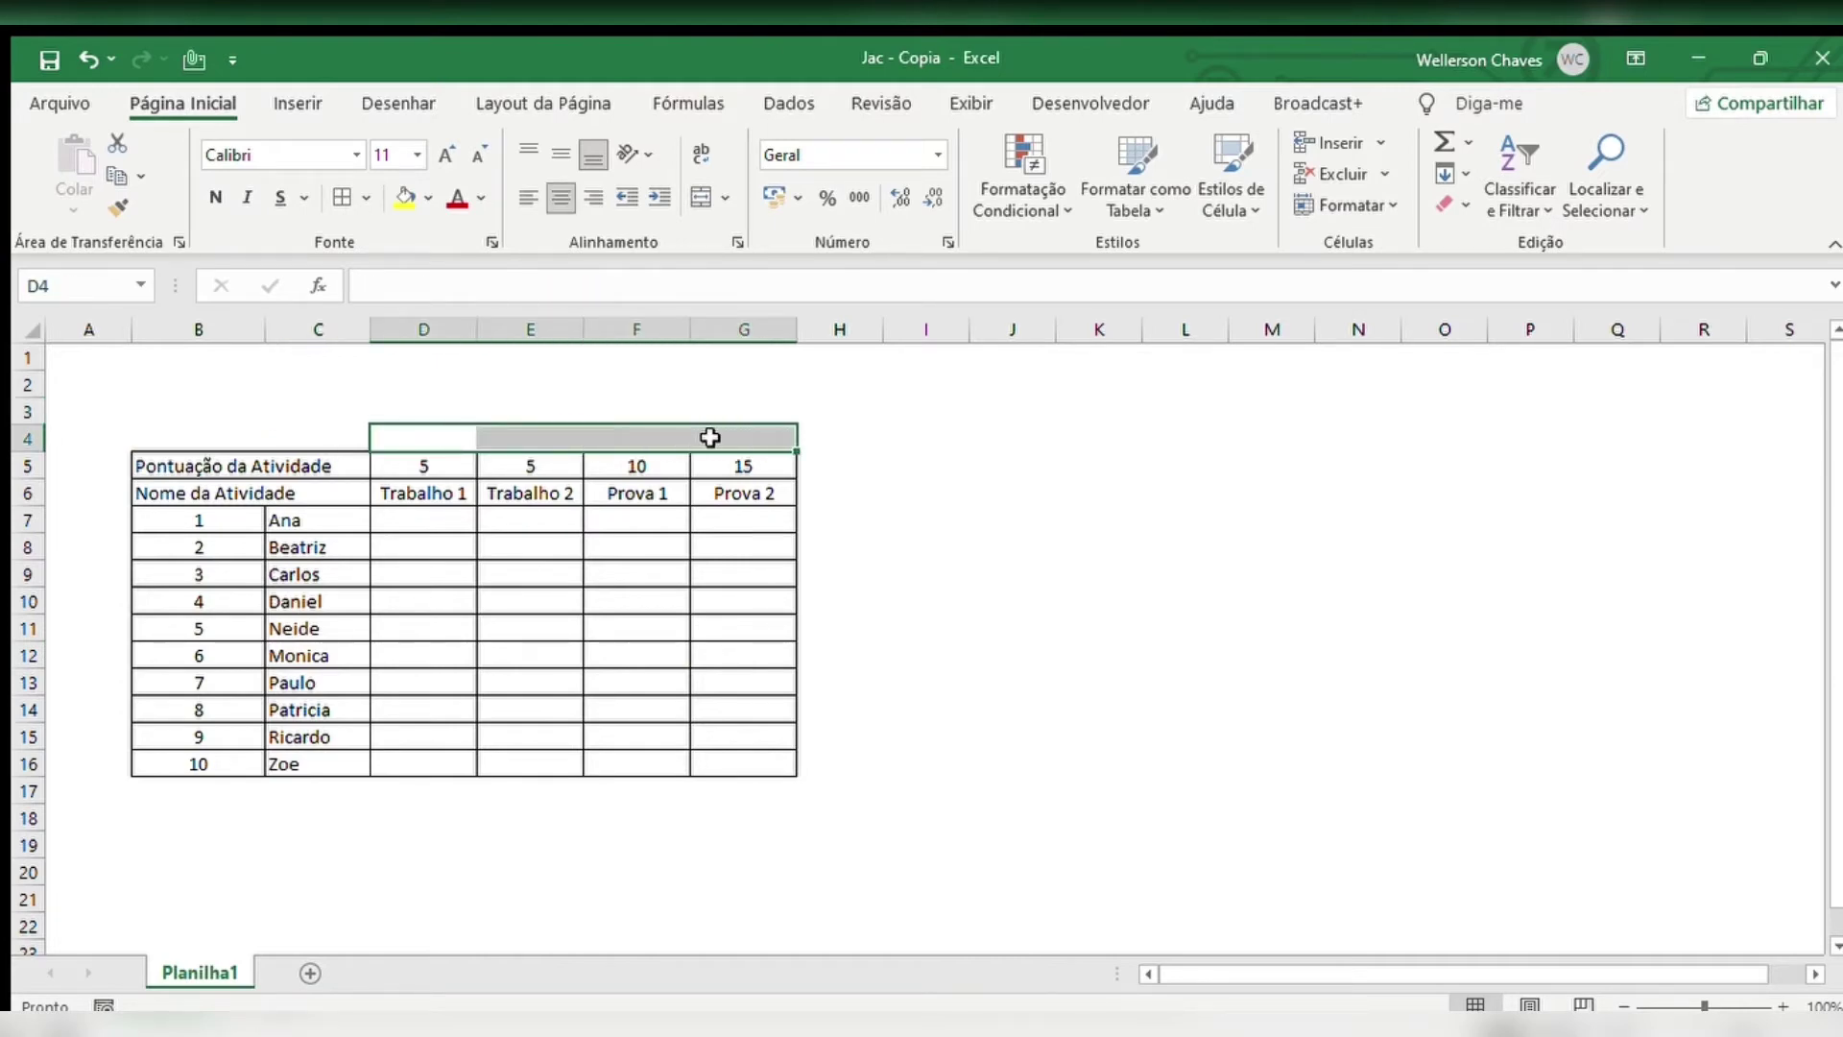
pyautogui.click(701, 197)
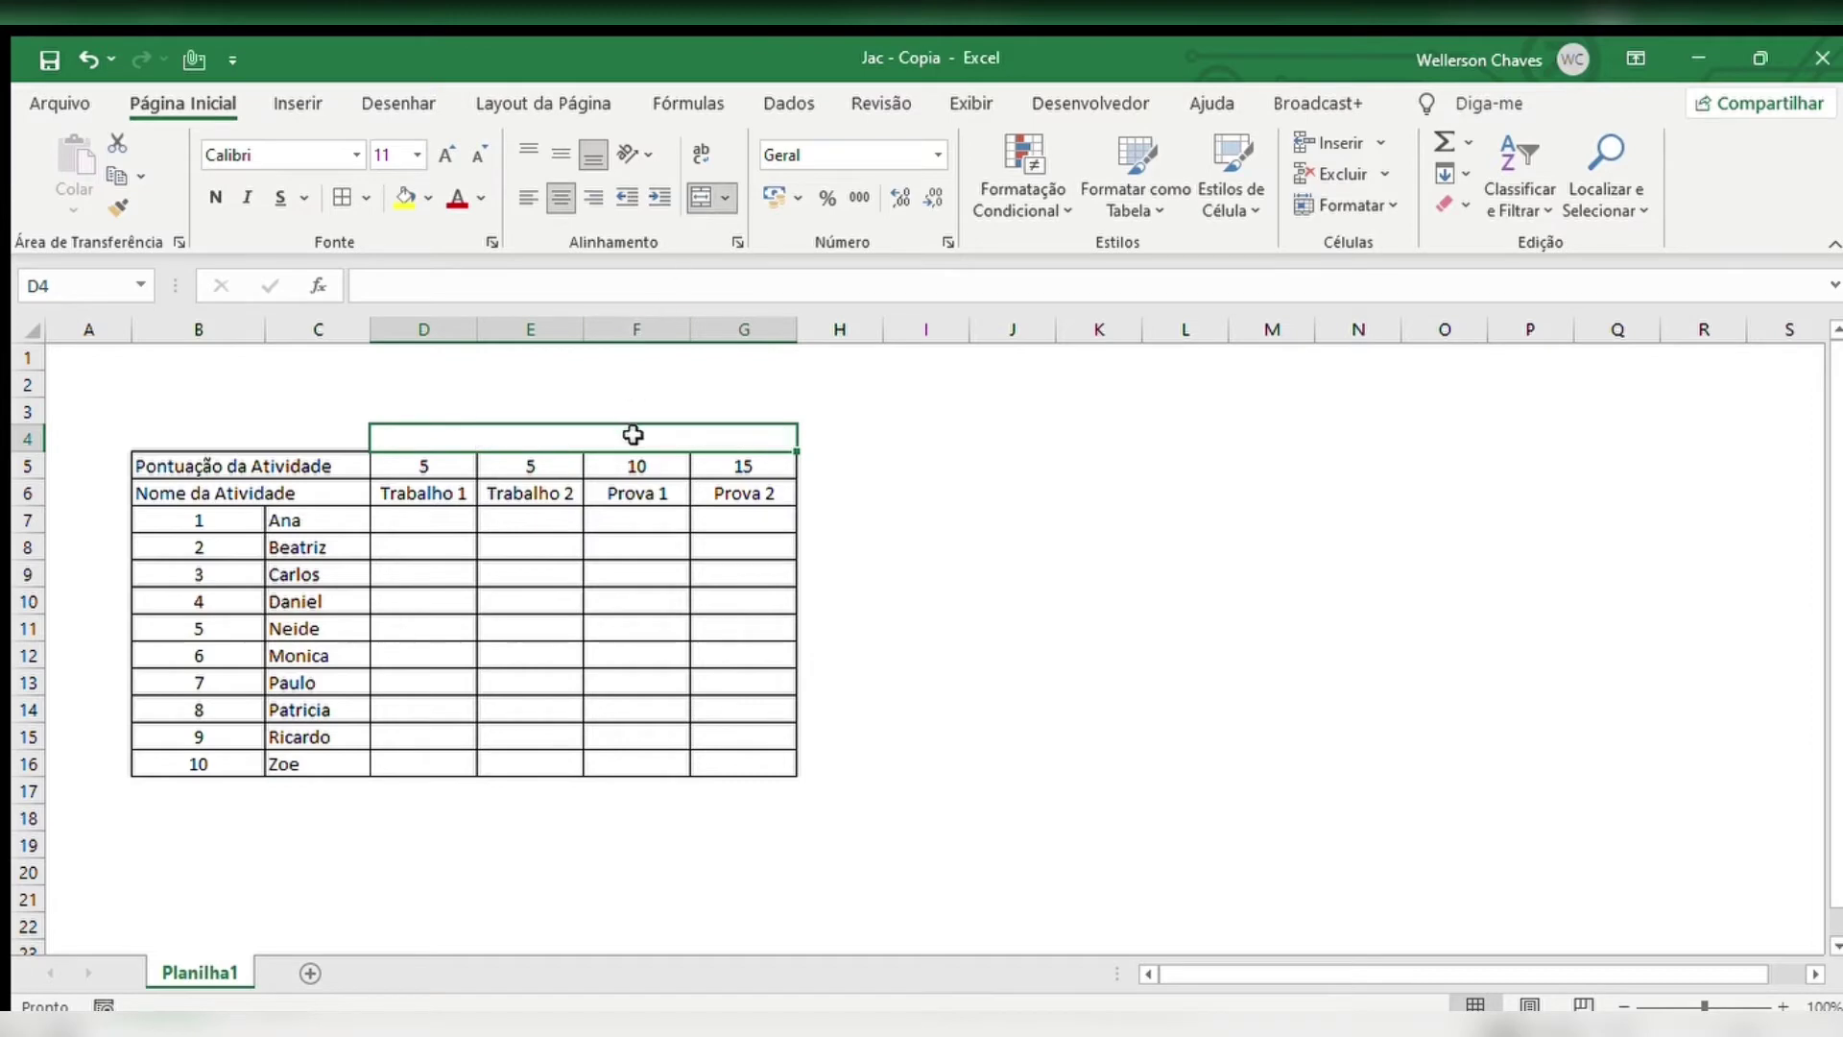
pyautogui.write('Pontuaç')
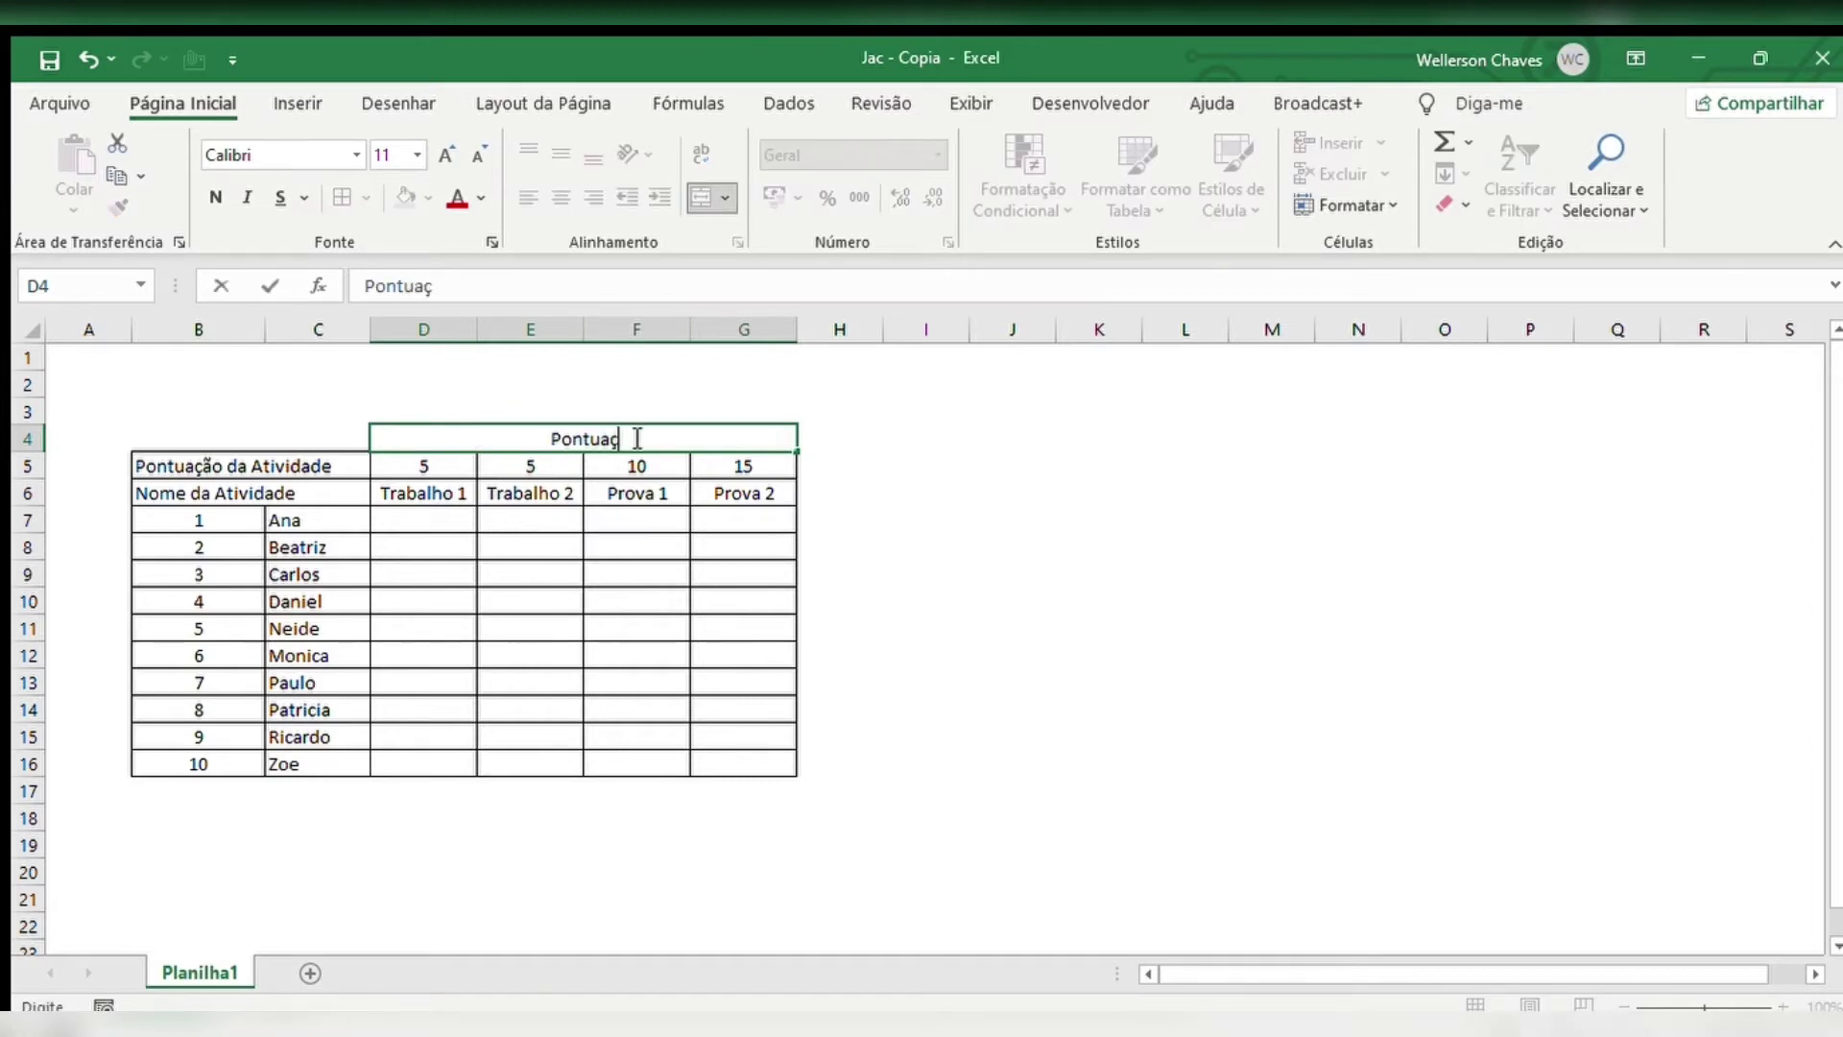
pyautogui.write('ão')
pyautogui.press('Return')
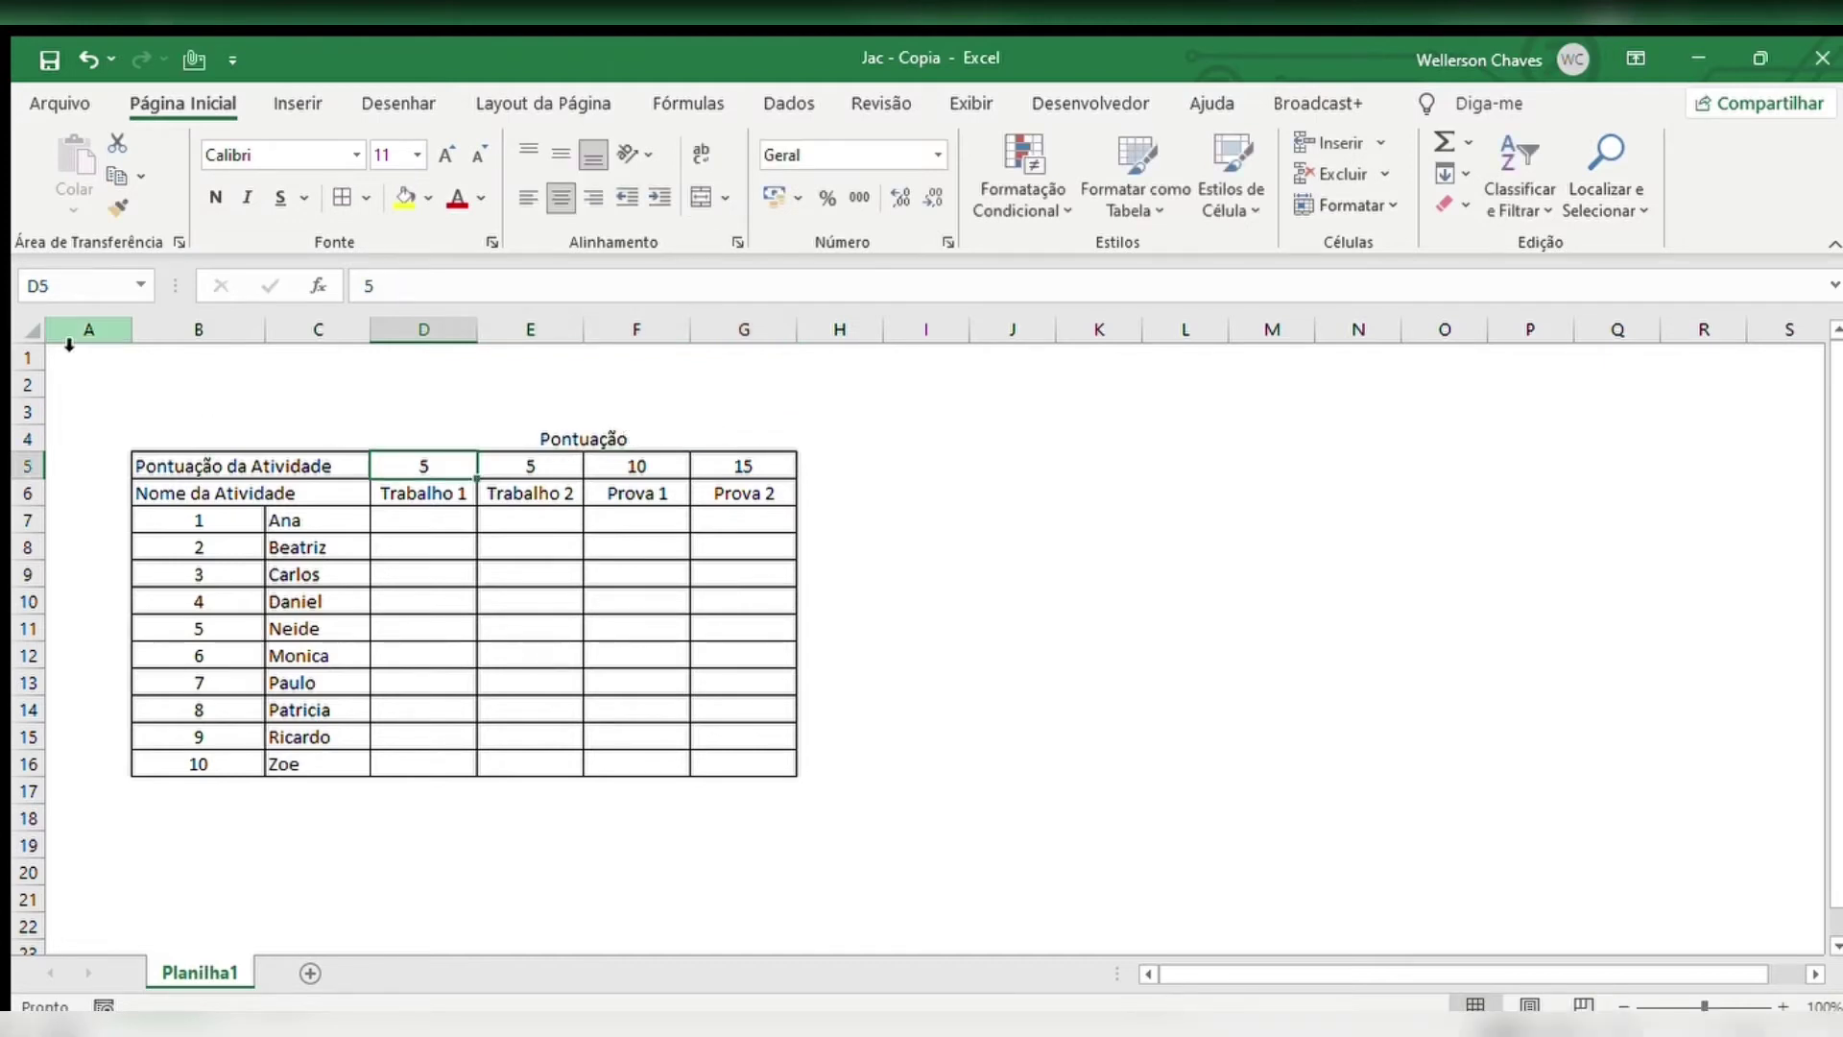
# Align the contents of every cell on the sheet to the vertical middle
pyautogui.click(38, 330)
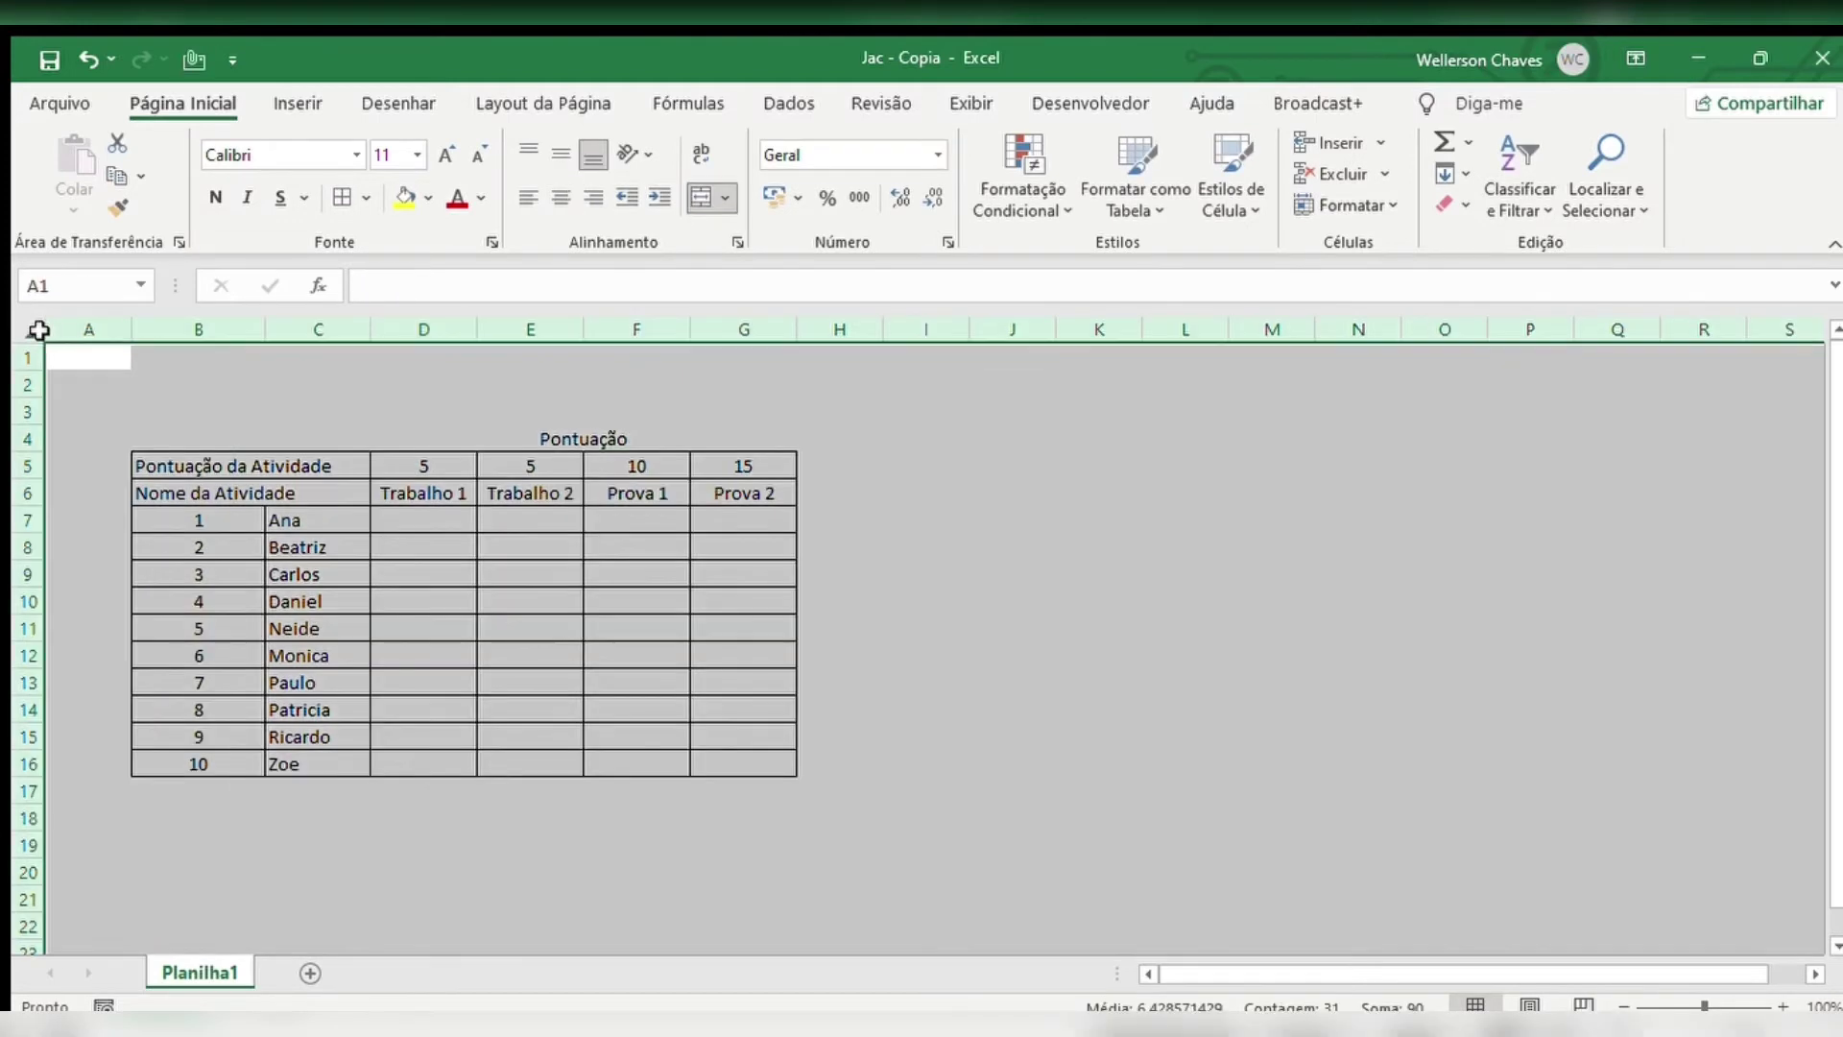
pyautogui.click(562, 153)
pyautogui.click(495, 459)
pyautogui.click(475, 436)
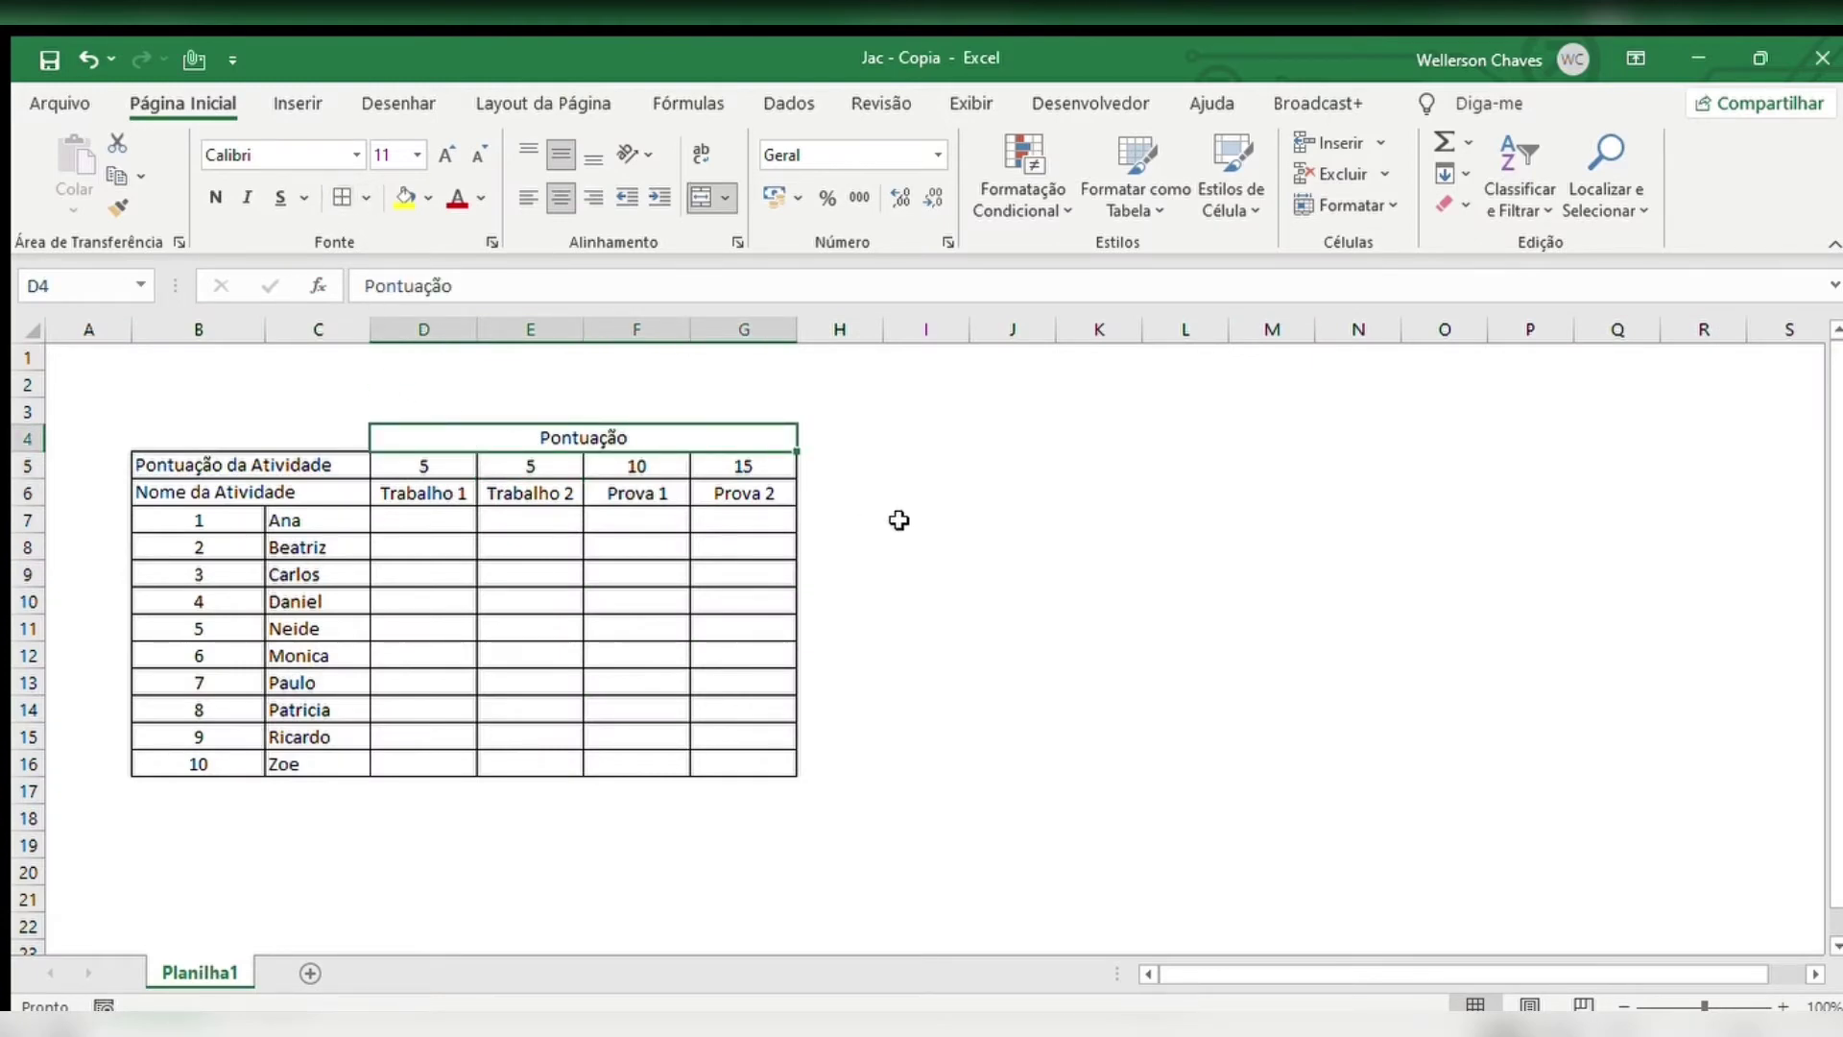
# Put an AutoSum =SOMA(D5:G5) in H5, giving 35
pyautogui.click(871, 458)
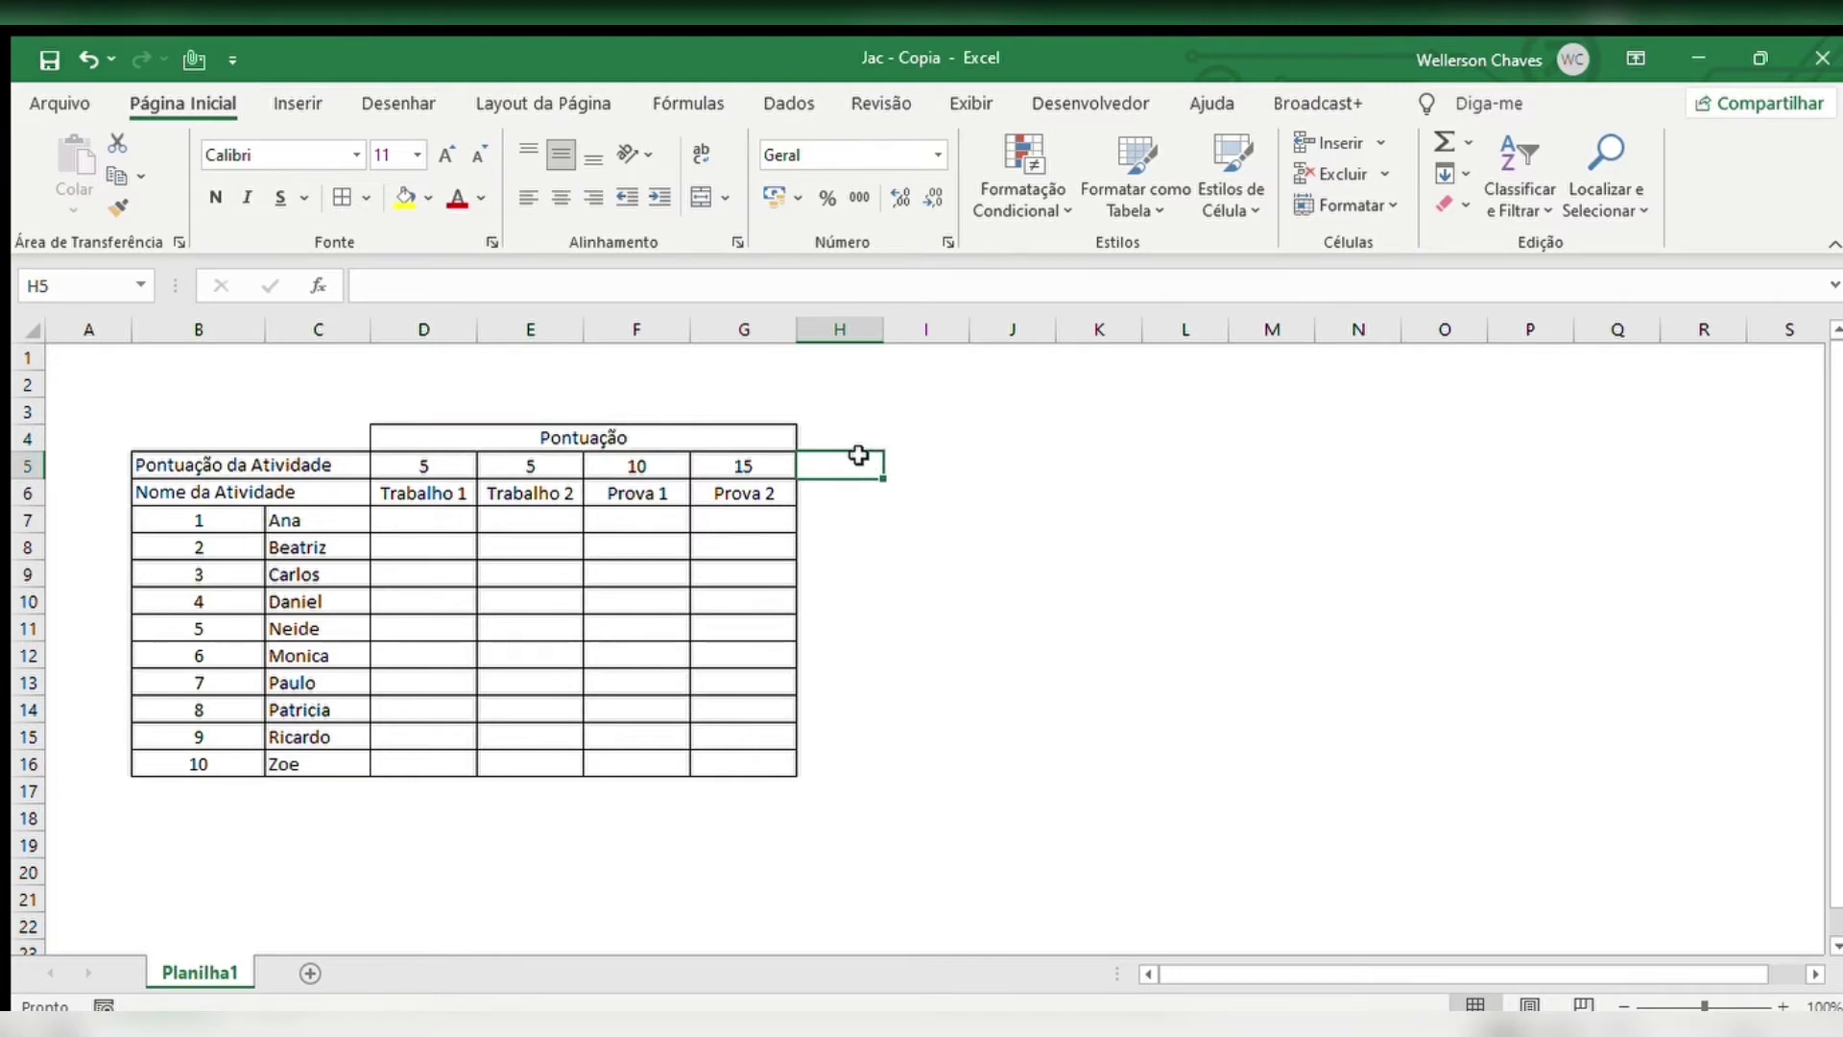
pyautogui.hotkey('alt', '=')
pyautogui.press('Return')
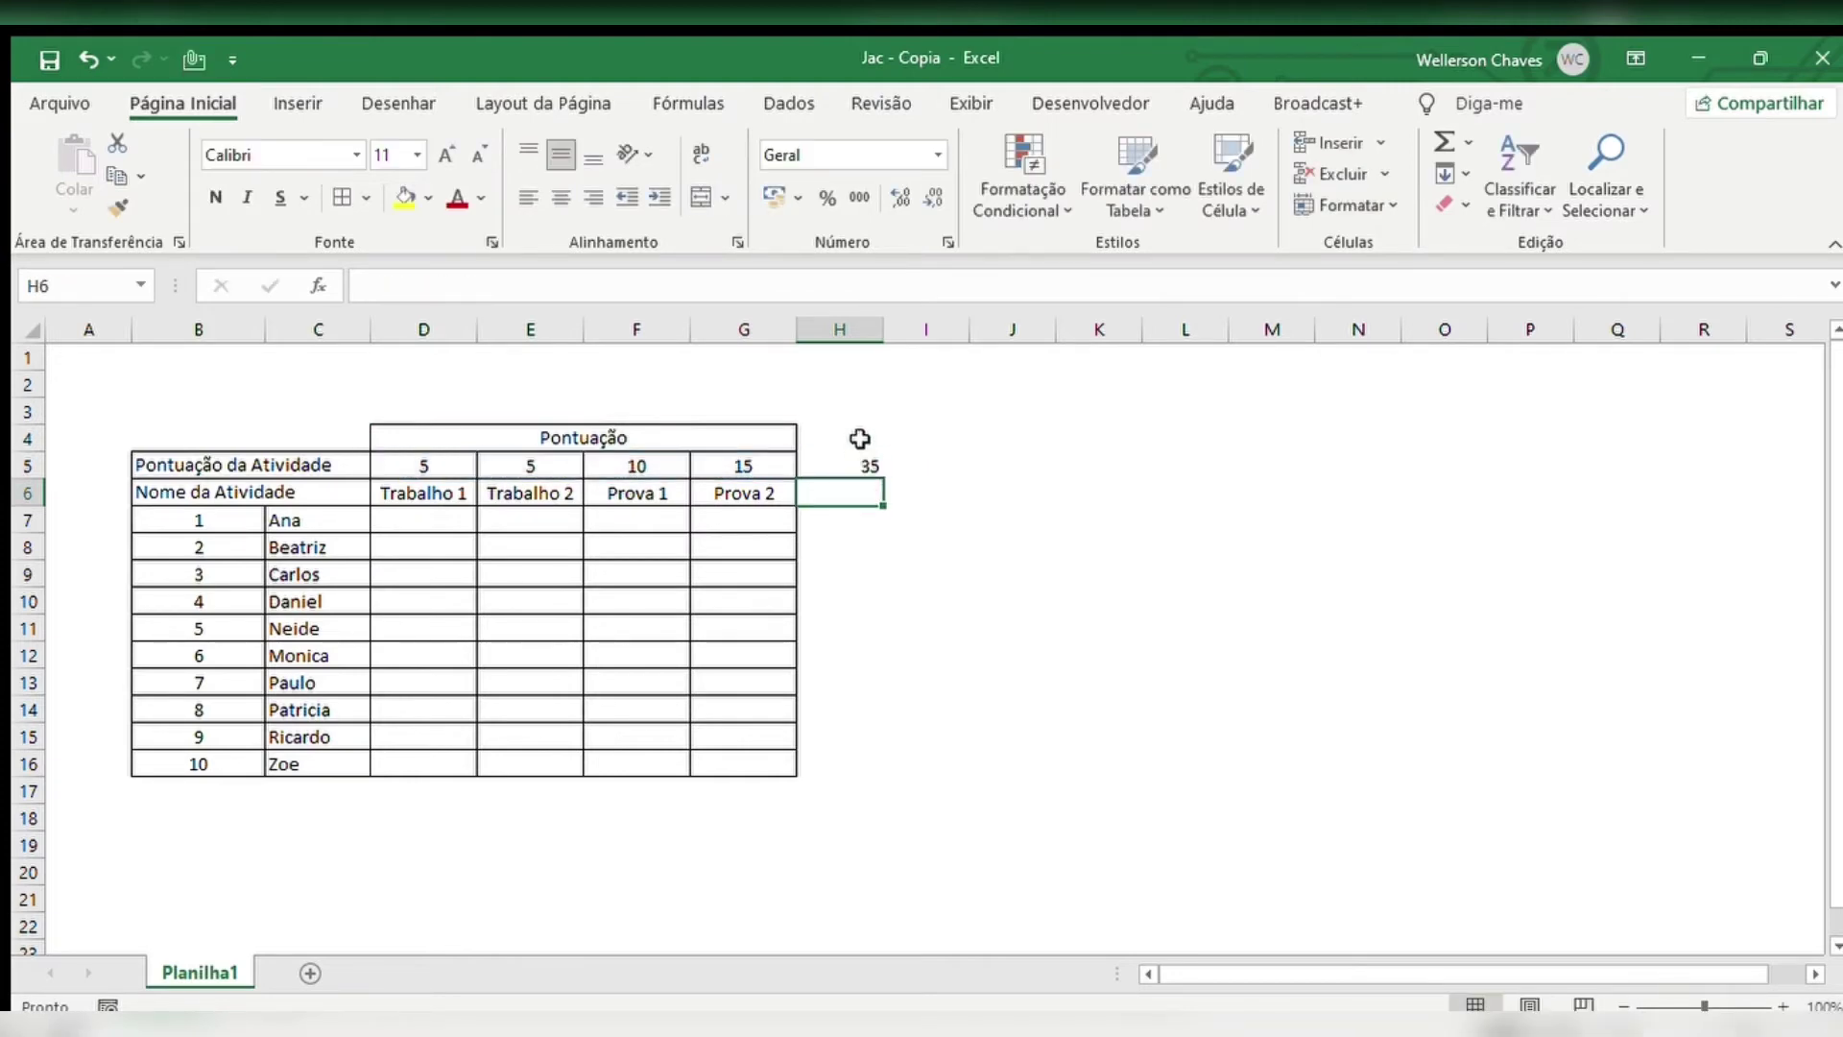
# Add a centred 'Total' heading in H4 and border H4:H16
pyautogui.click(859, 439)
pyautogui.write('To')
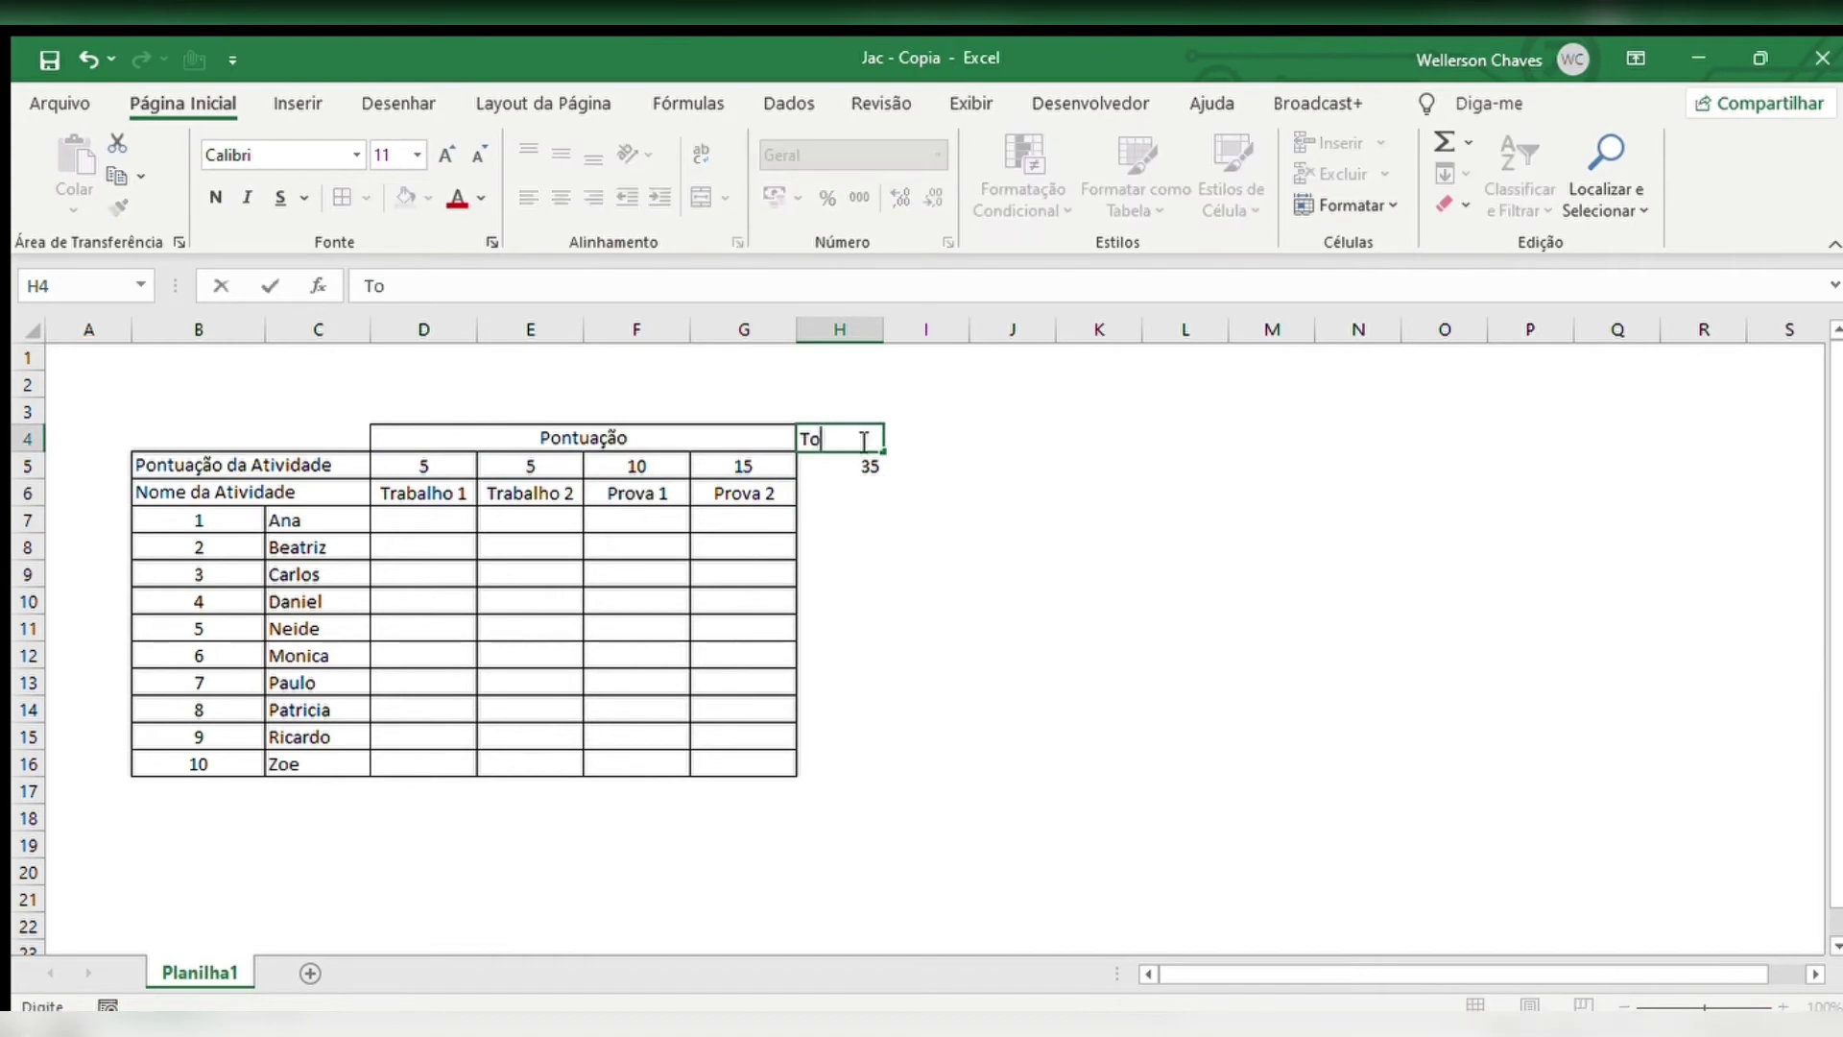
pyautogui.write('tal')
pyautogui.press('Return')
pyautogui.click(861, 439)
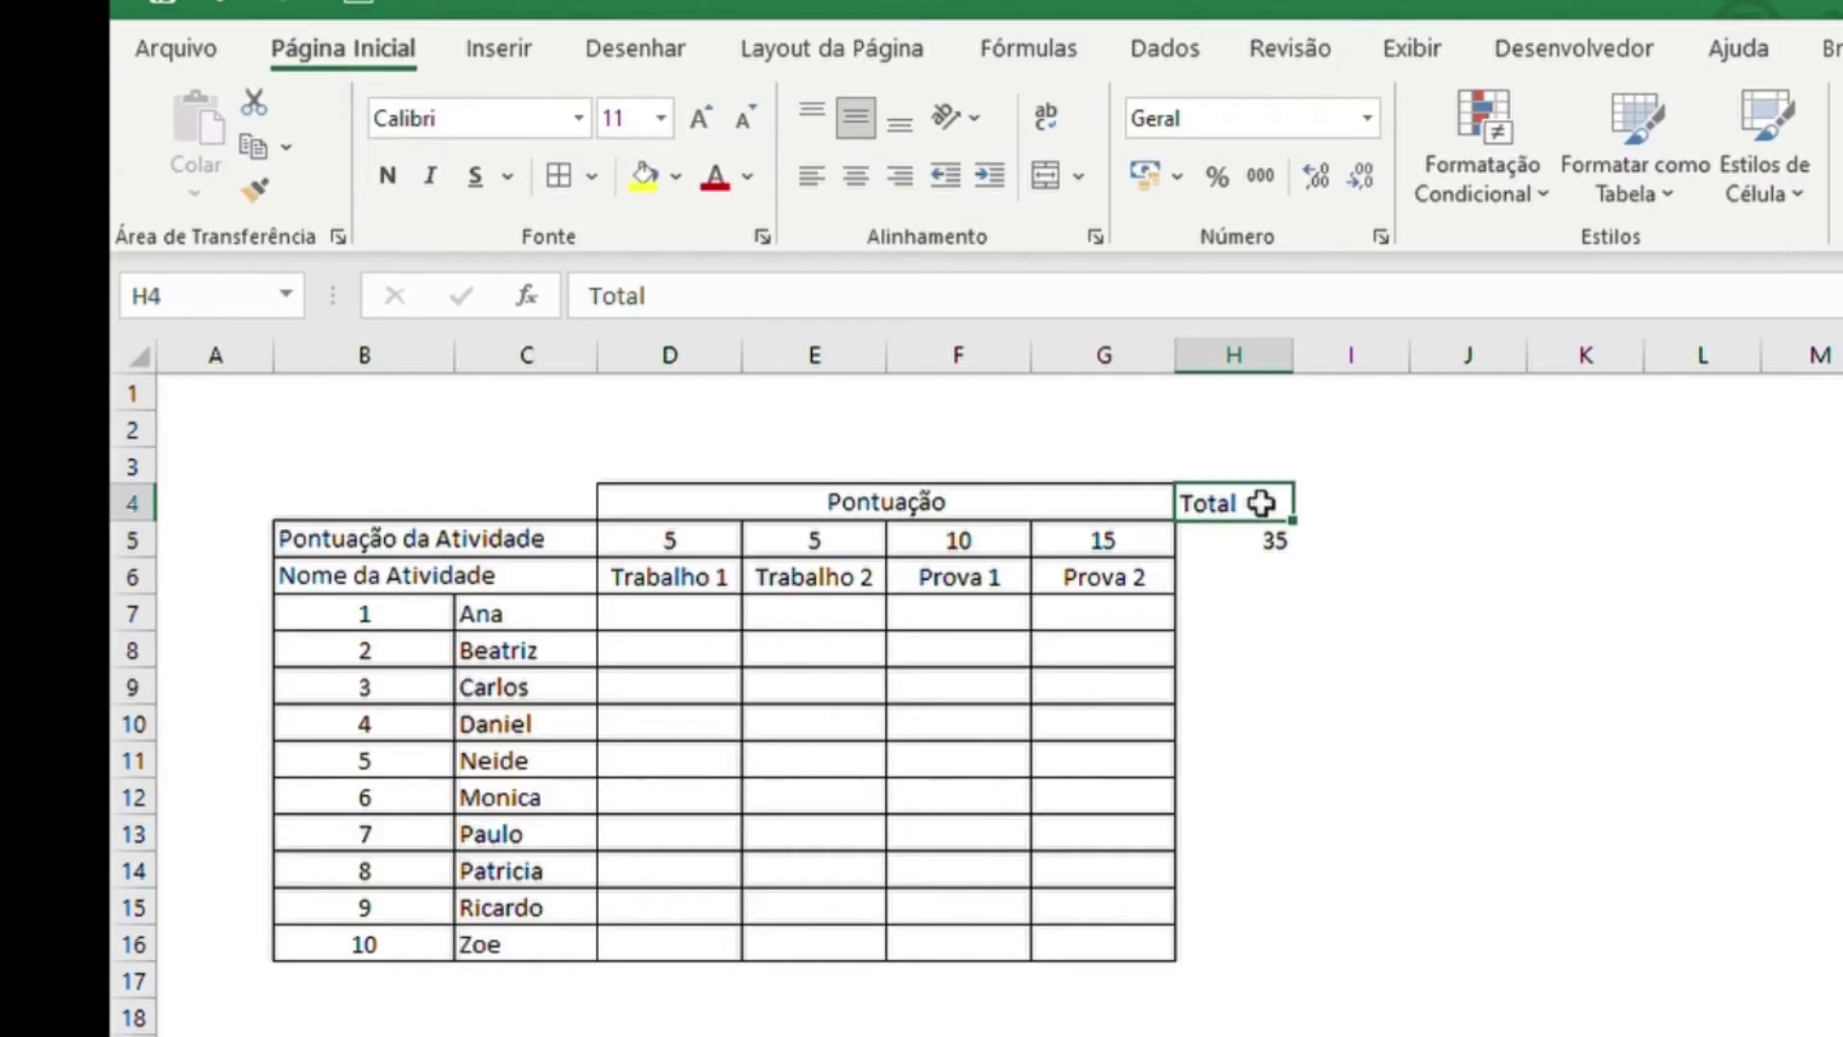
pyautogui.click(856, 176)
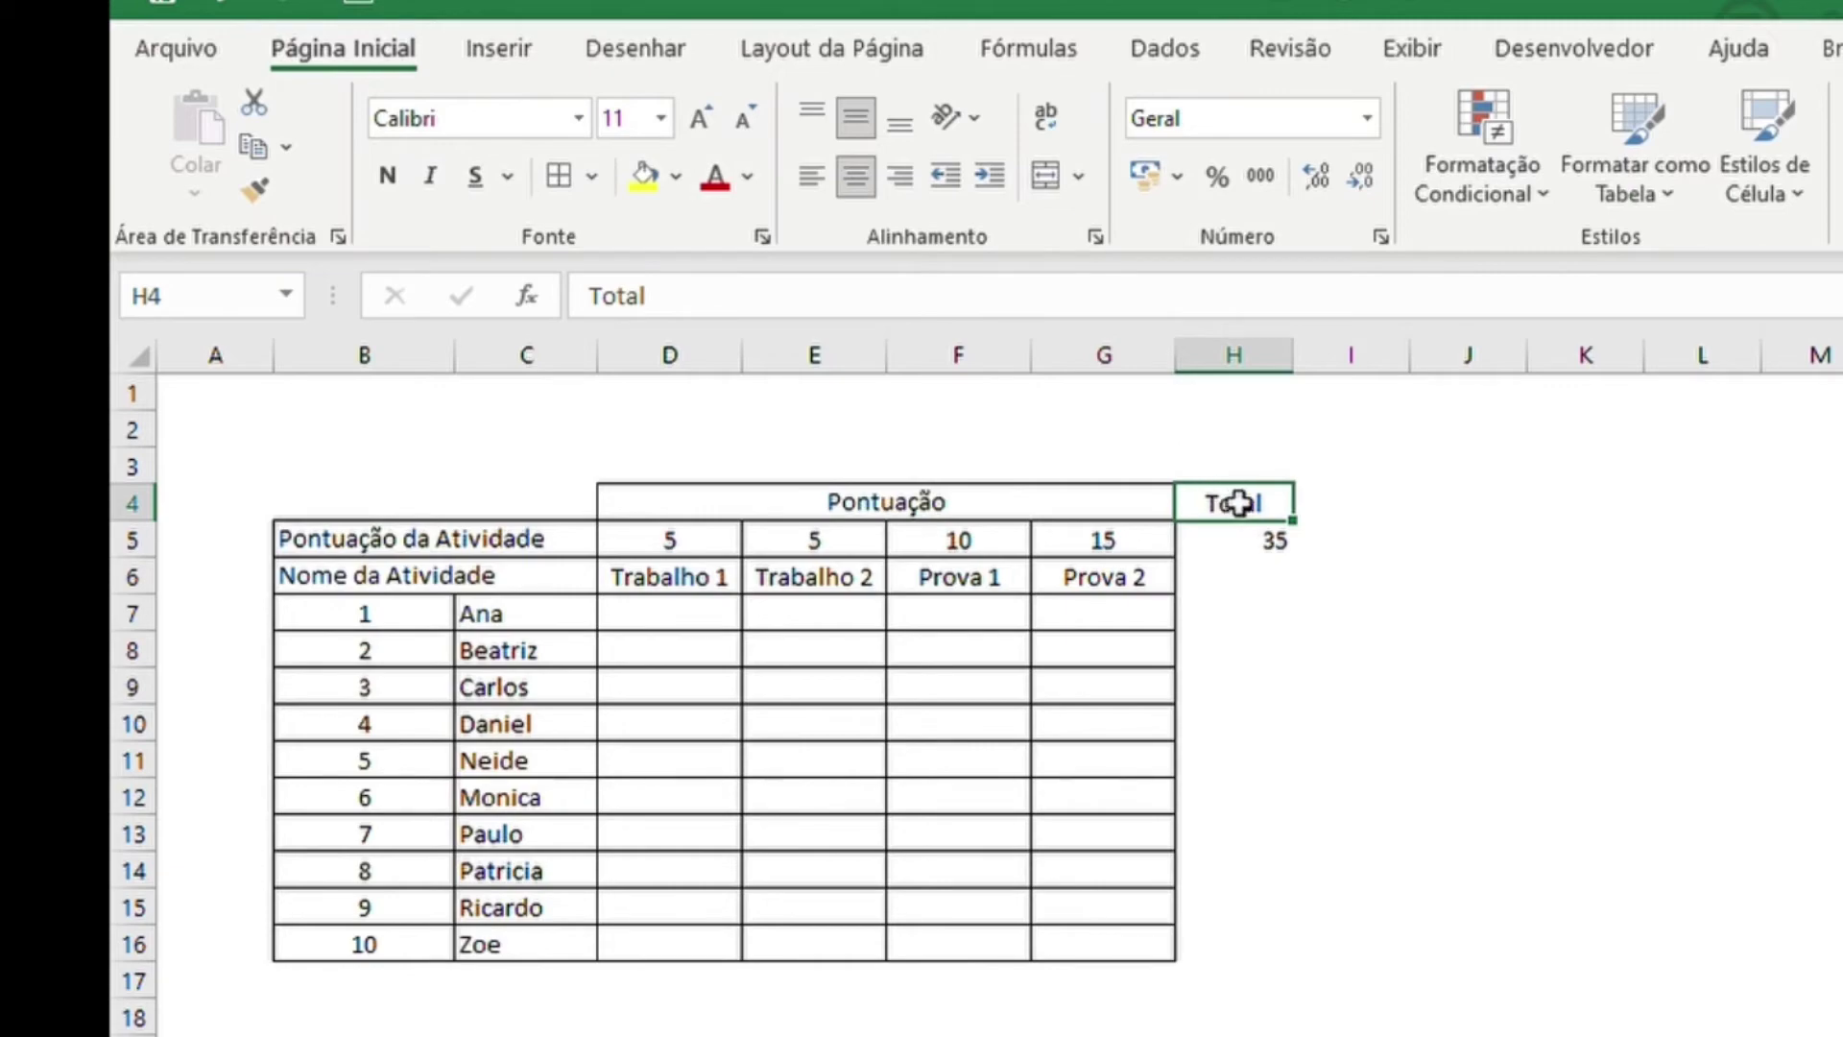
pyautogui.moveTo(1230, 499); pyautogui.dragTo(1258, 956)
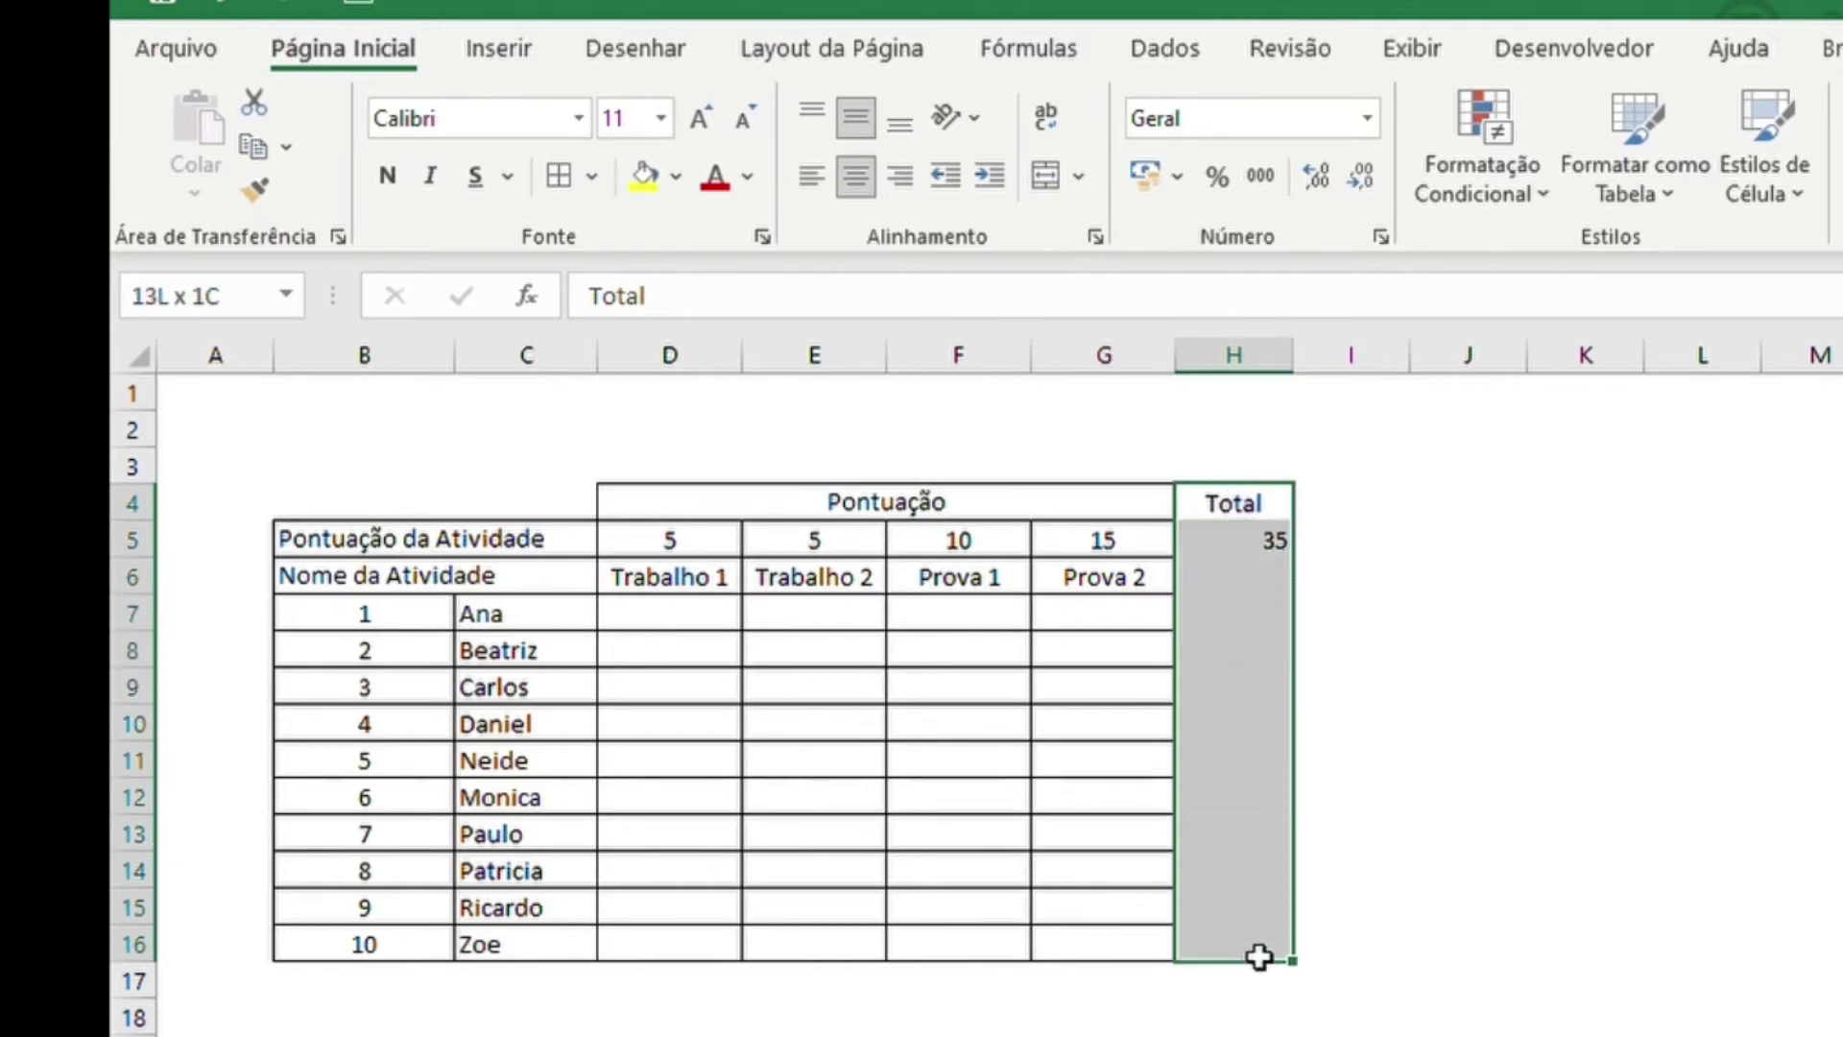
pyautogui.click(538, 177)
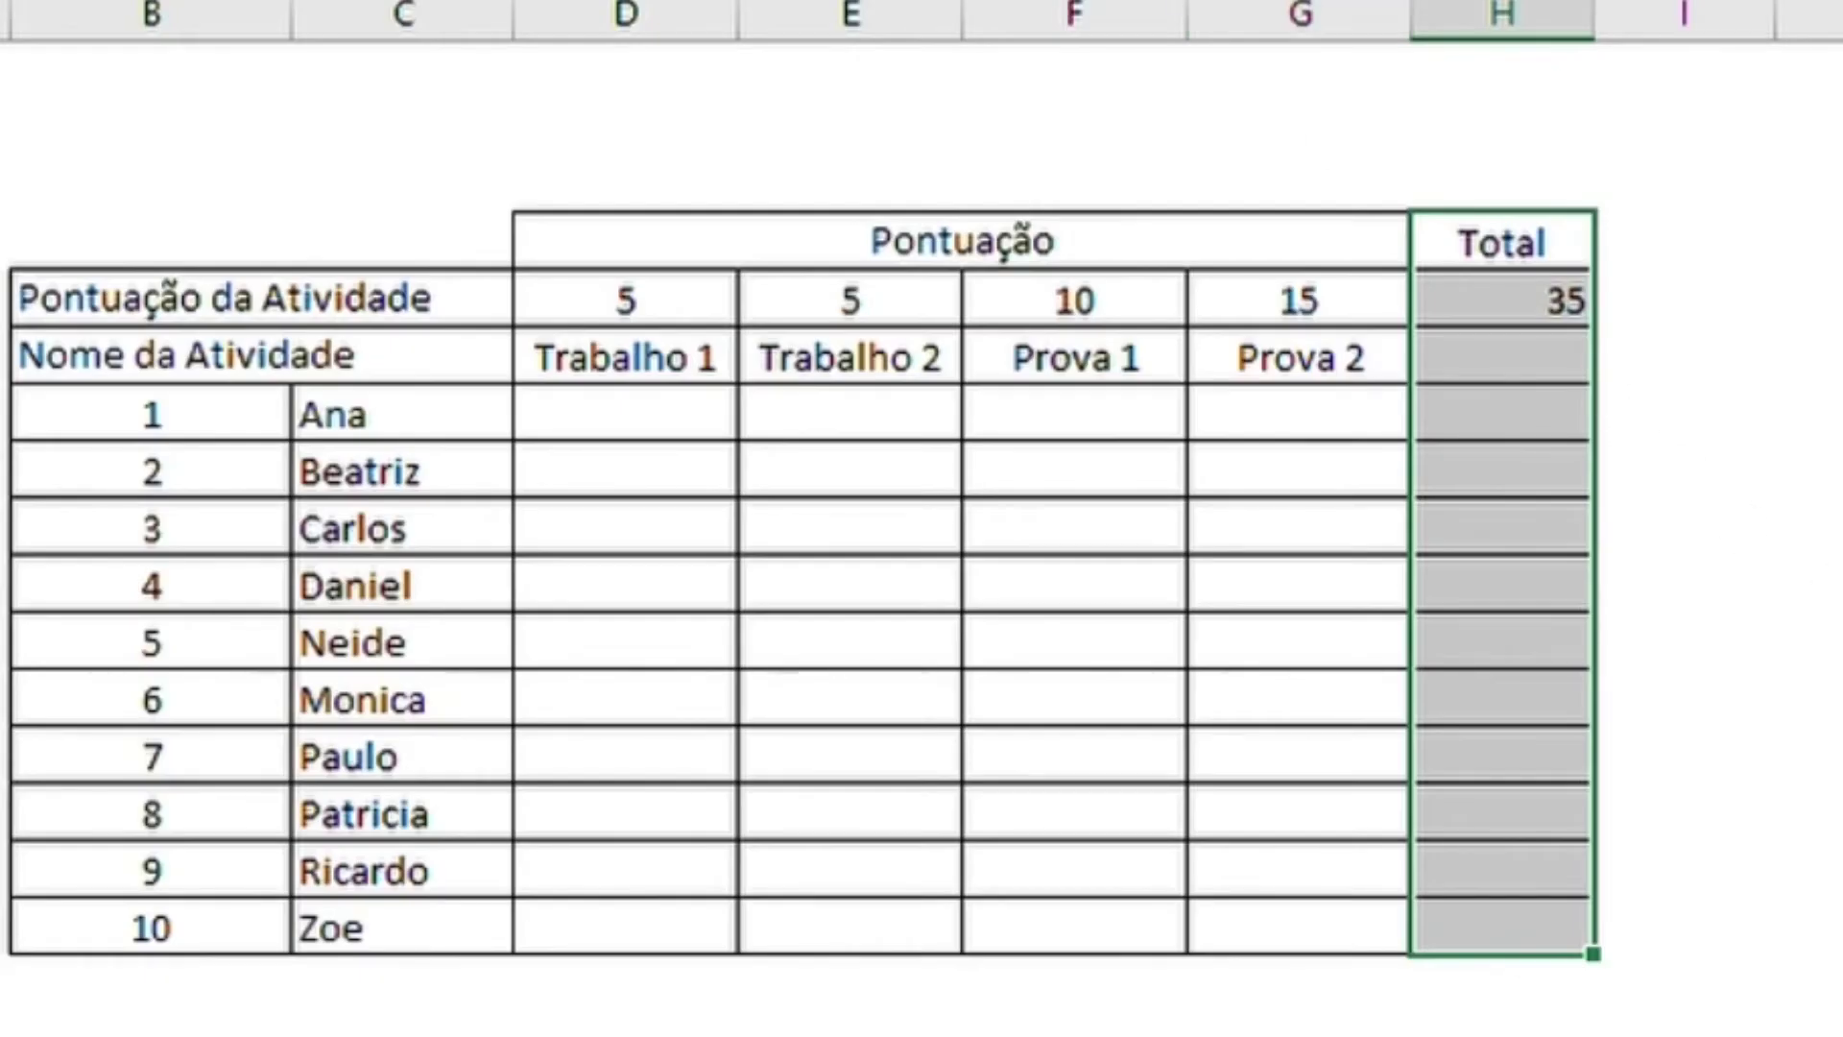
# Centre the 35 in H5 and merge H5:H6 into one cell
pyautogui.click(1613, 519)
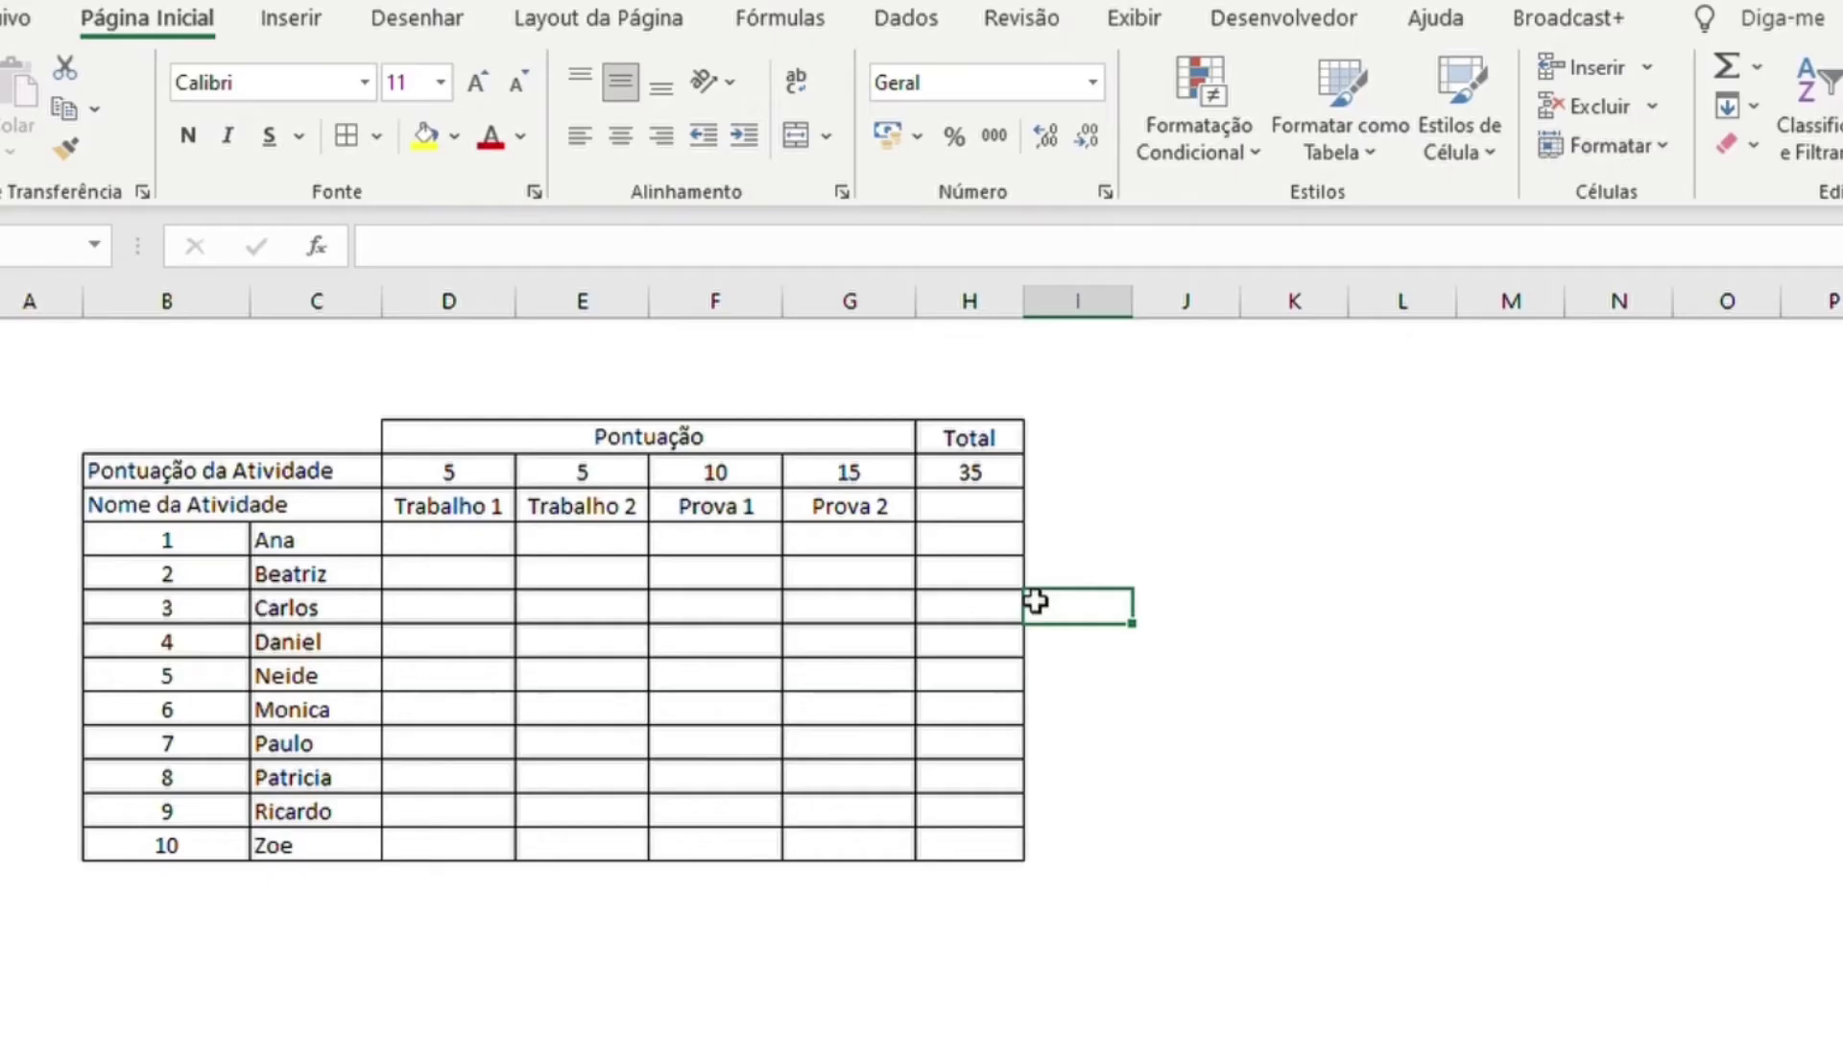
pyautogui.click(963, 515)
pyautogui.click(984, 474)
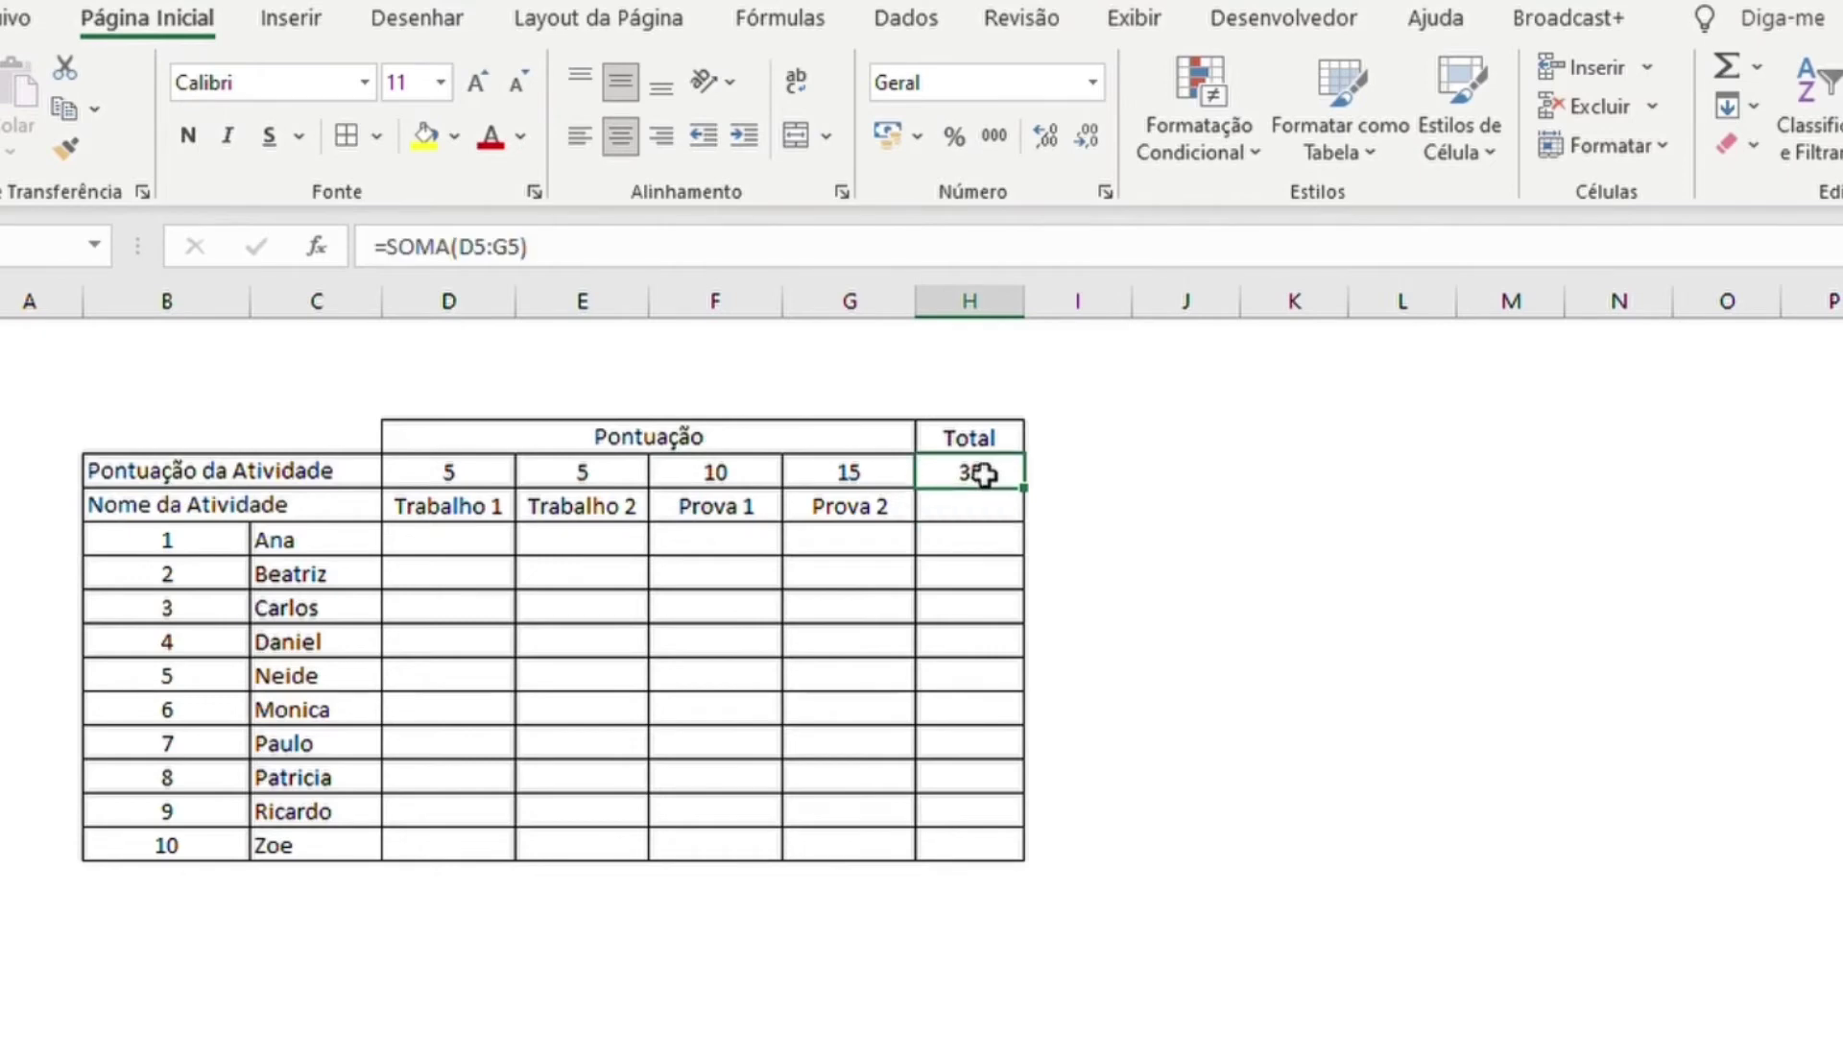
pyautogui.moveTo(984, 474); pyautogui.dragTo(979, 504)
pyautogui.click(796, 135)
pyautogui.click(1236, 587)
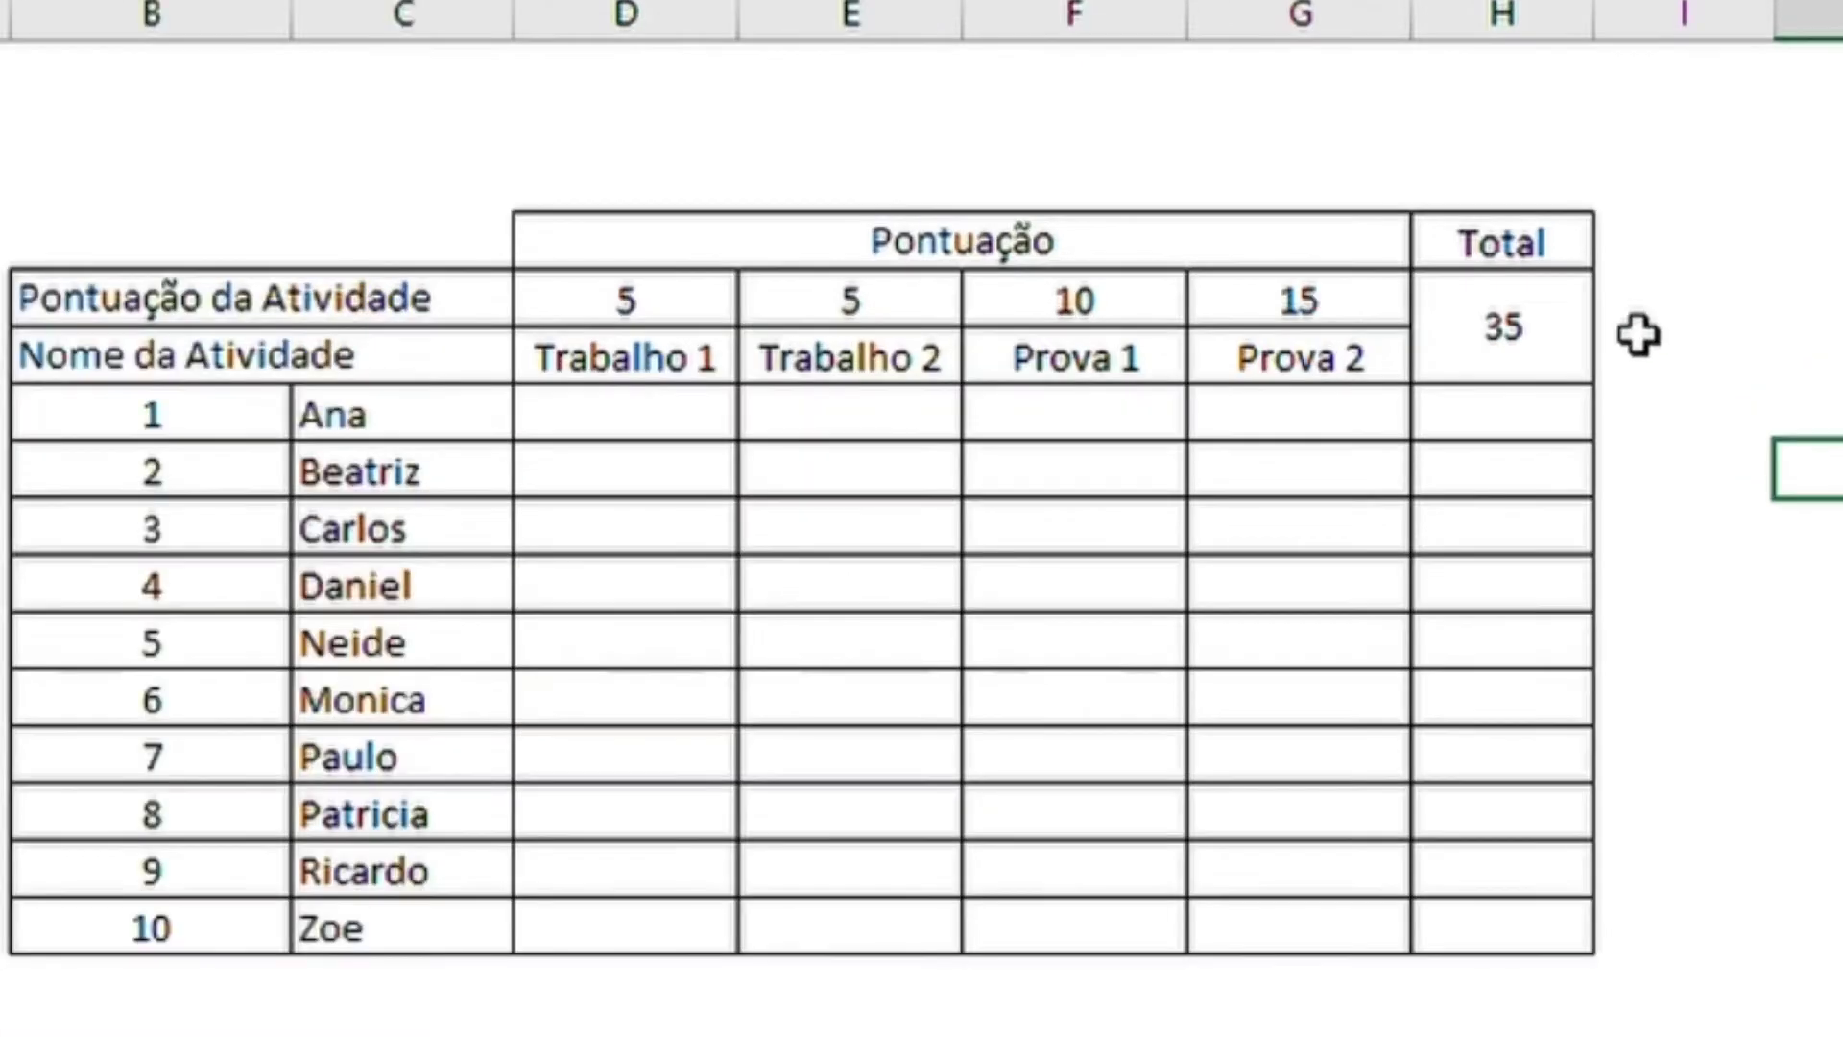
# Add a 'Média' heading in I4 beside the Total column
pyautogui.click(1526, 251)
pyautogui.moveTo(1526, 251)
pyautogui.mouseDown()
pyautogui.moveTo(1557, 923)
pyautogui.moveTo(1744, 938)
pyautogui.mouseUp()
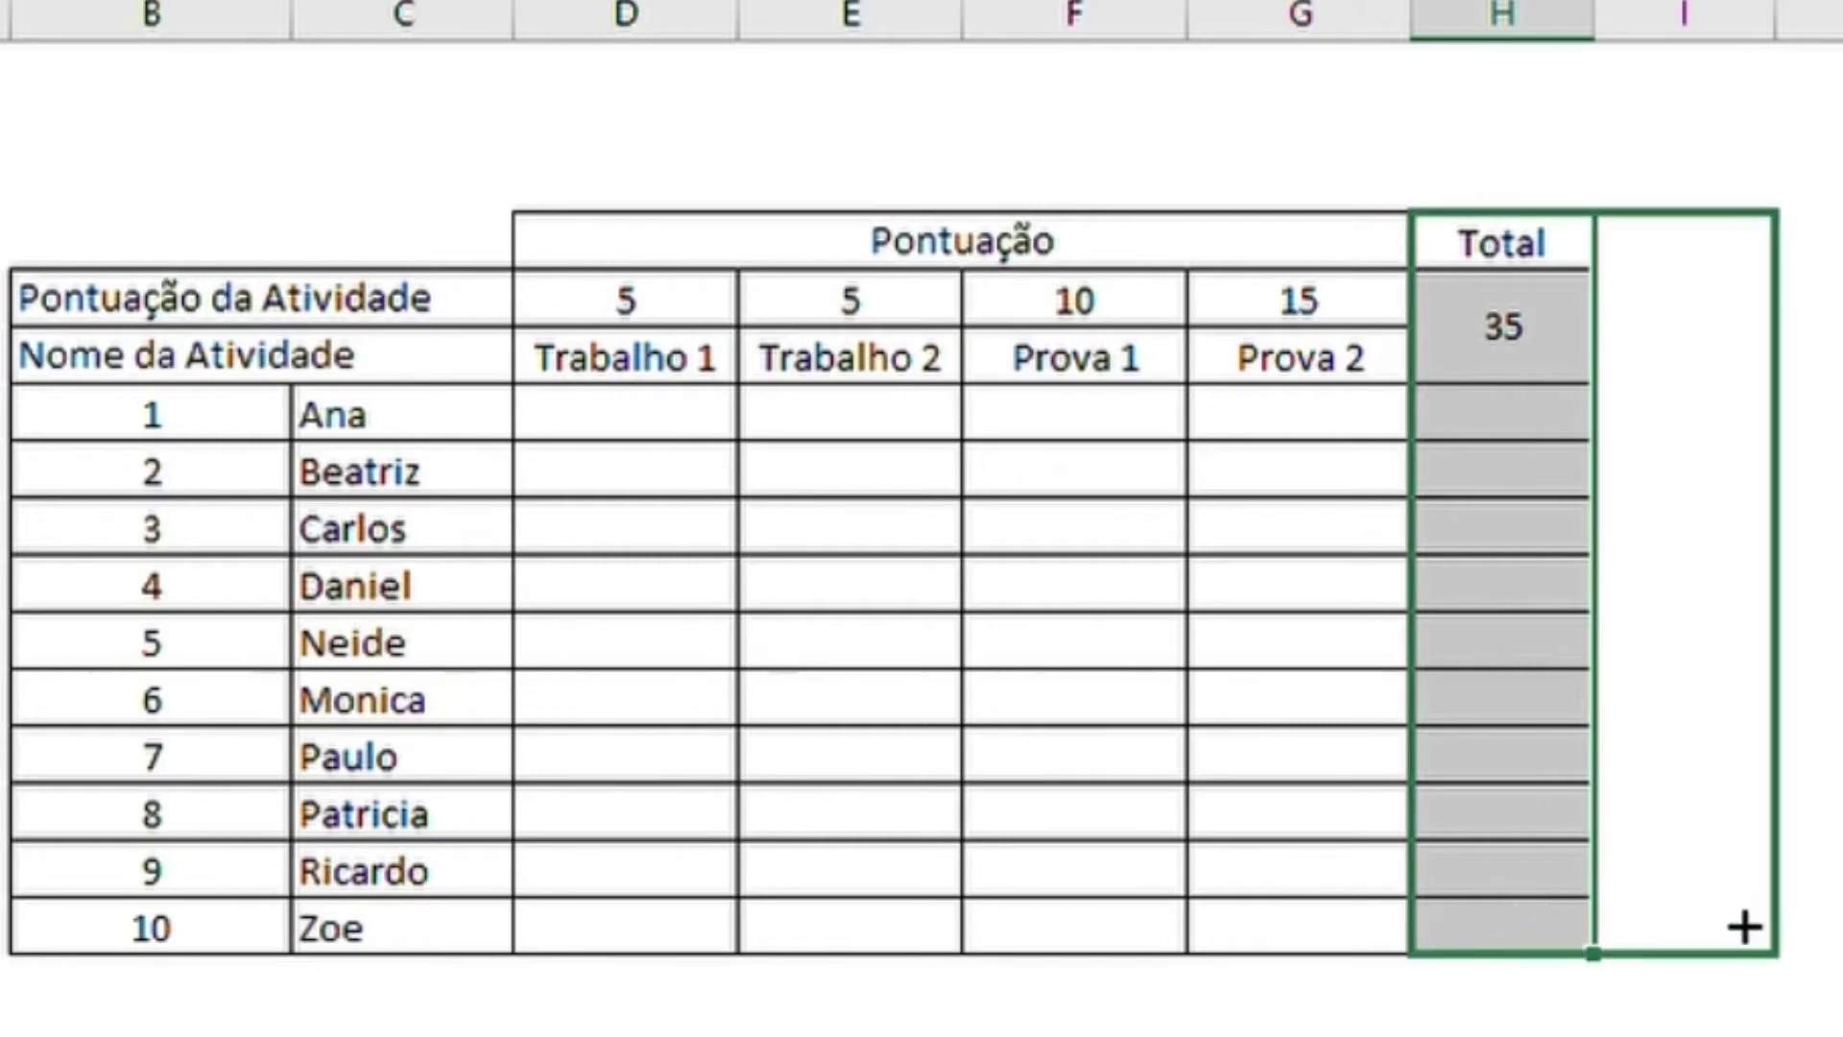
pyautogui.click(1714, 243)
pyautogui.write('M')
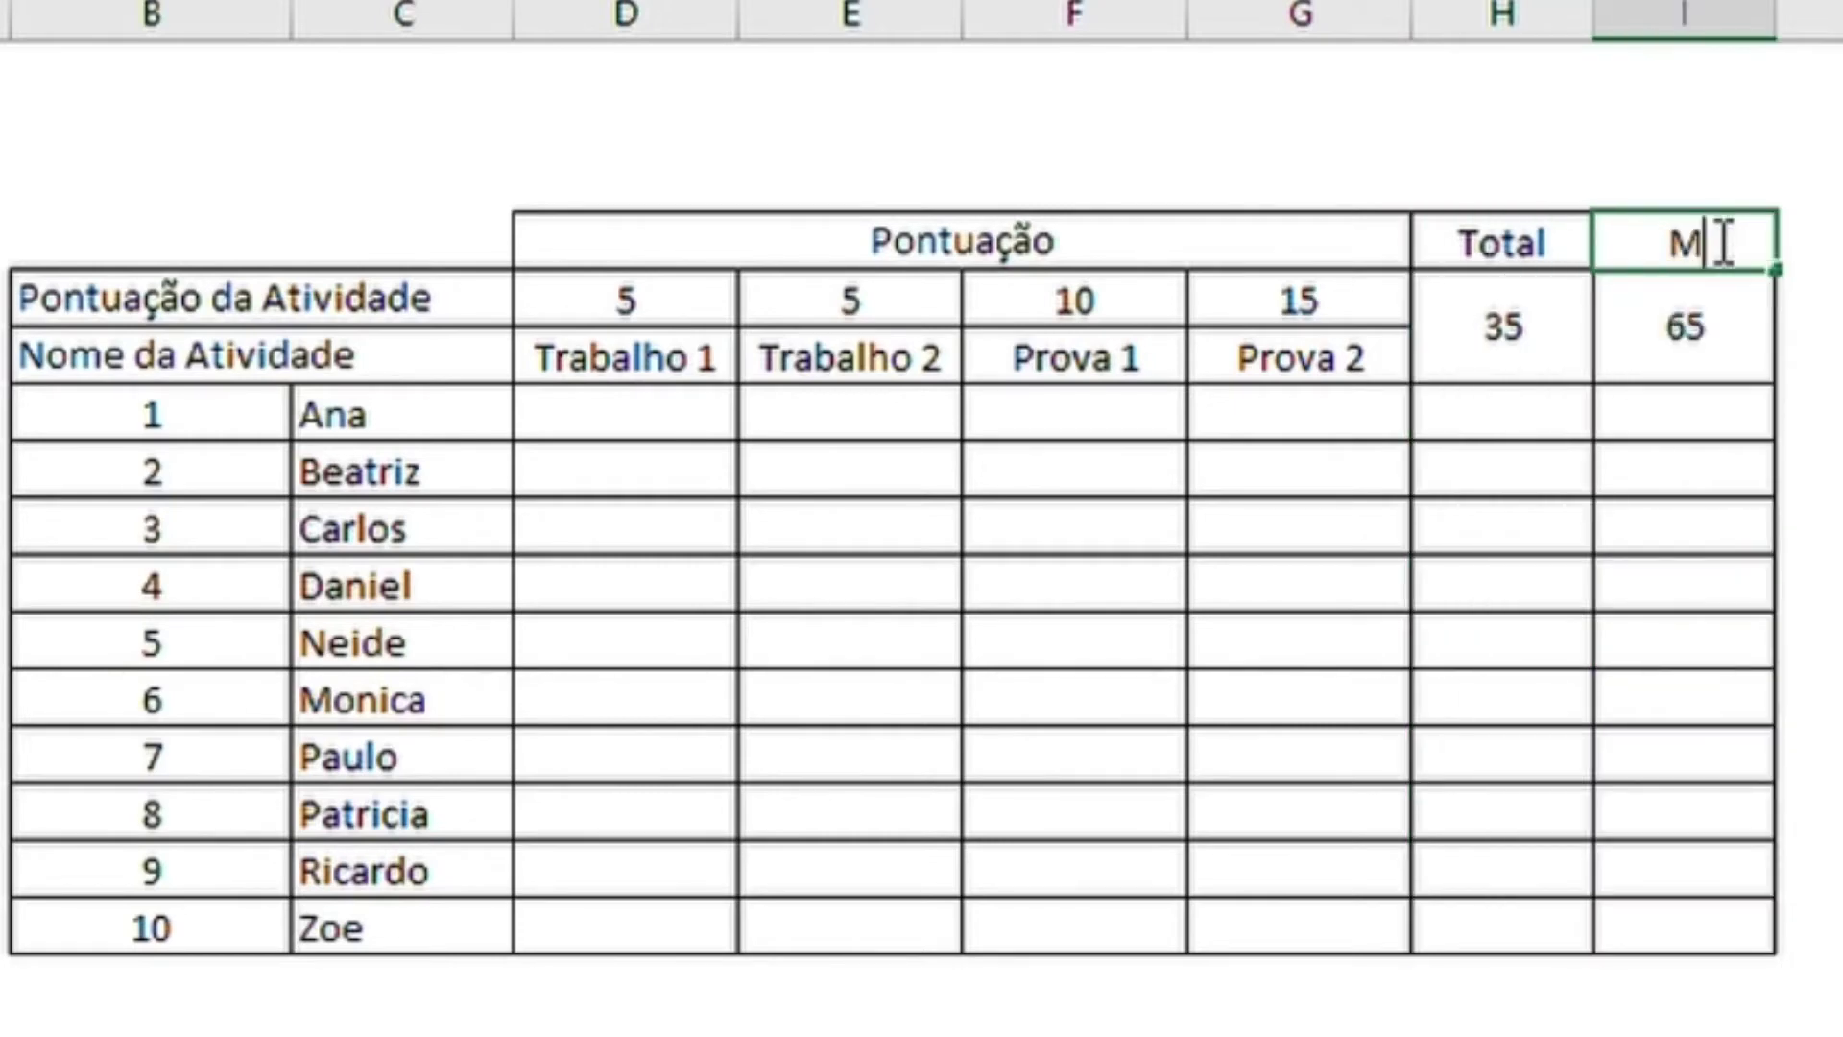
pyautogui.write('édia')
pyautogui.press('Return')
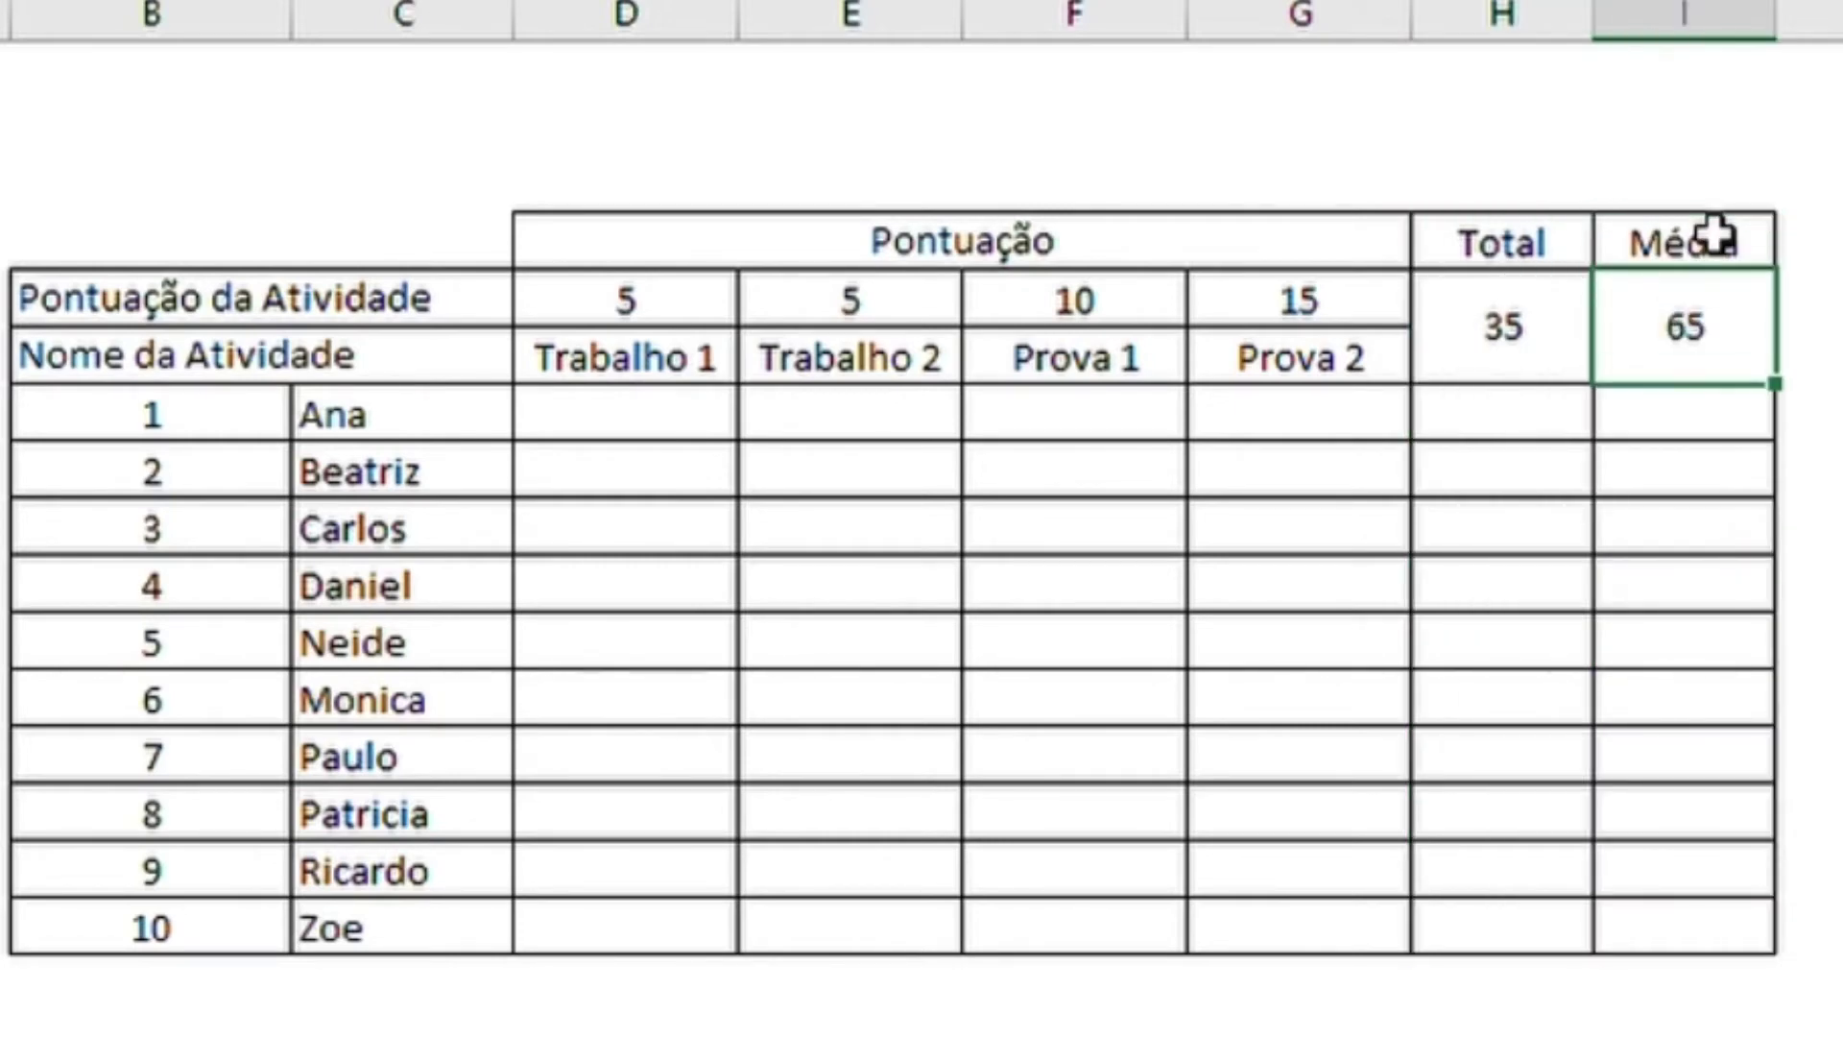
# Enter =H5*60% in the Média cell so it shows 21
pyautogui.write('=')
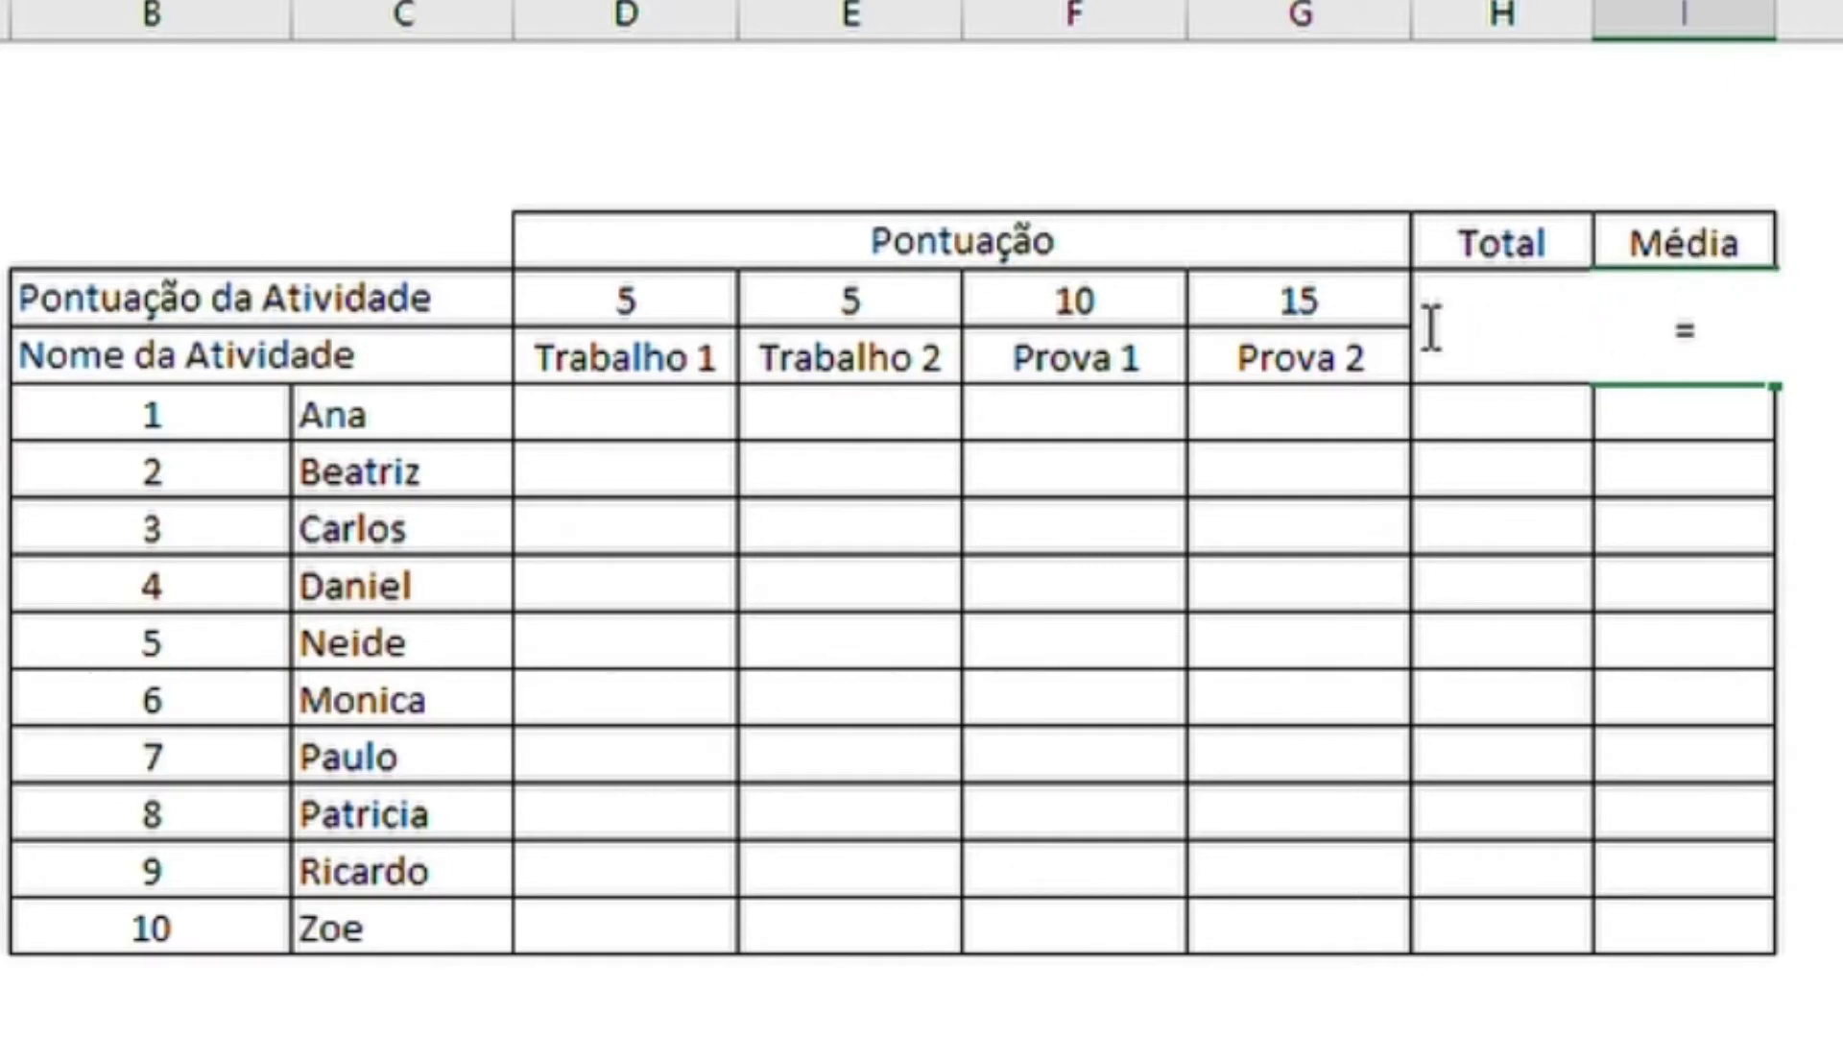
pyautogui.click(1431, 330)
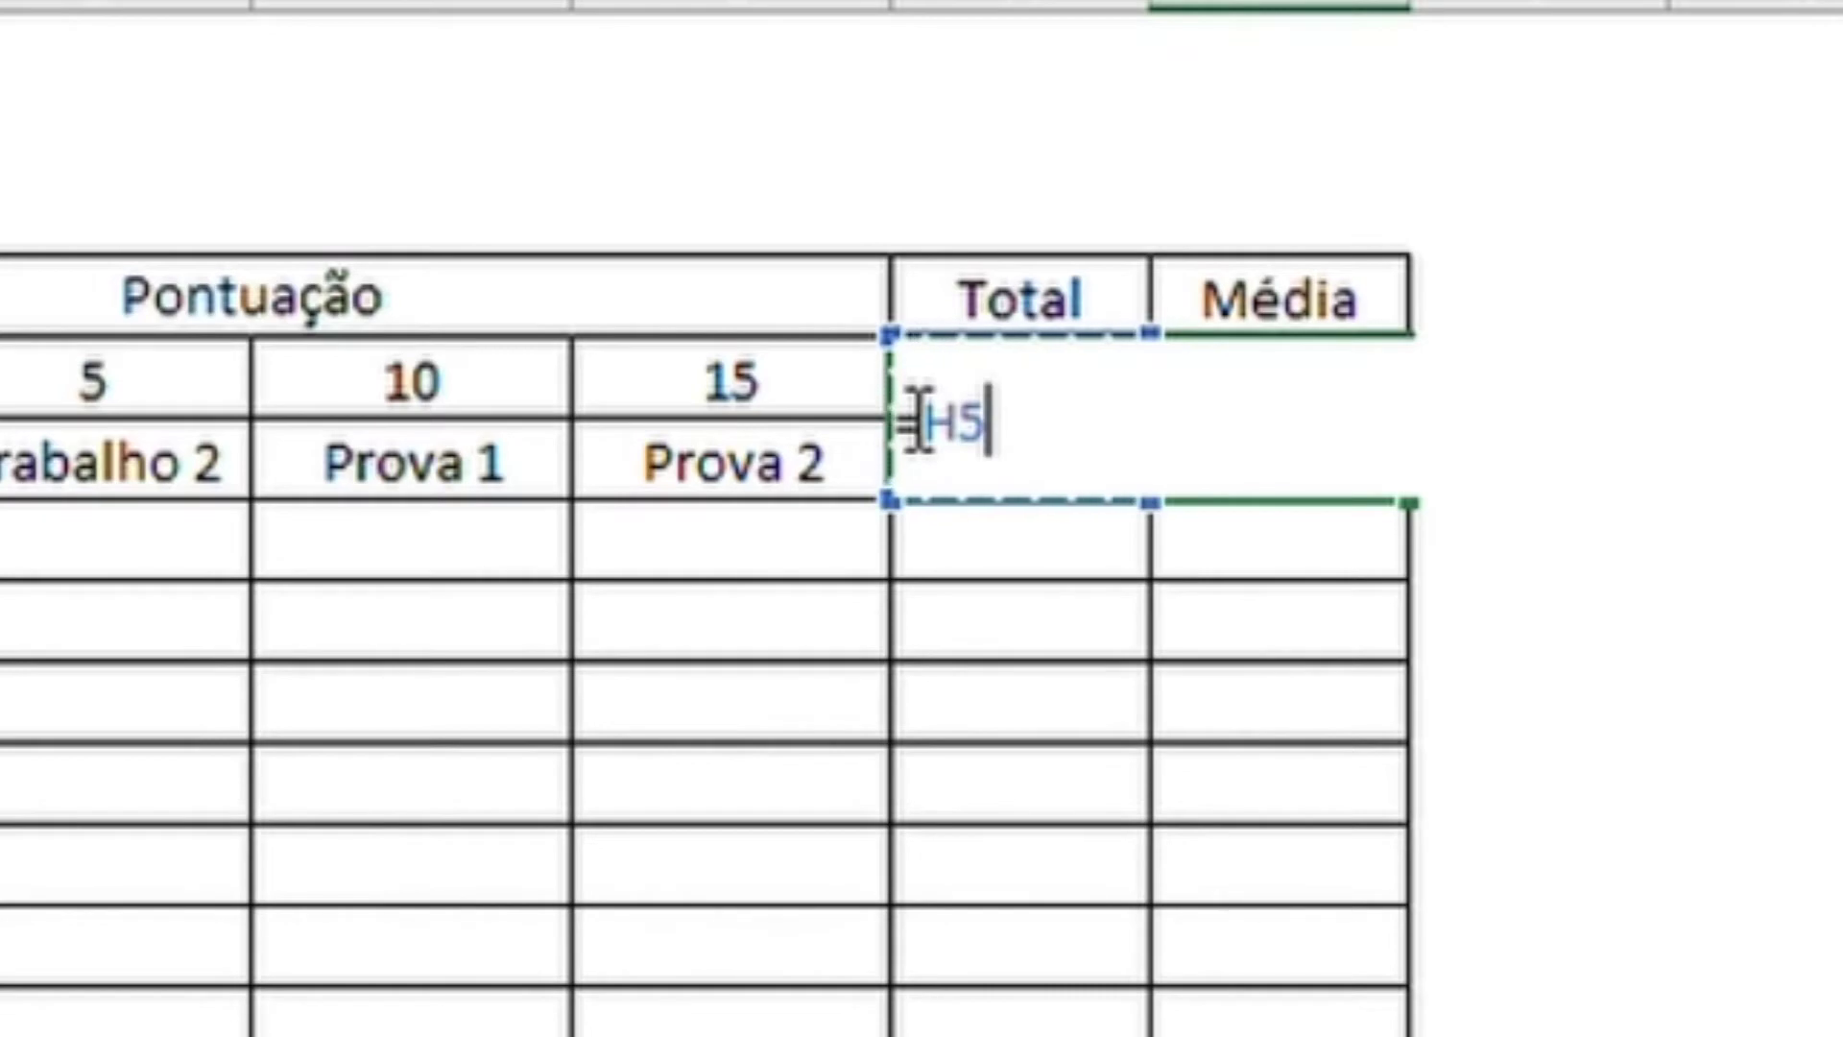
pyautogui.write('*6')
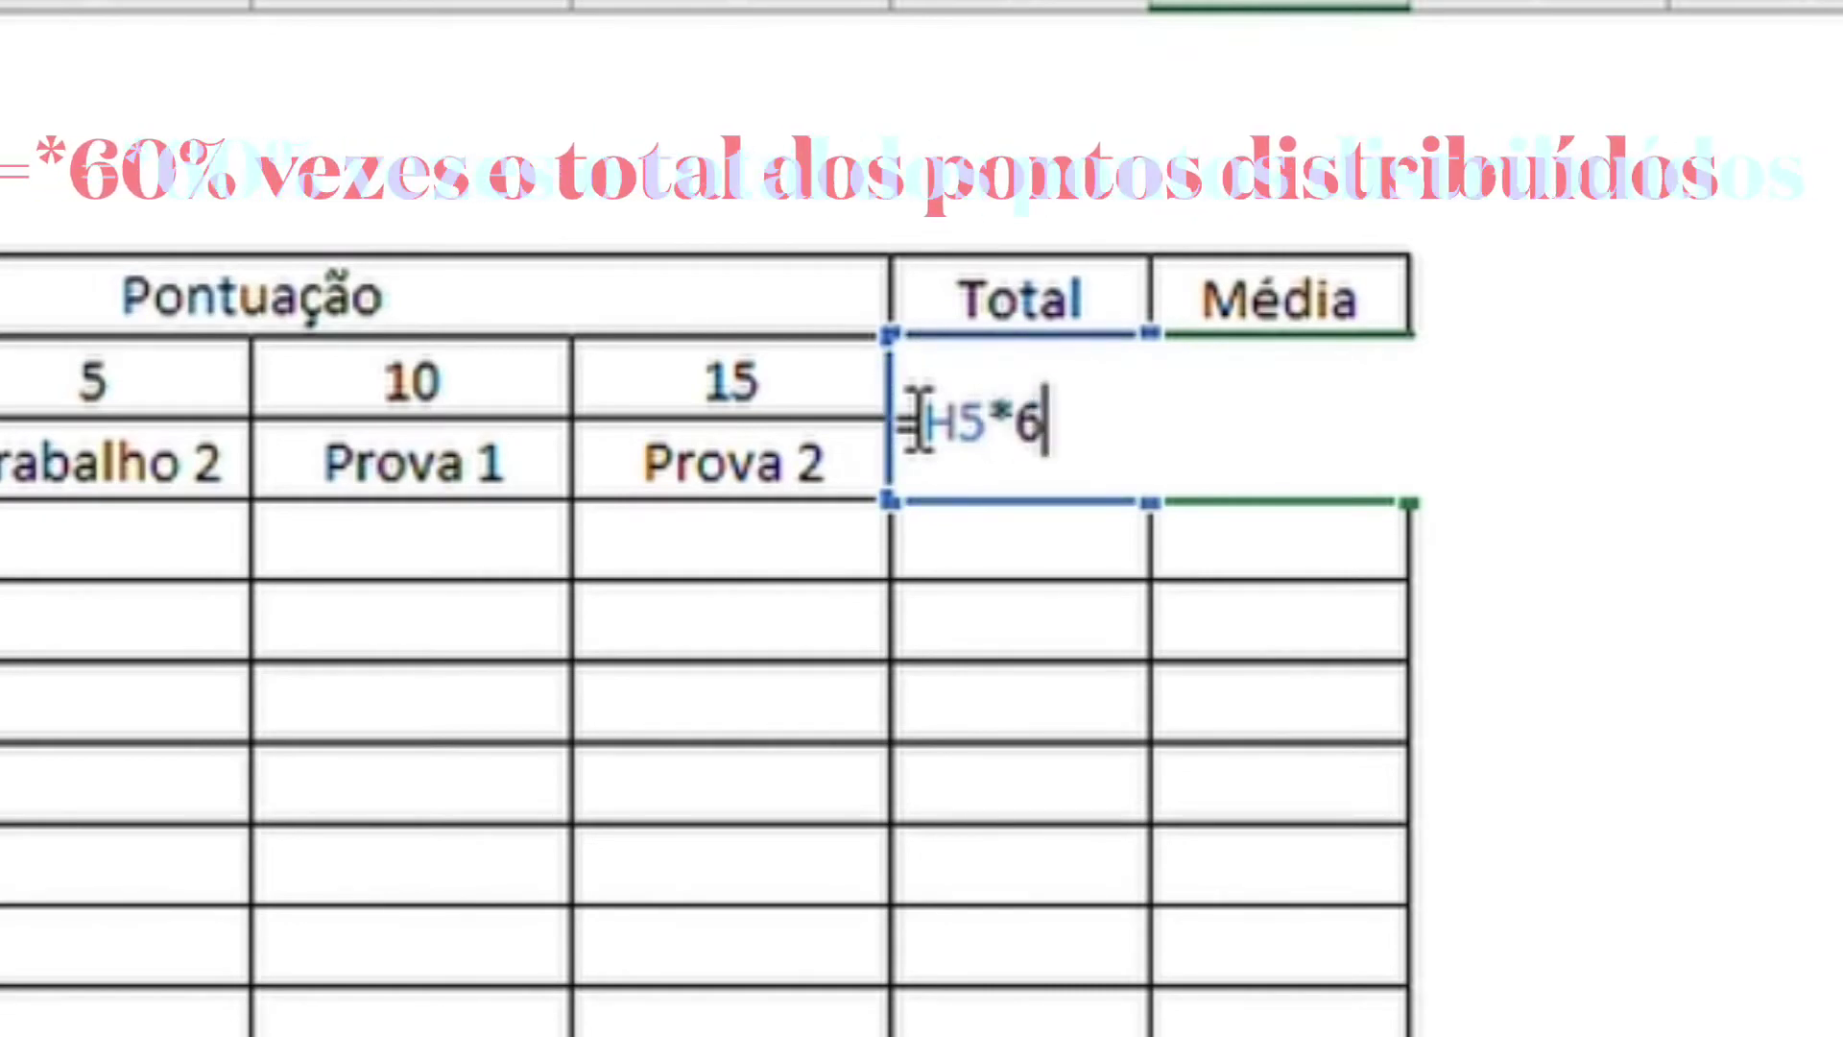
pyautogui.write('0%')
pyautogui.press('Return')
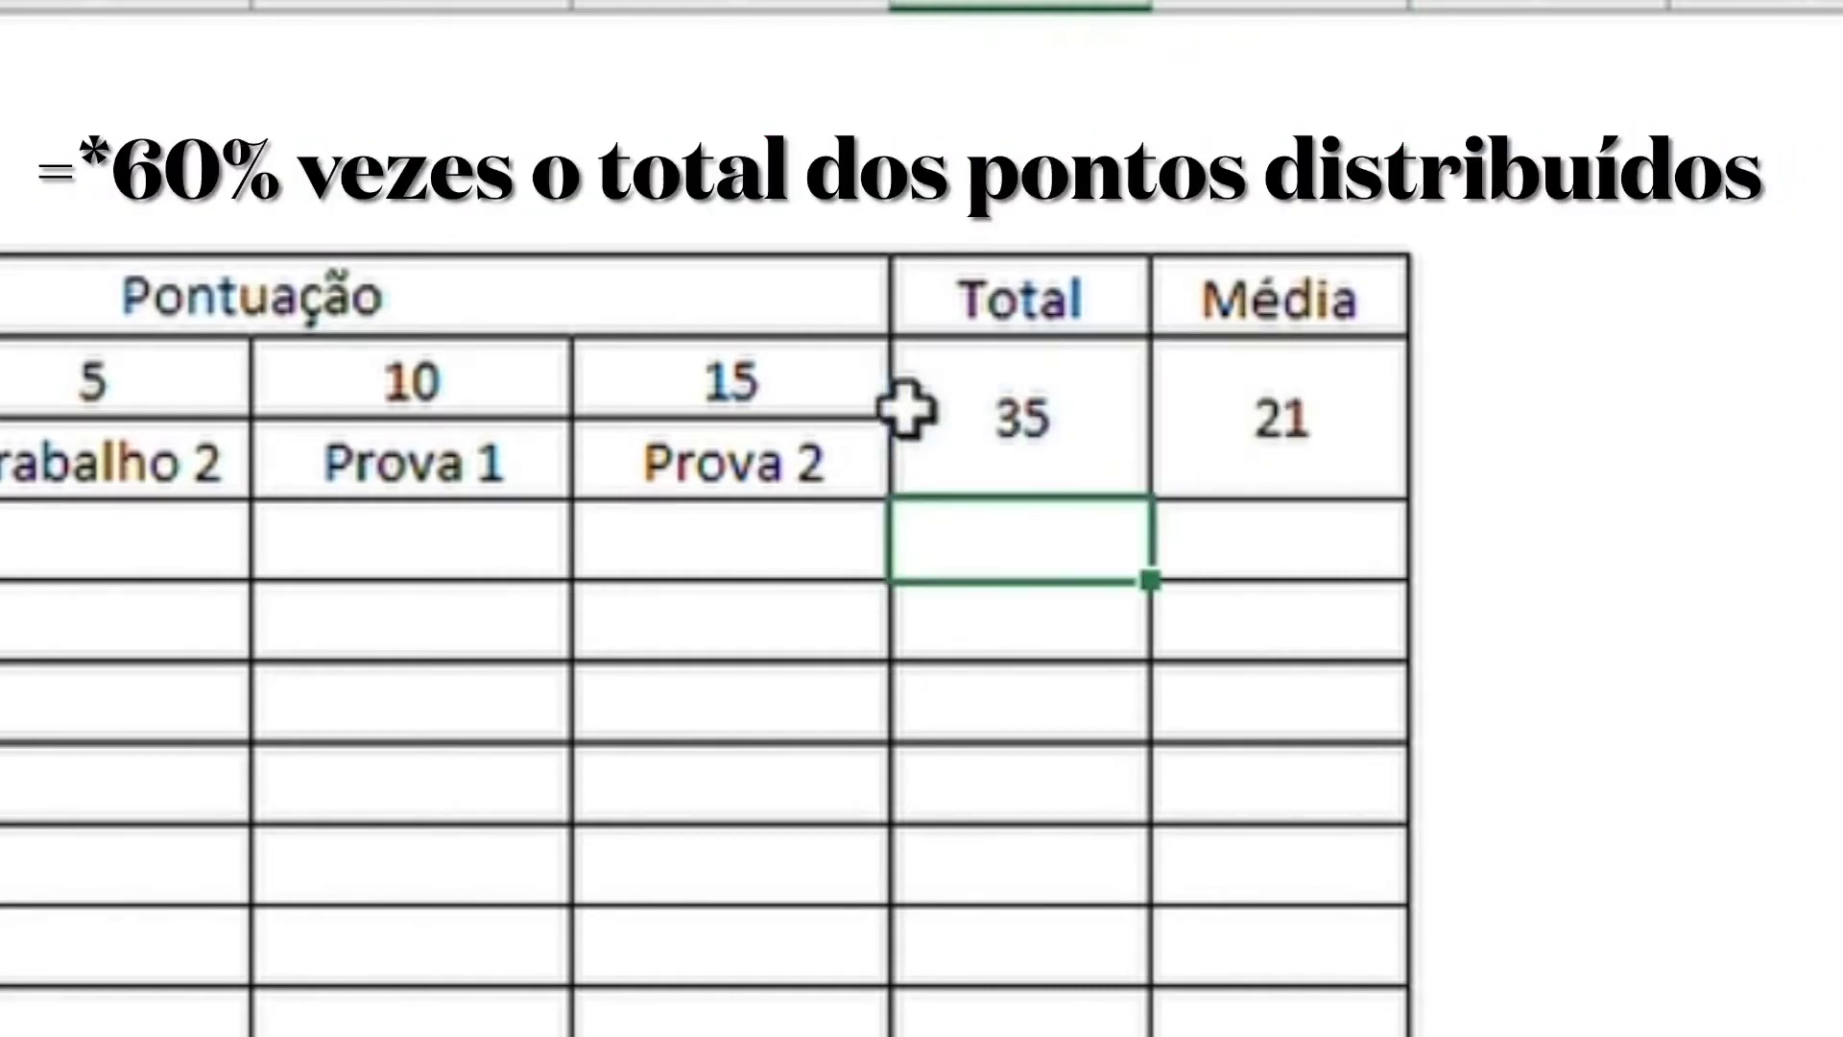
pyautogui.click(1322, 414)
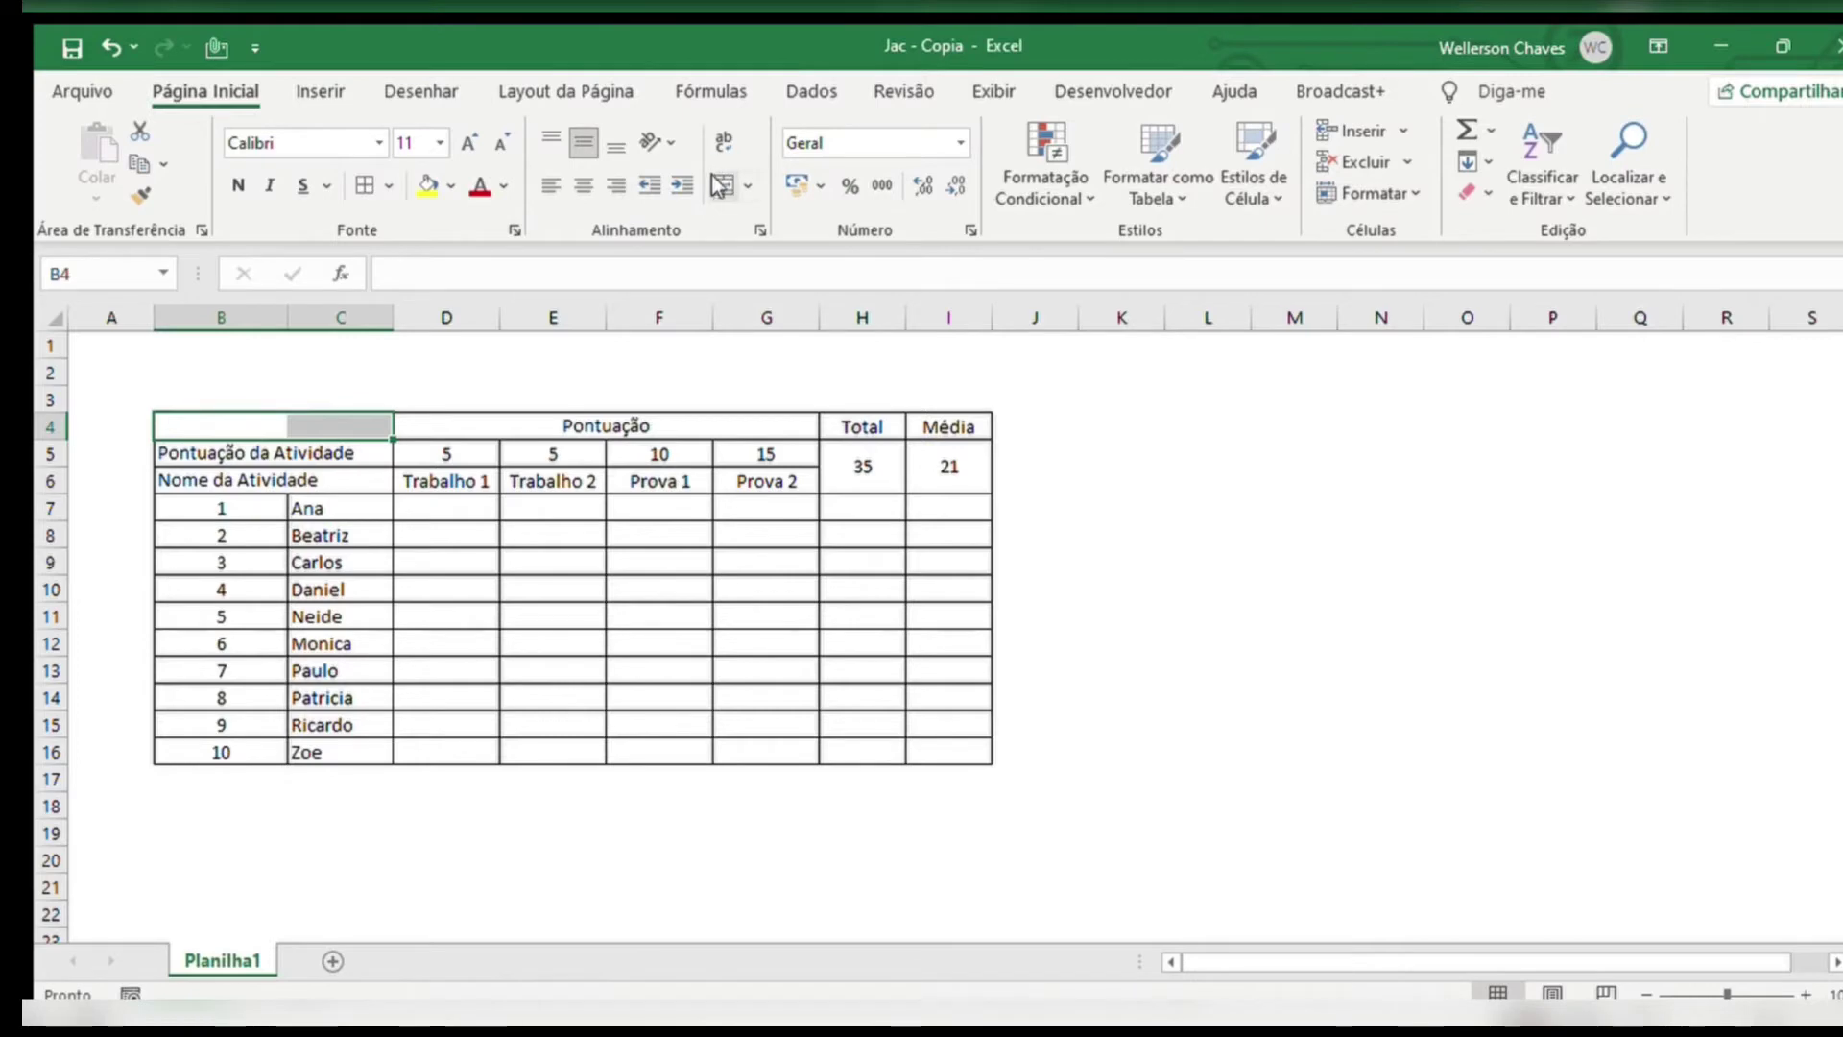
# Merge B4:C4 and B3:I3, titling row 3 'Diário de Notas - 1° Trimestre'
pyautogui.click(715, 184)
pyautogui.moveTo(255, 398); pyautogui.dragTo(948, 401)
pyautogui.click(716, 185)
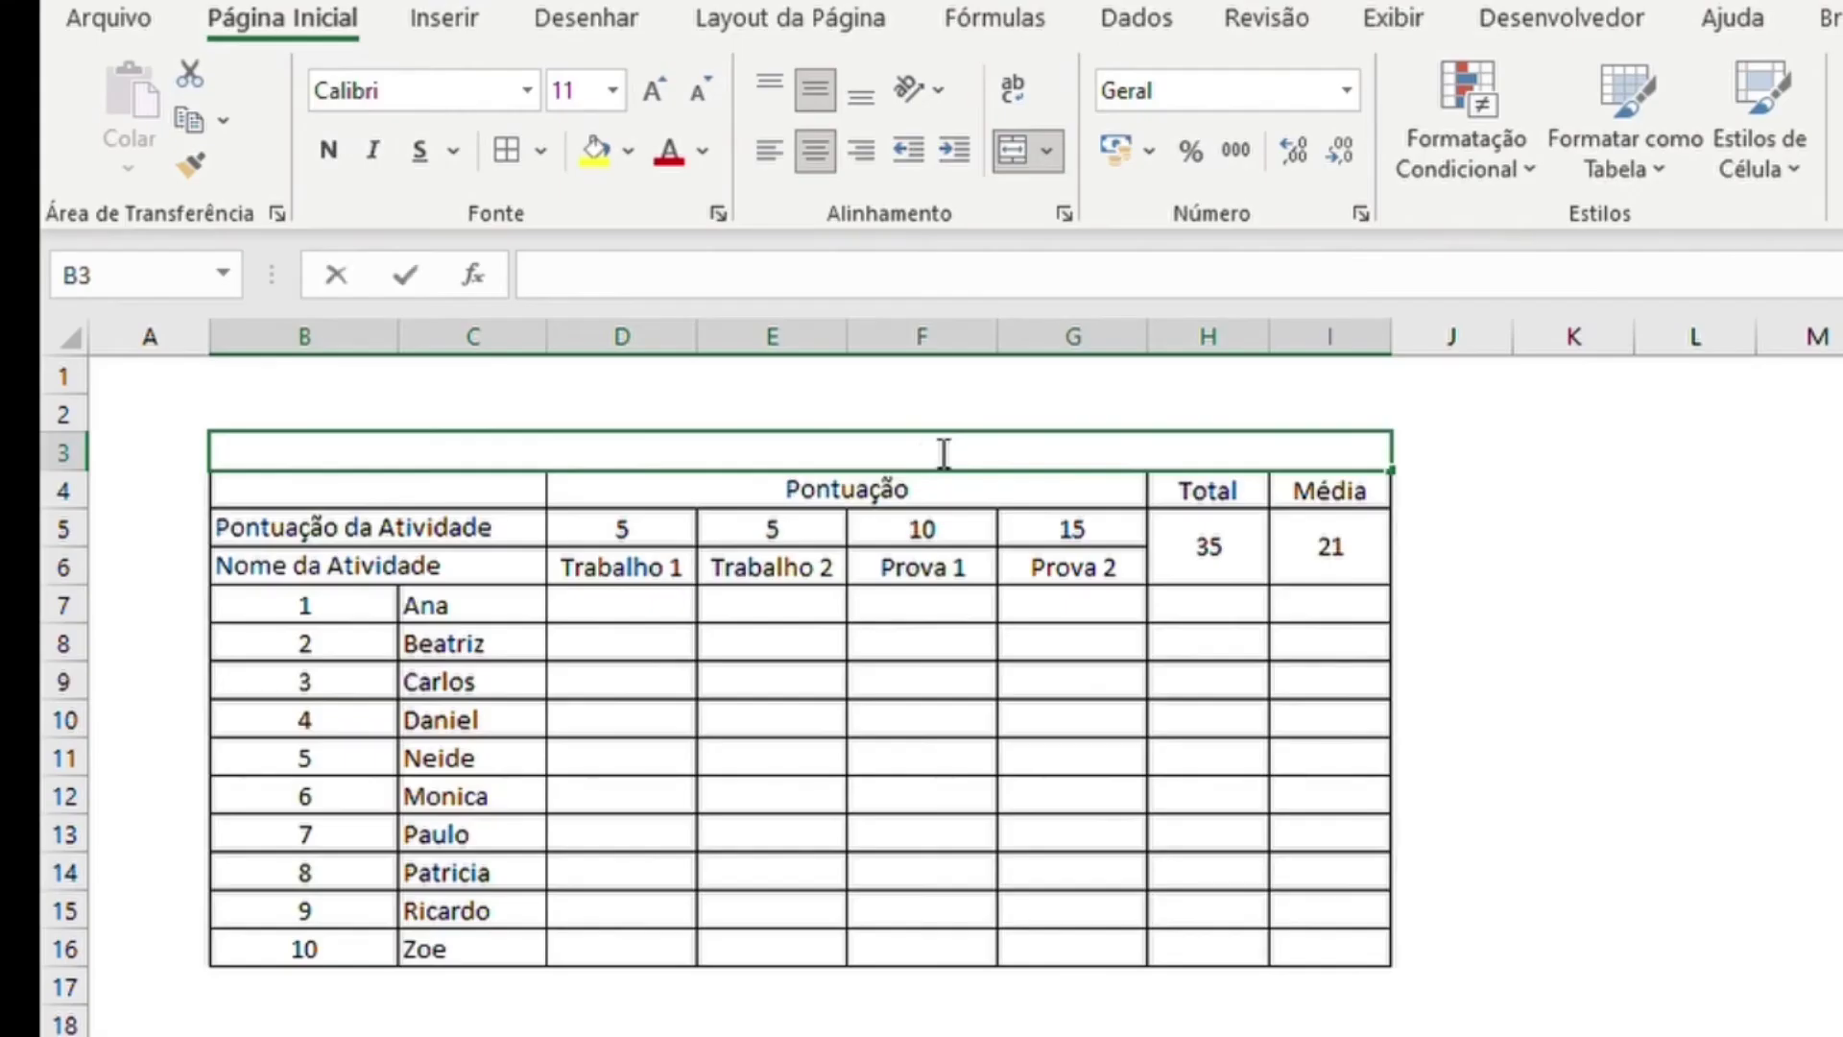
pyautogui.write('Diário')
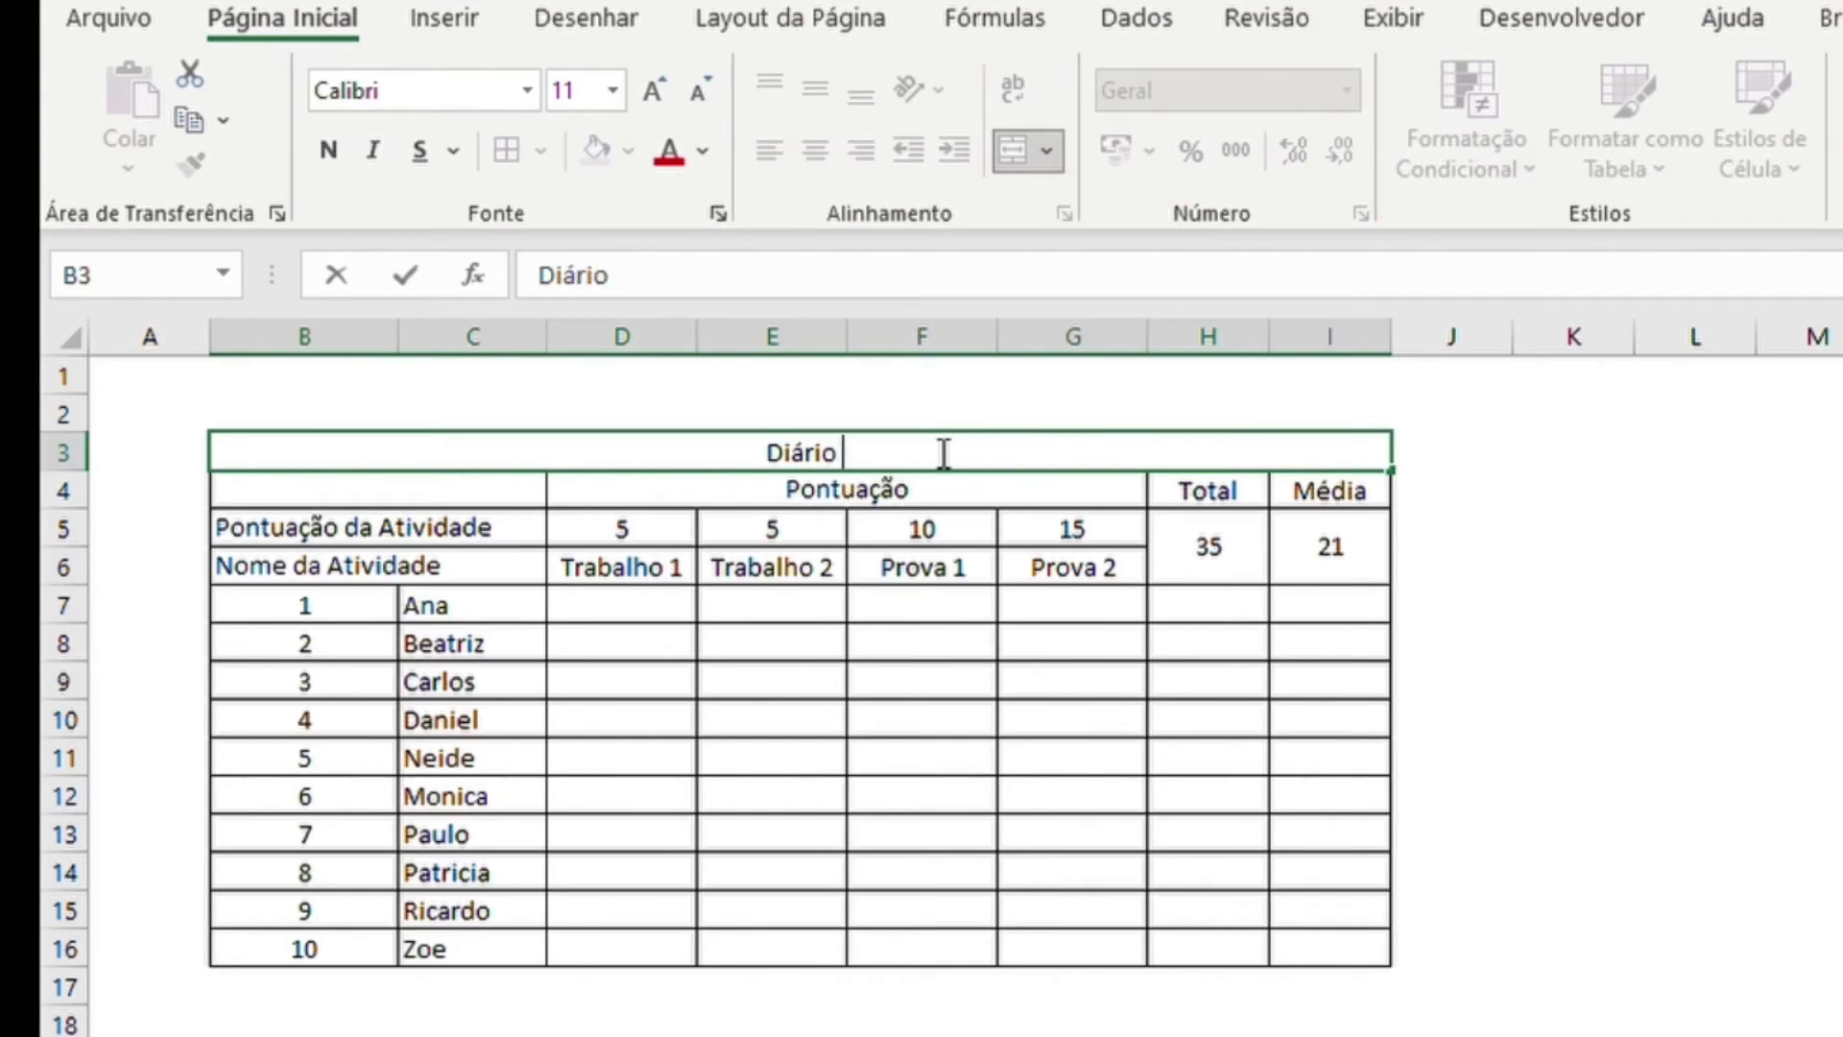
pyautogui.write(' de Notas ')
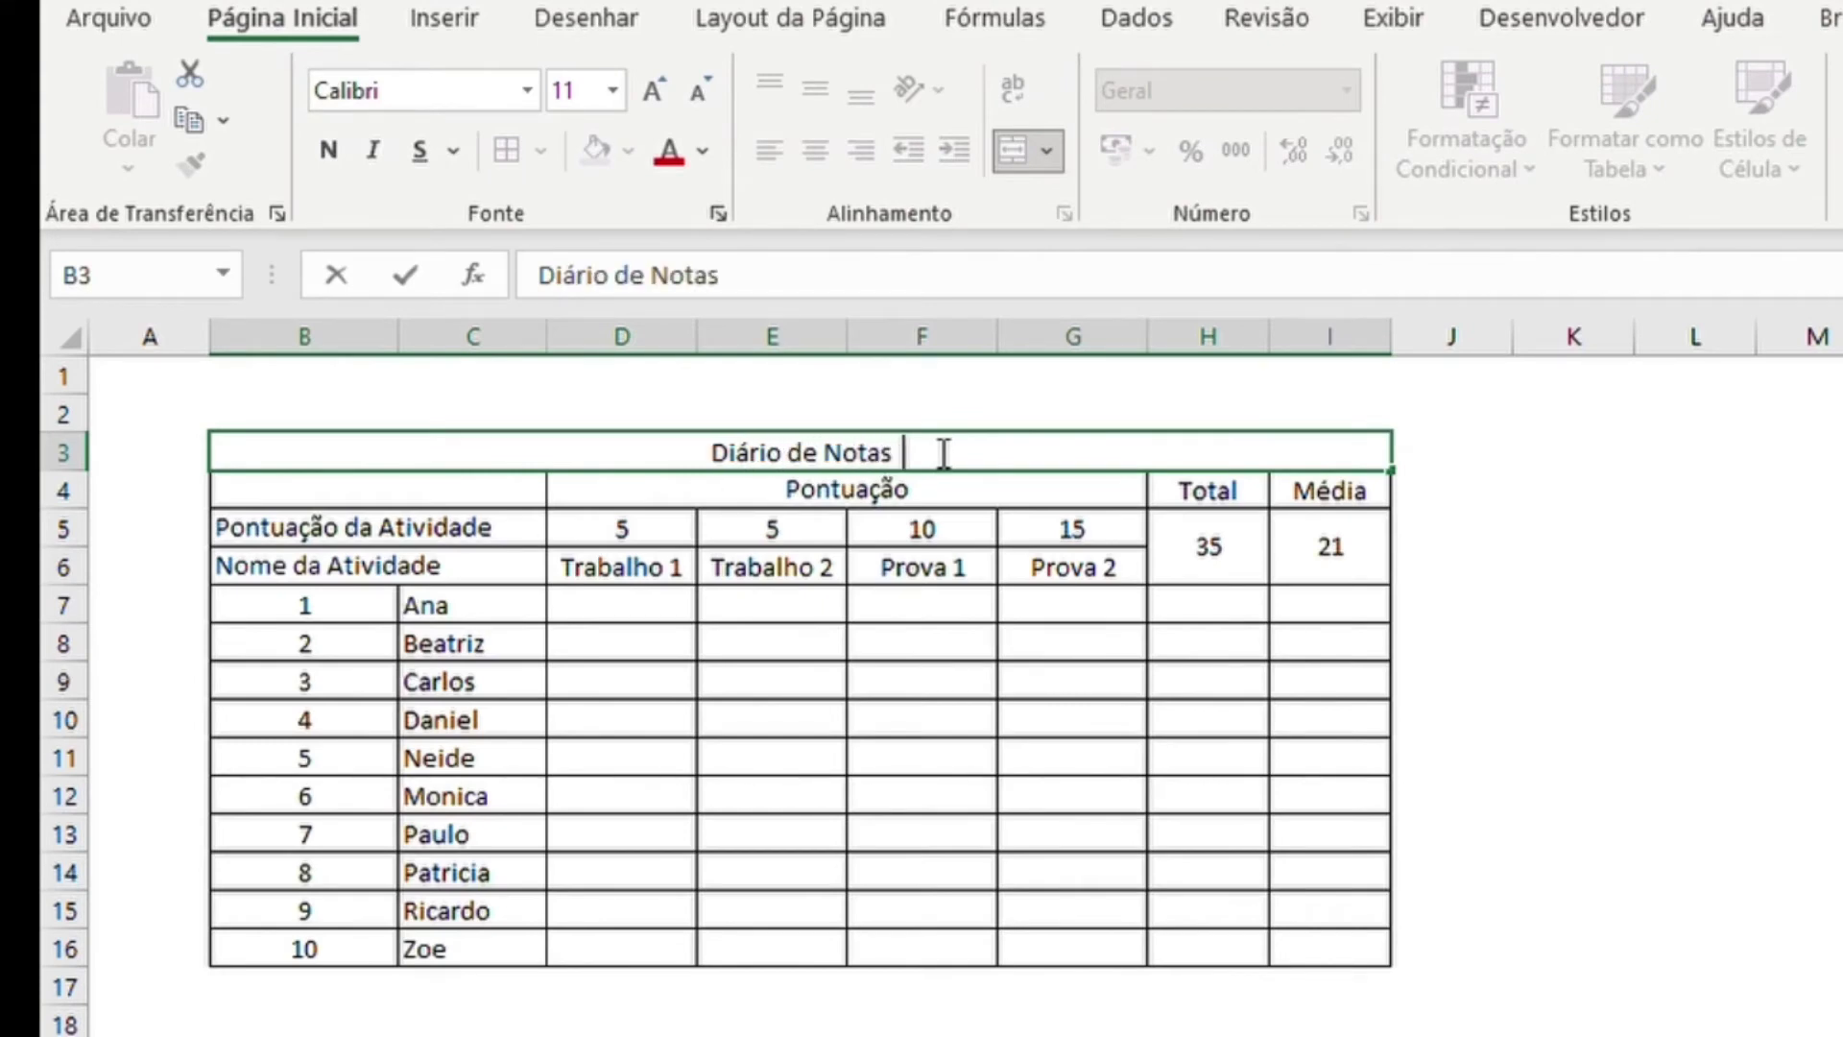
pyautogui.write('- 1° ')
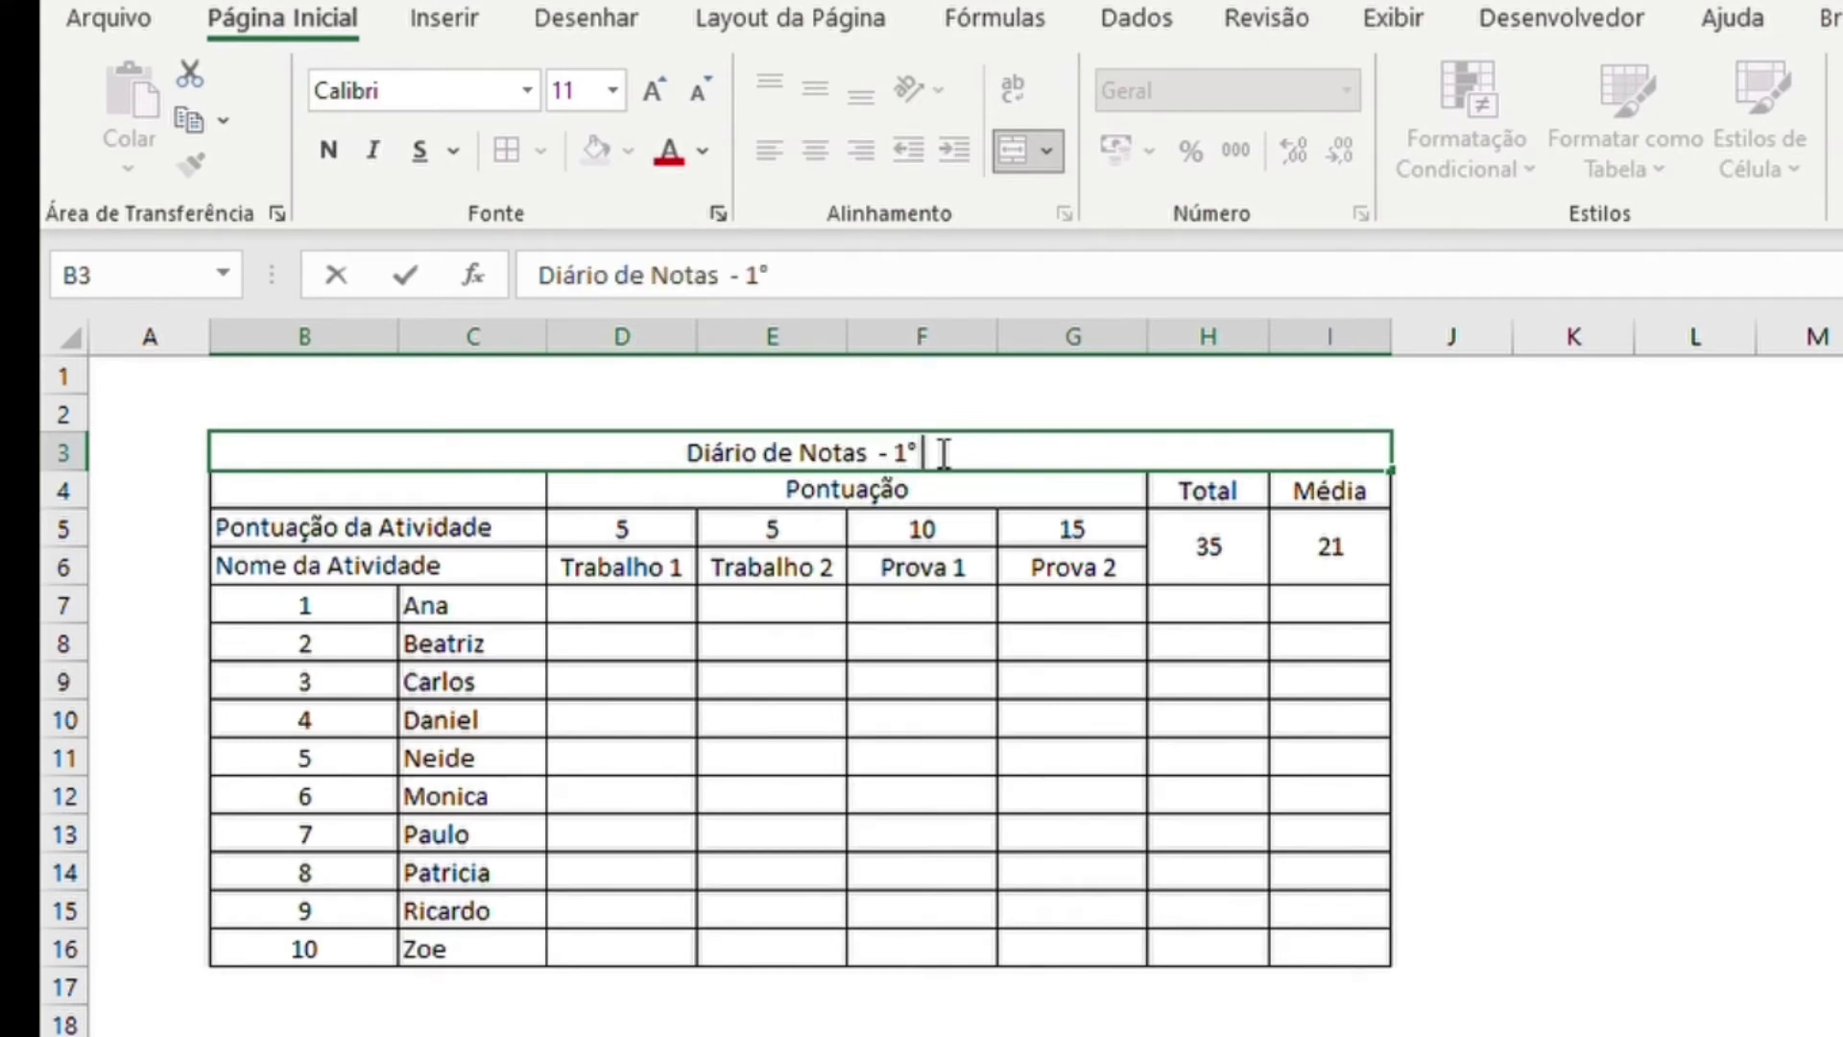
pyautogui.write('Trimestre')
pyautogui.hotkey('ctrl', 'Return')
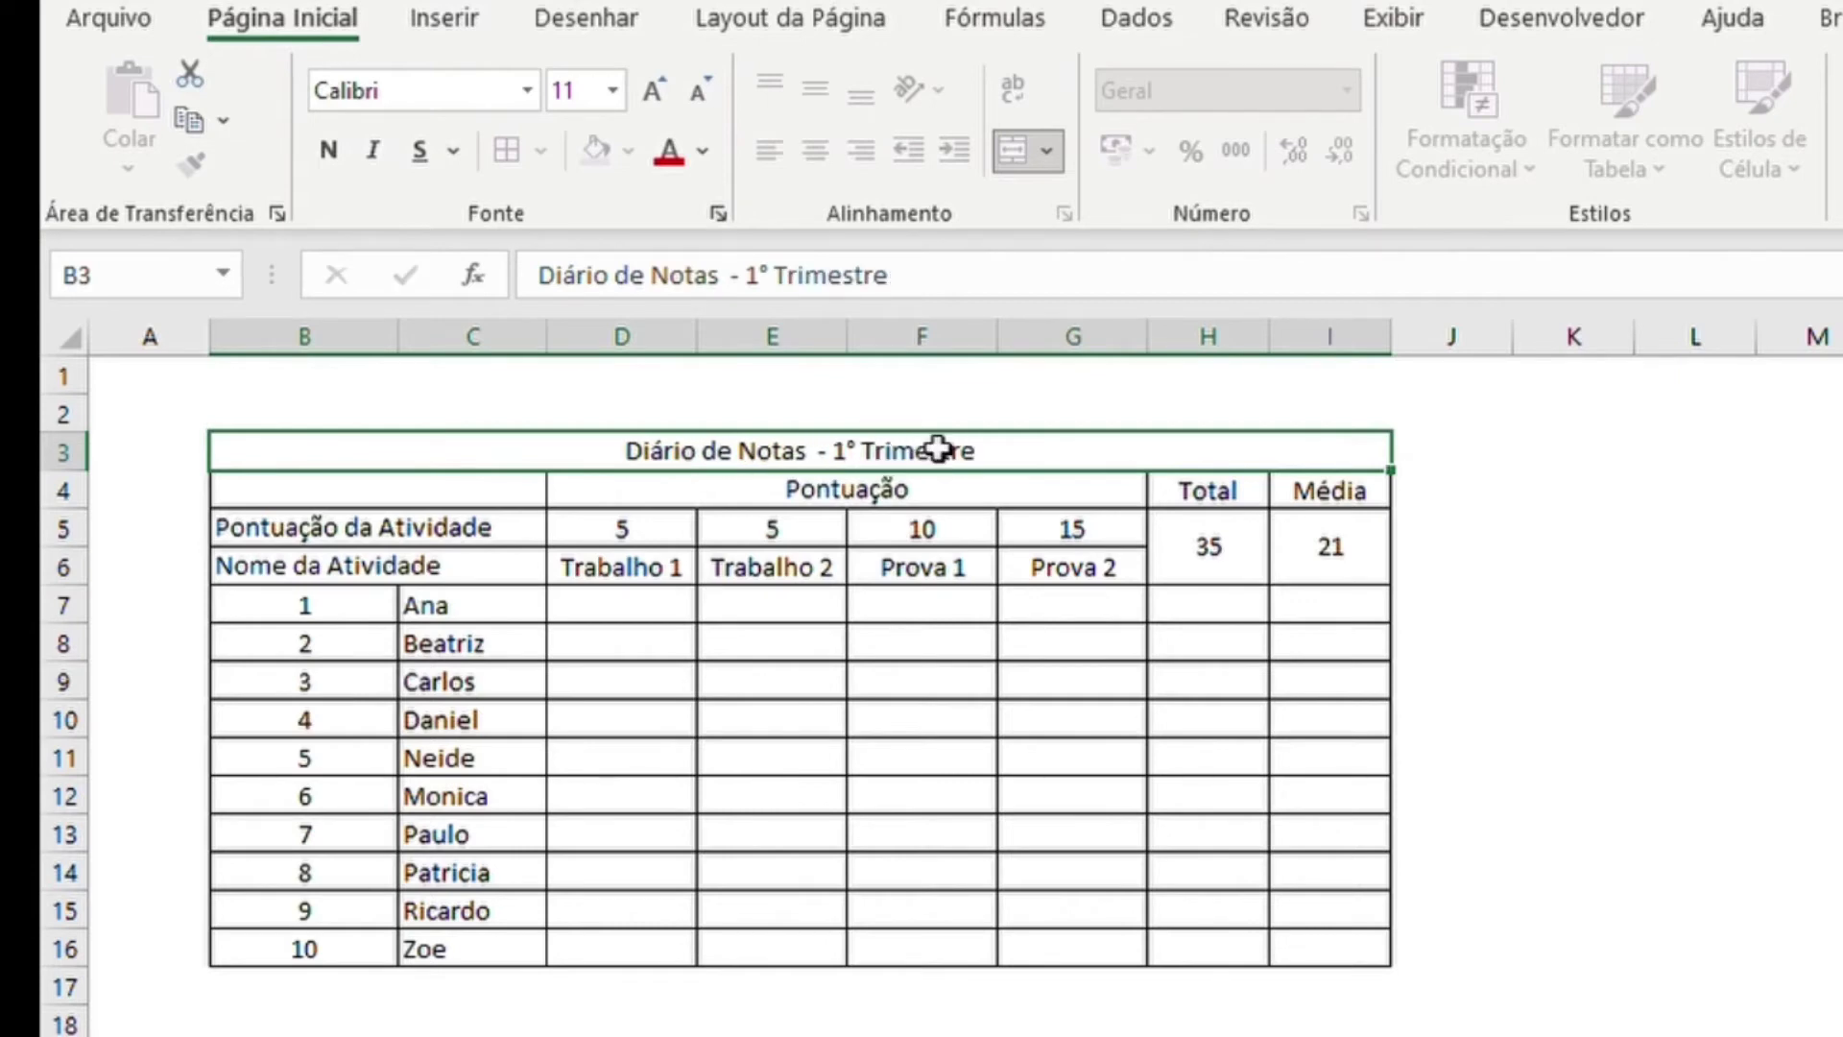
pyautogui.press('Return')
pyautogui.click(938, 450)
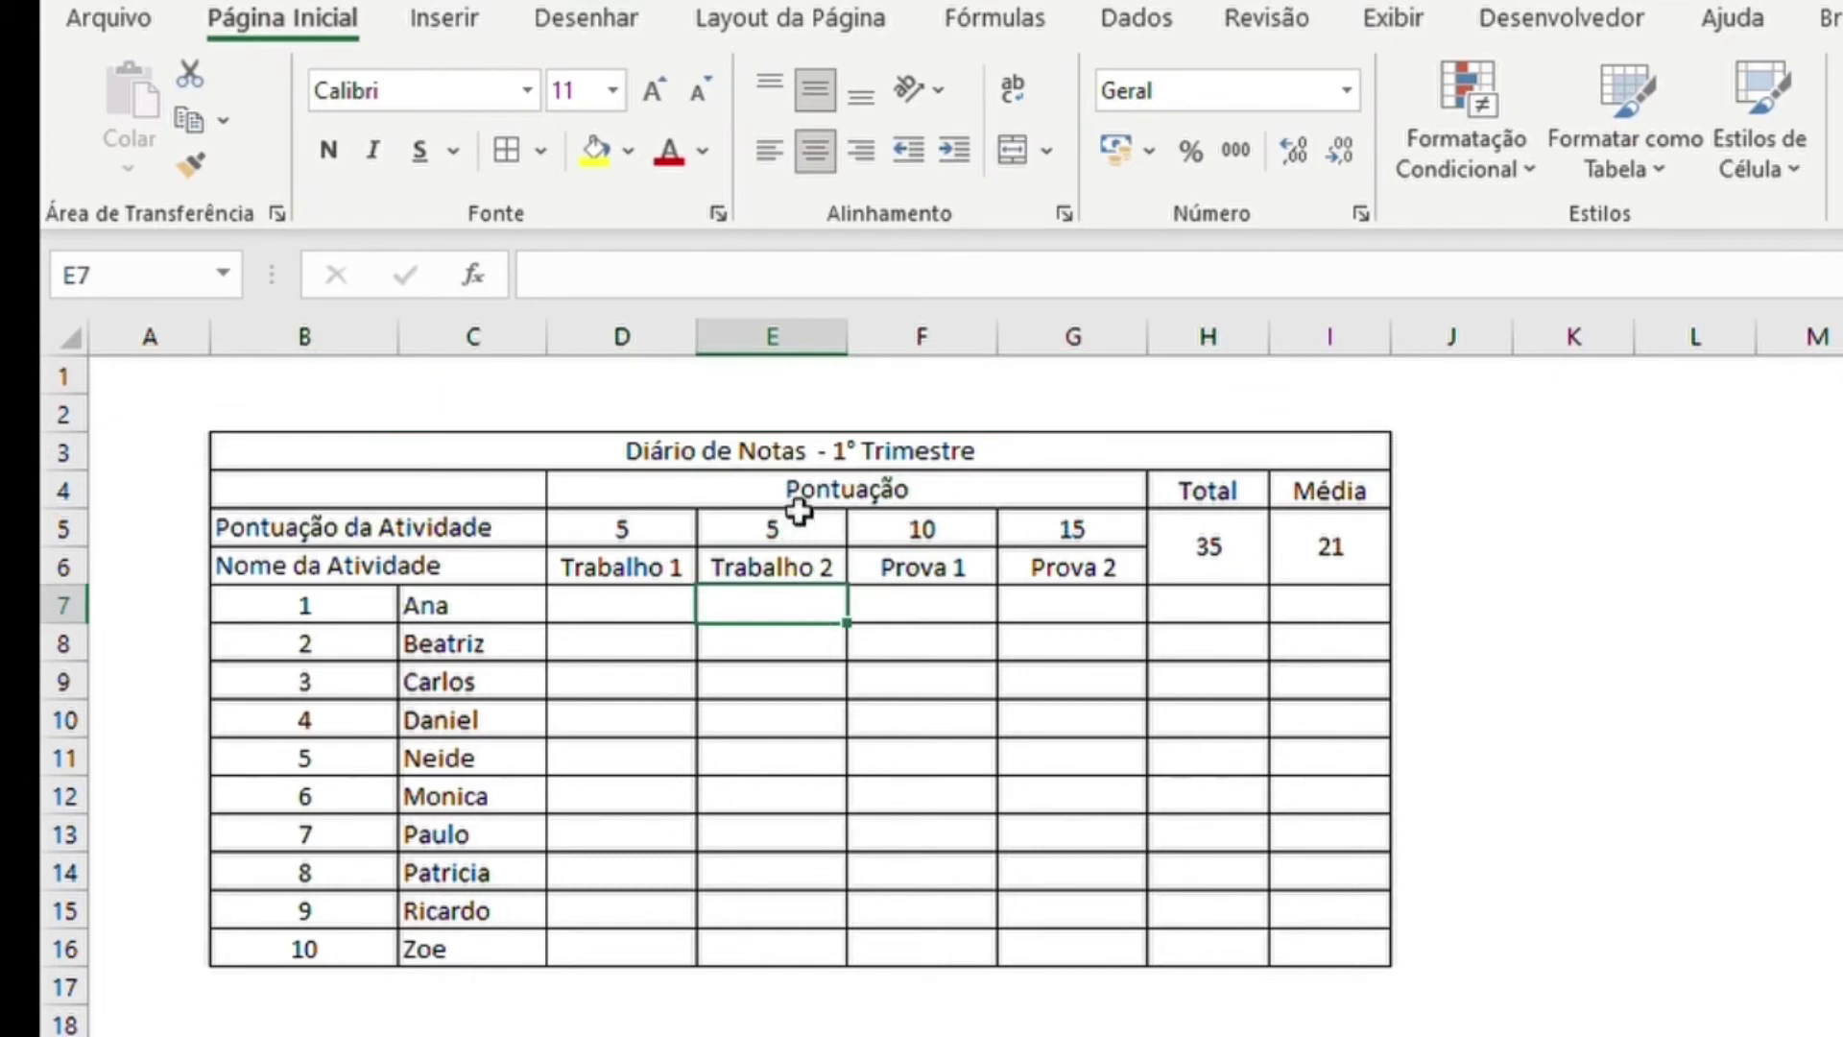
# Fill the header block B3:I6 with dark blue
pyautogui.moveTo(775, 451); pyautogui.dragTo(1140, 534)
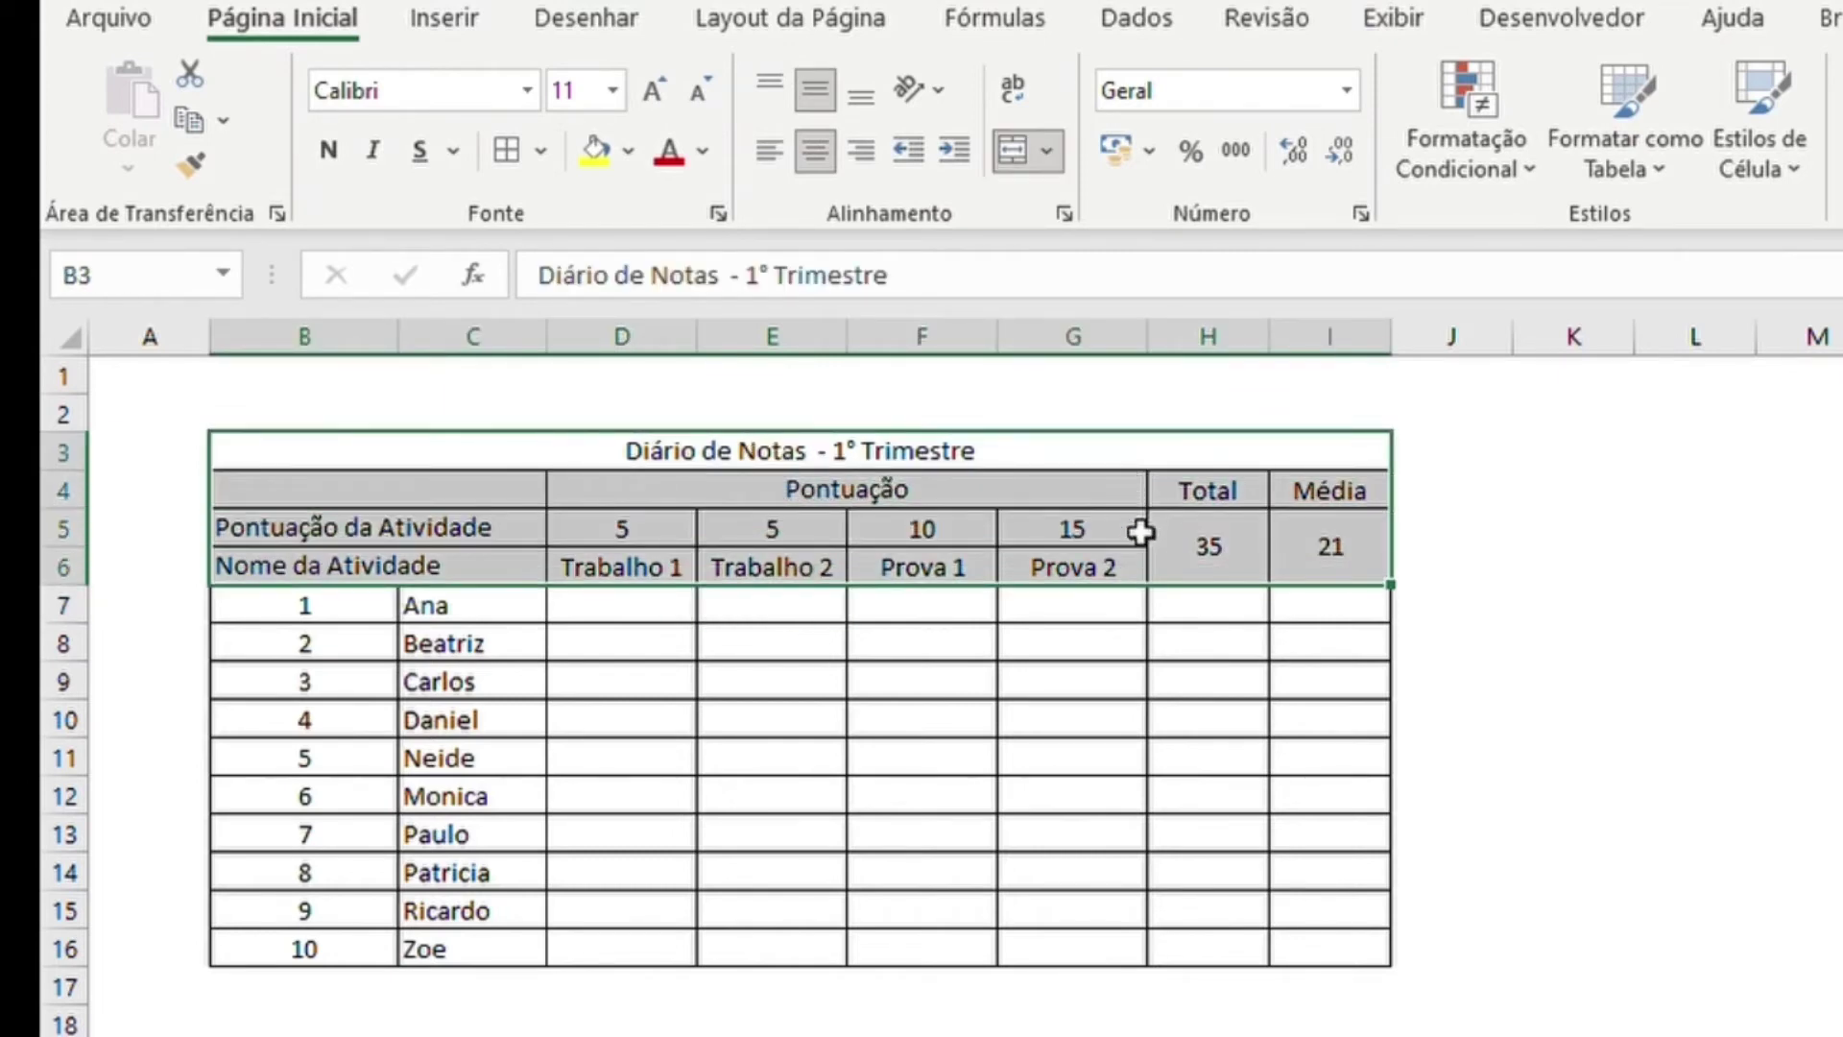
pyautogui.click(595, 150)
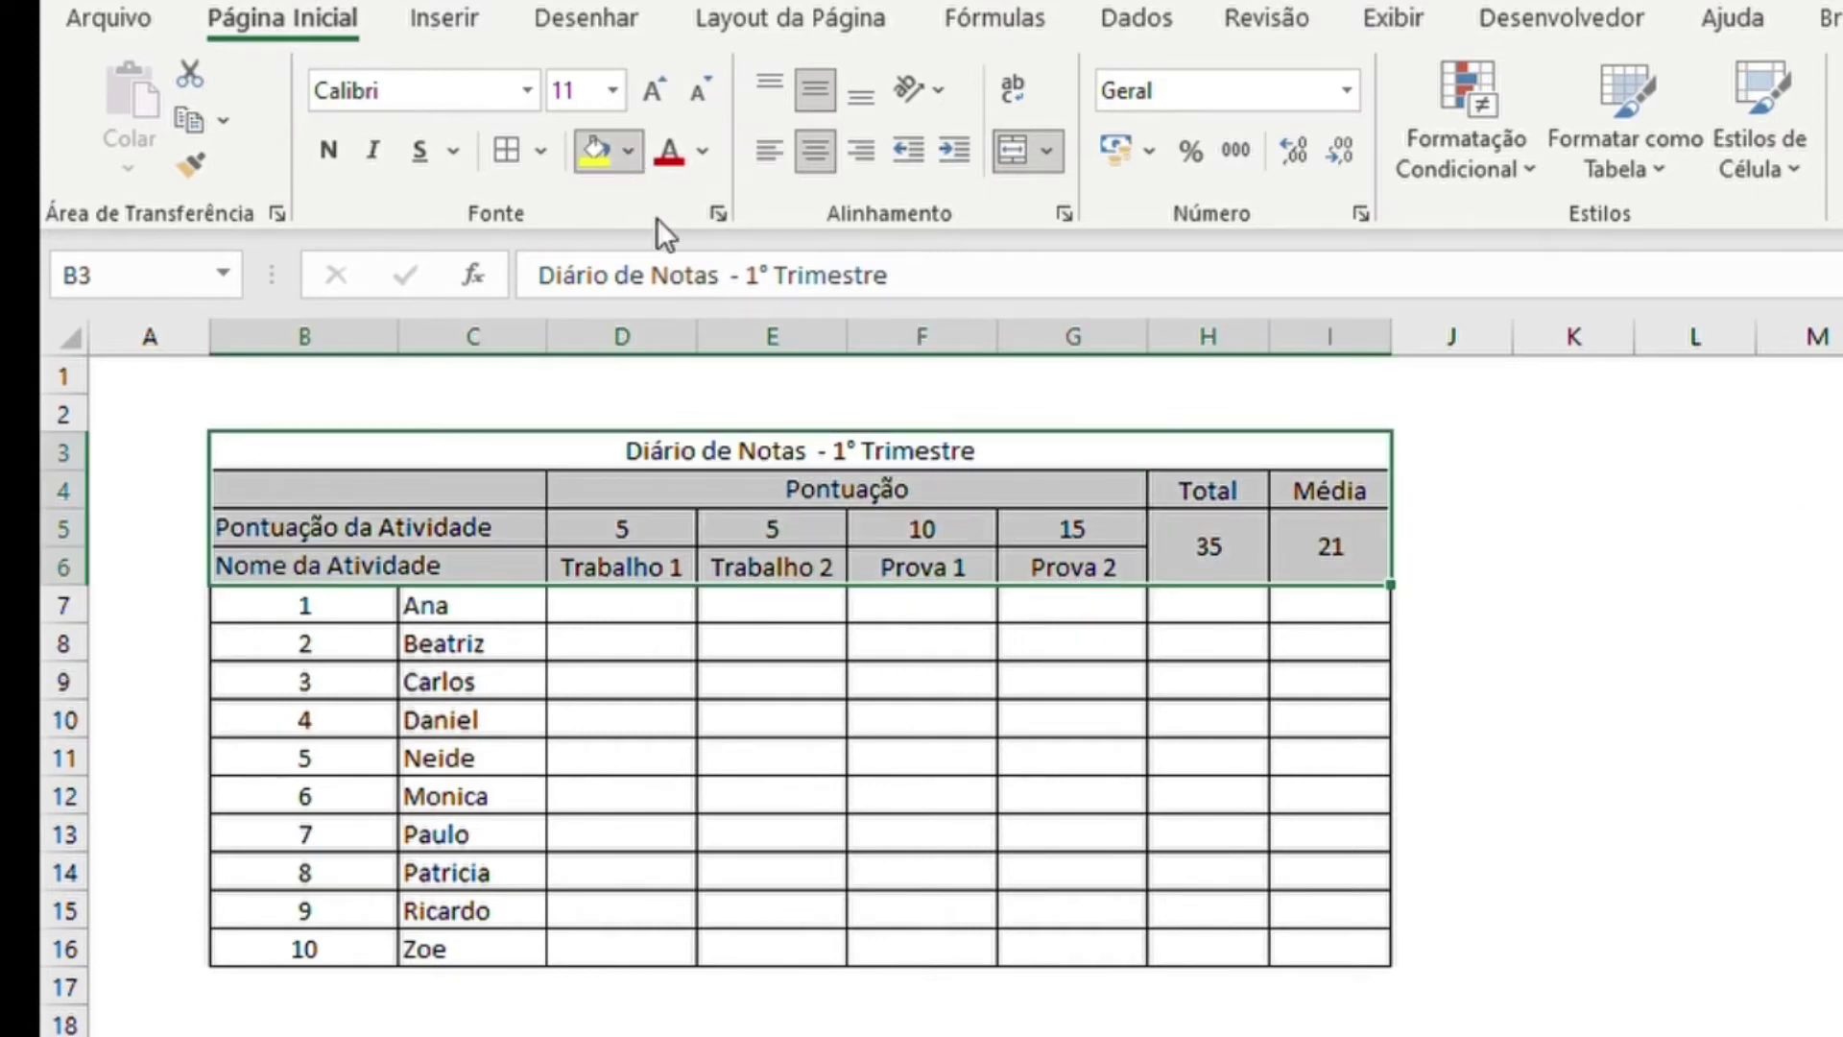
pyautogui.click(595, 150)
# Make the Pontuação block orange with bold white text and fill the Média value orange
pyautogui.moveTo(624, 529); pyautogui.dragTo(1049, 527)
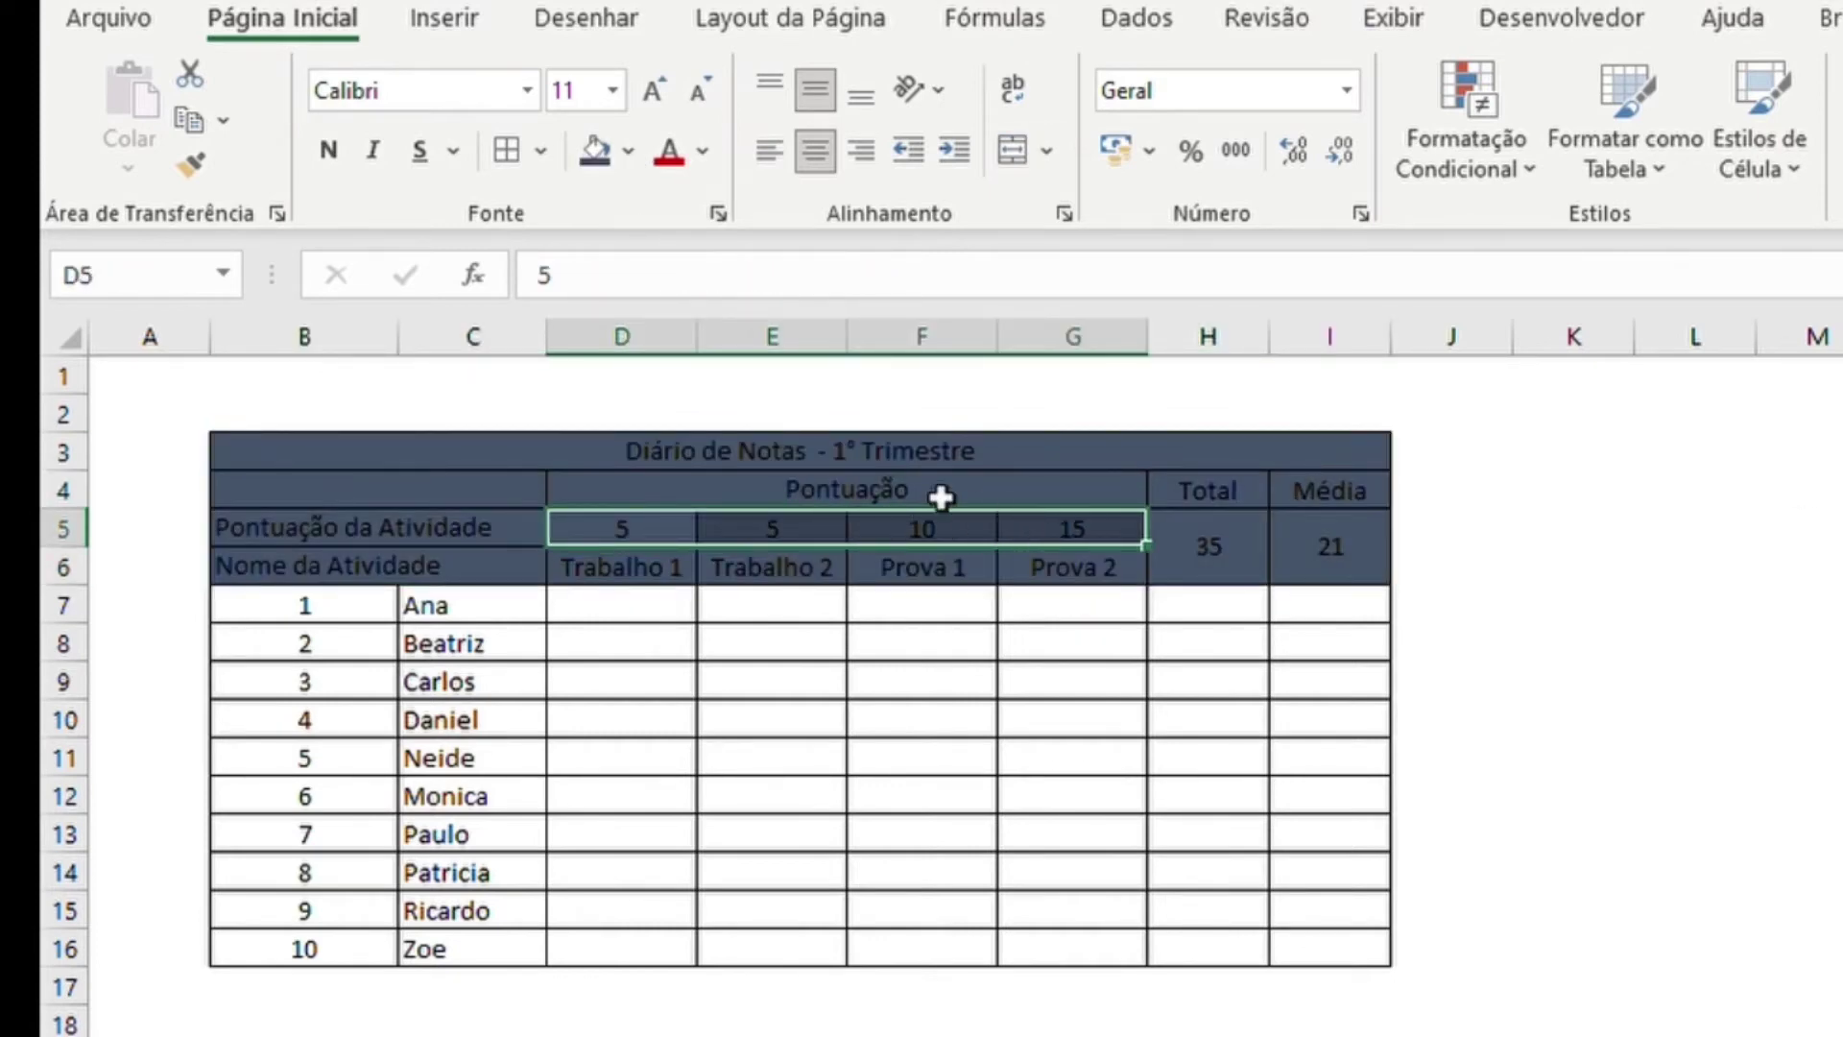
pyautogui.click(941, 496)
pyautogui.moveTo(940, 496); pyautogui.dragTo(946, 533)
pyautogui.click(595, 150)
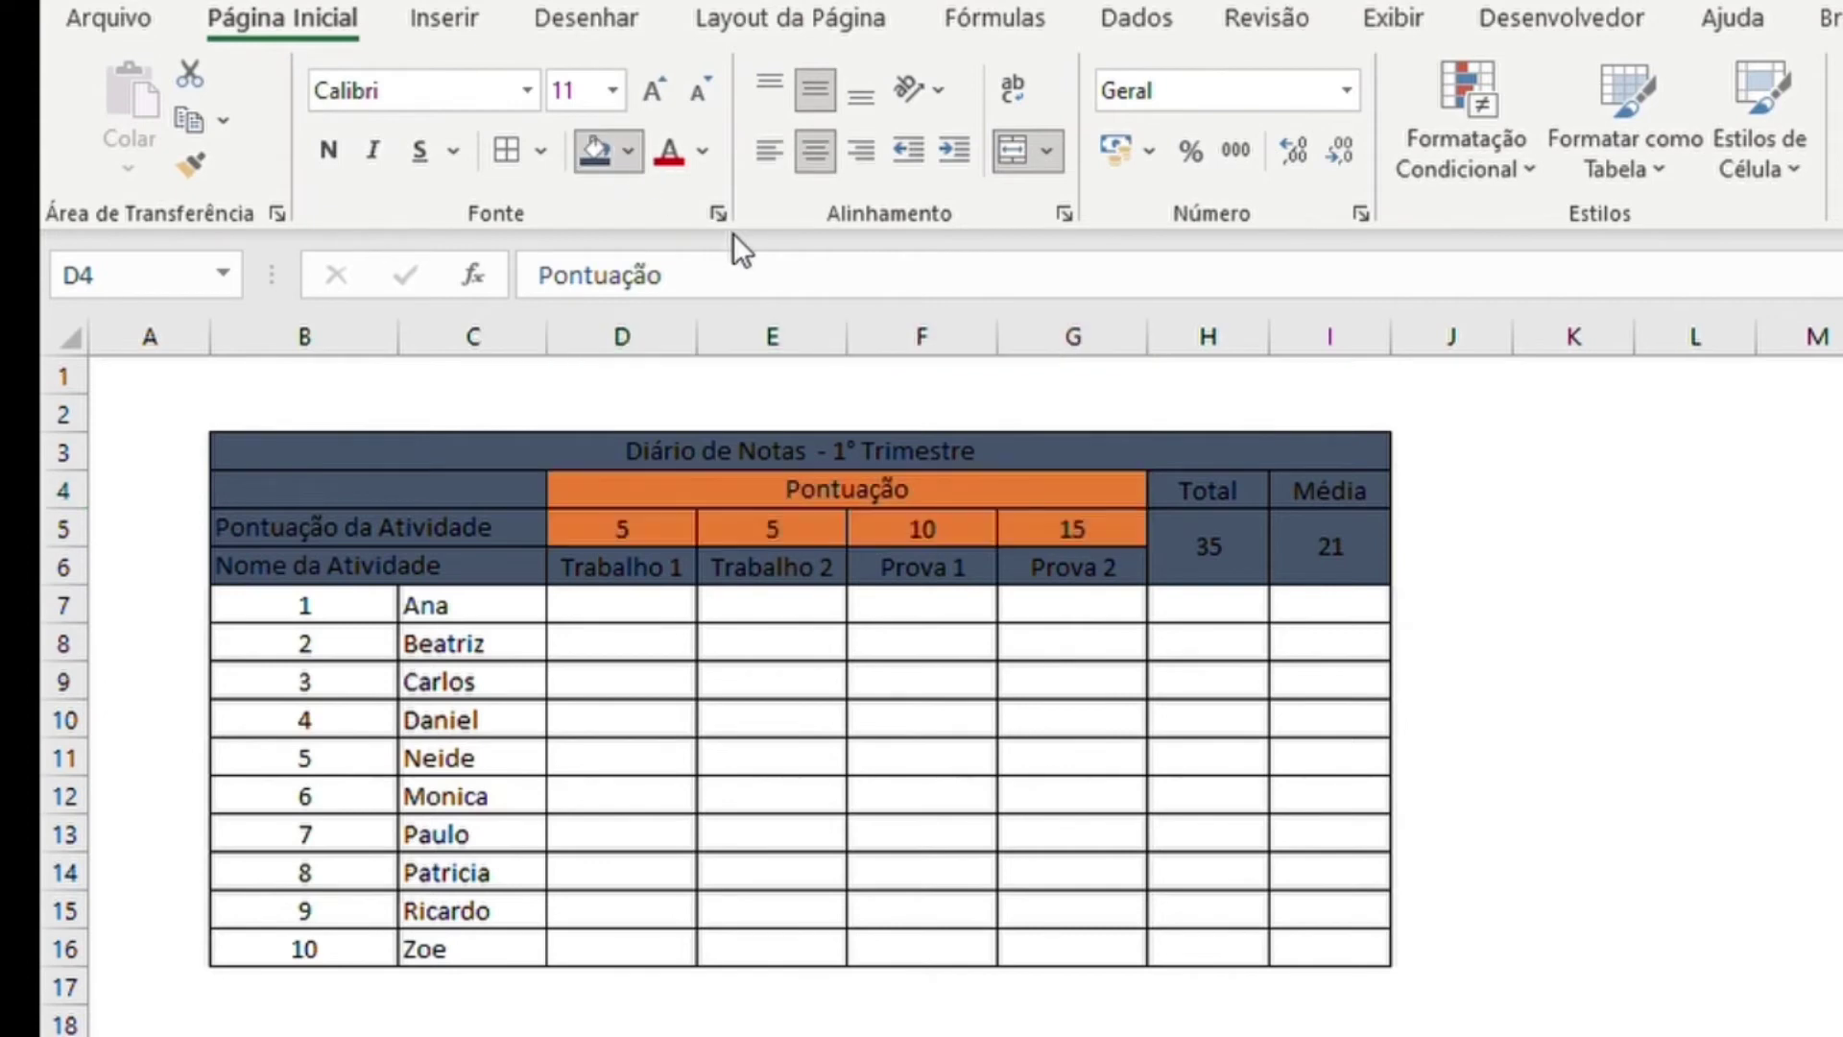
pyautogui.click(328, 149)
pyautogui.click(703, 150)
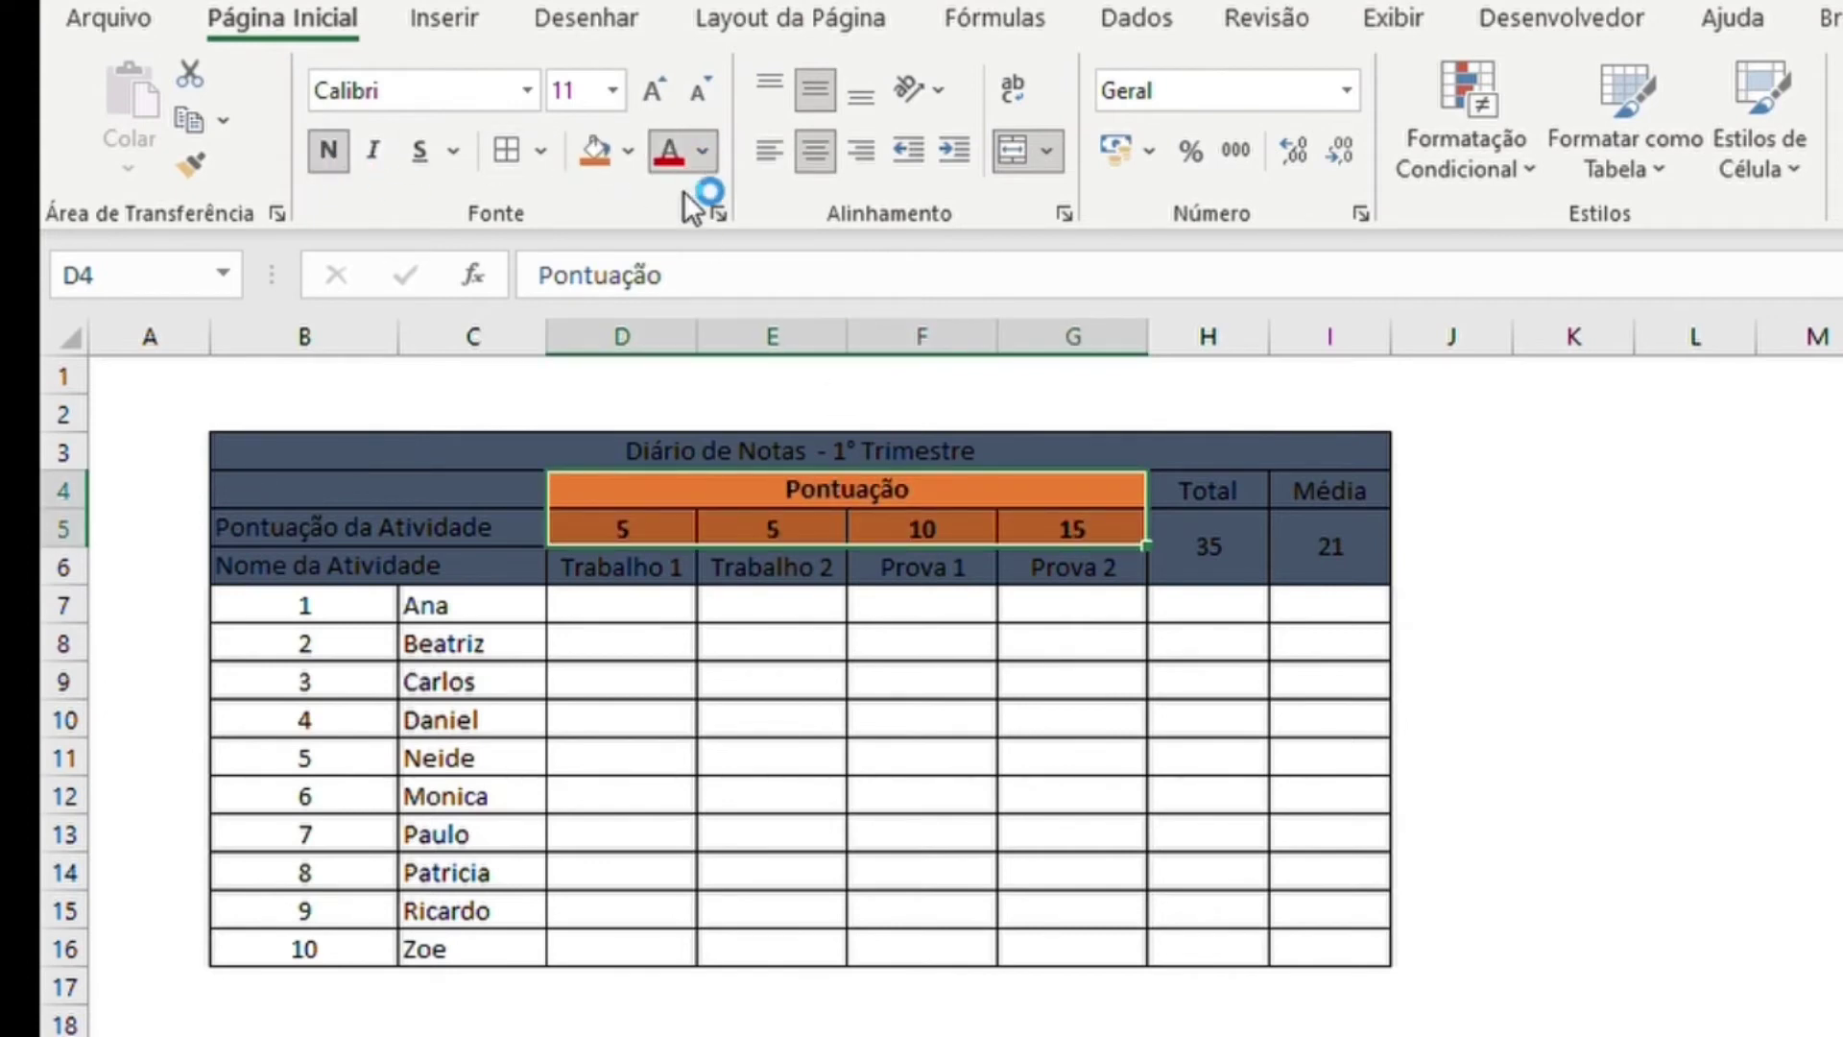
pyautogui.click(669, 219)
pyautogui.click(1329, 547)
pyautogui.click(595, 150)
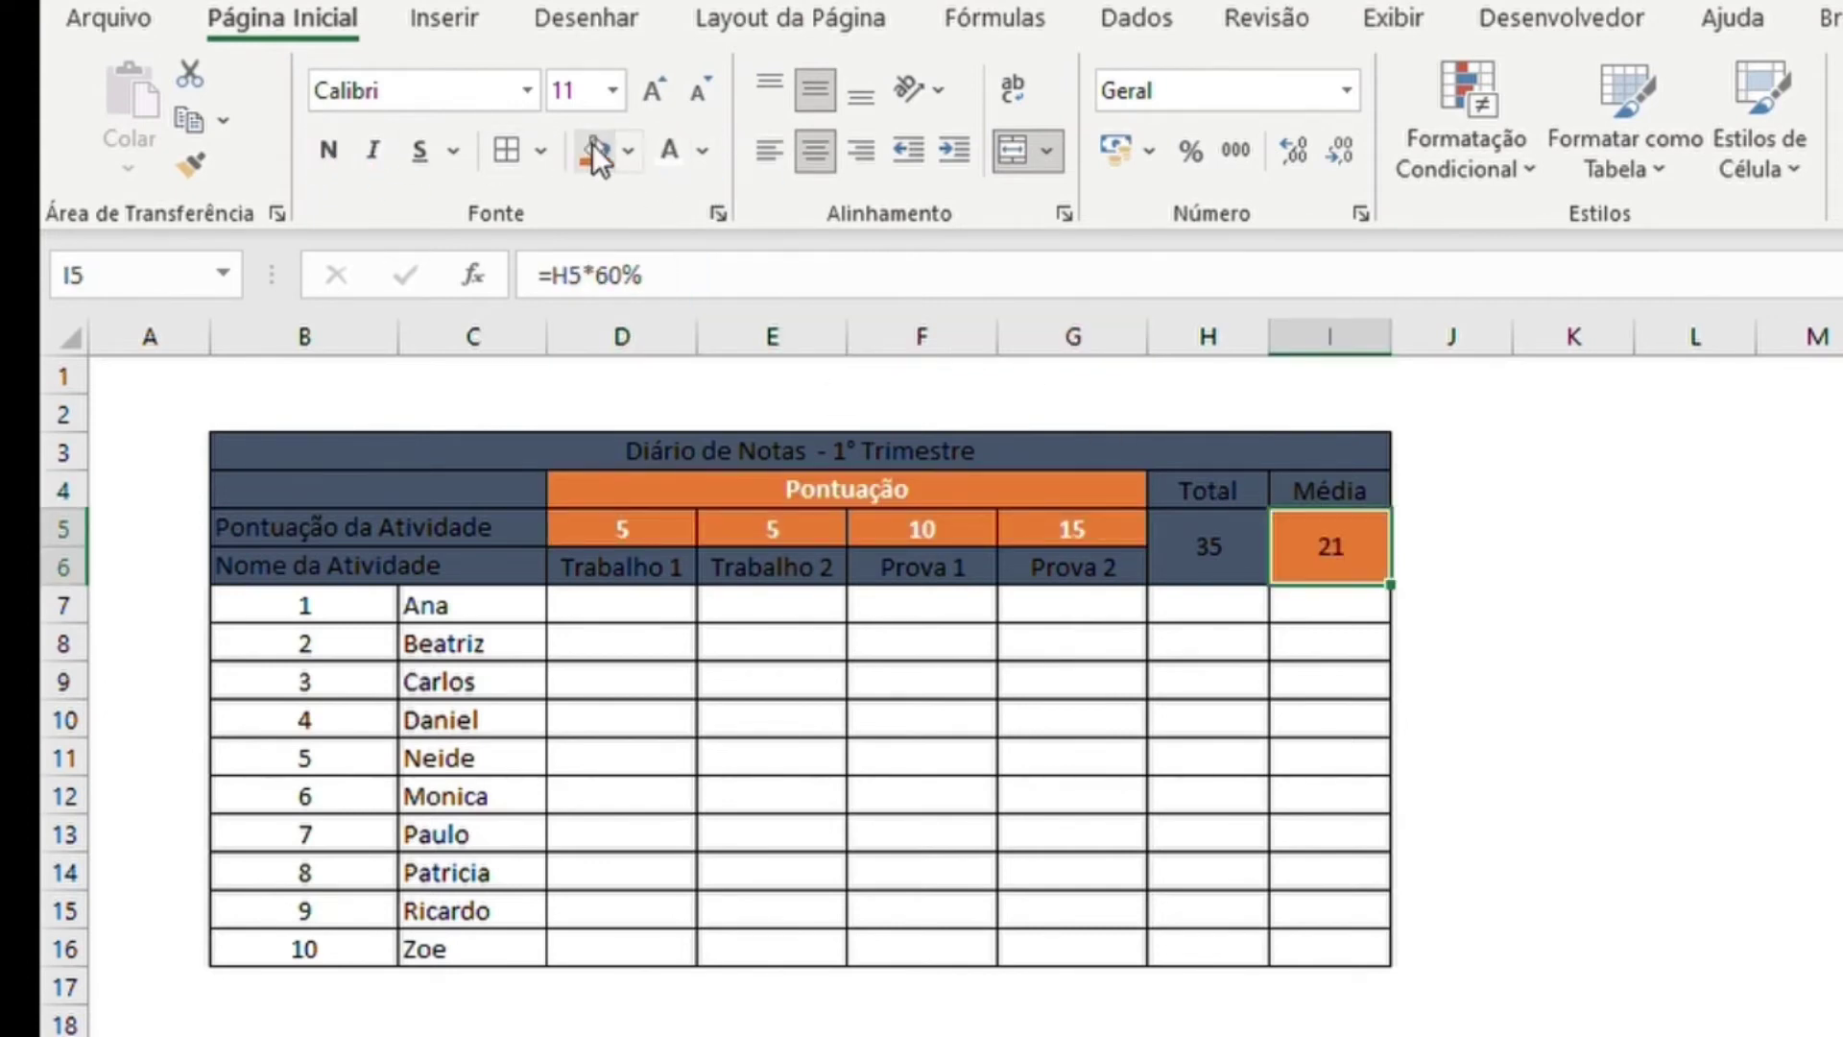
pyautogui.click(1207, 660)
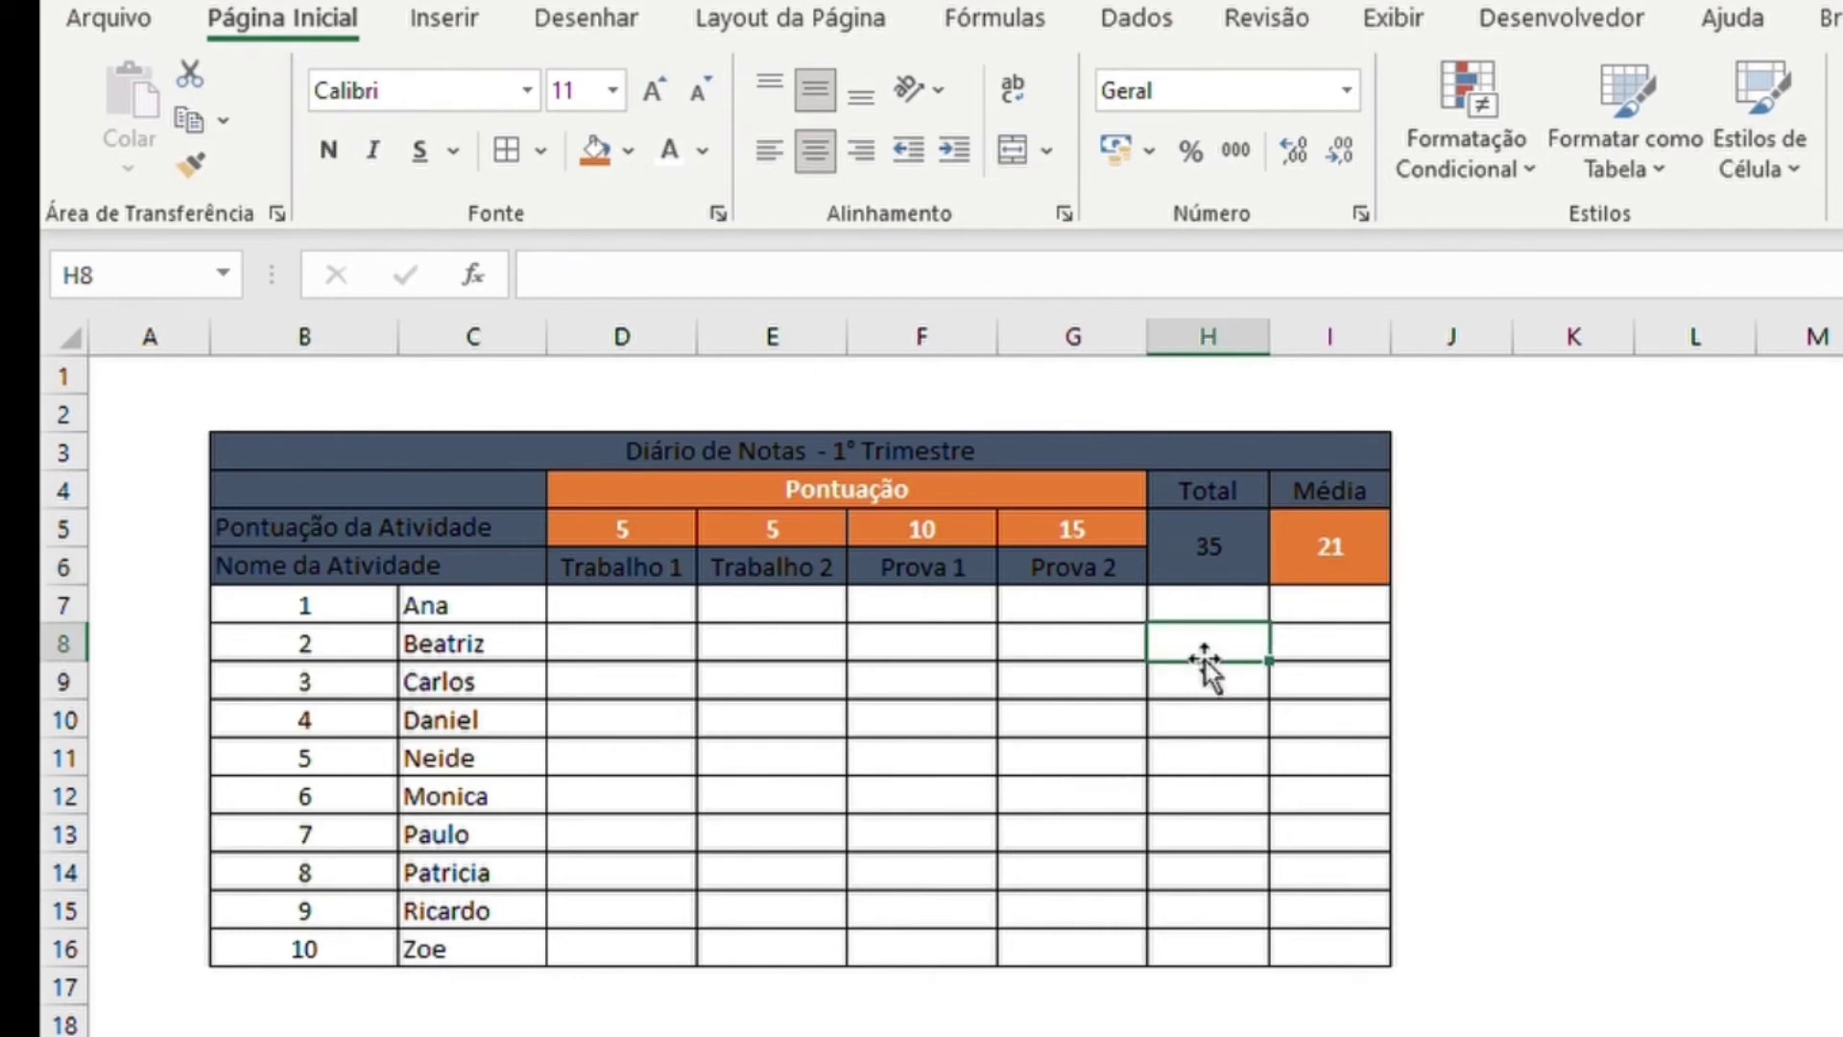
# Turn the header block's text white
pyautogui.moveTo(566, 436); pyautogui.dragTo(603, 565)
pyautogui.click(669, 150)
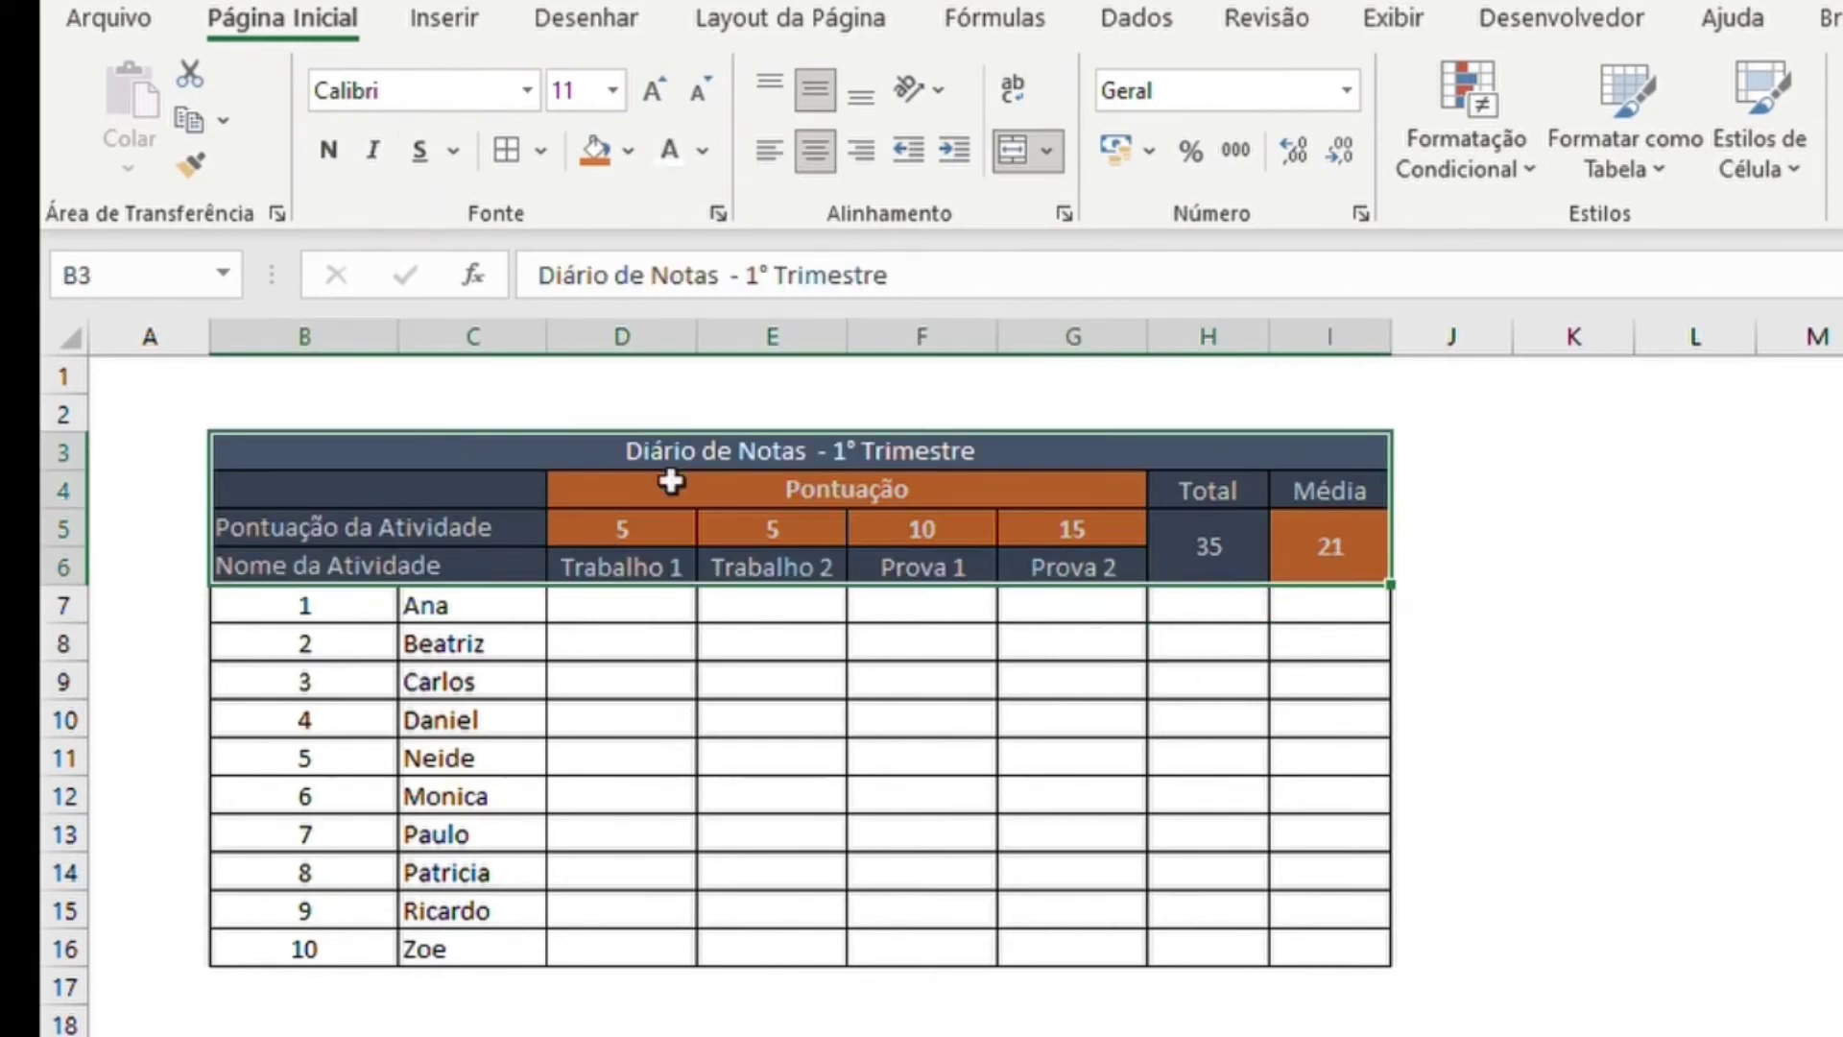
pyautogui.click(1141, 798)
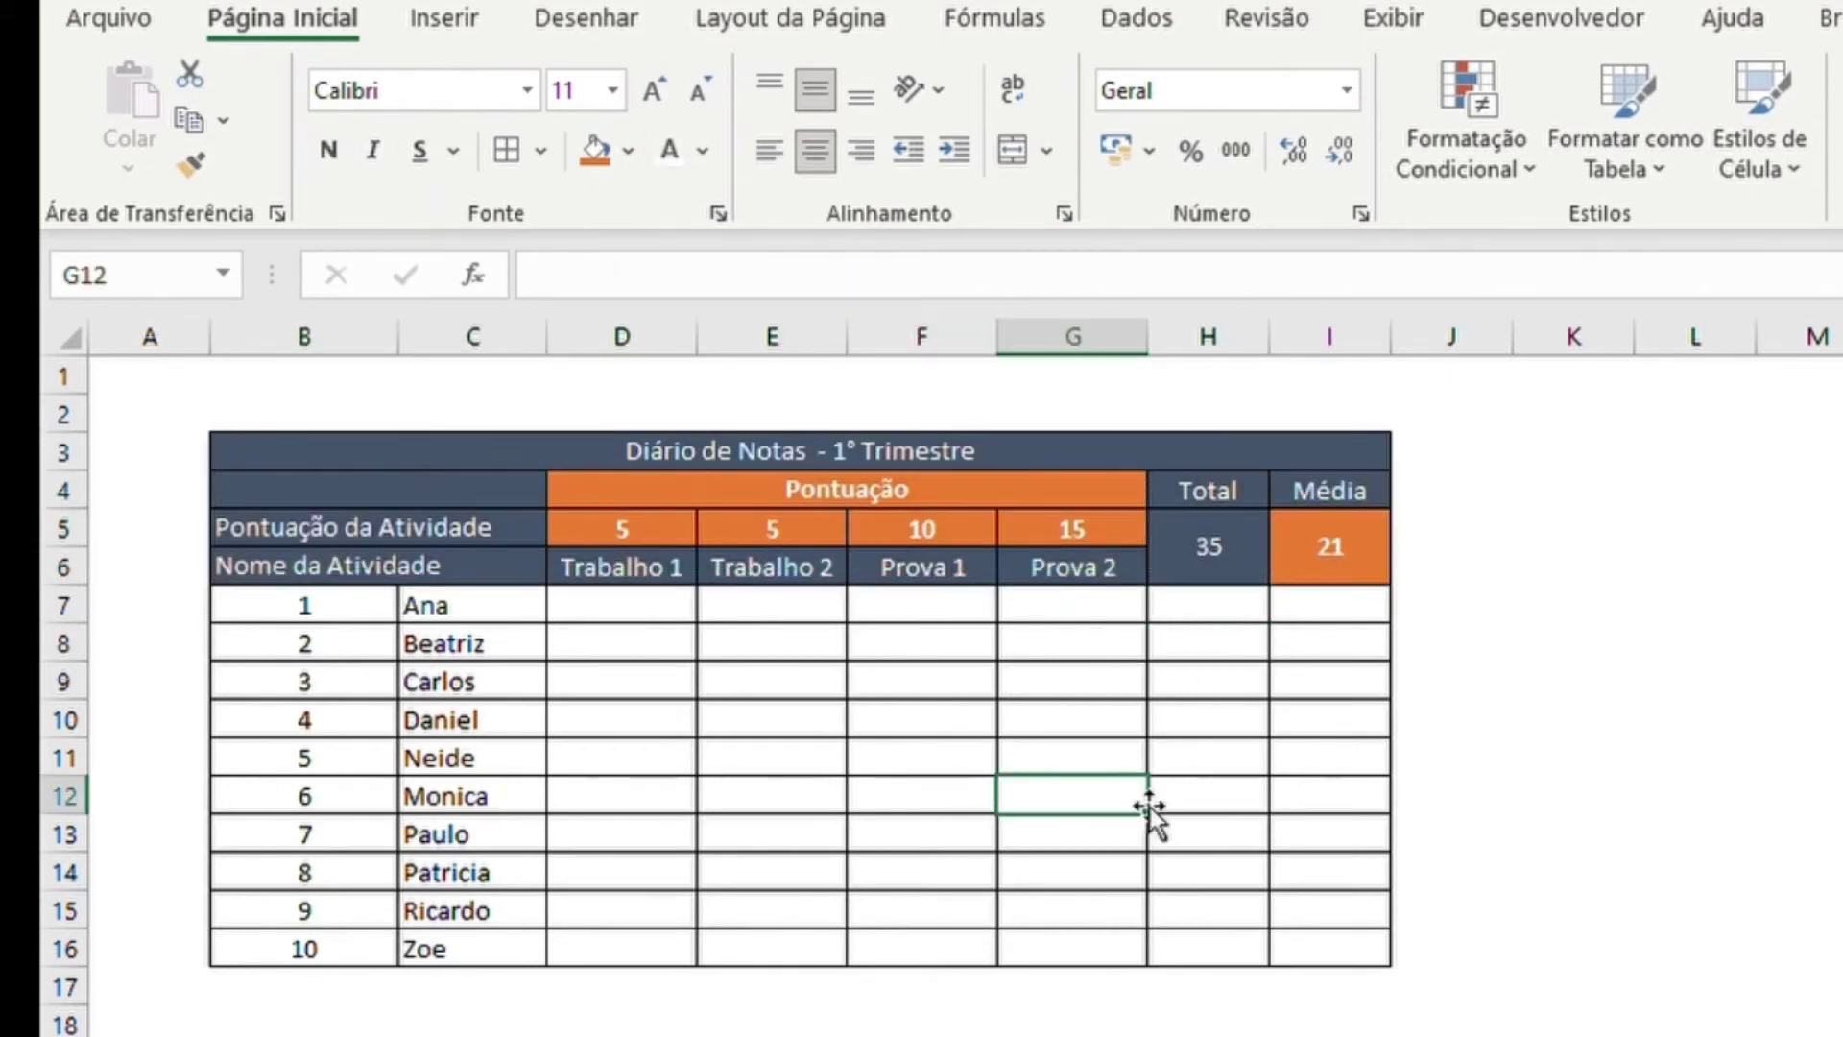
# Enter Ana's scores 4, 4, 10 and 15 across Trabalho 1 to Prova 2
pyautogui.click(651, 601)
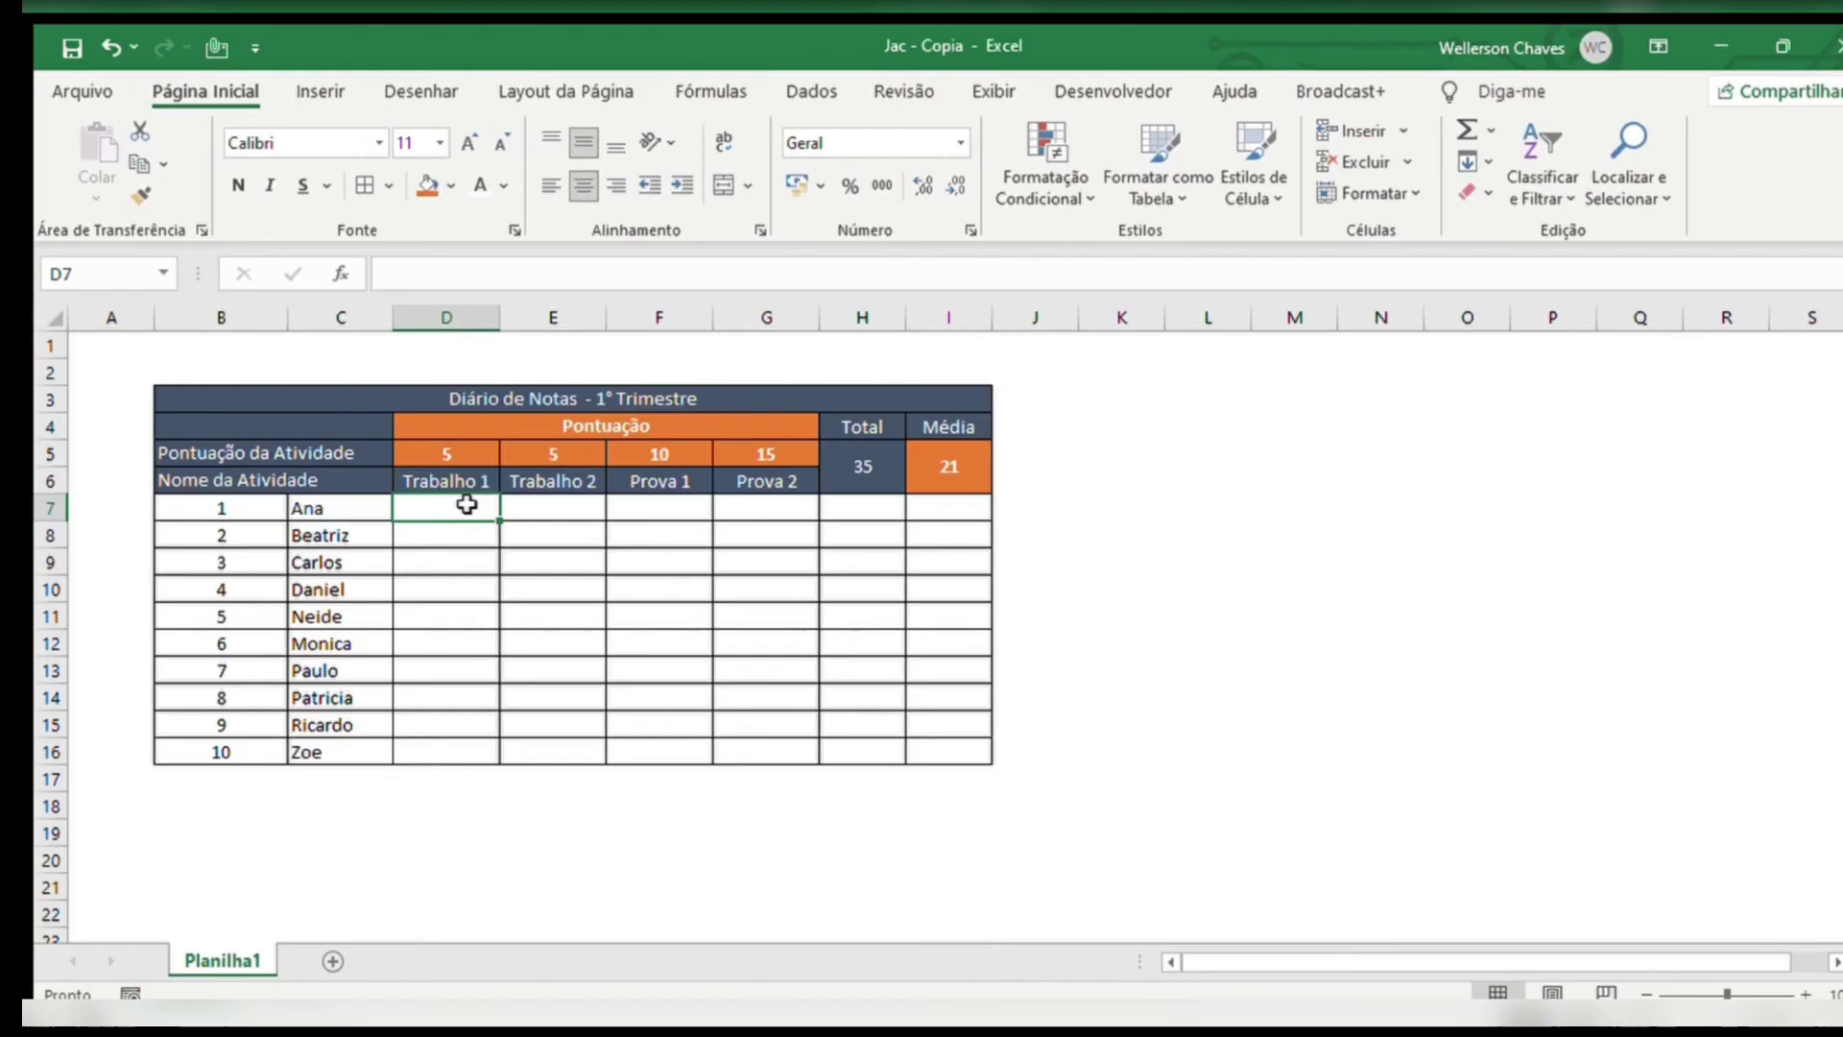
pyautogui.write('4')
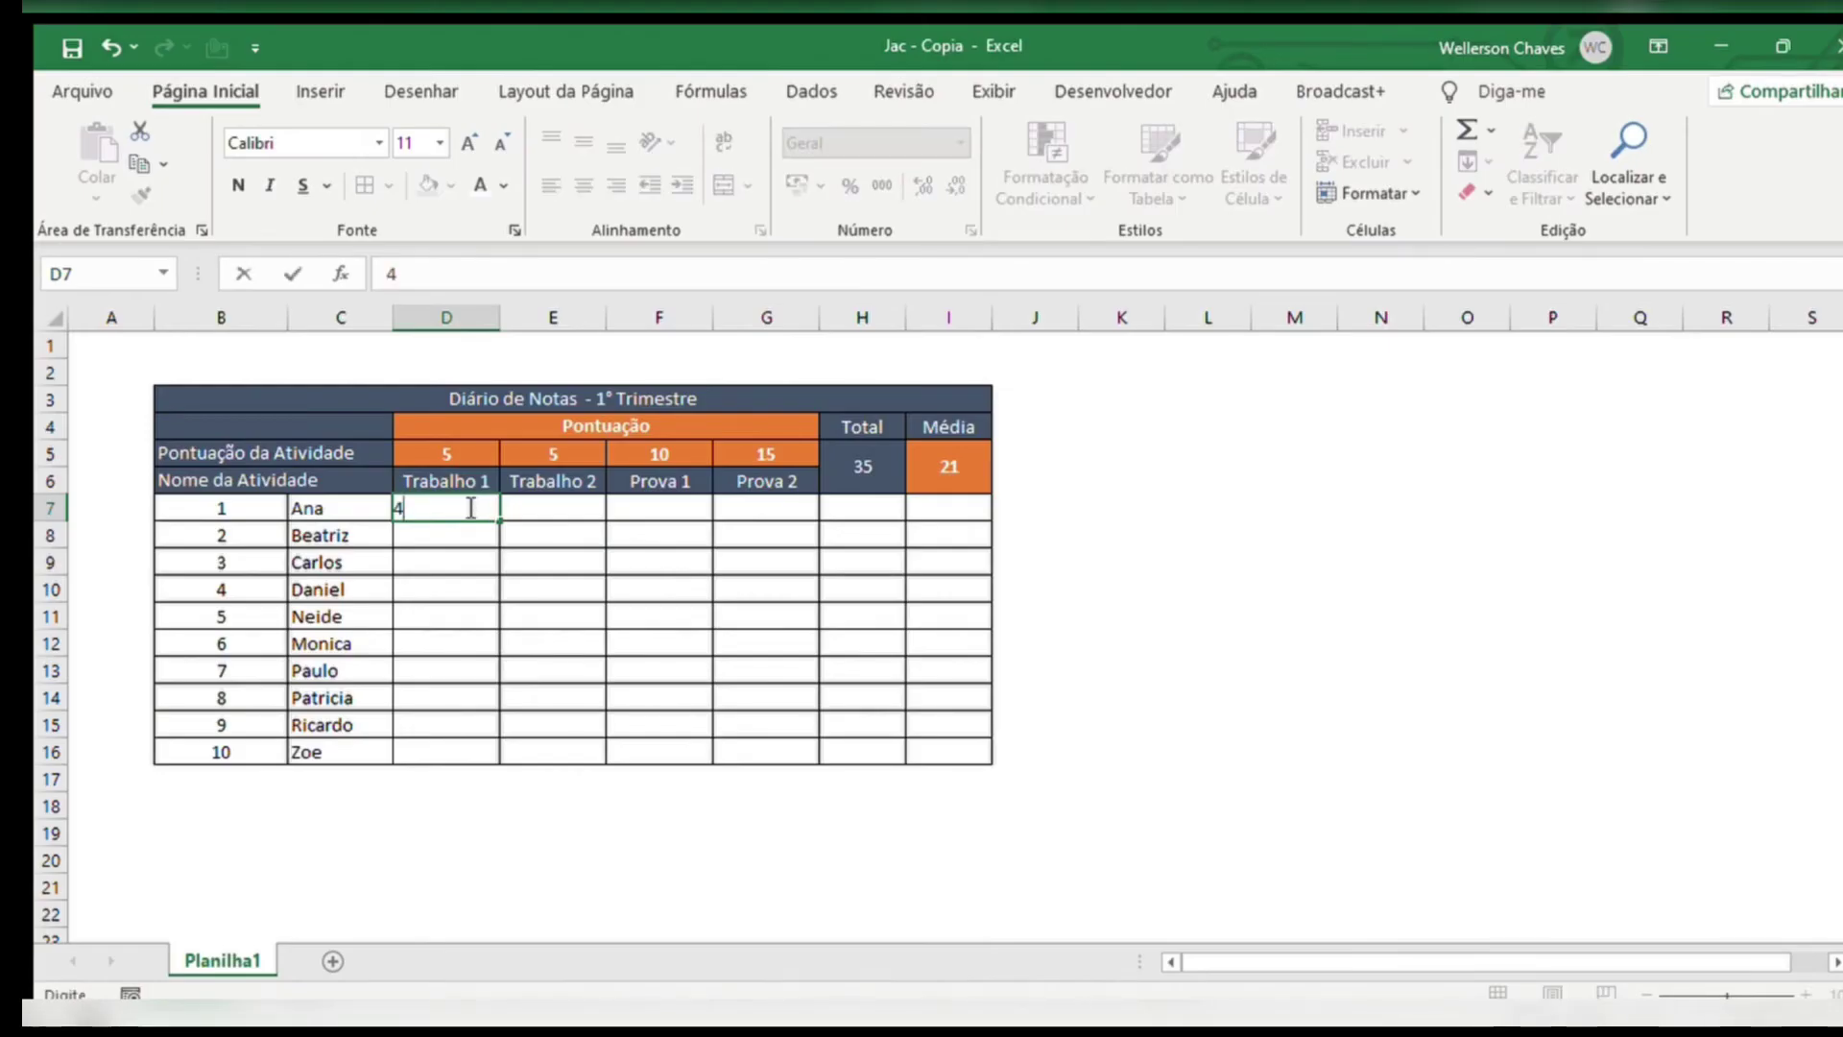
pyautogui.press('Tab')
pyautogui.write('4')
pyautogui.press('Tab')
pyautogui.write('1')
pyautogui.press('Tab')
pyautogui.write('1')
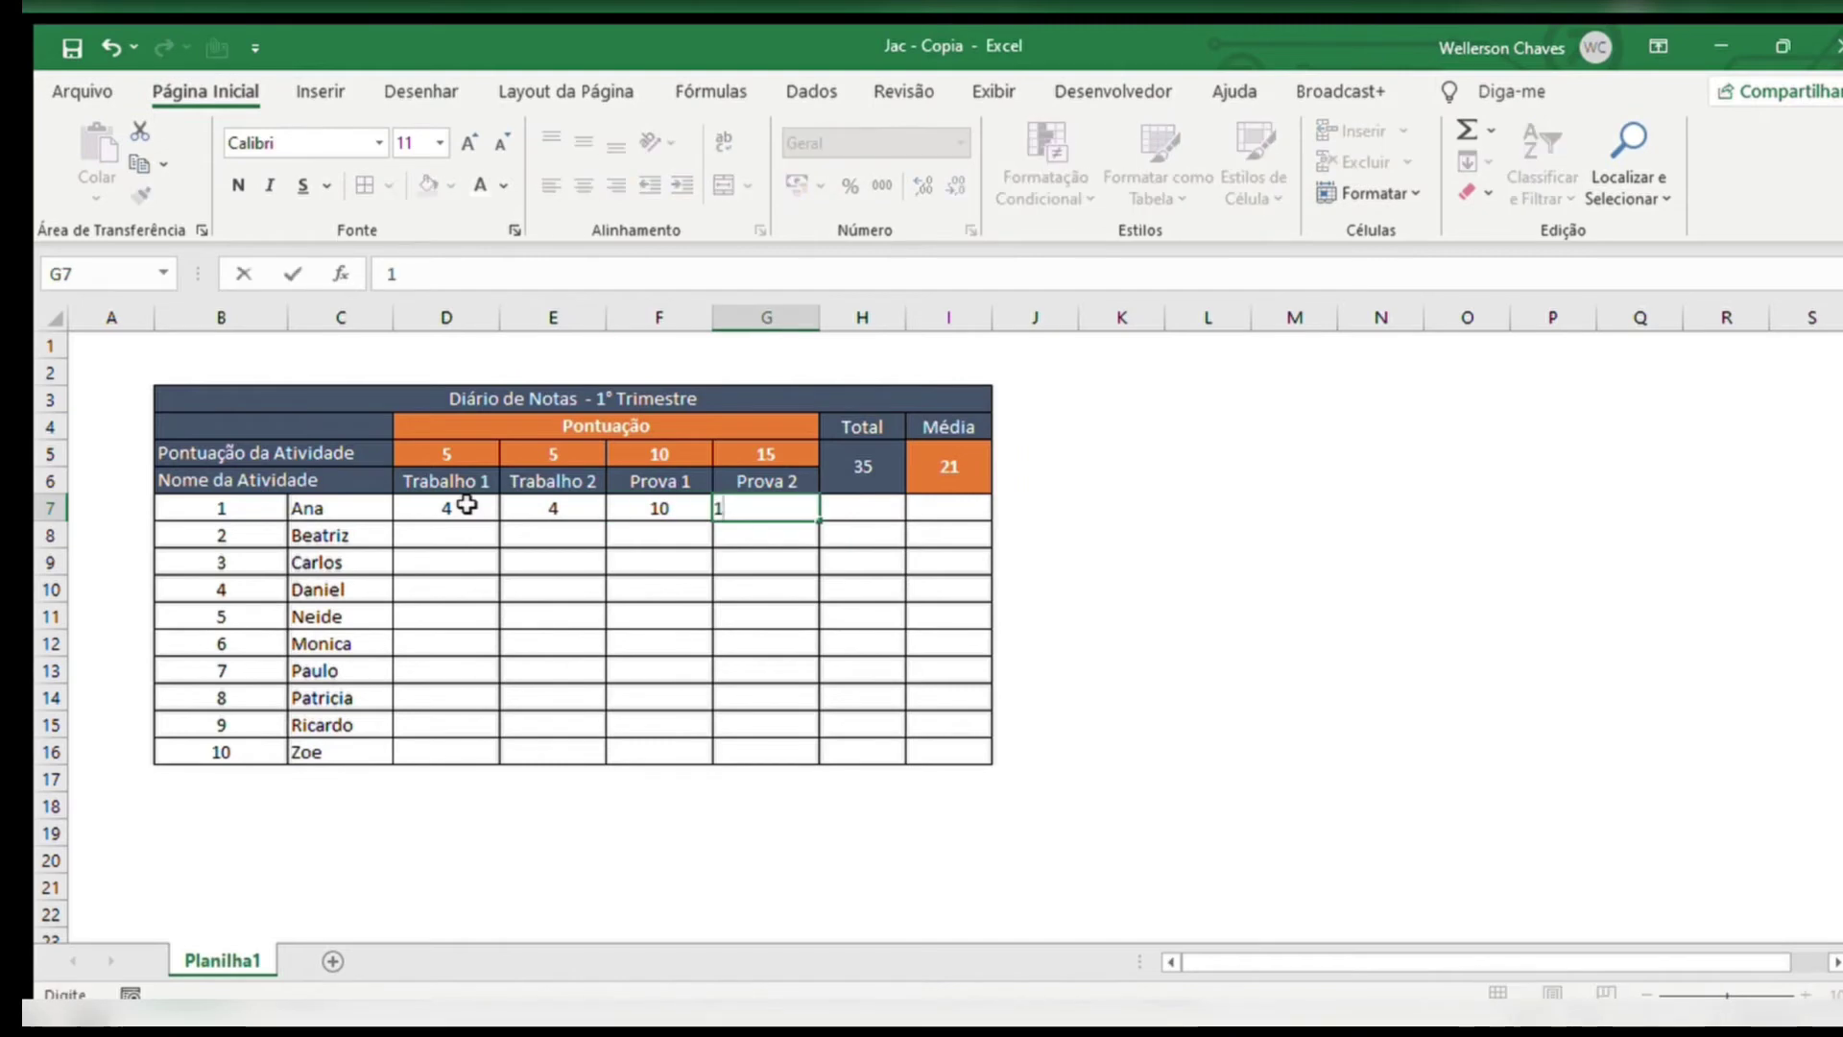
pyautogui.write('5')
pyautogui.press('Return')
# Enter Beatriz's scores 2, 4, 6 and 8
pyautogui.write('2')
pyautogui.press('Tab')
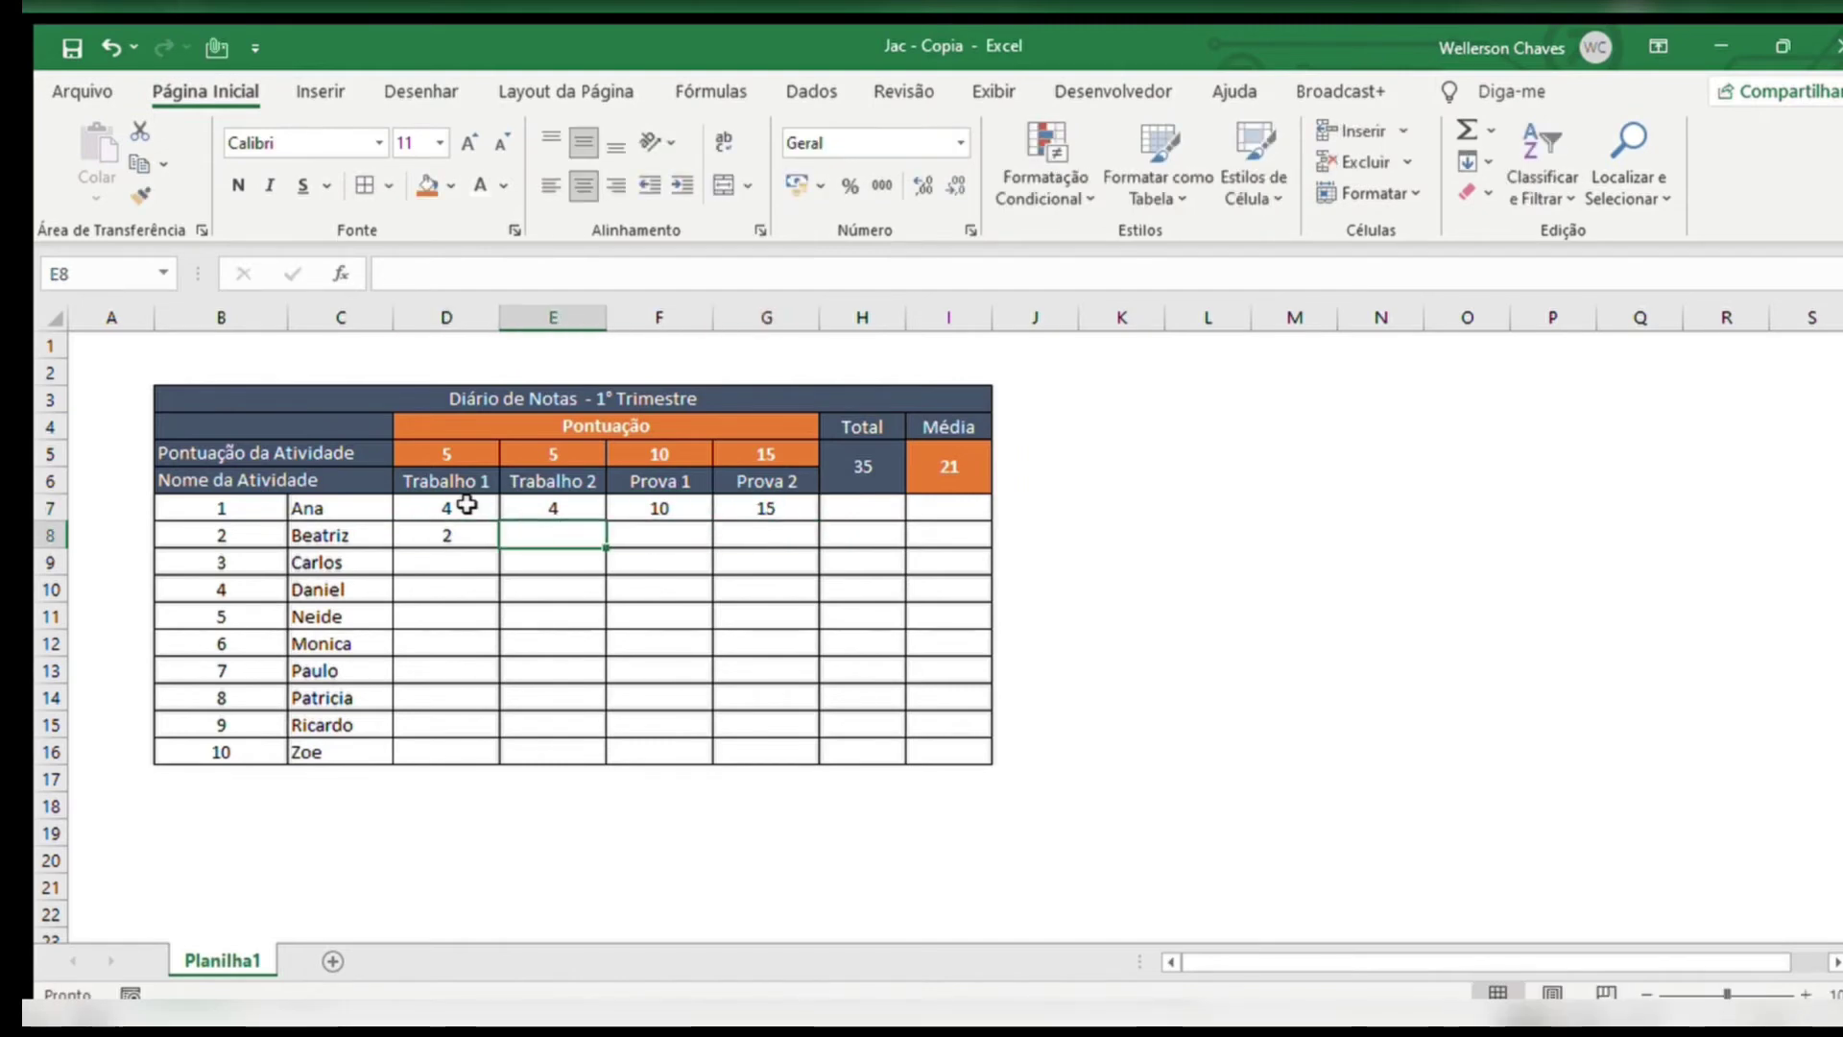
pyautogui.write('4')
pyautogui.press('Tab')
pyautogui.write('6')
pyautogui.press('Tab')
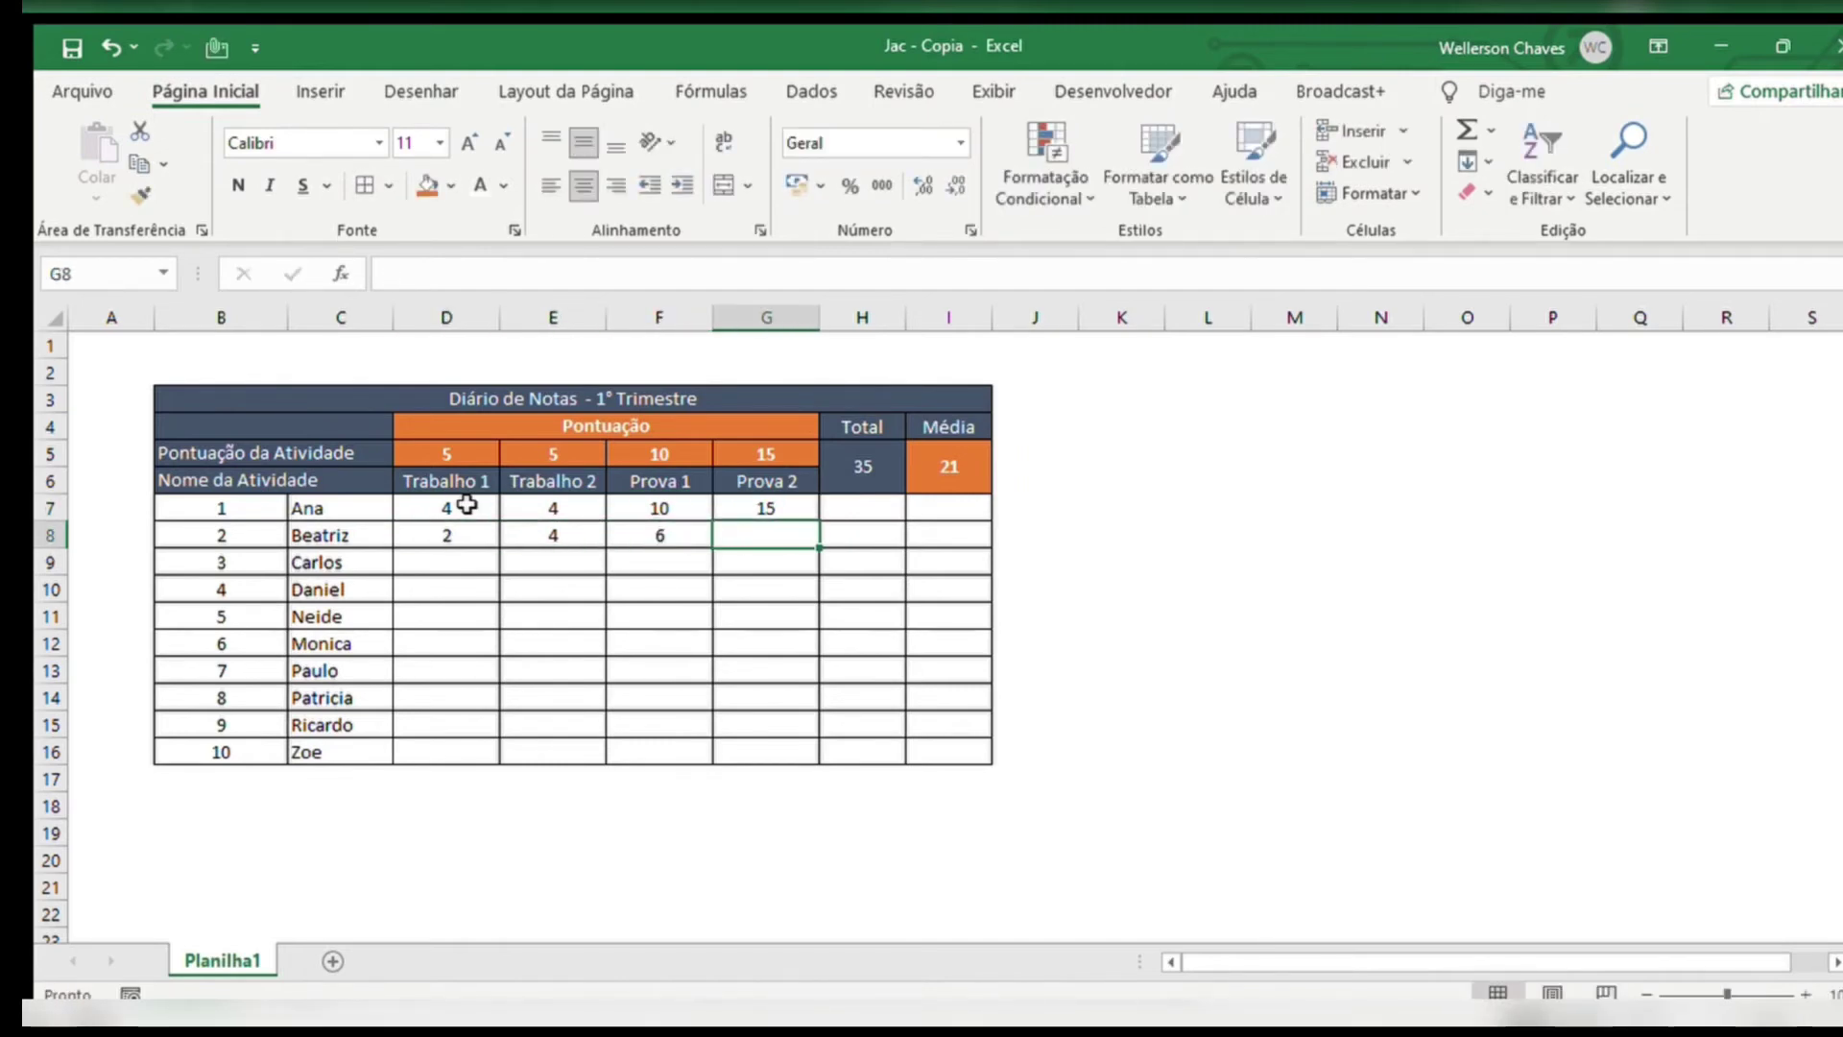
pyautogui.write('8')
pyautogui.press('Return')
pyautogui.press('Left')
pyautogui.press('Left')
pyautogui.press('Left')
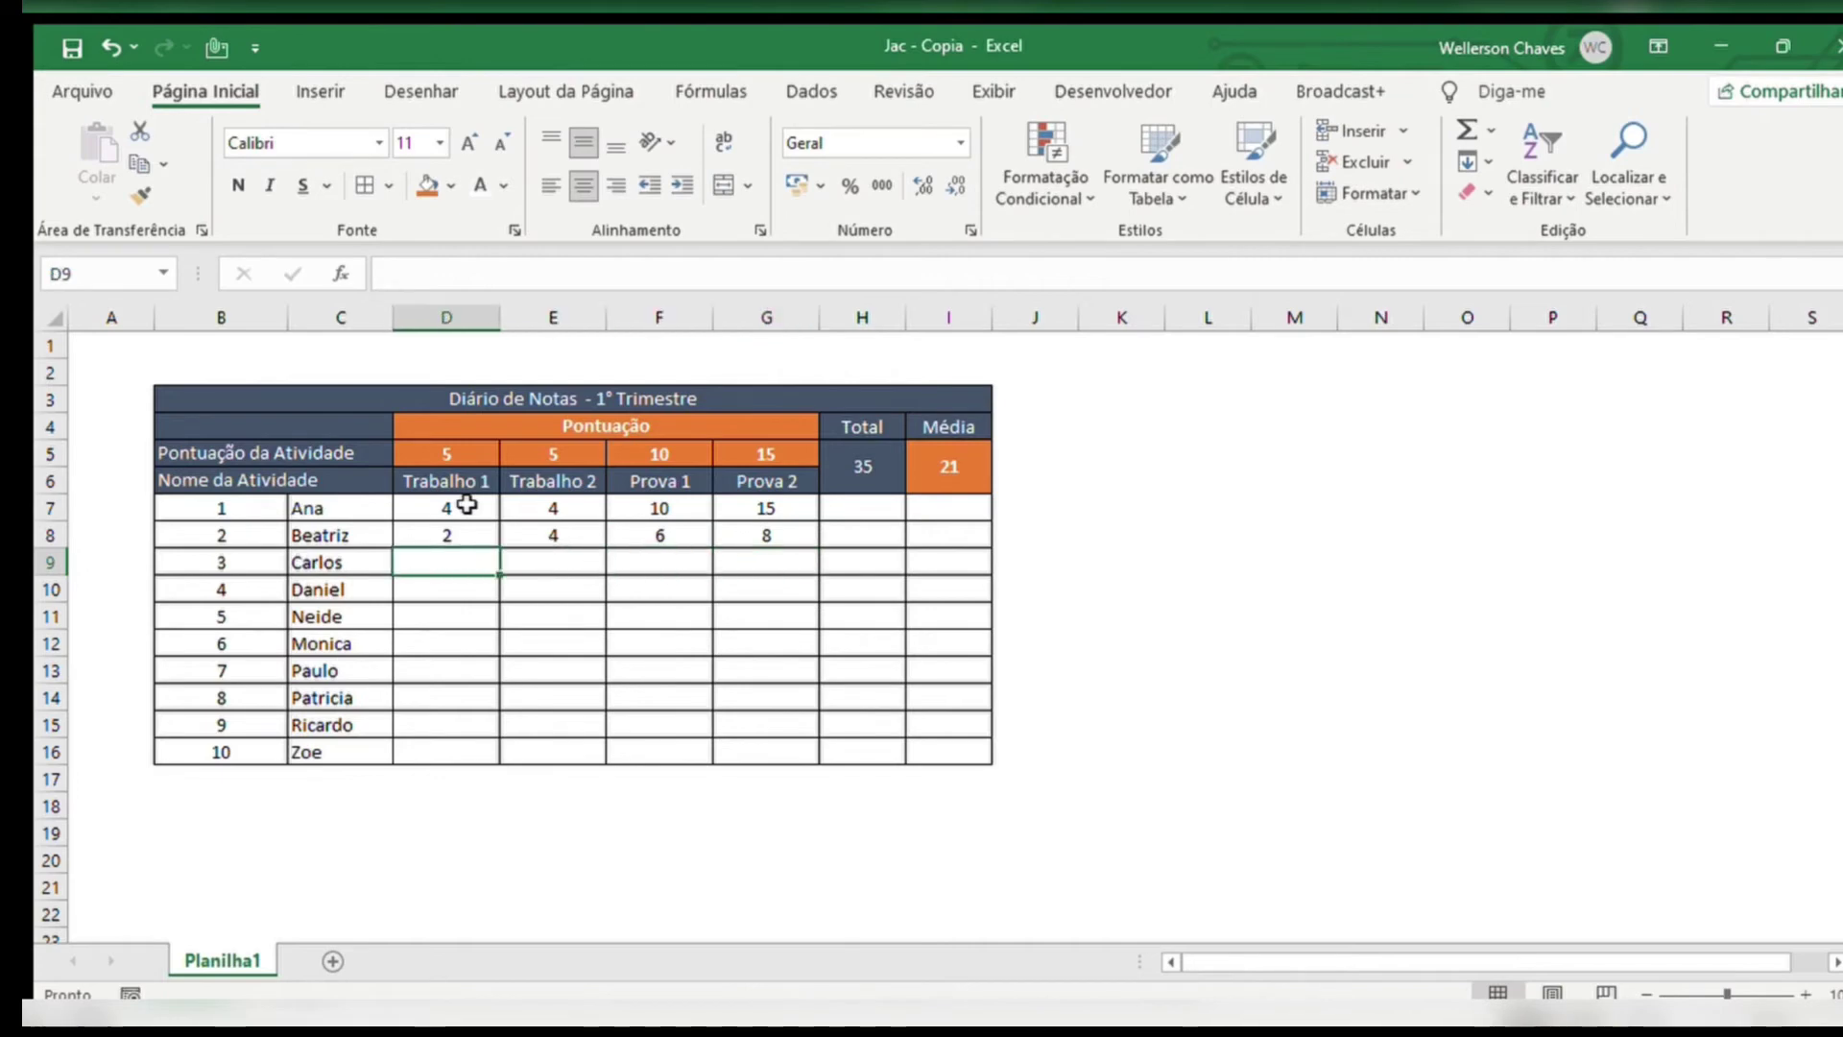
# Enter Carlos's scores 3, 5, 10 and 11, then widen column H
pyautogui.write('3')
pyautogui.press('Tab')
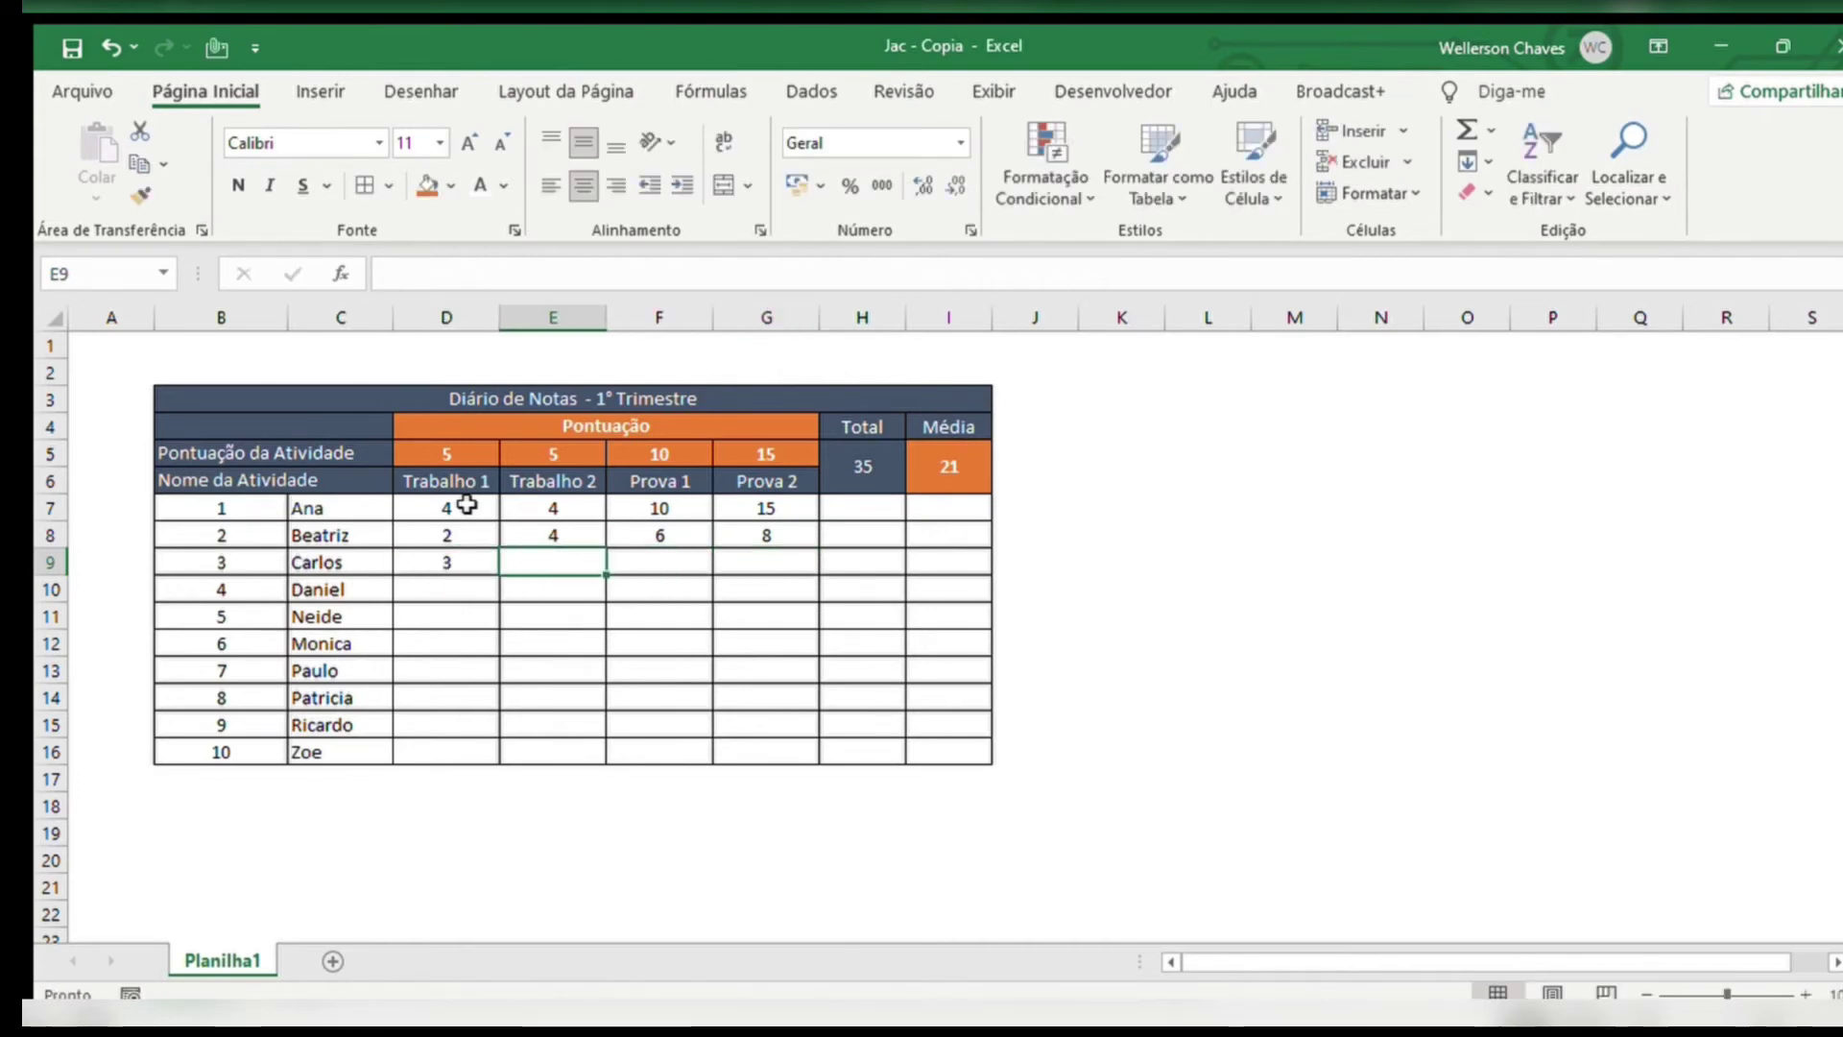
pyautogui.write('5')
pyautogui.press('Tab')
pyautogui.write('10')
pyautogui.press('Tab')
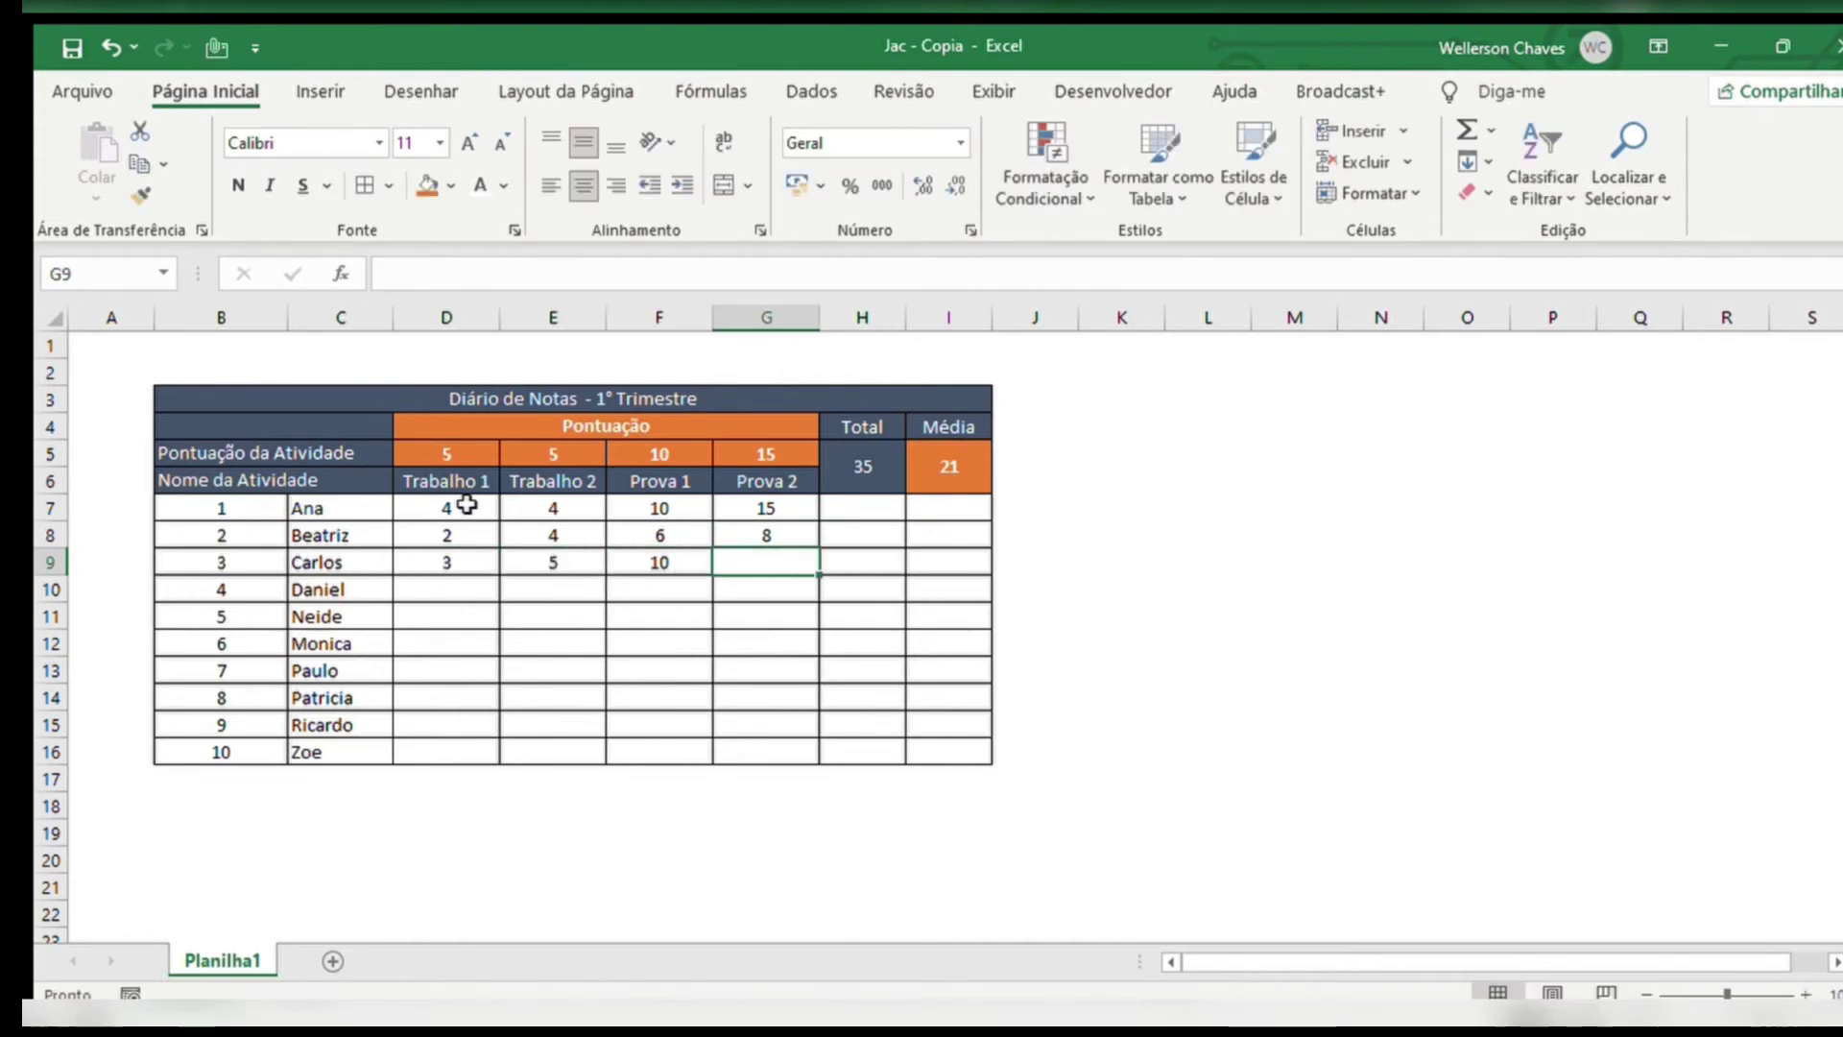
pyautogui.write('11')
pyautogui.press('Return')
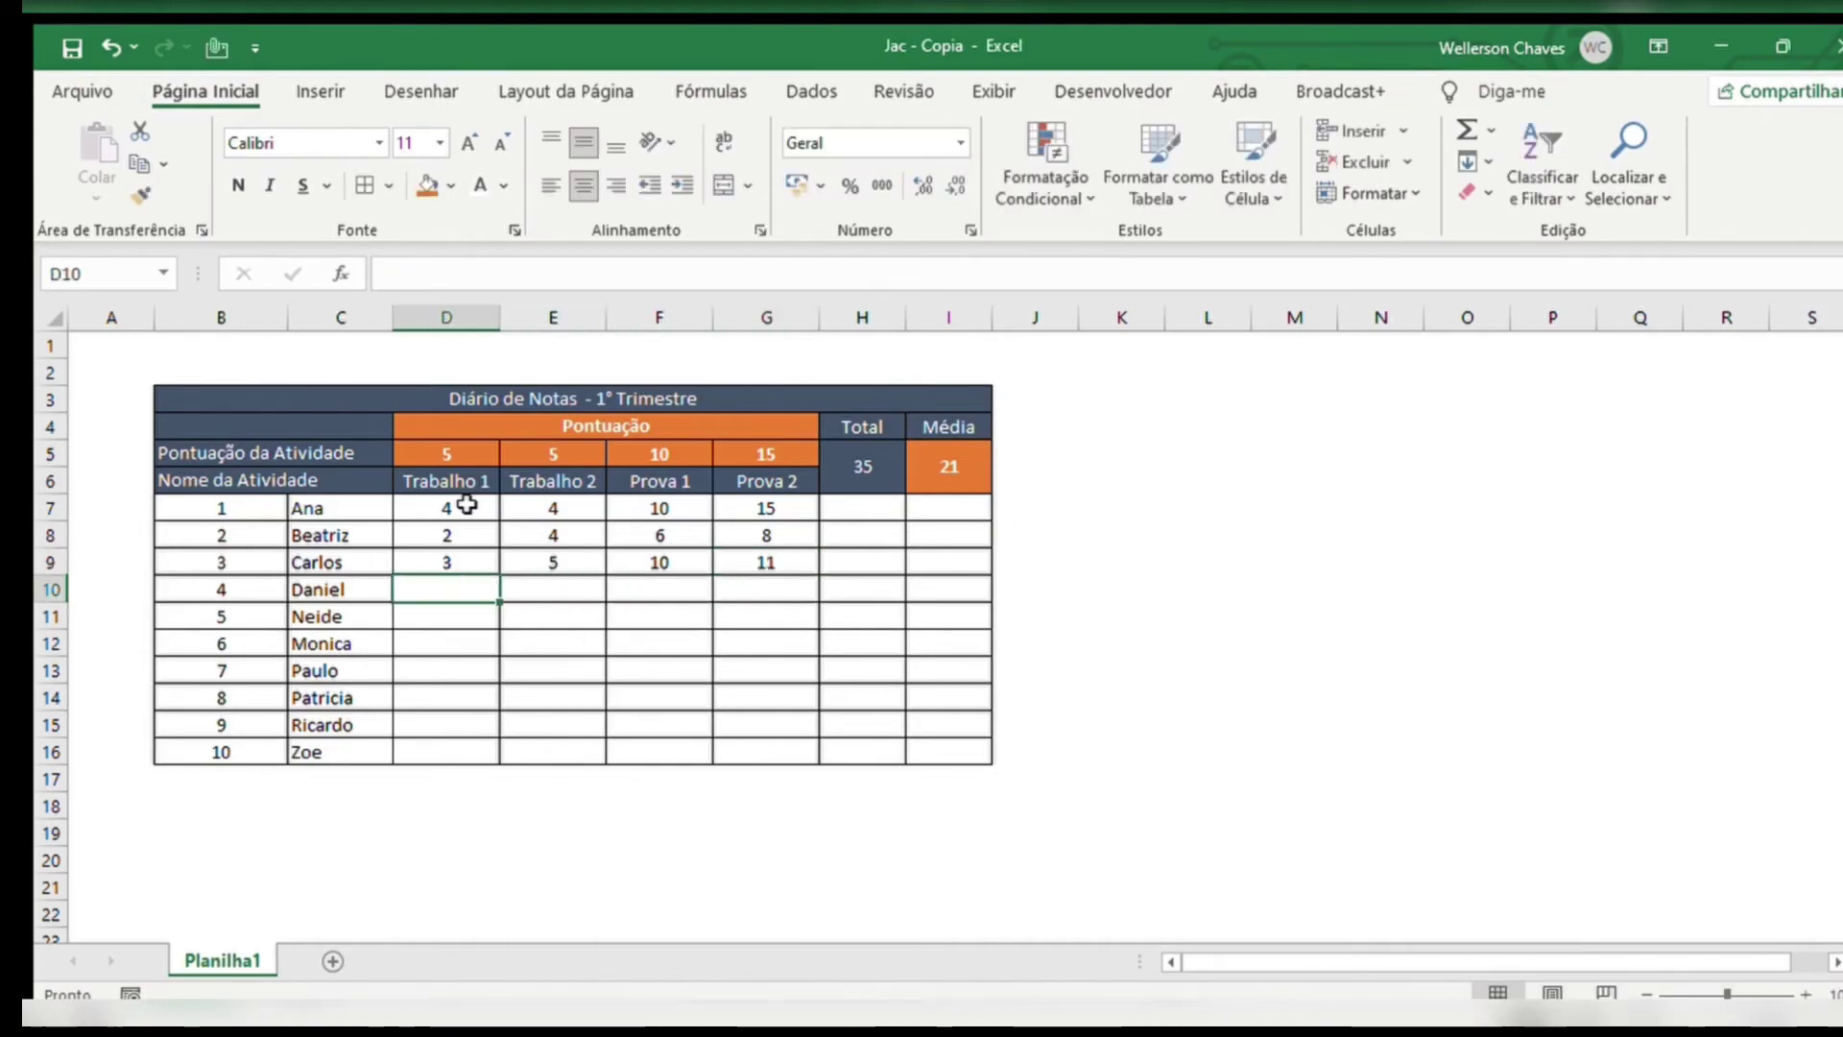
pyautogui.moveTo(1192, 348); pyautogui.dragTo(1225, 348)
# Select Ana's total cell H7
pyautogui.click(1193, 596)
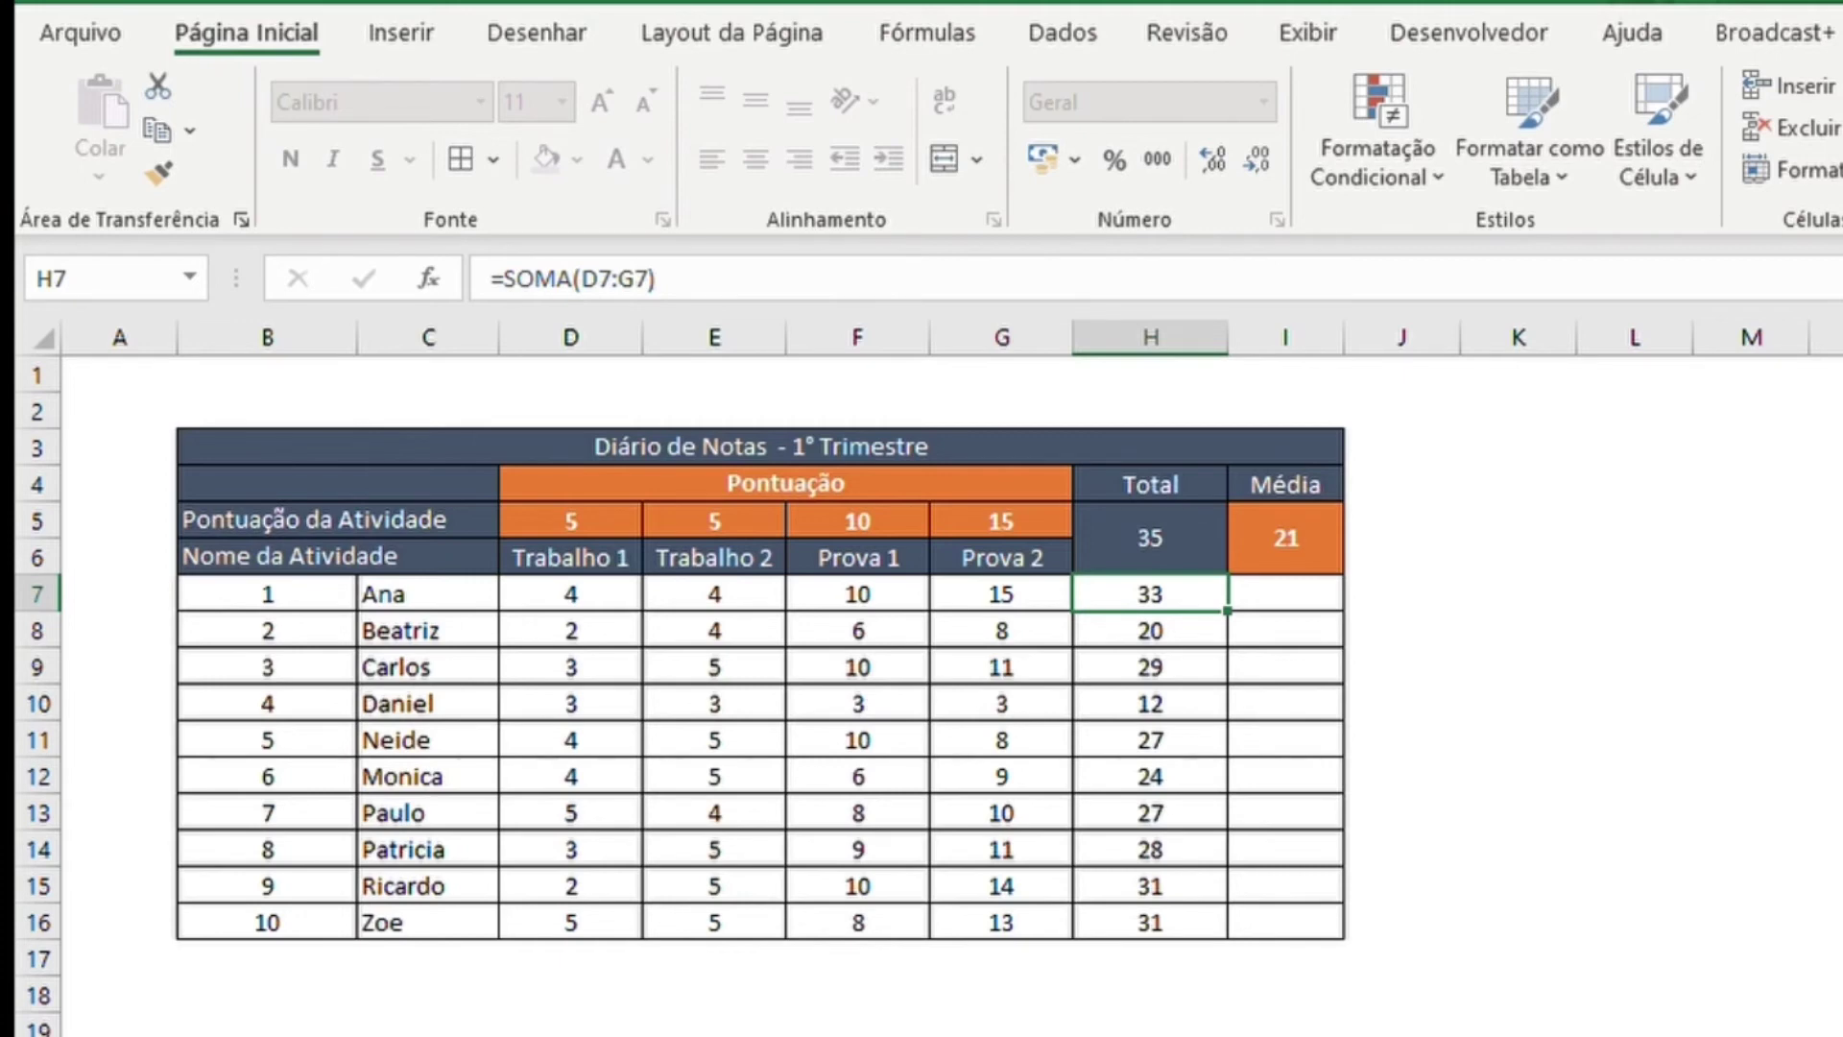
pyautogui.click(1286, 538)
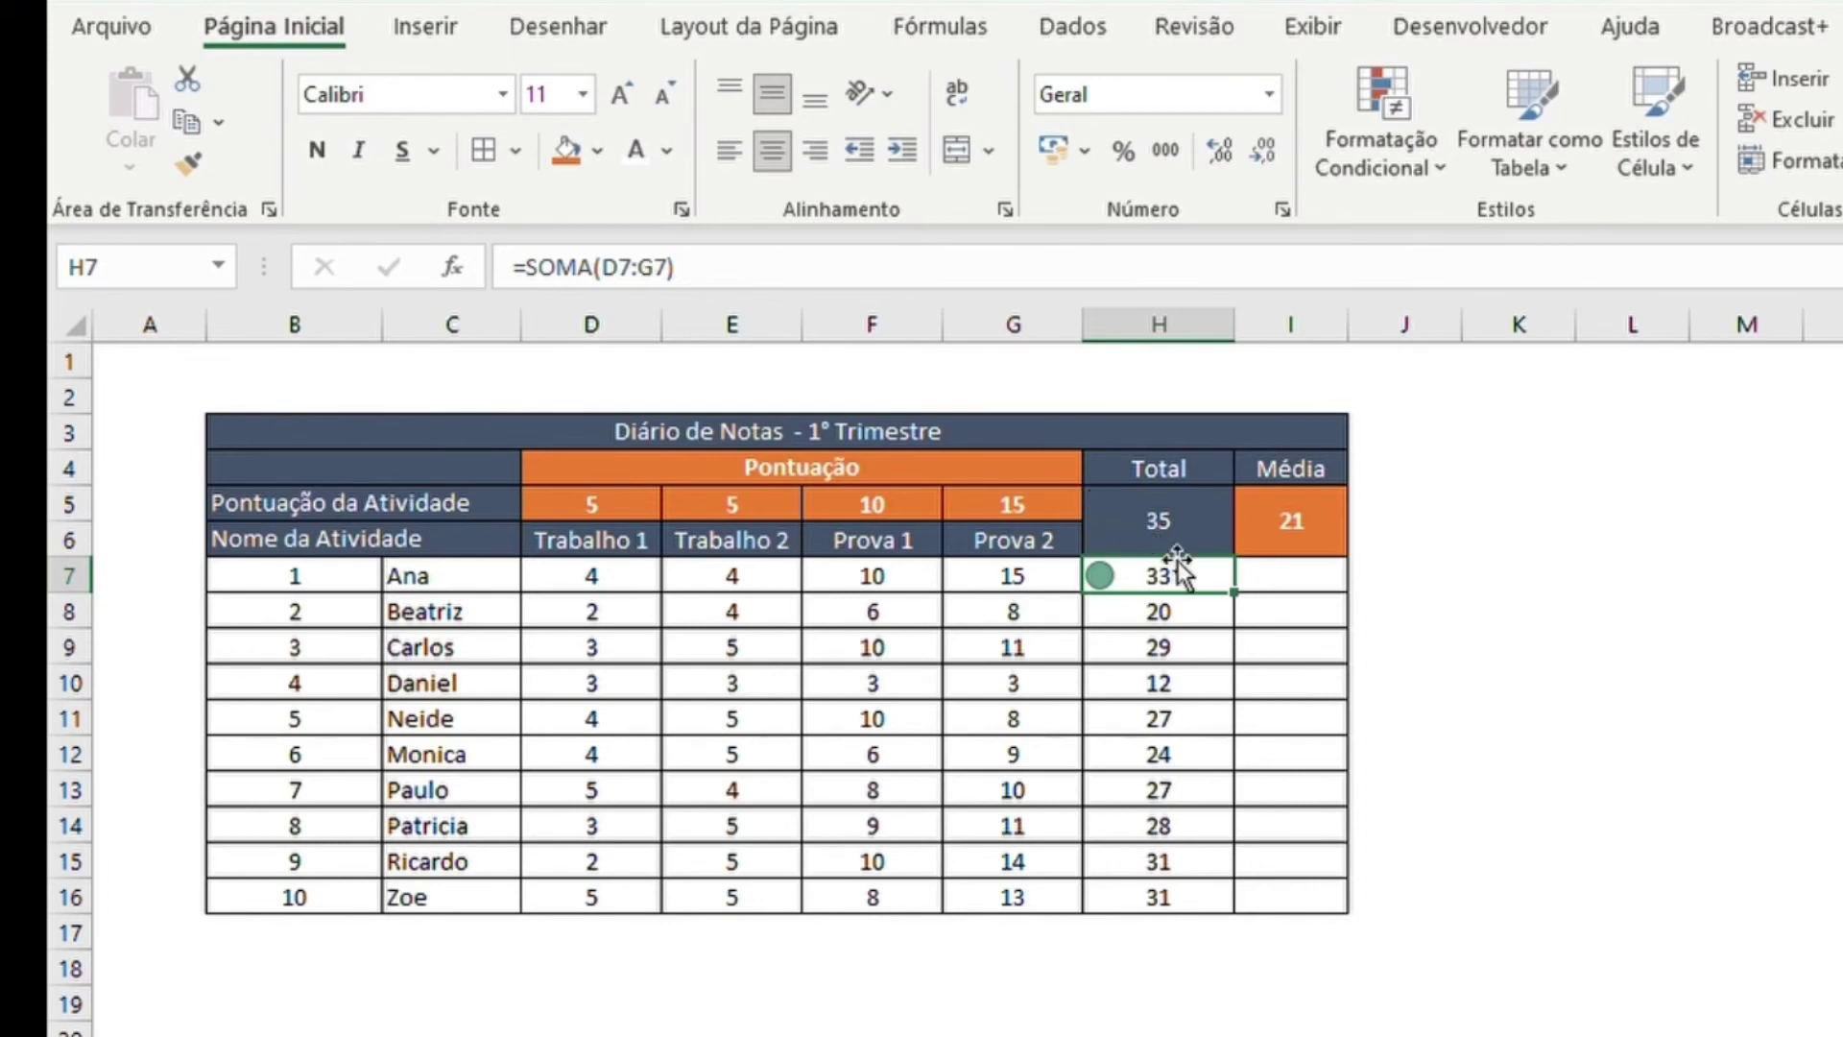
pyautogui.moveTo(1236, 592); pyautogui.dragTo(1219, 898)
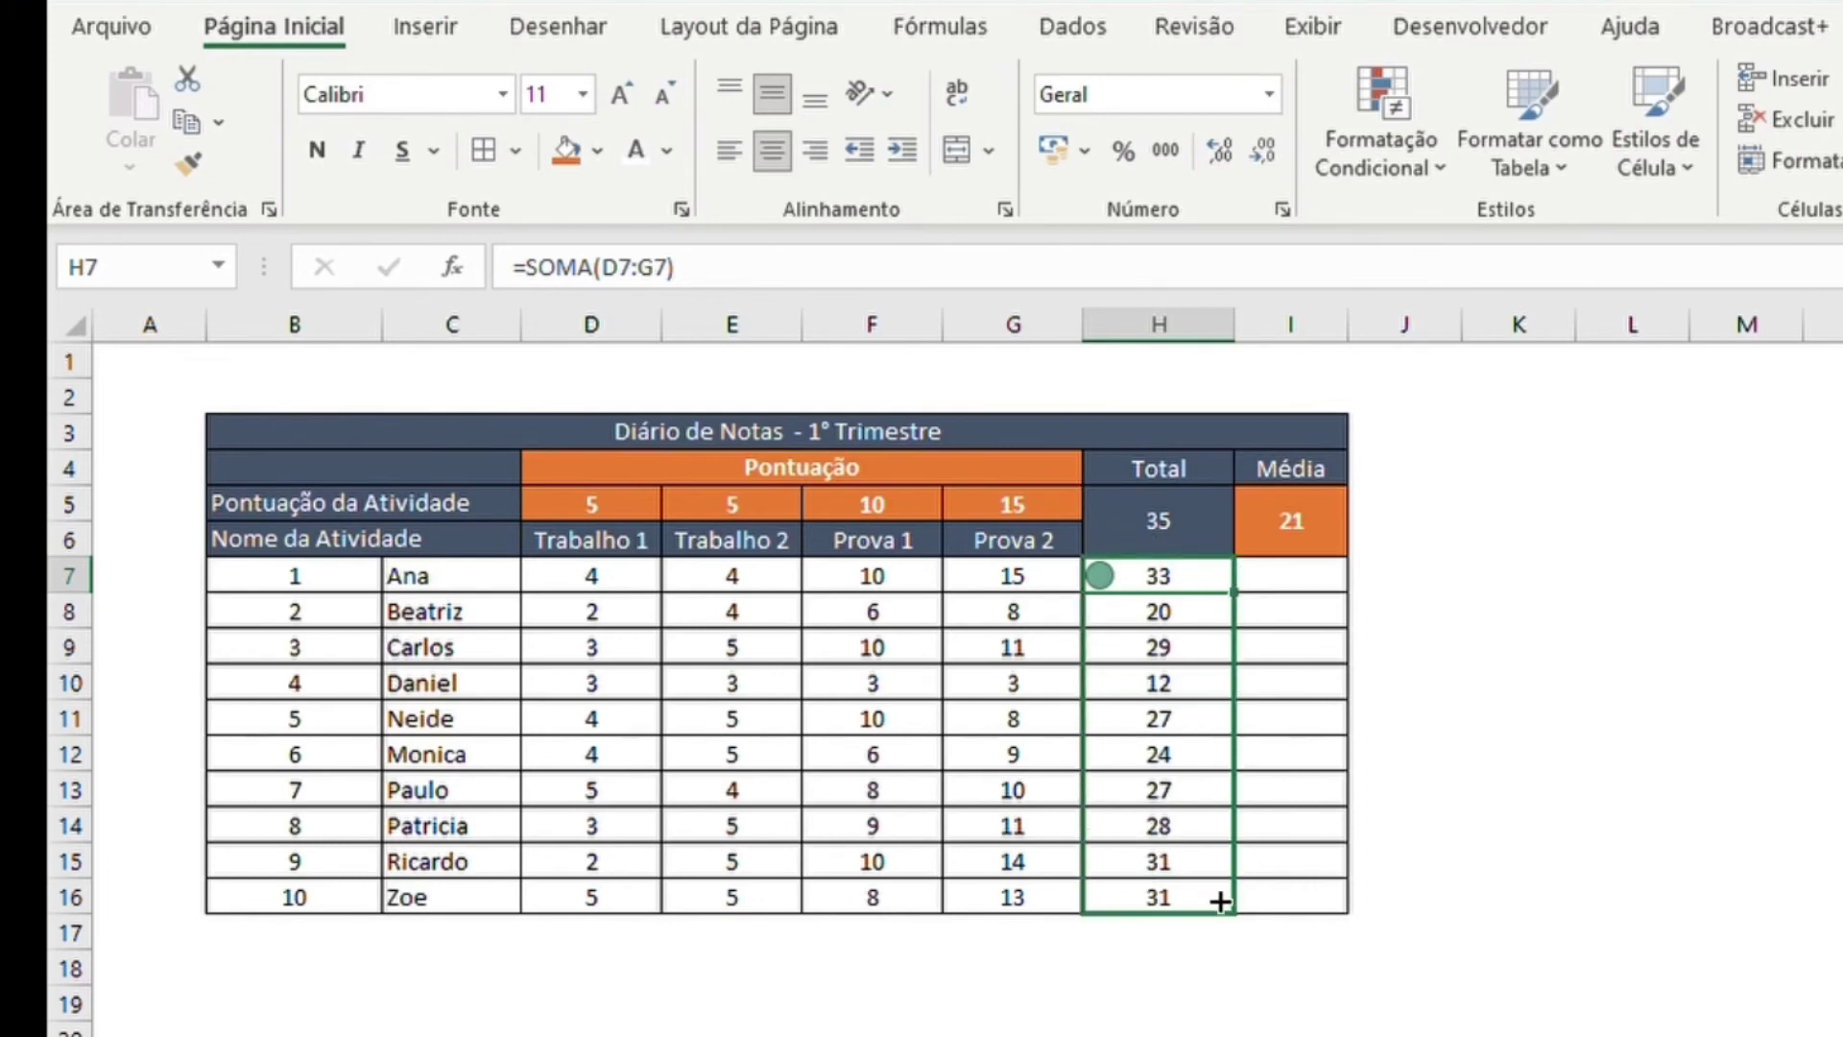
pyautogui.click(1173, 570)
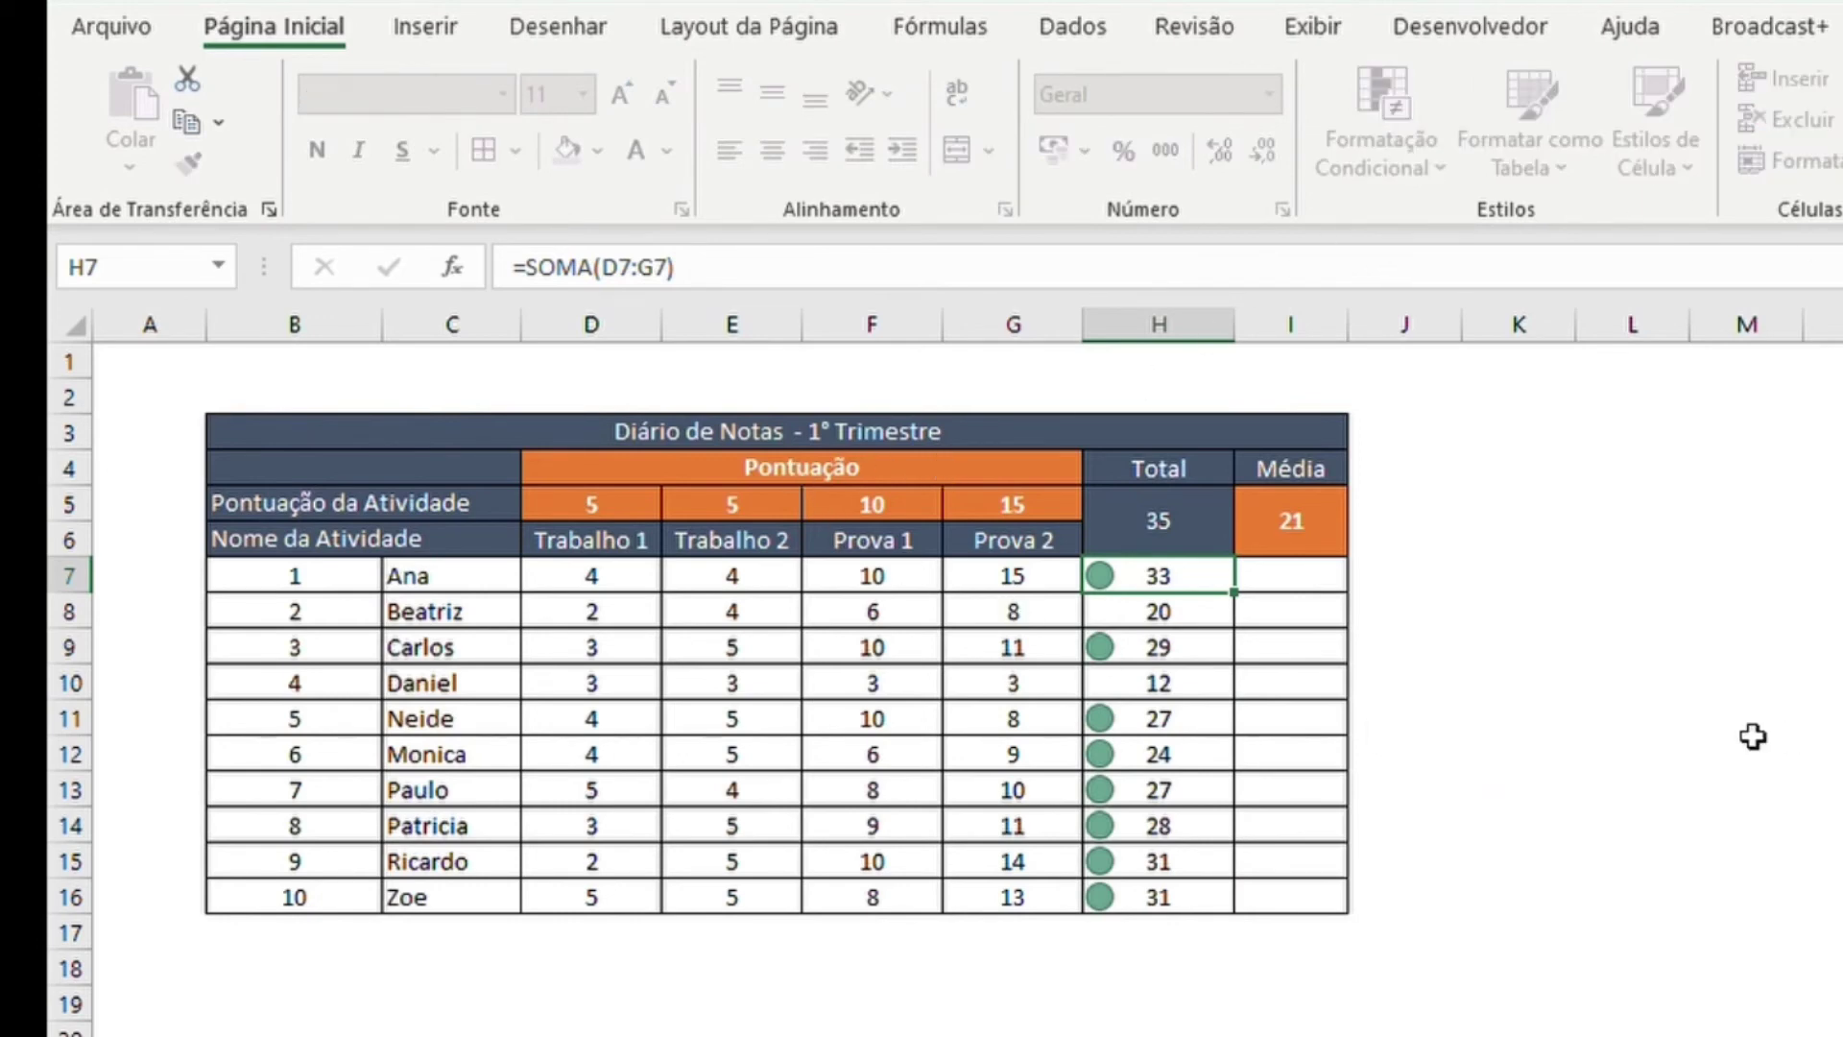
pyautogui.click(1300, 527)
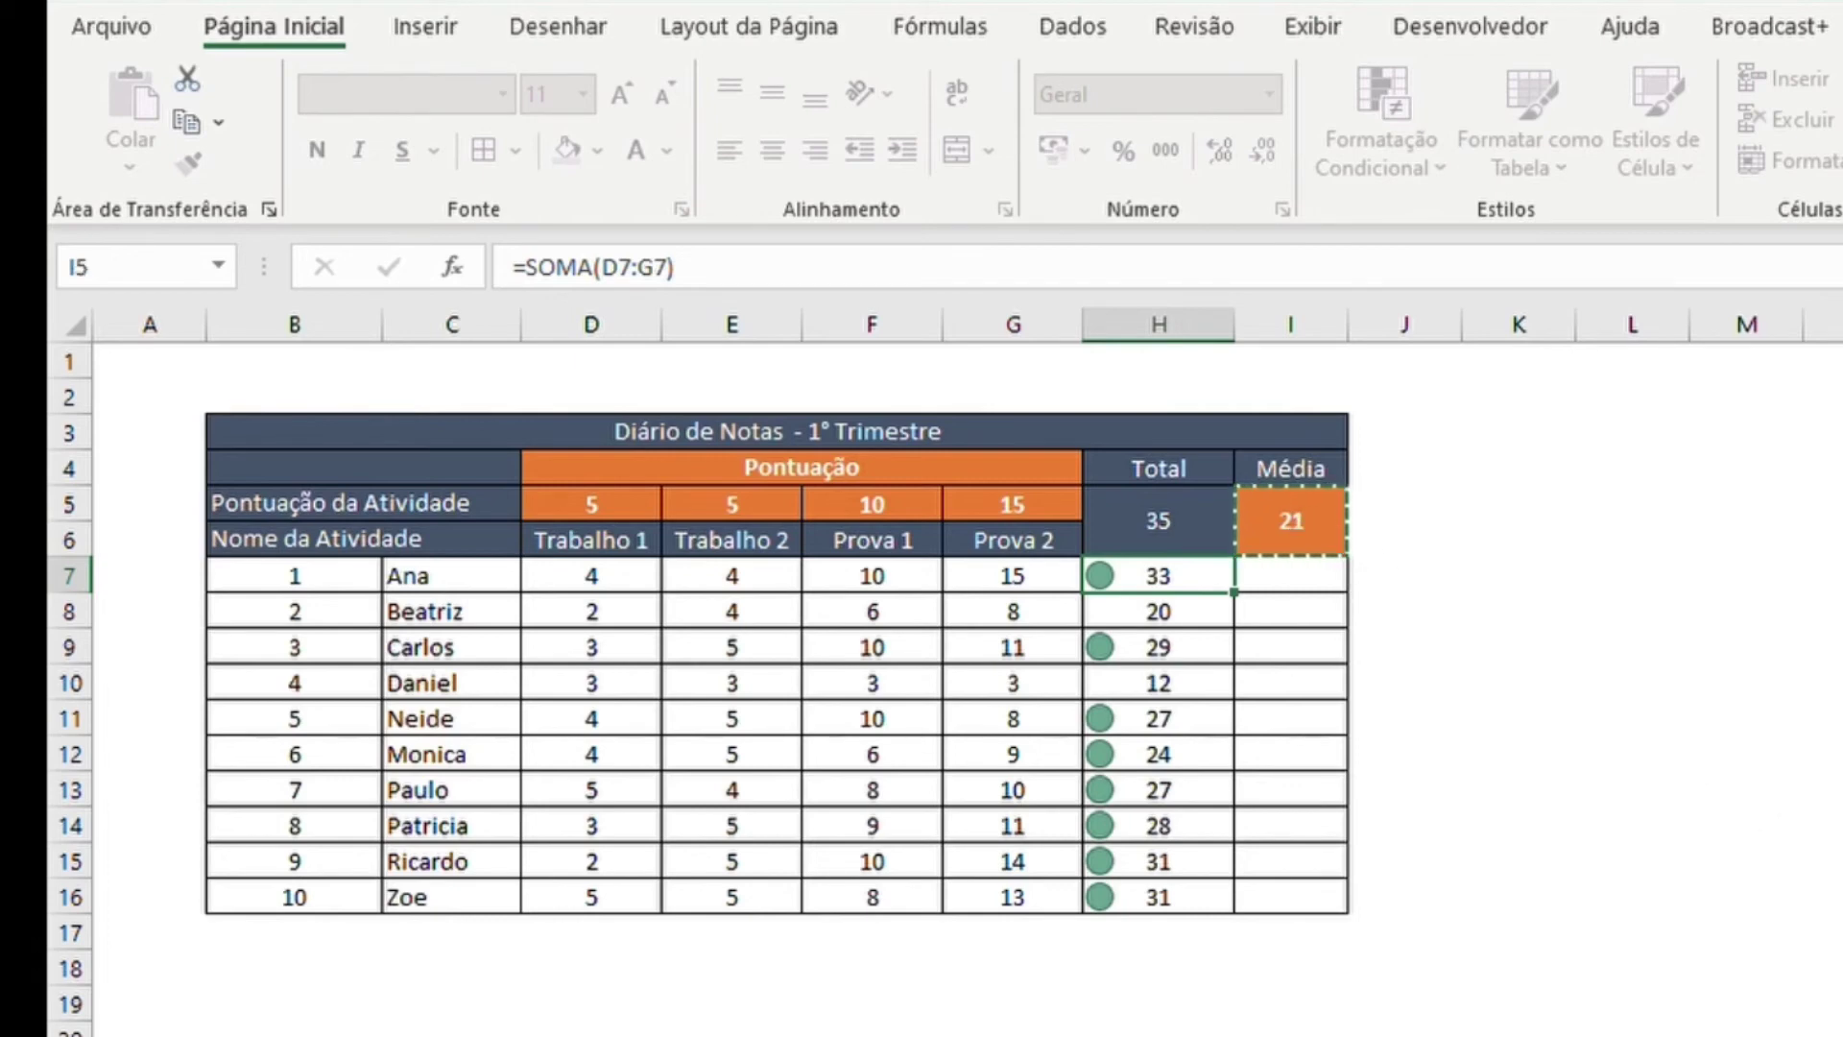
pyautogui.press('Escape')
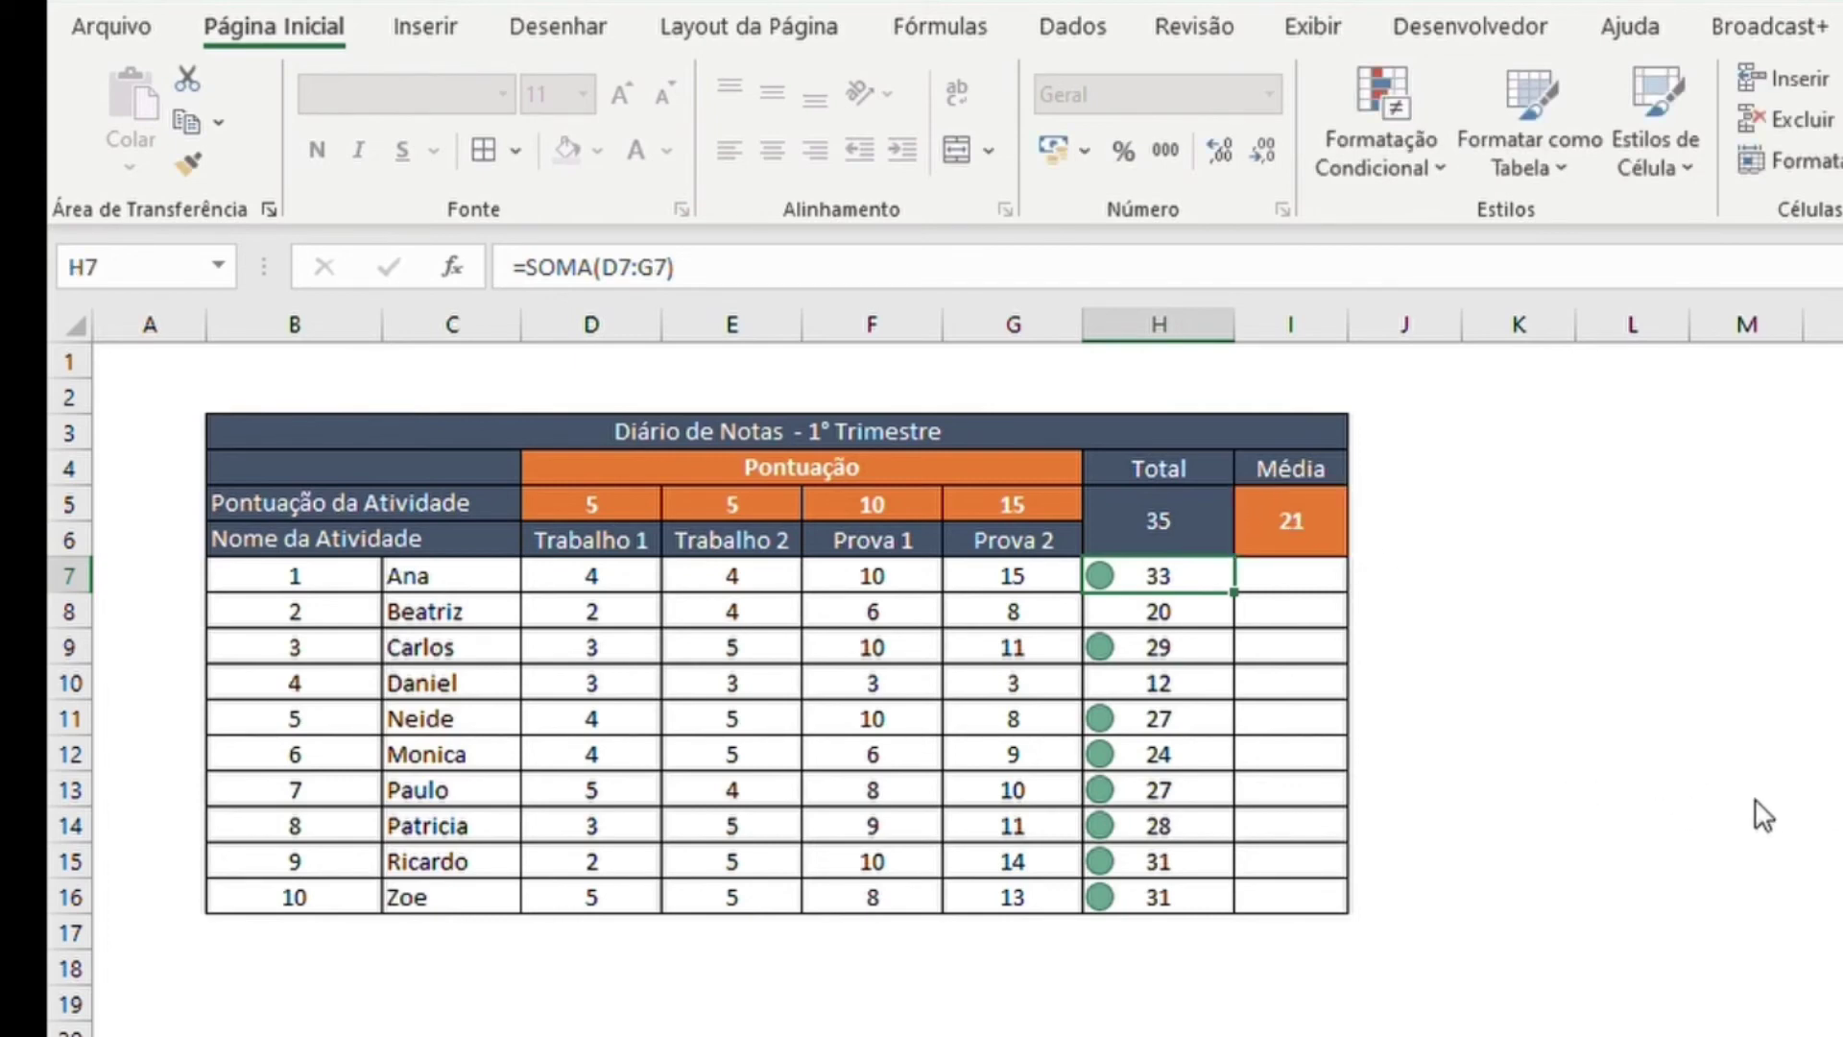
pyautogui.moveTo(1234, 593); pyautogui.dragTo(1237, 645)
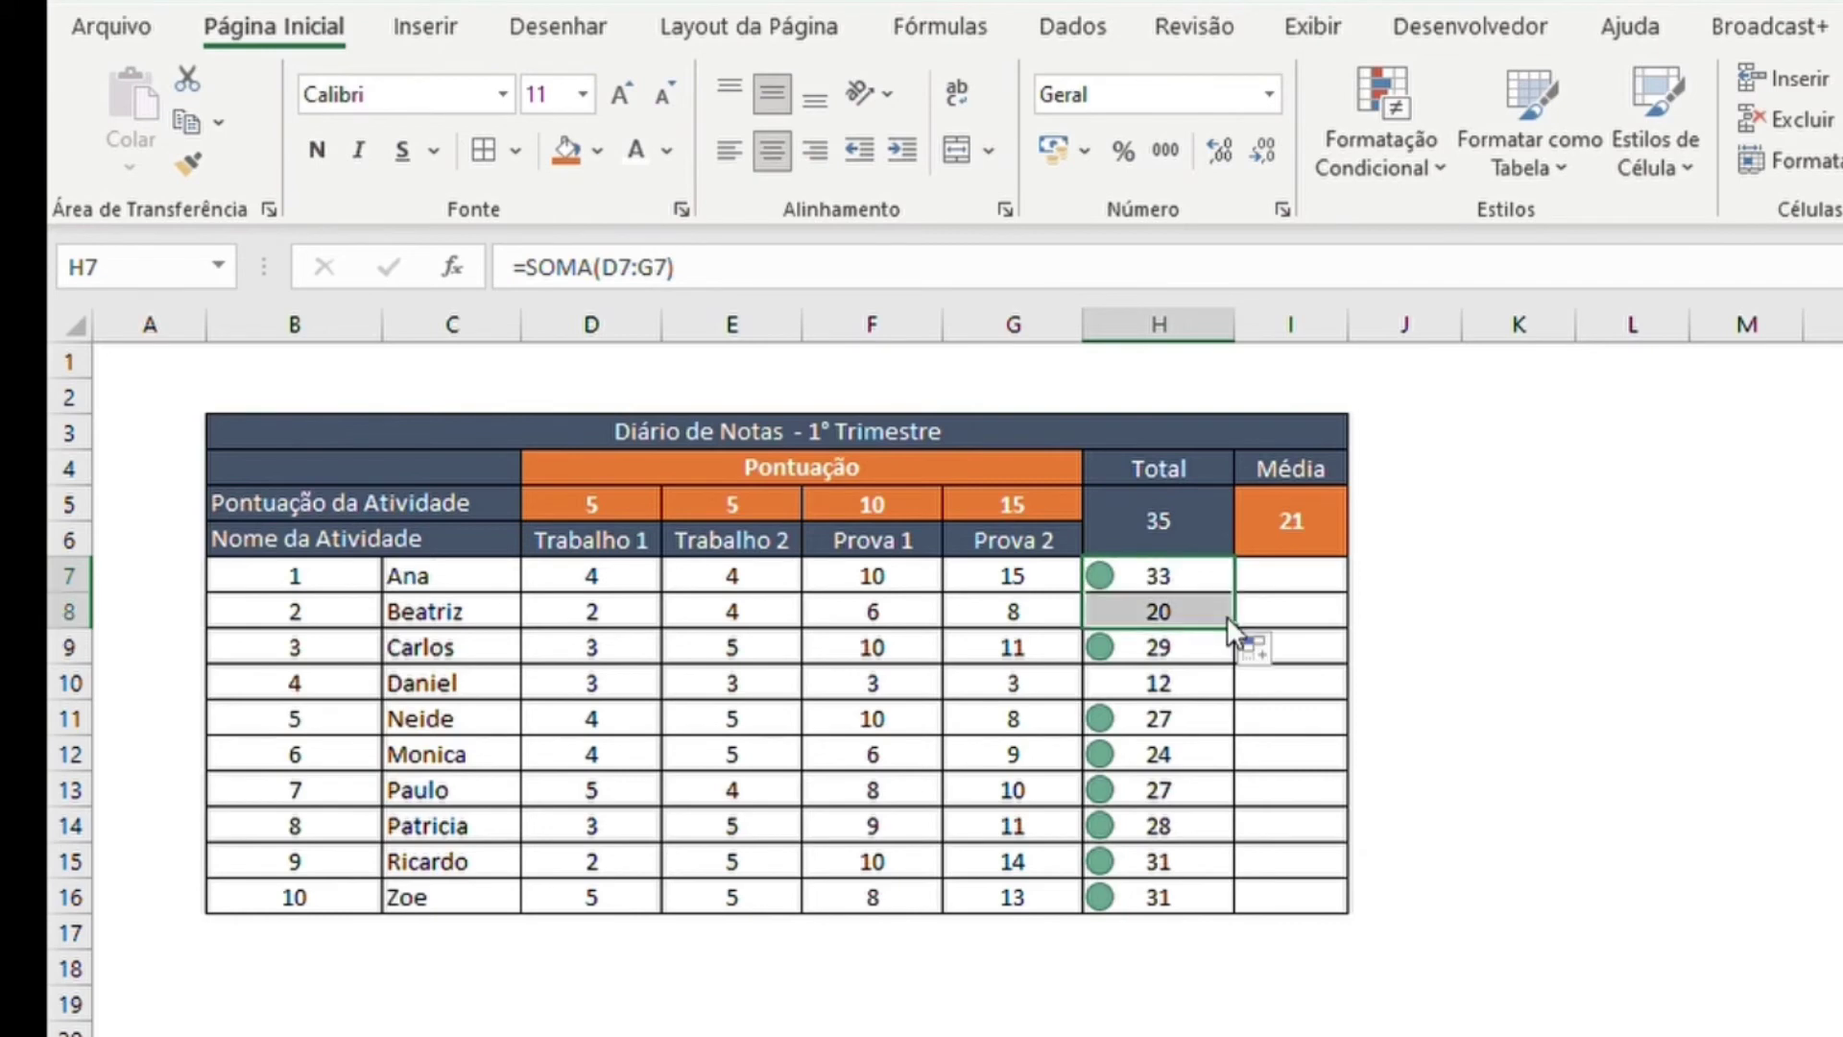
pyautogui.click(1200, 576)
pyautogui.click(1382, 158)
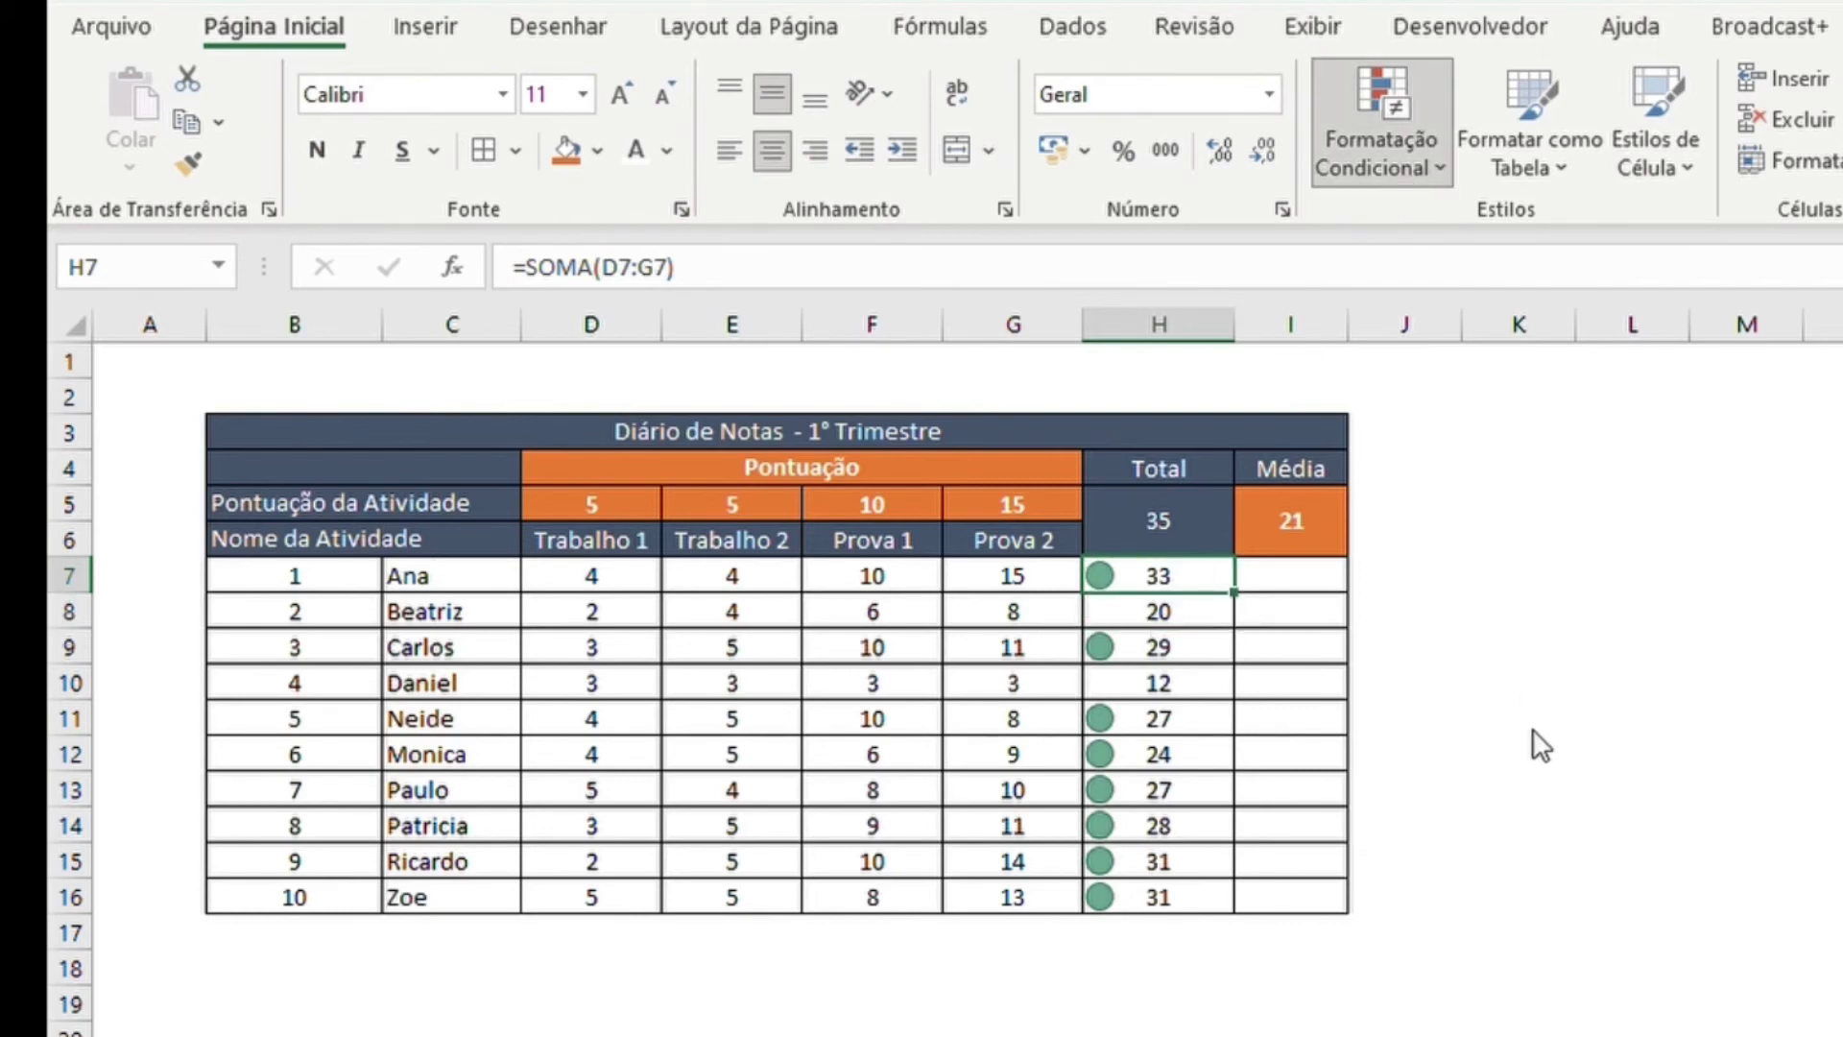
# Close the conditional formatting options and select Ana's Média cell I7
pyautogui.press('Escape')
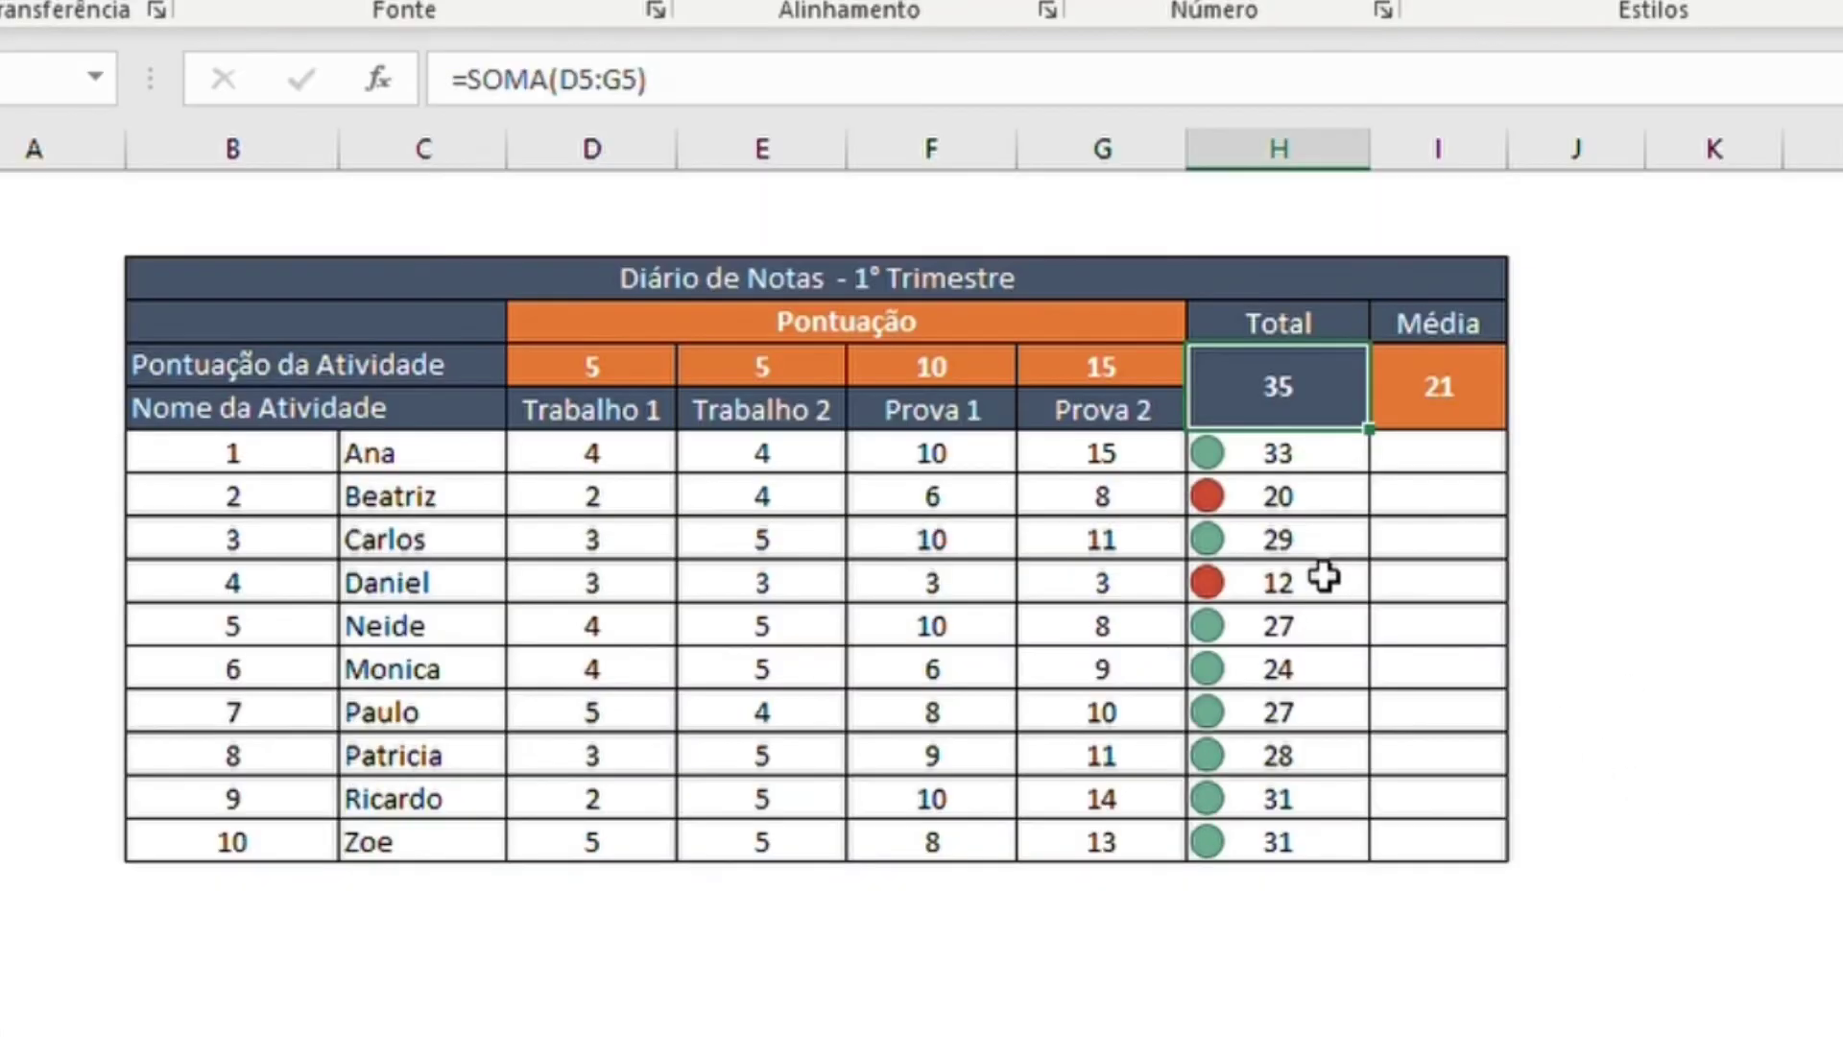
pyautogui.click(1462, 451)
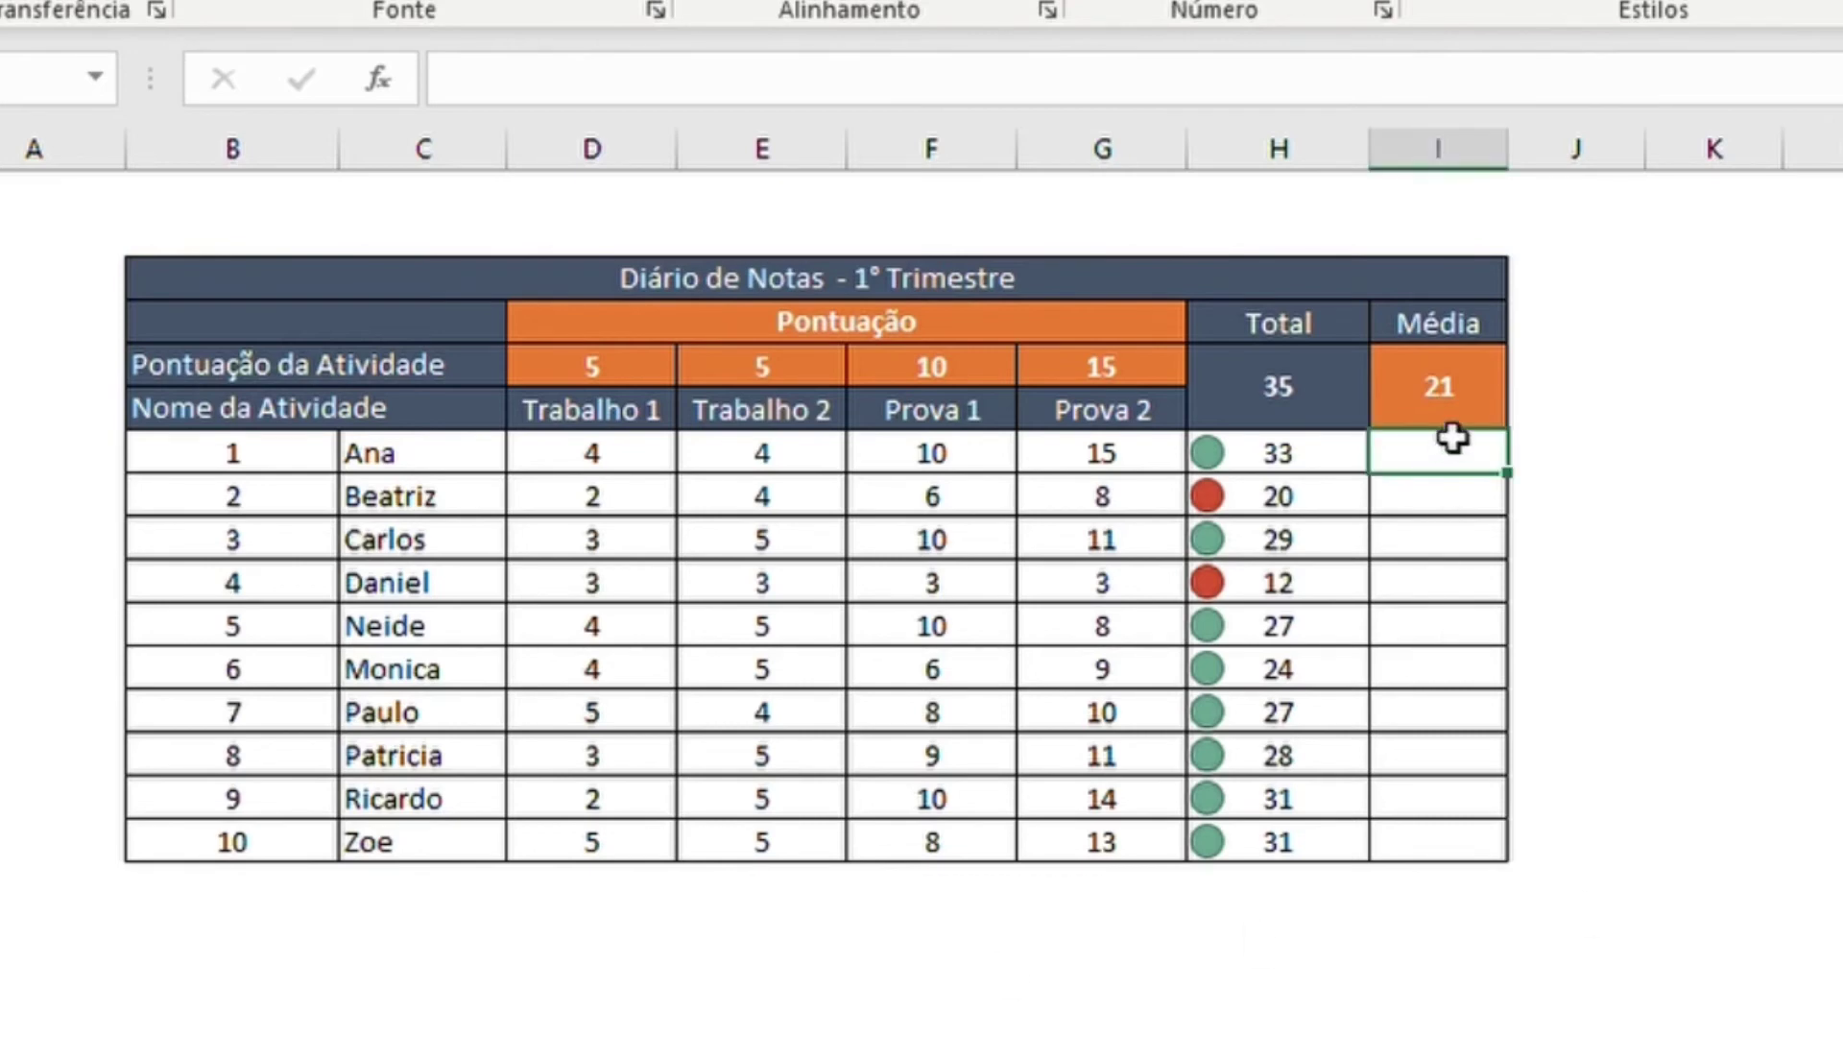
# Enter =SE(H7<$I$5;"Abaixo";"Acima") in I7, giving Acima for Ana's 33
pyautogui.write('=se')
pyautogui.press('Tab')
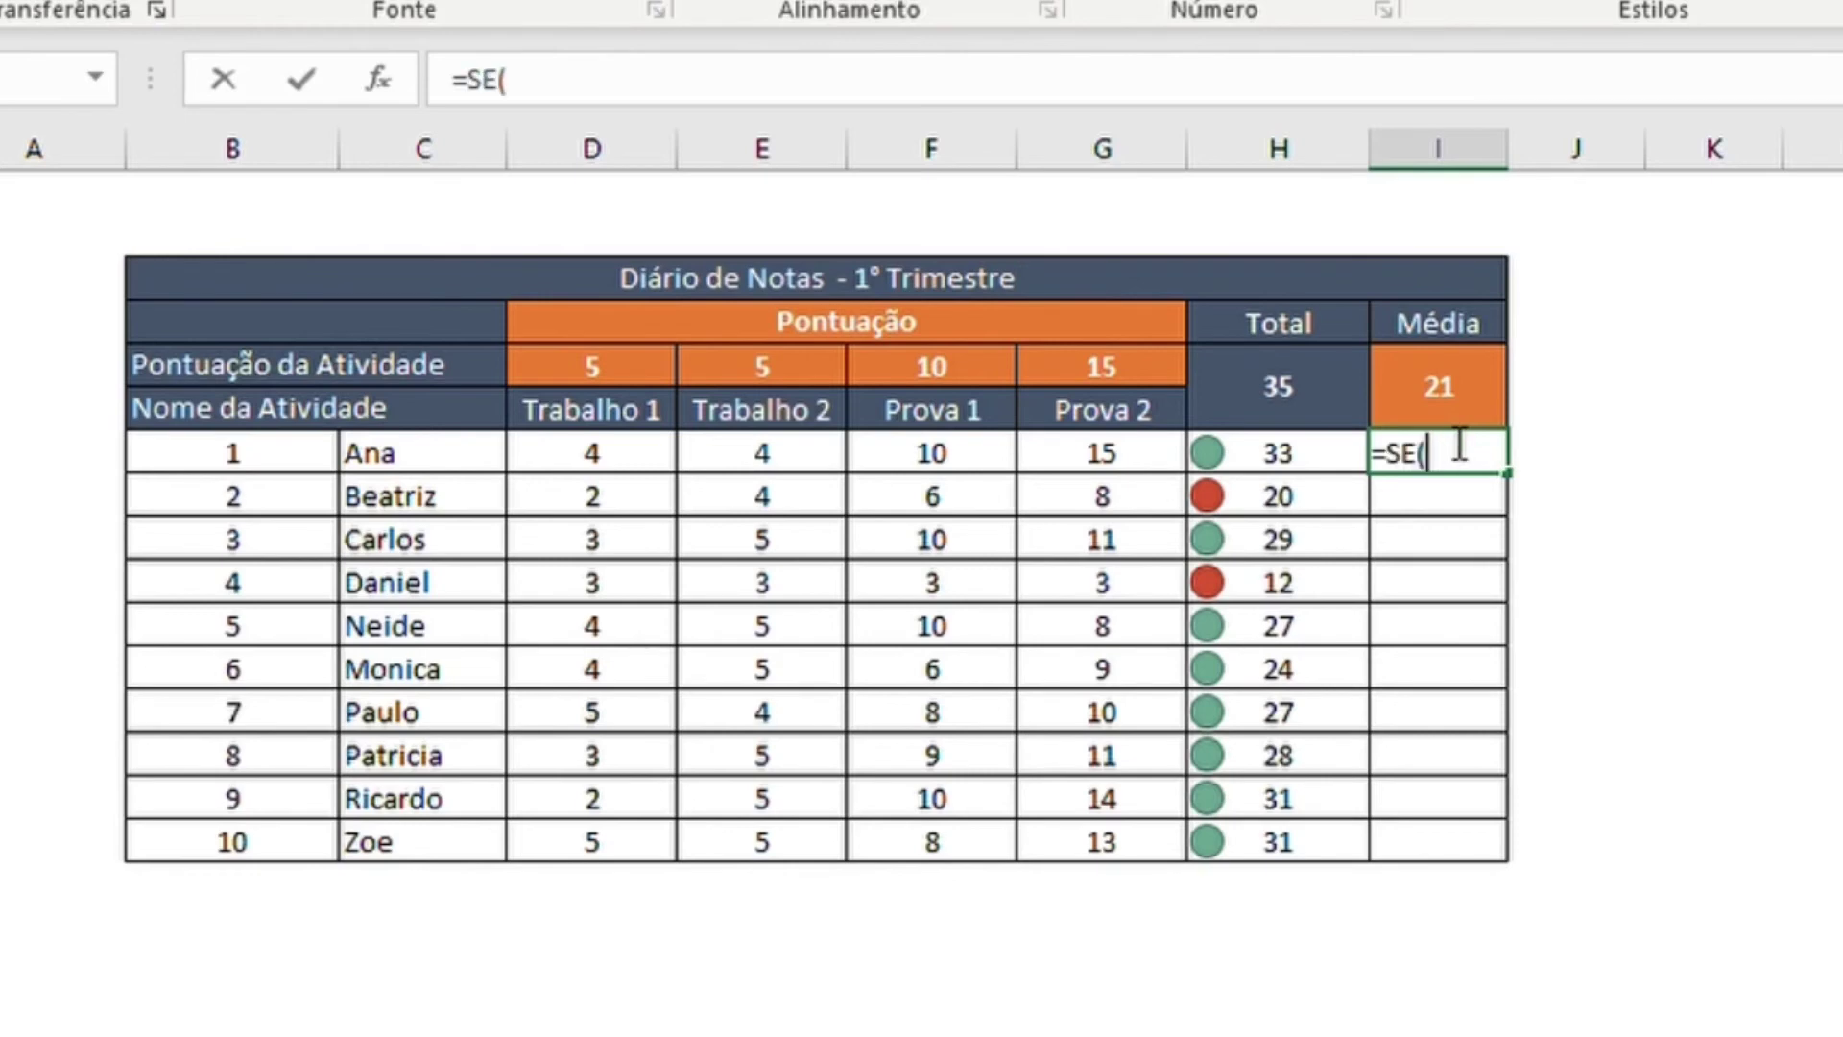
pyautogui.click(1295, 456)
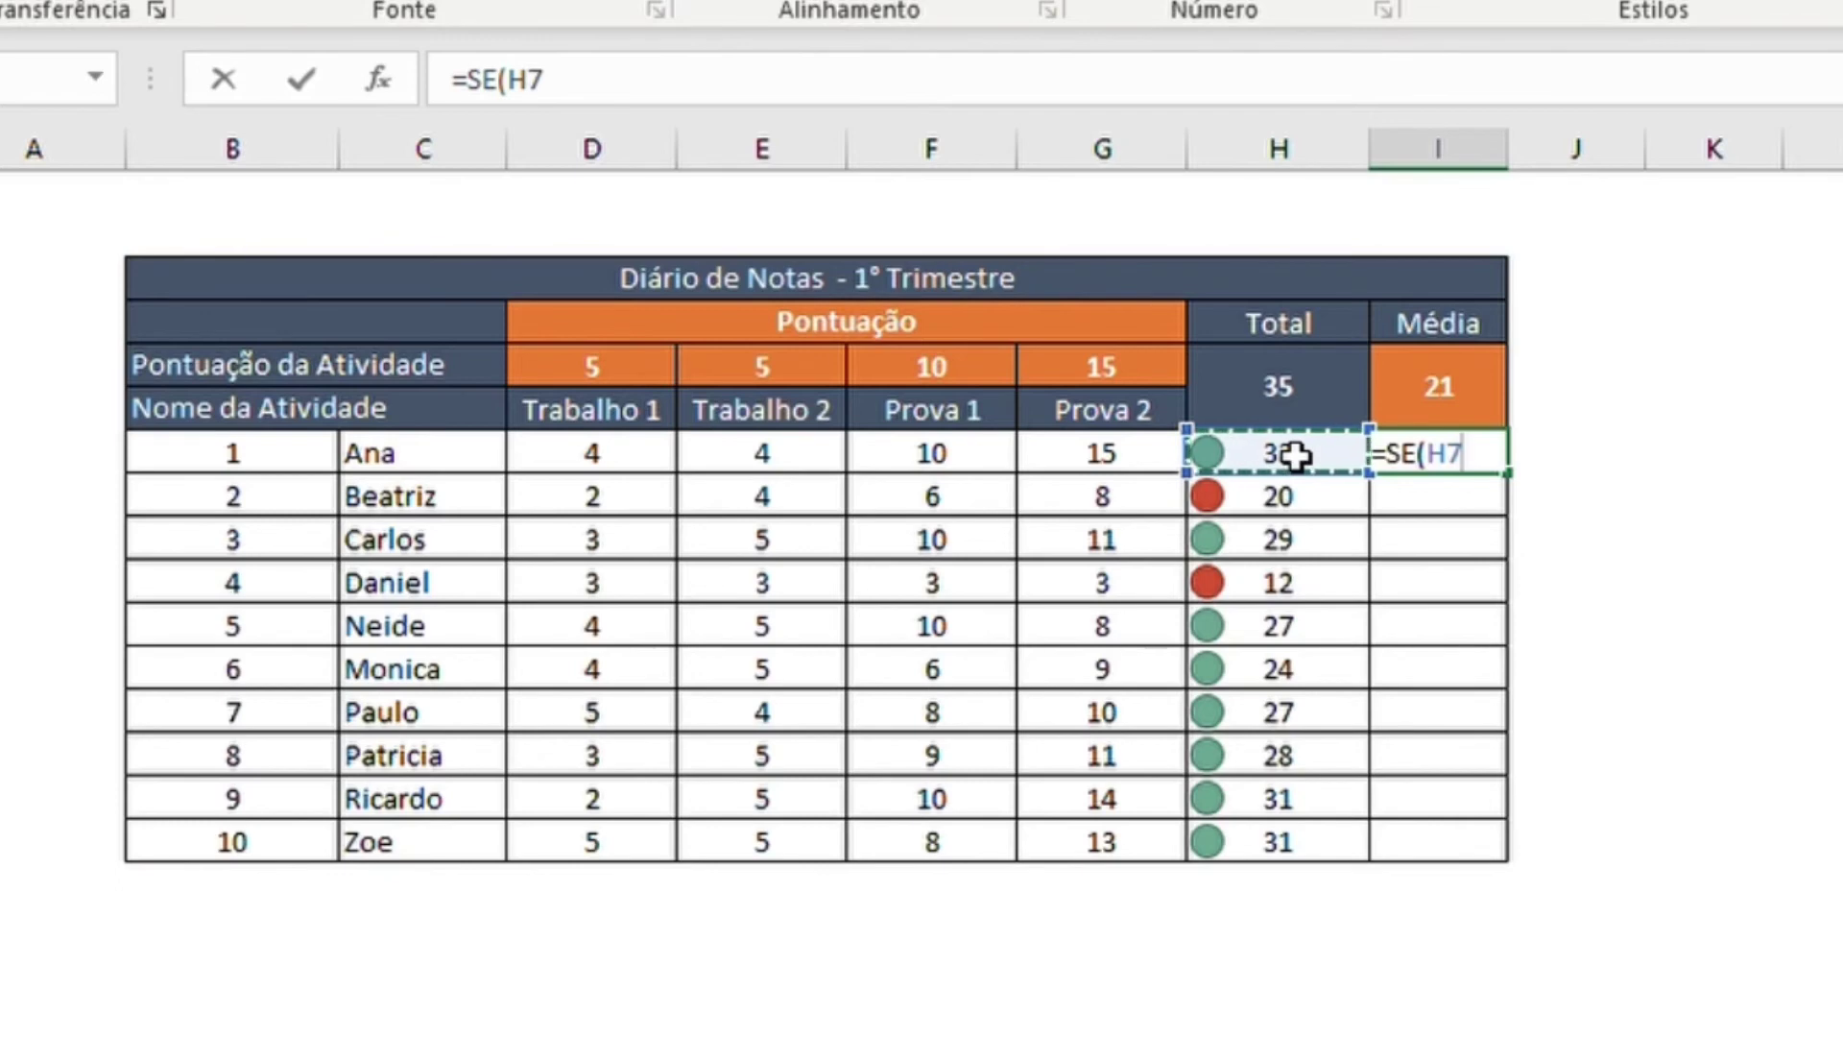
pyautogui.write('<')
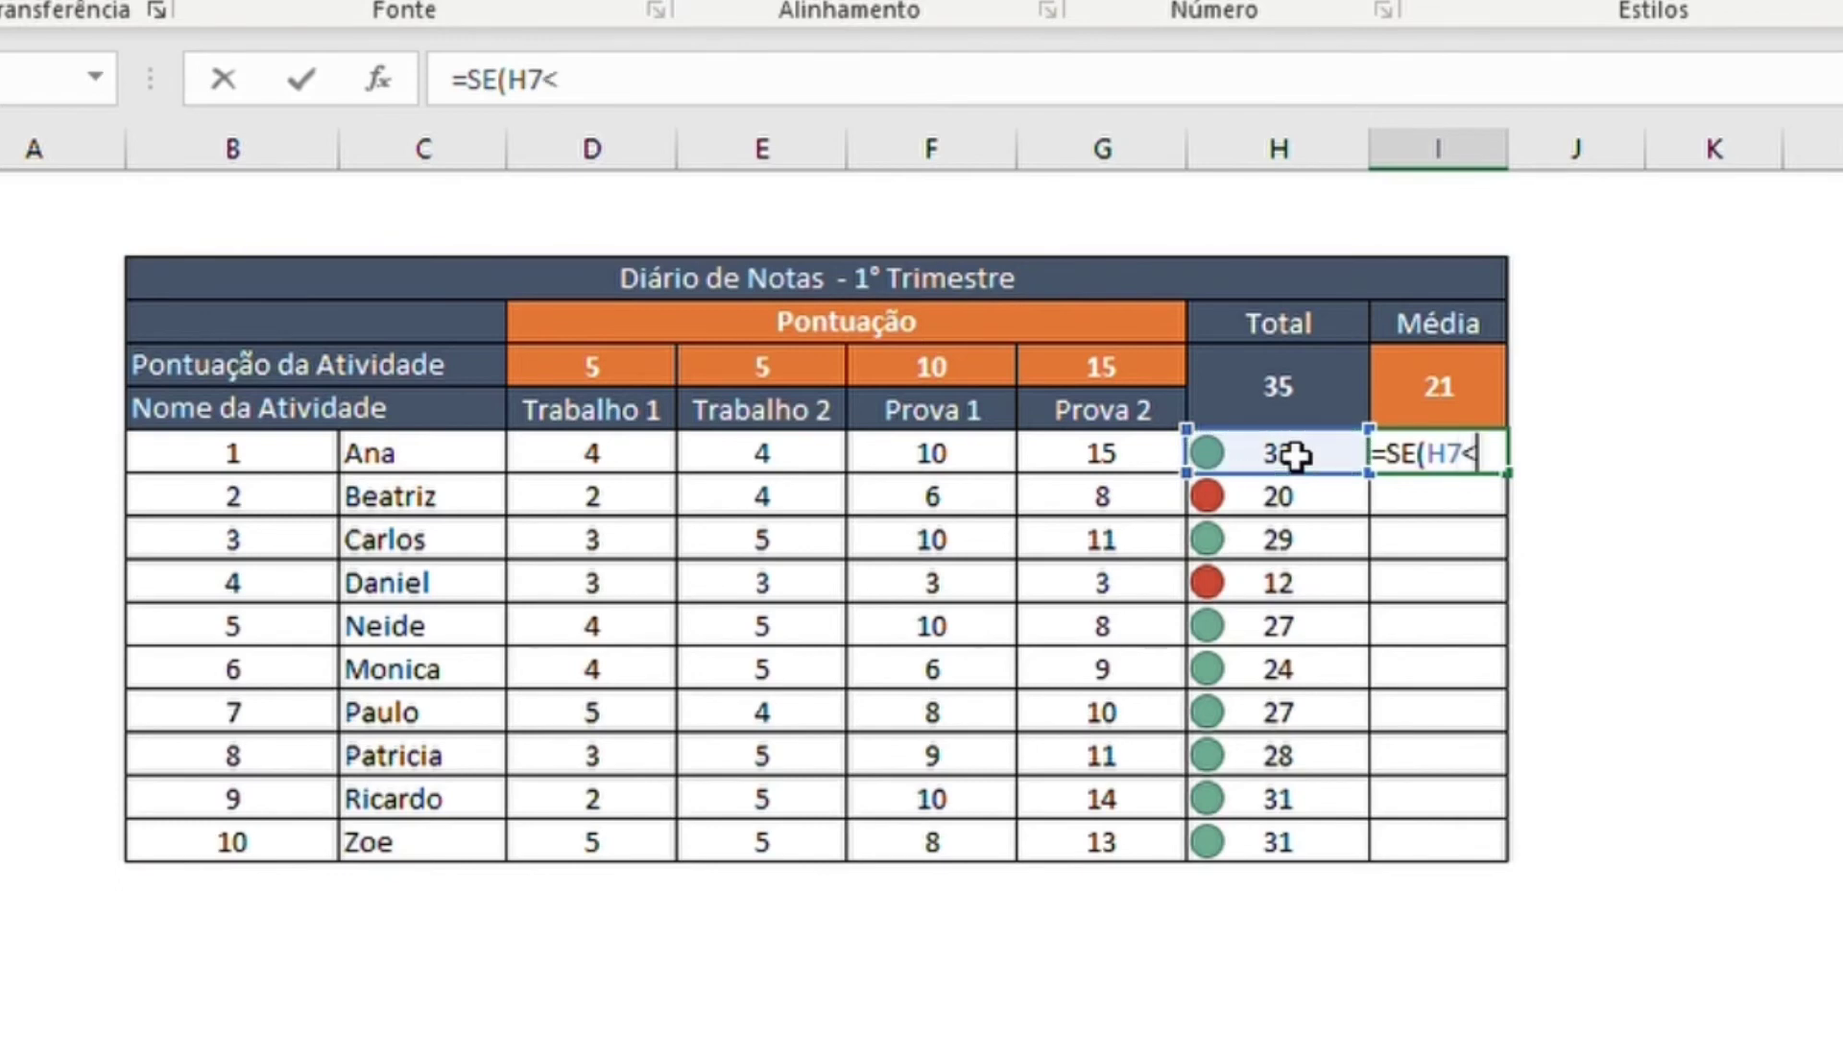
pyautogui.click(1419, 389)
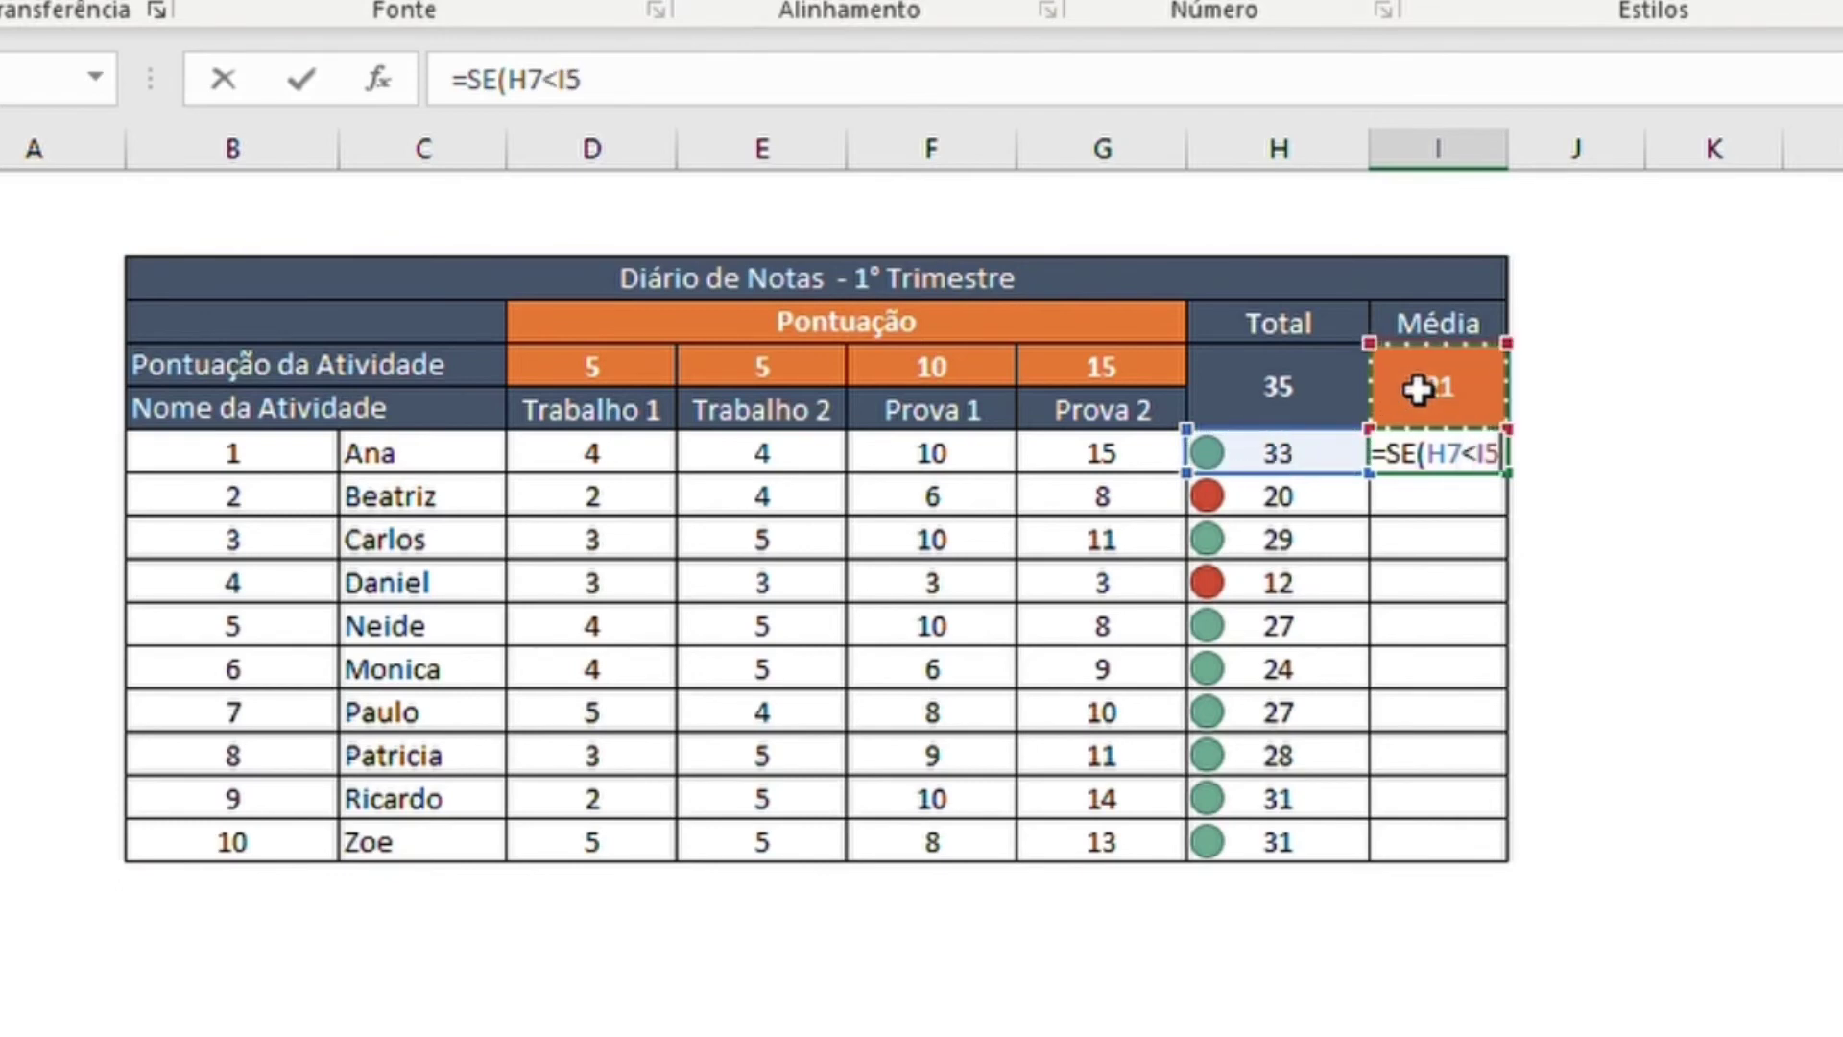
pyautogui.press('F4')
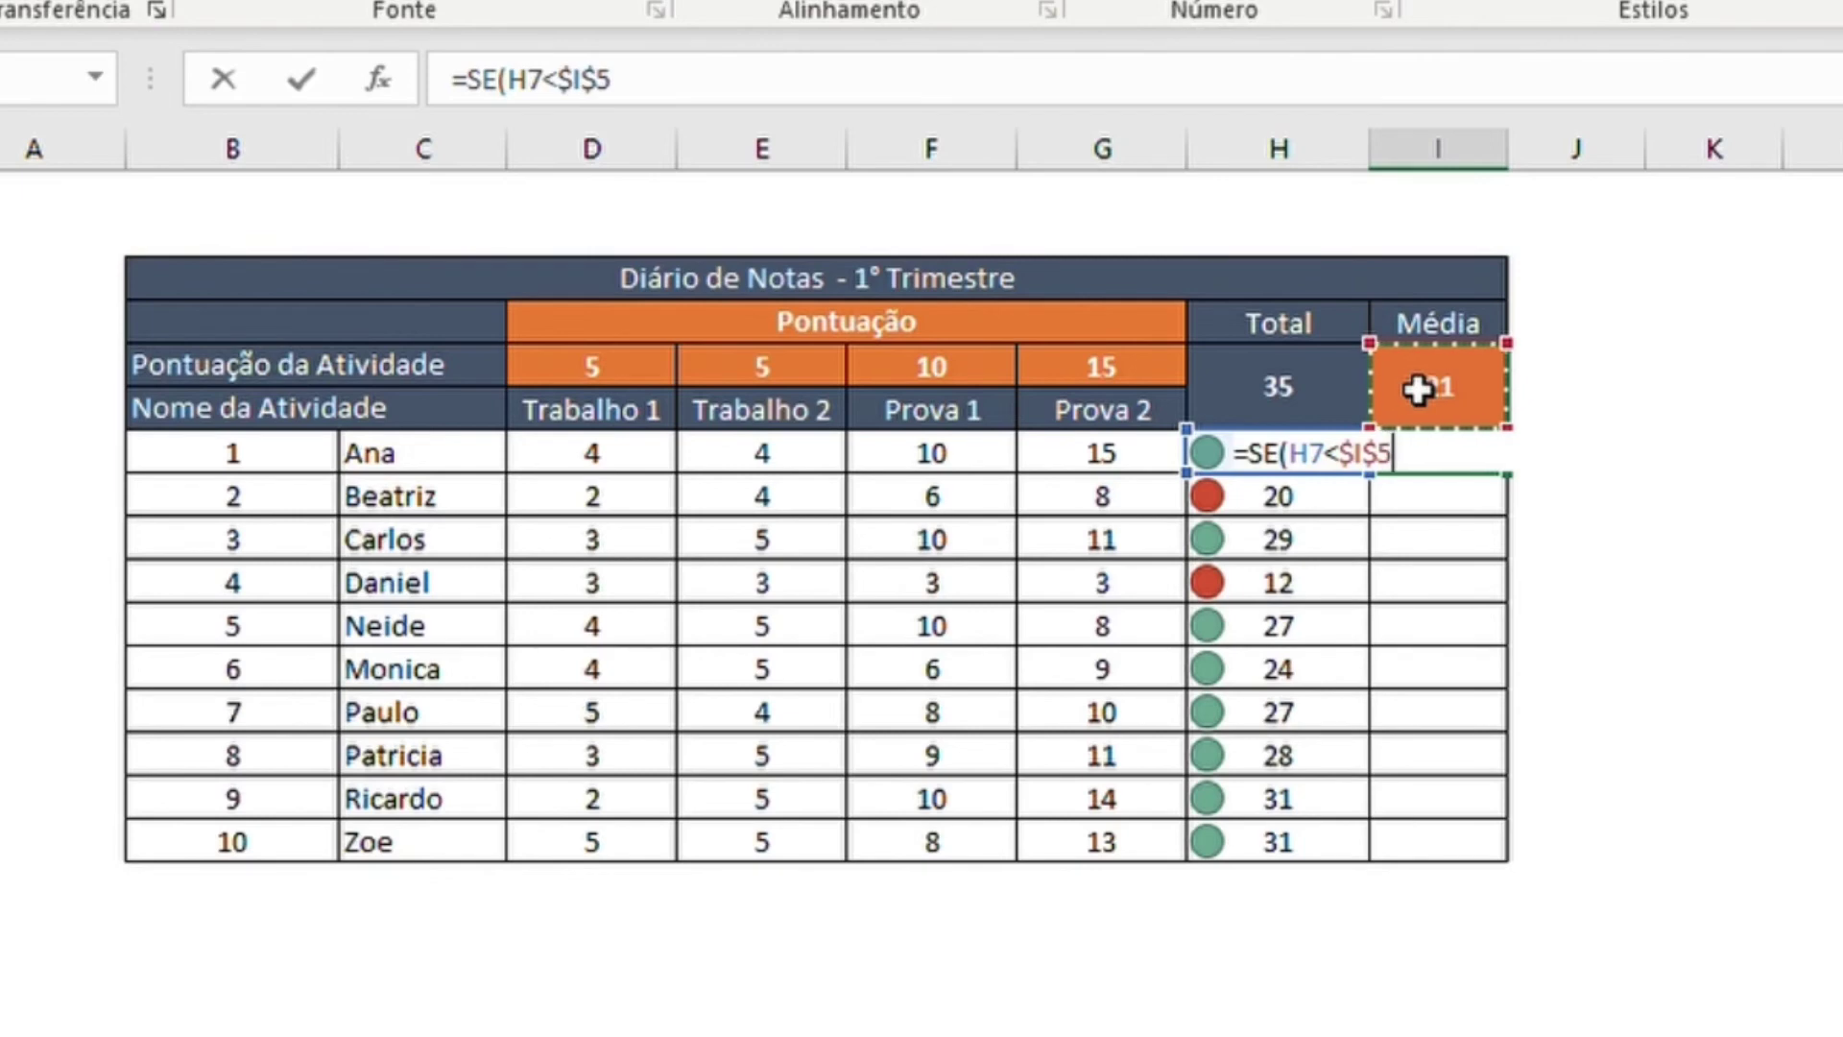
pyautogui.write(';"')
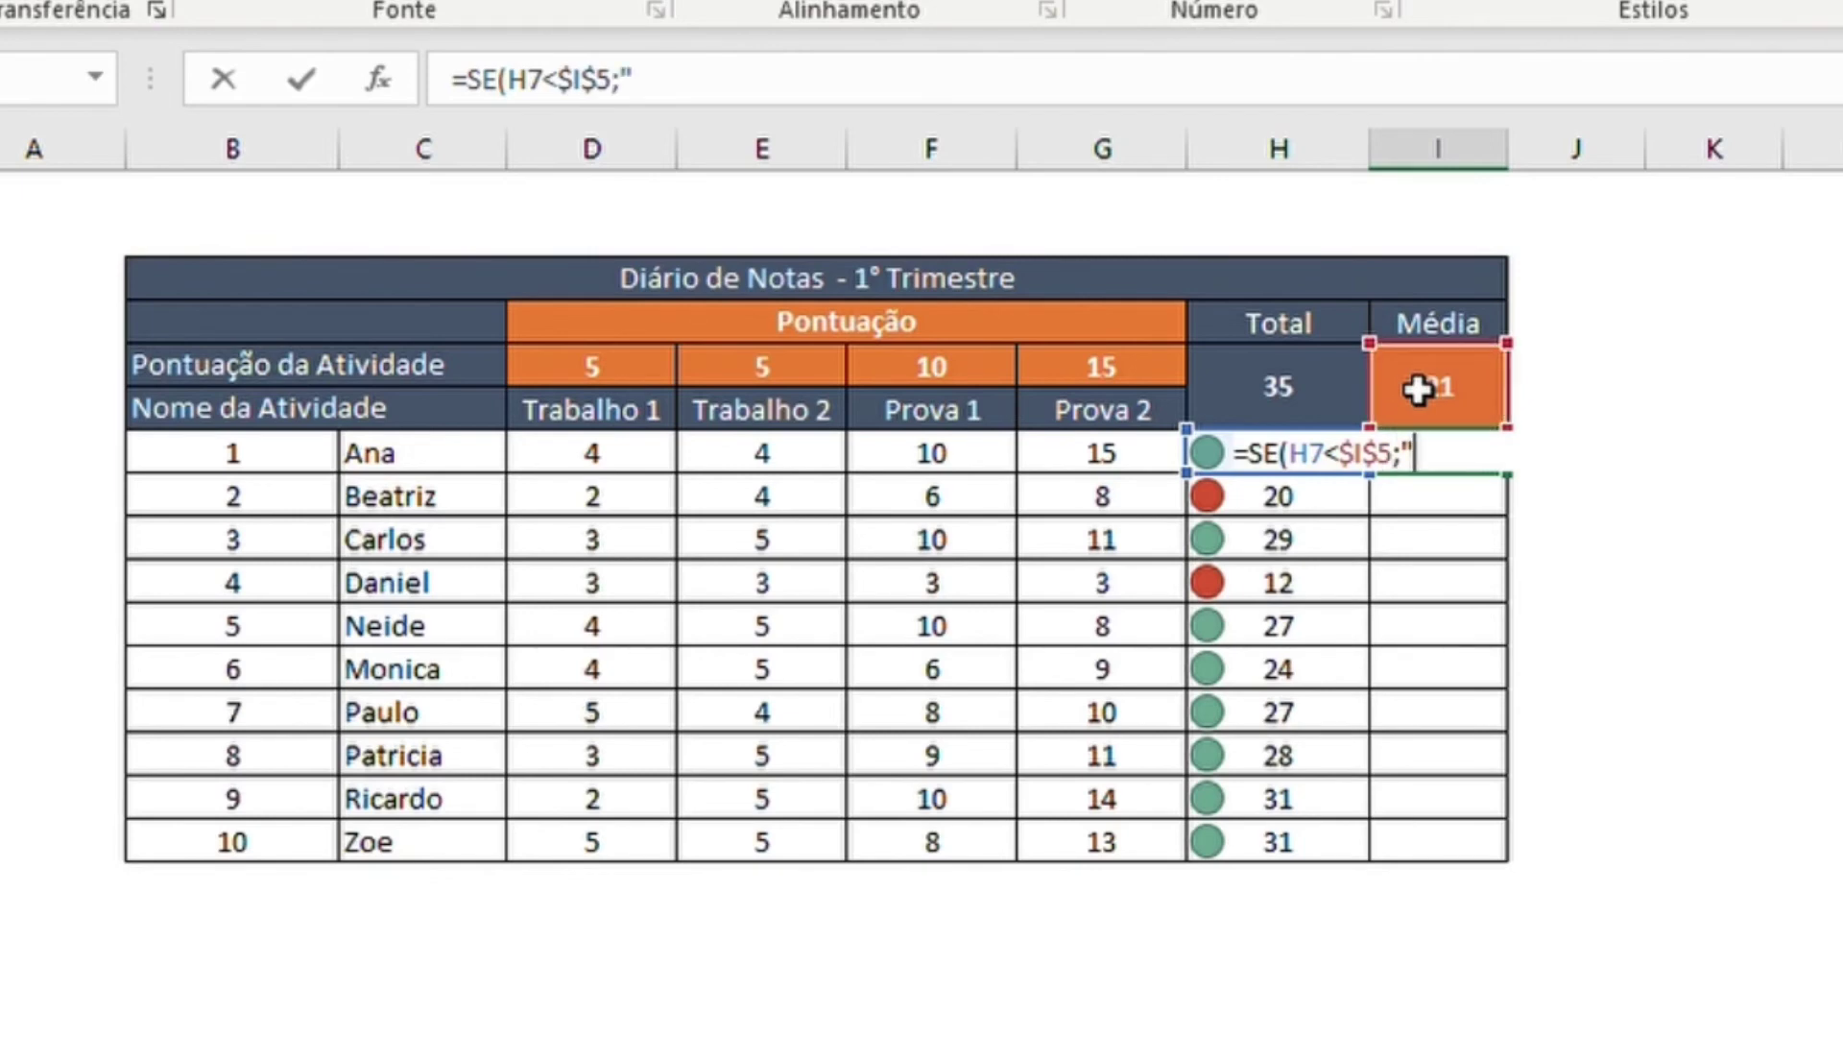
pyautogui.write('Abaixo')
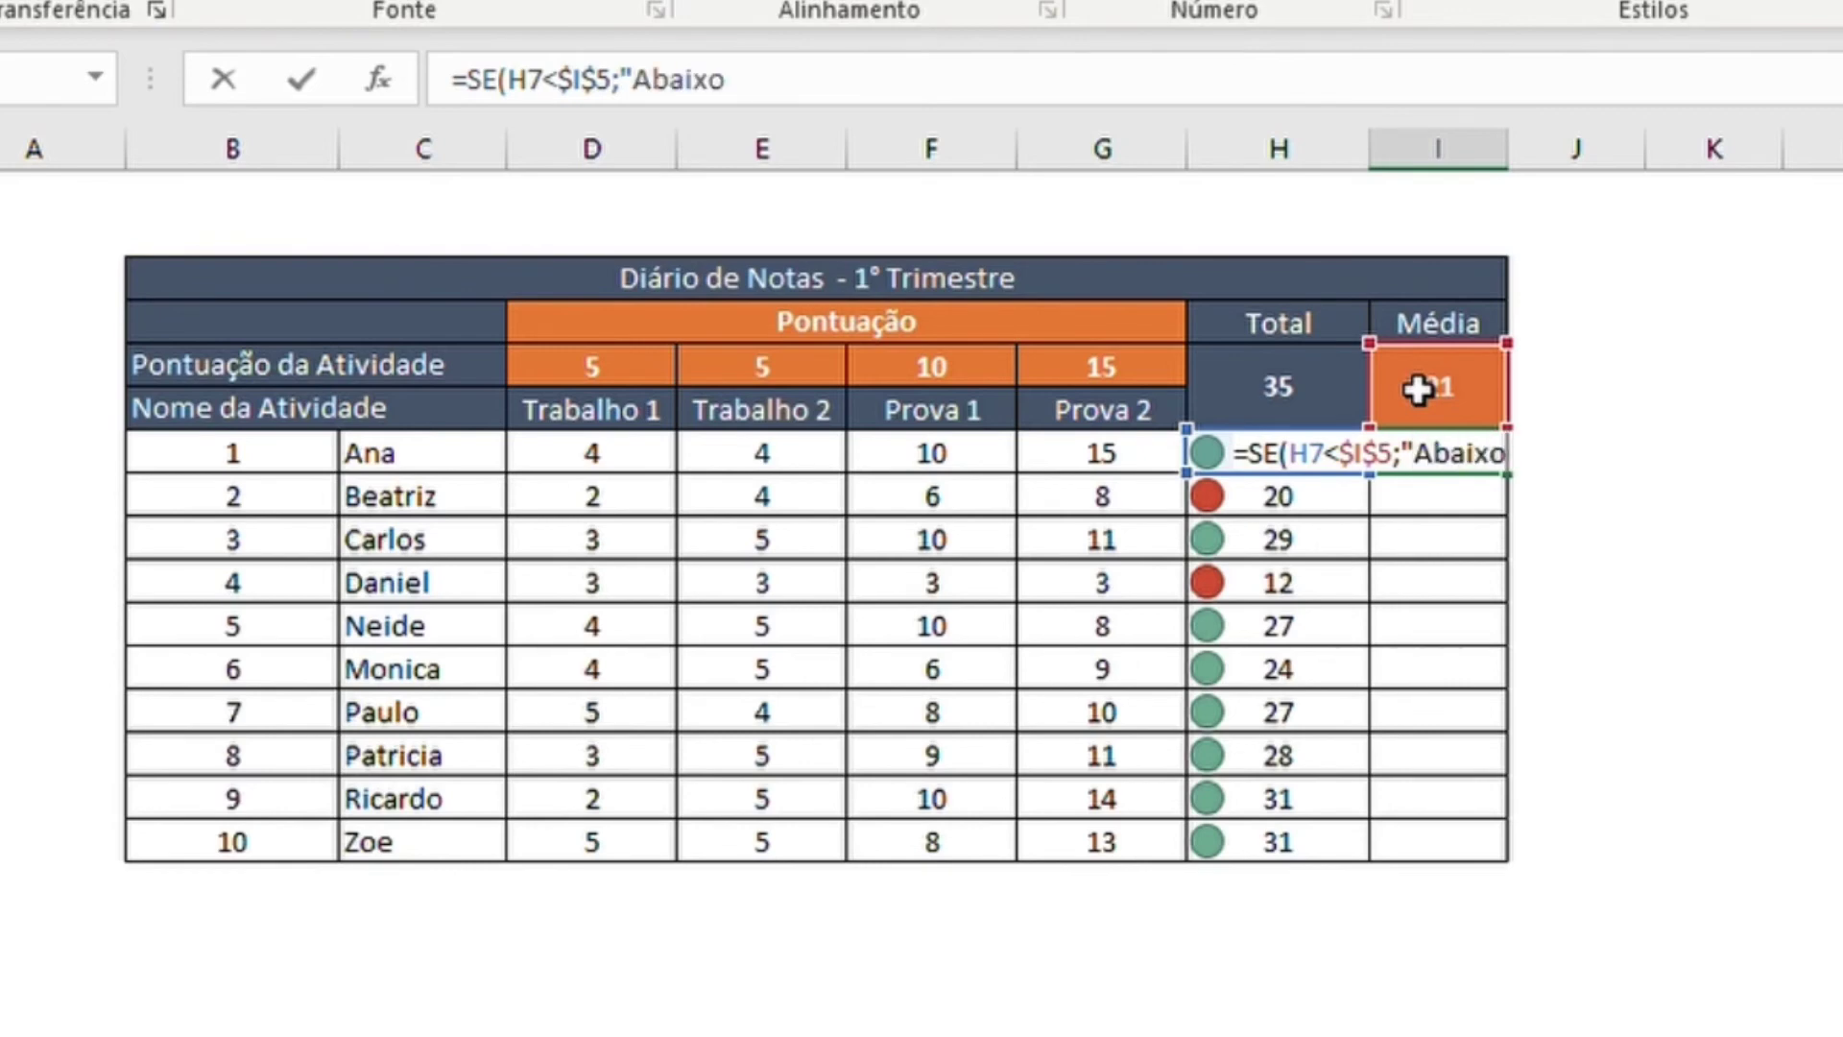
pyautogui.write('";')
pyautogui.write('"Acima')
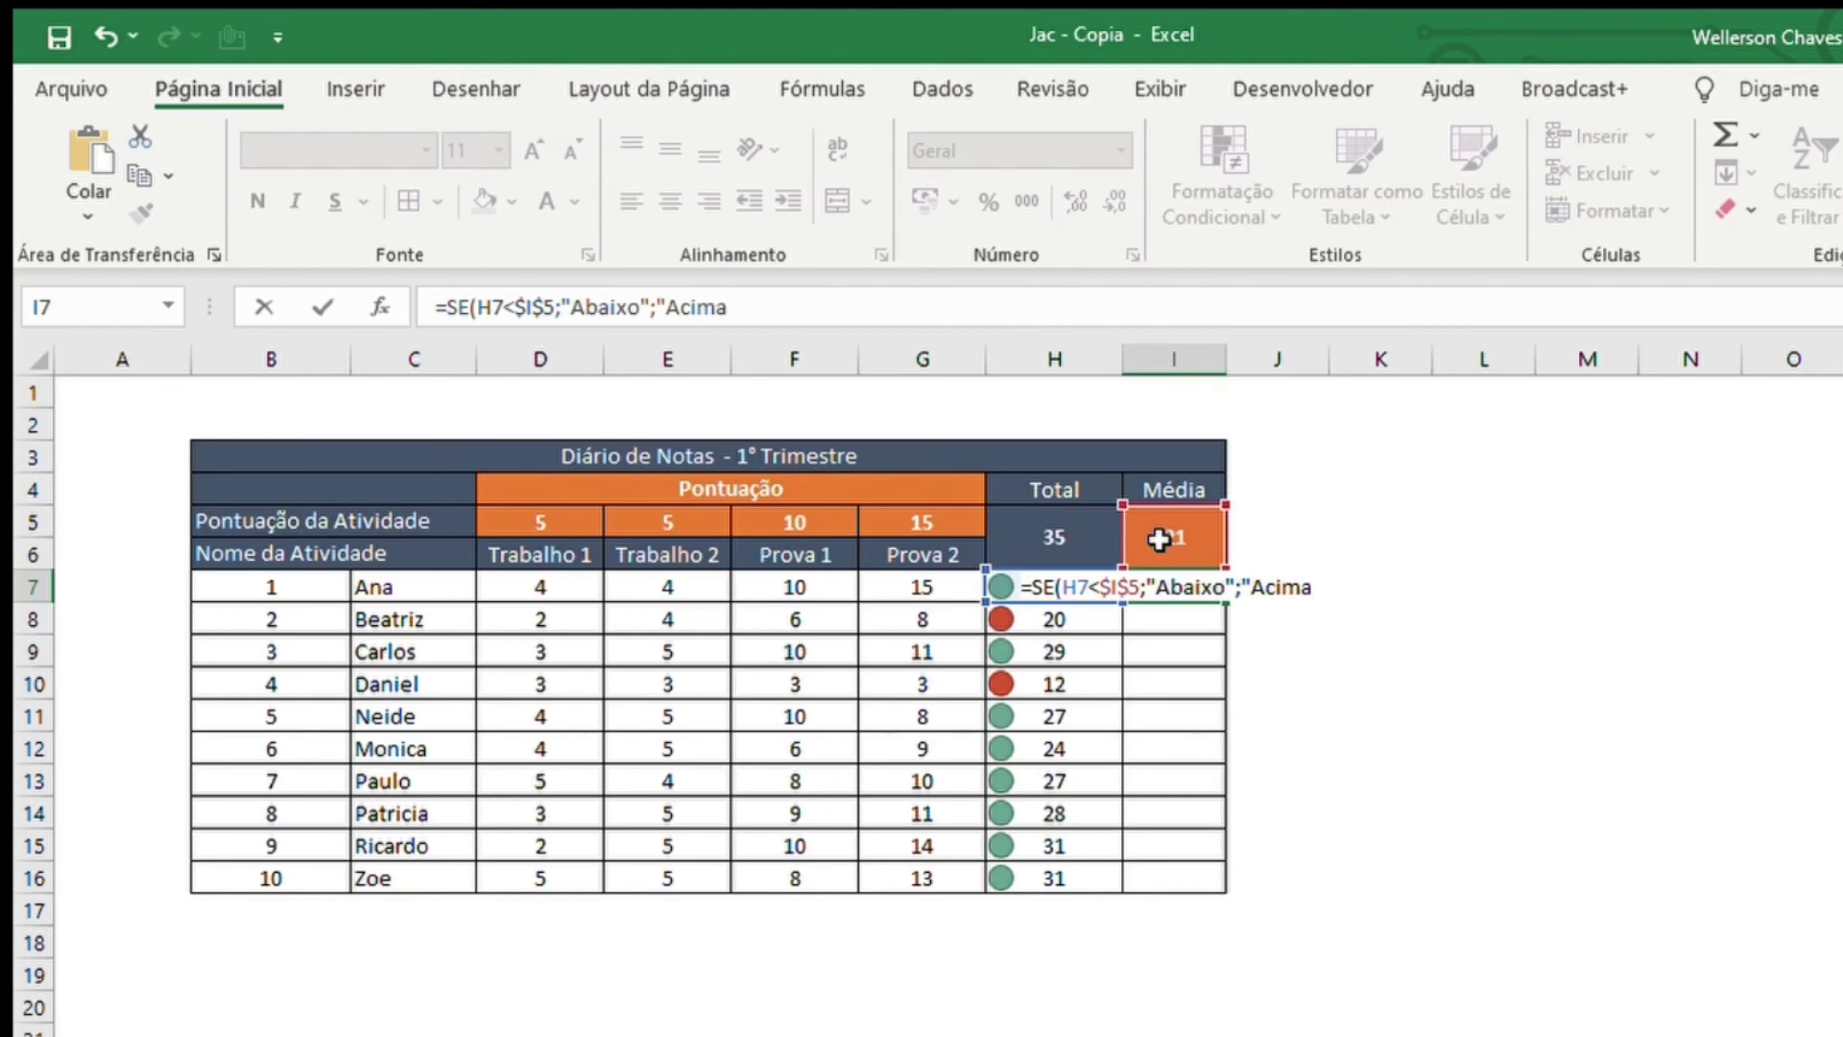
pyautogui.press('Return')
pyautogui.click(1175, 593)
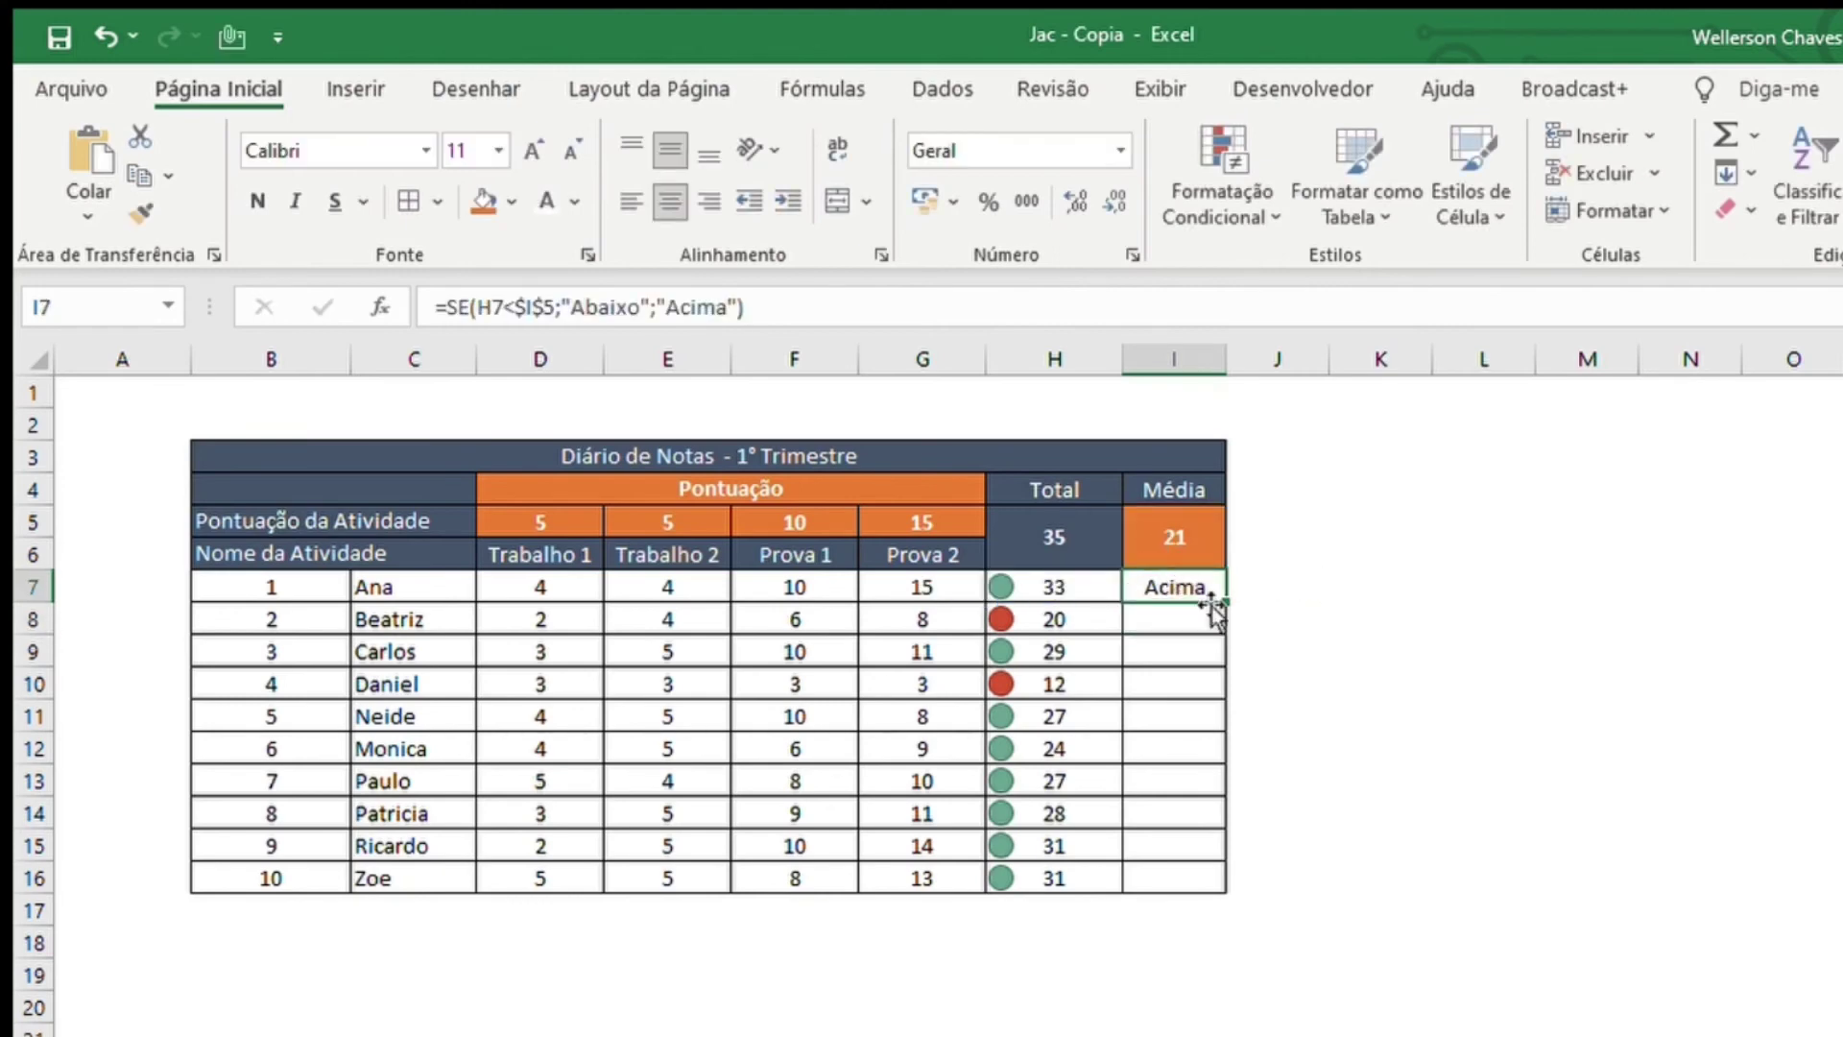
# Fill the SE formula down I7:I16 and check the copied results
pyautogui.moveTo(1231, 669); pyautogui.dragTo(1230, 879)
pyautogui.click(1155, 749)
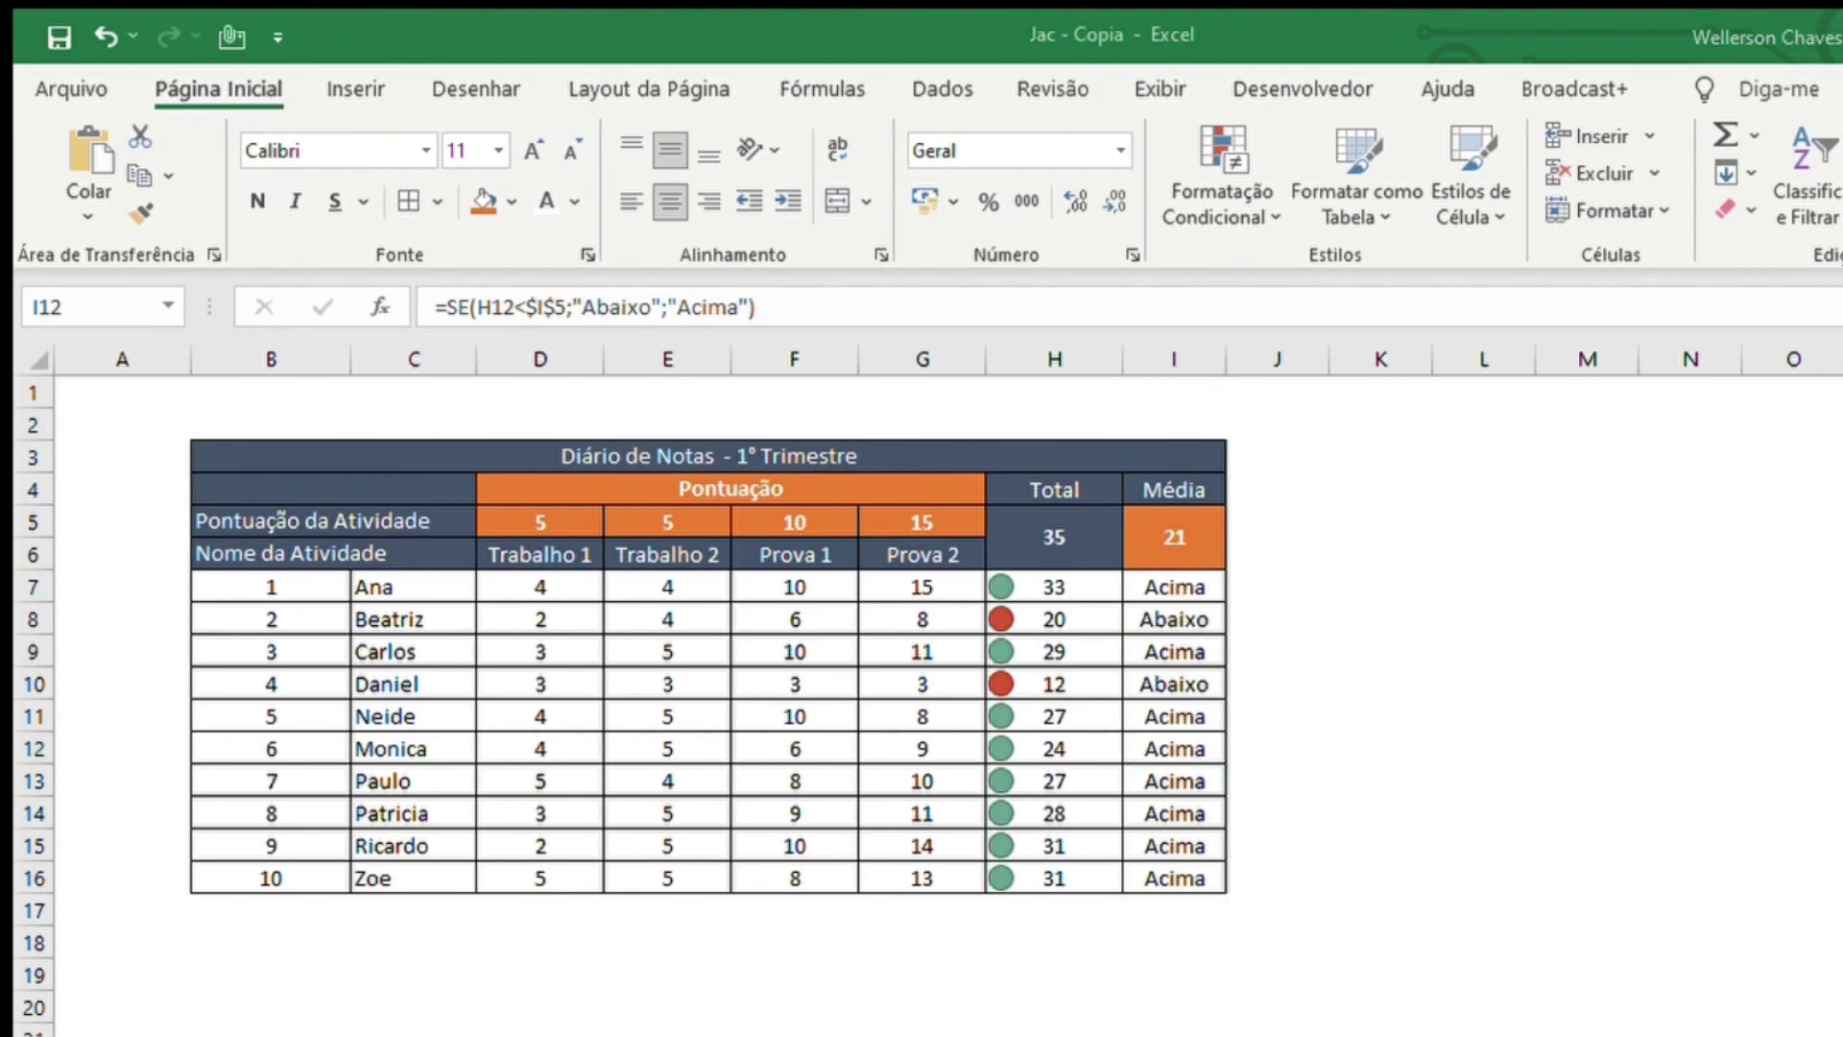
pyautogui.click(1166, 586)
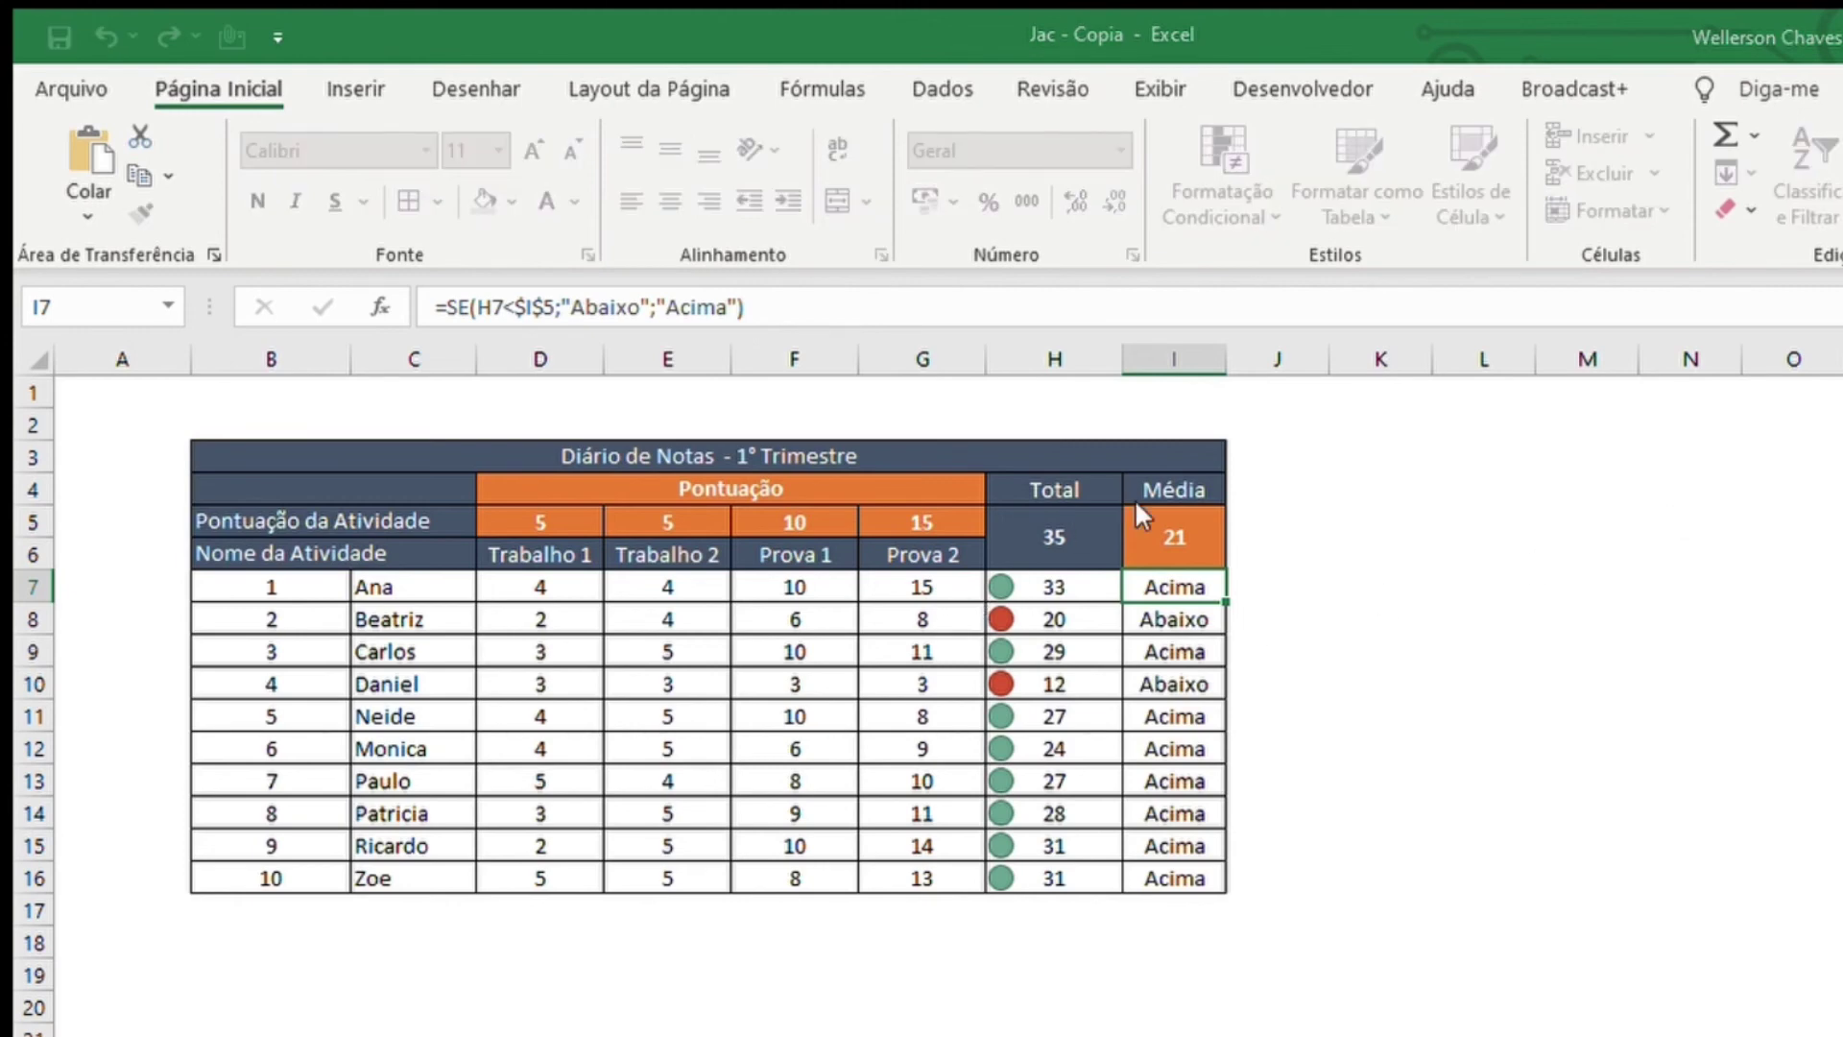
pyautogui.click(1186, 540)
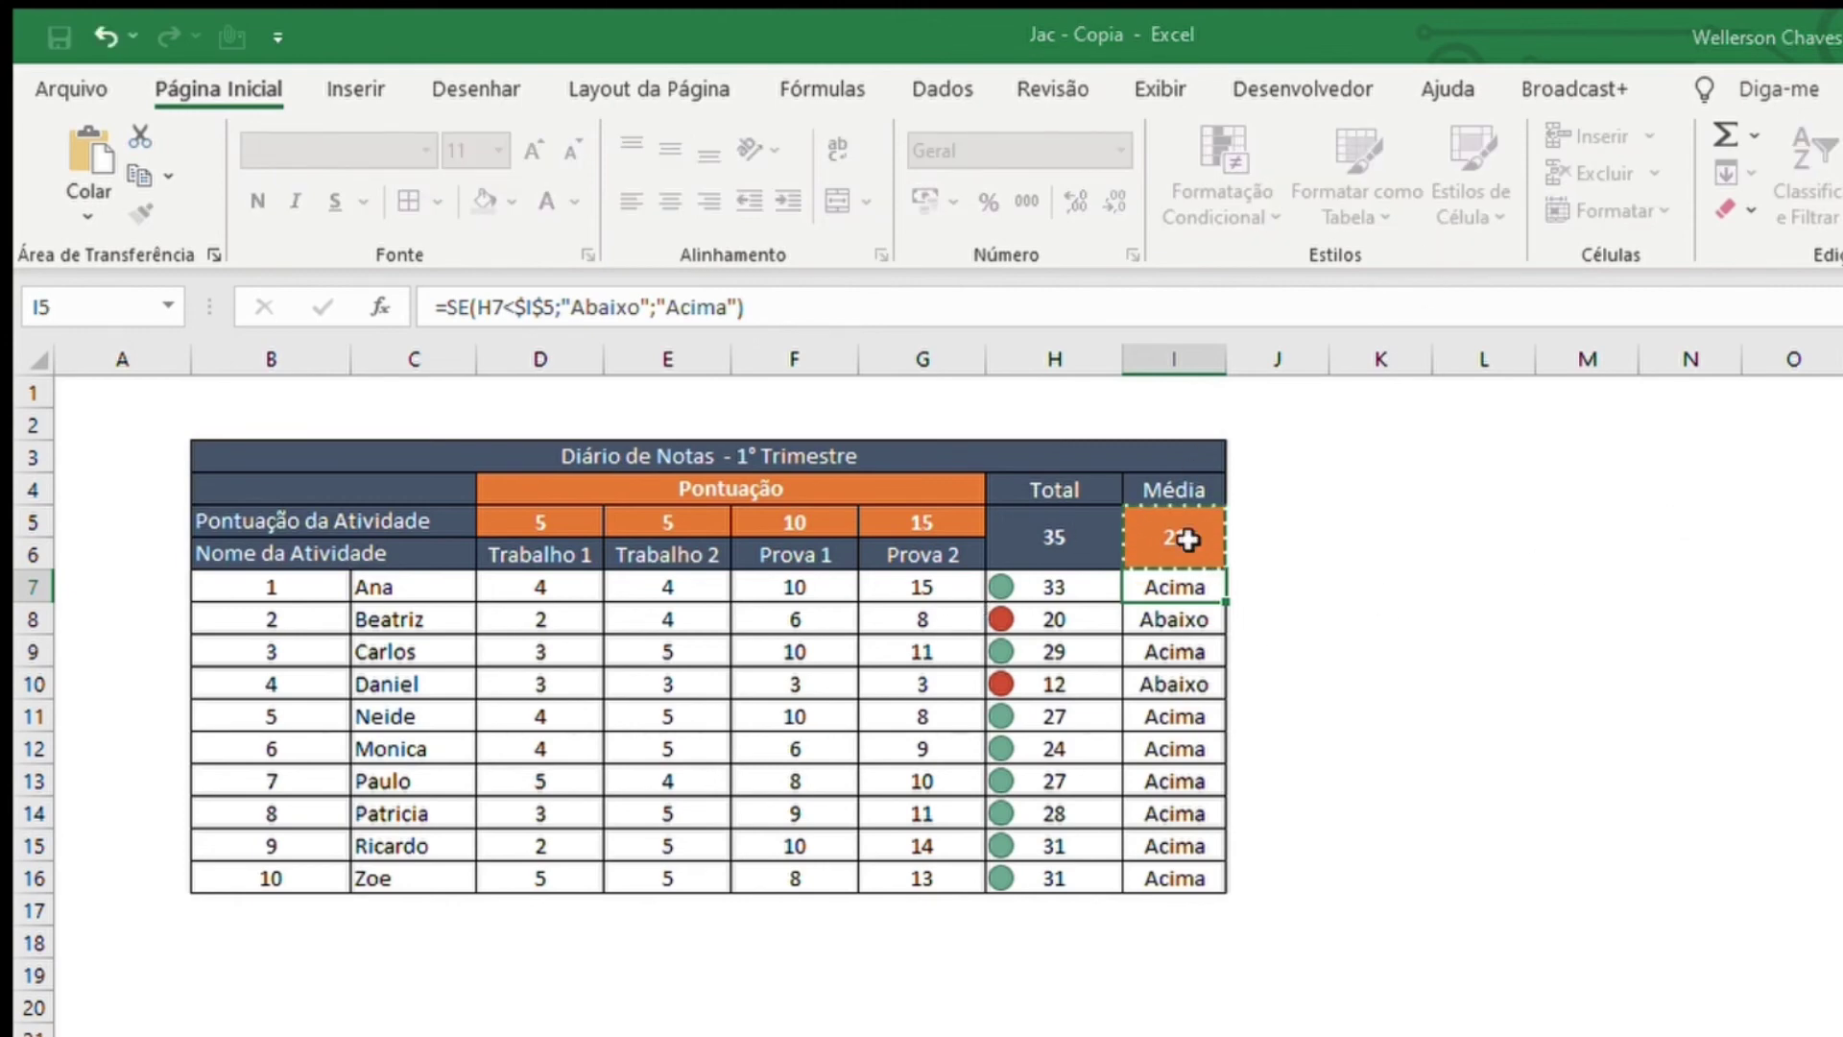
# Label the new columns 'Trabalho 3' and 'Trabalho 4' in row 6
pyautogui.press('F2')
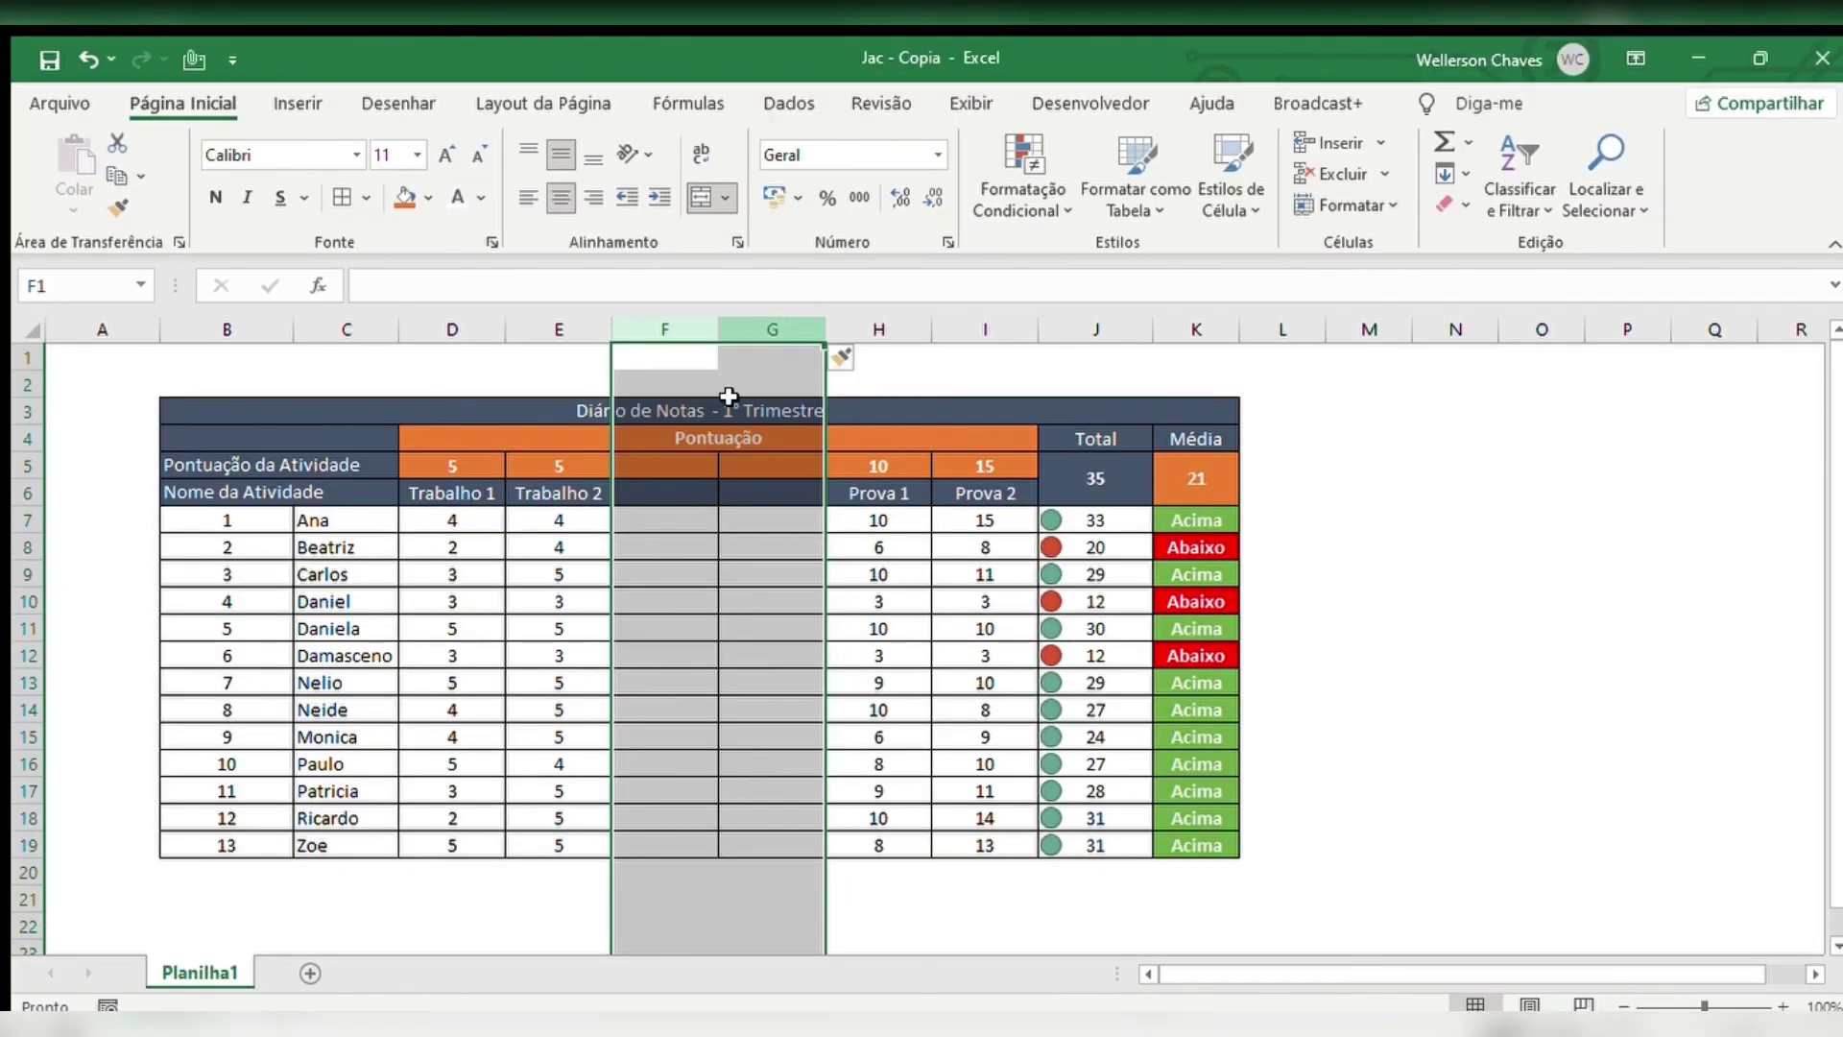
pyautogui.click(670, 496)
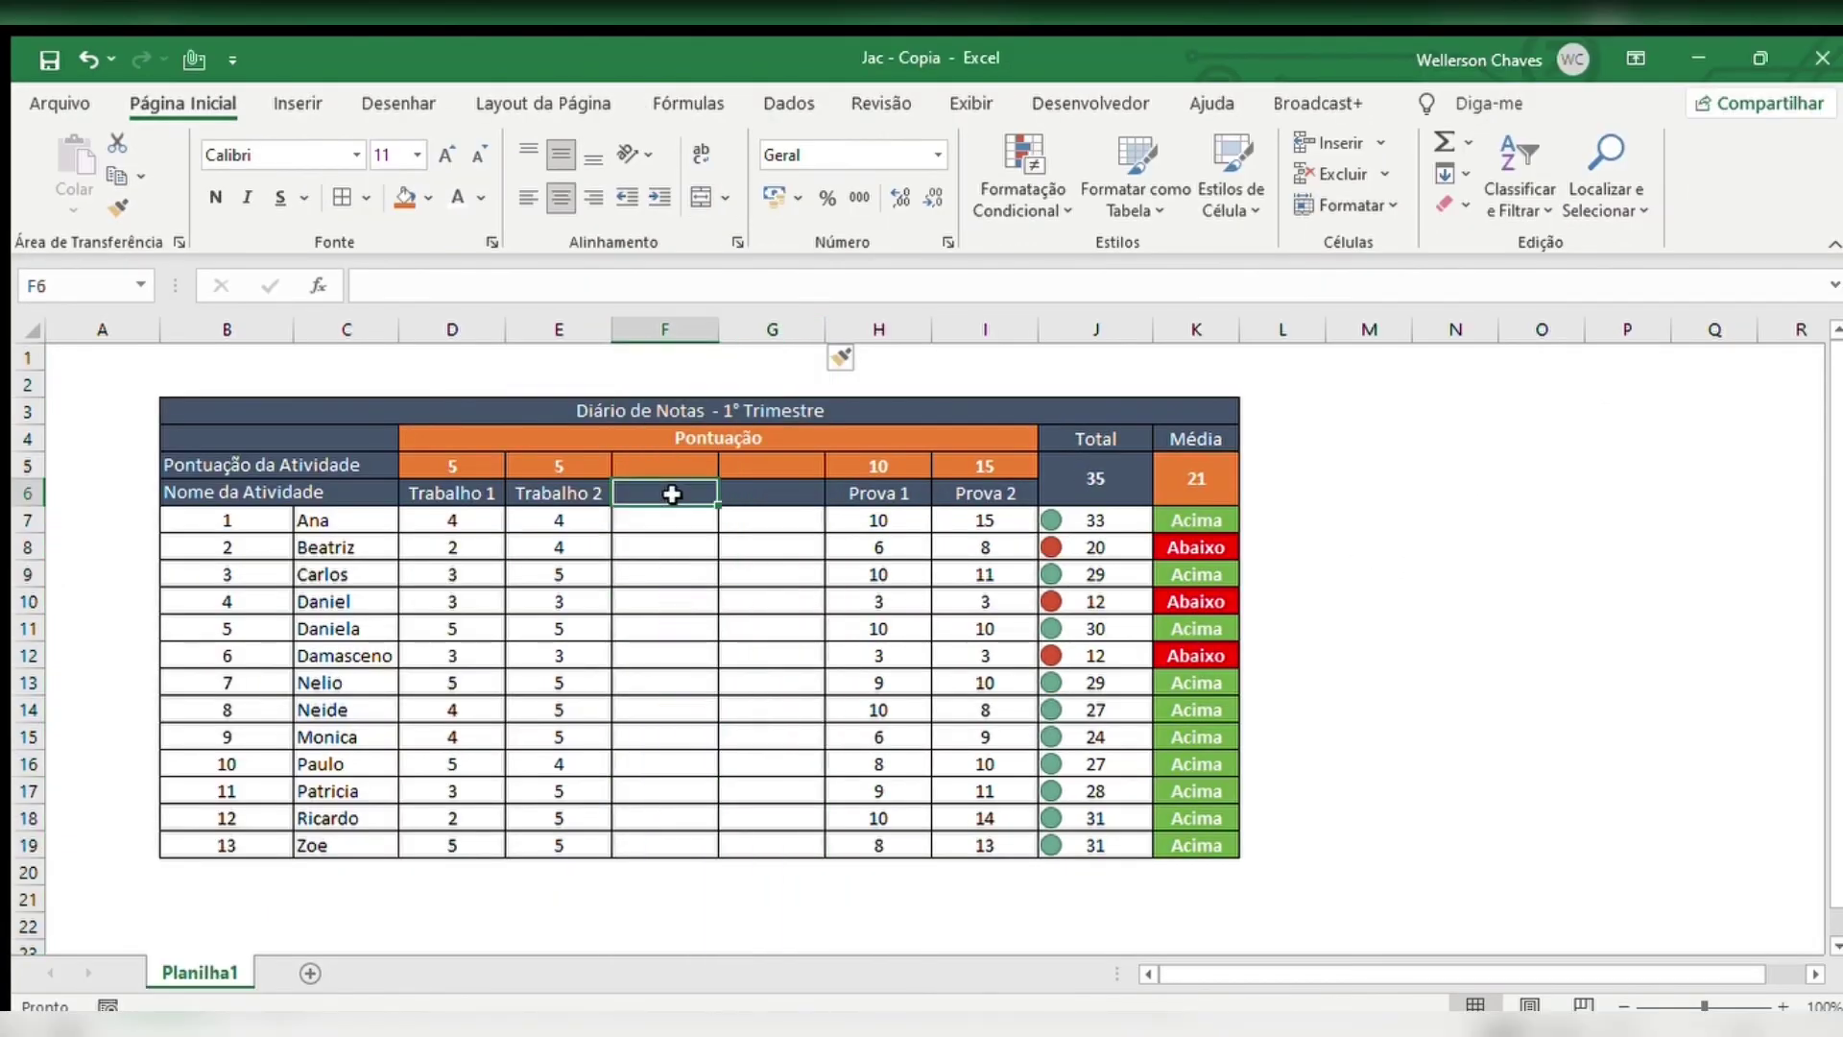
pyautogui.write('Trba')
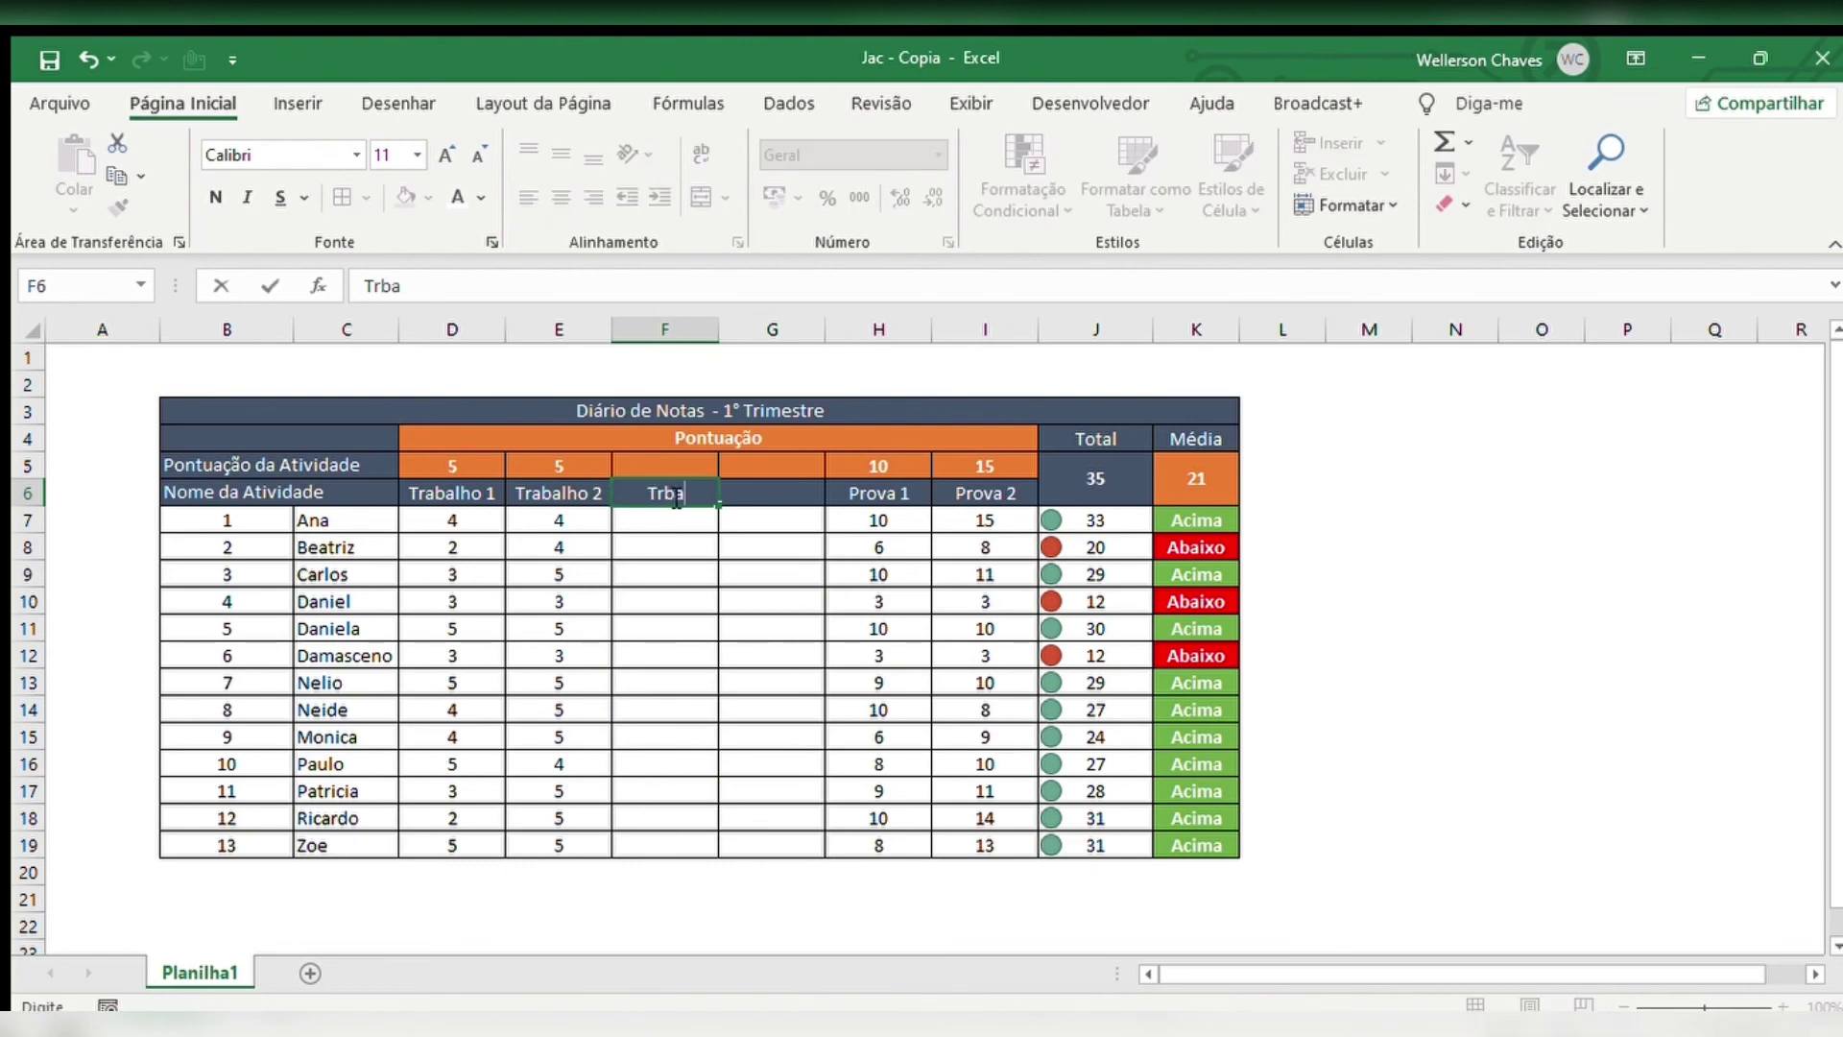
pyautogui.write('lho')
pyautogui.press('BackSpace')
pyautogui.press('BackSpace')
pyautogui.press('BackSpace')
pyautogui.write('ab')
pyautogui.write('alho ')
pyautogui.write('3')
pyautogui.press('Tab')
pyautogui.write('Trbal')
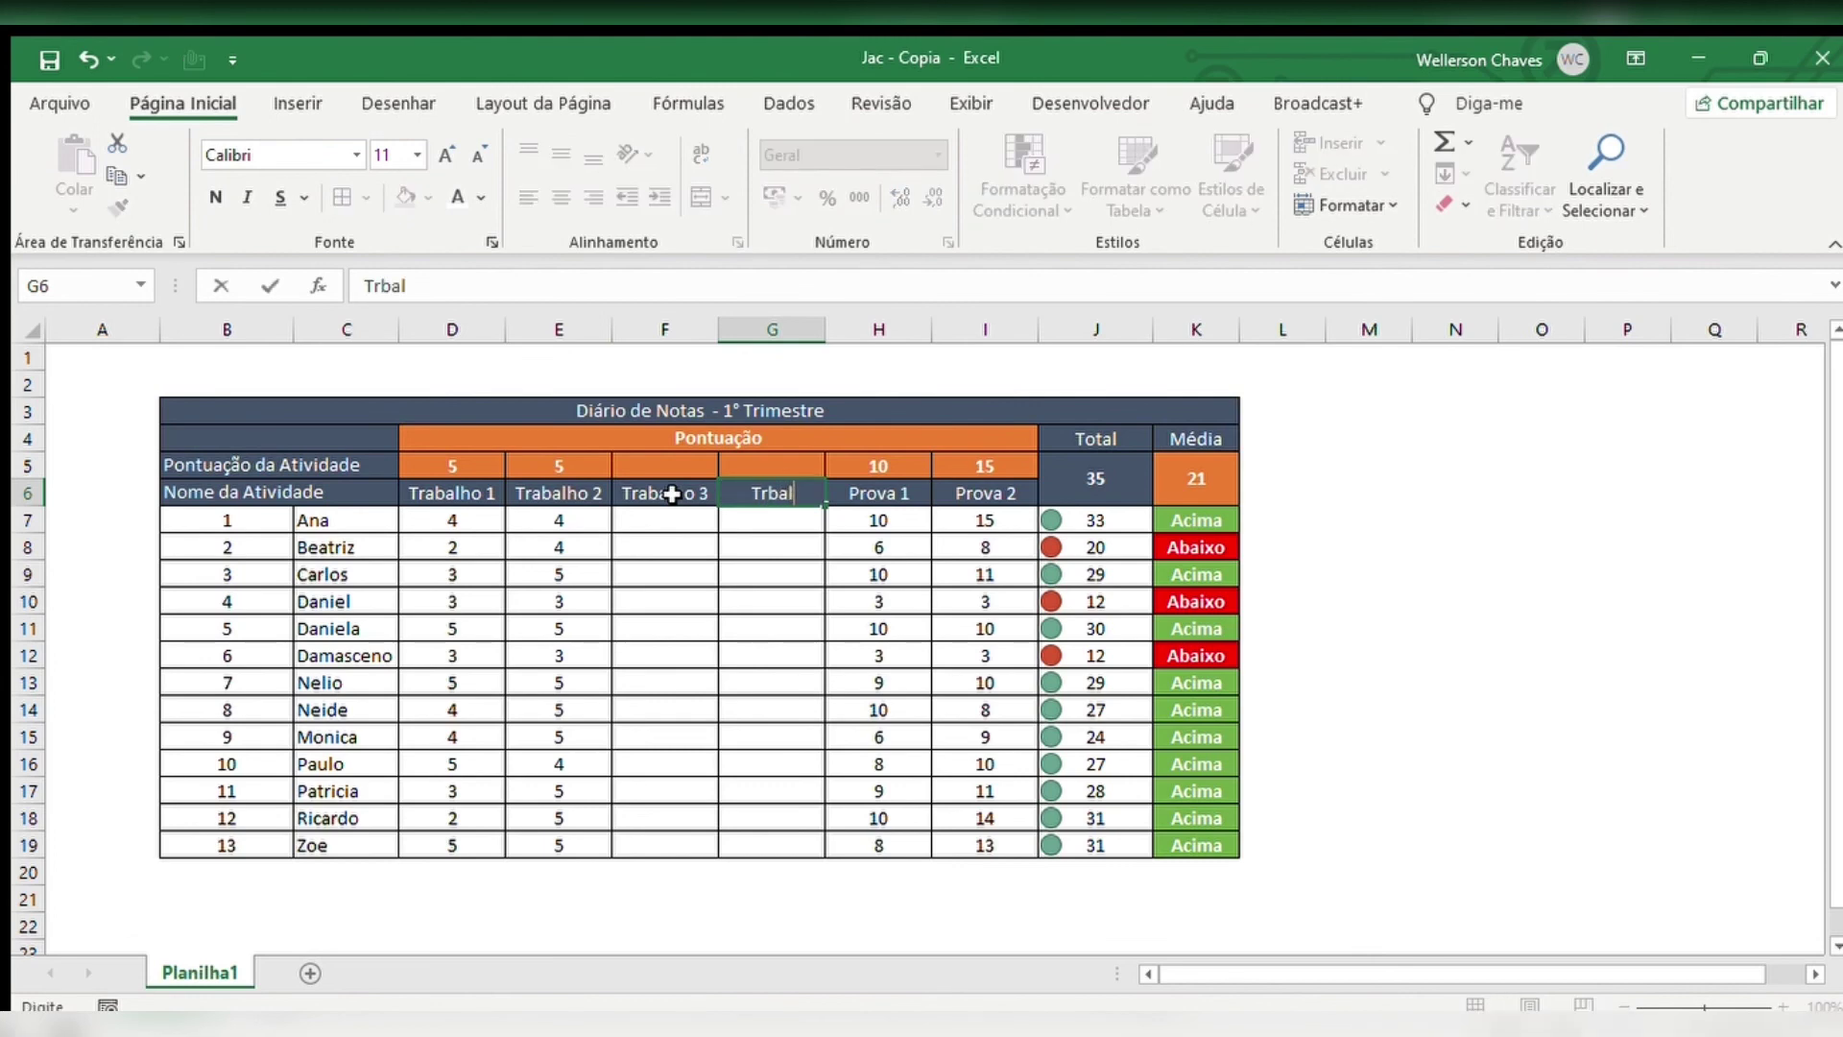
pyautogui.write('ho')
pyautogui.press('BackSpace')
pyautogui.press('BackSpace')
pyautogui.press('BackSpace')
pyautogui.write('alho 4')
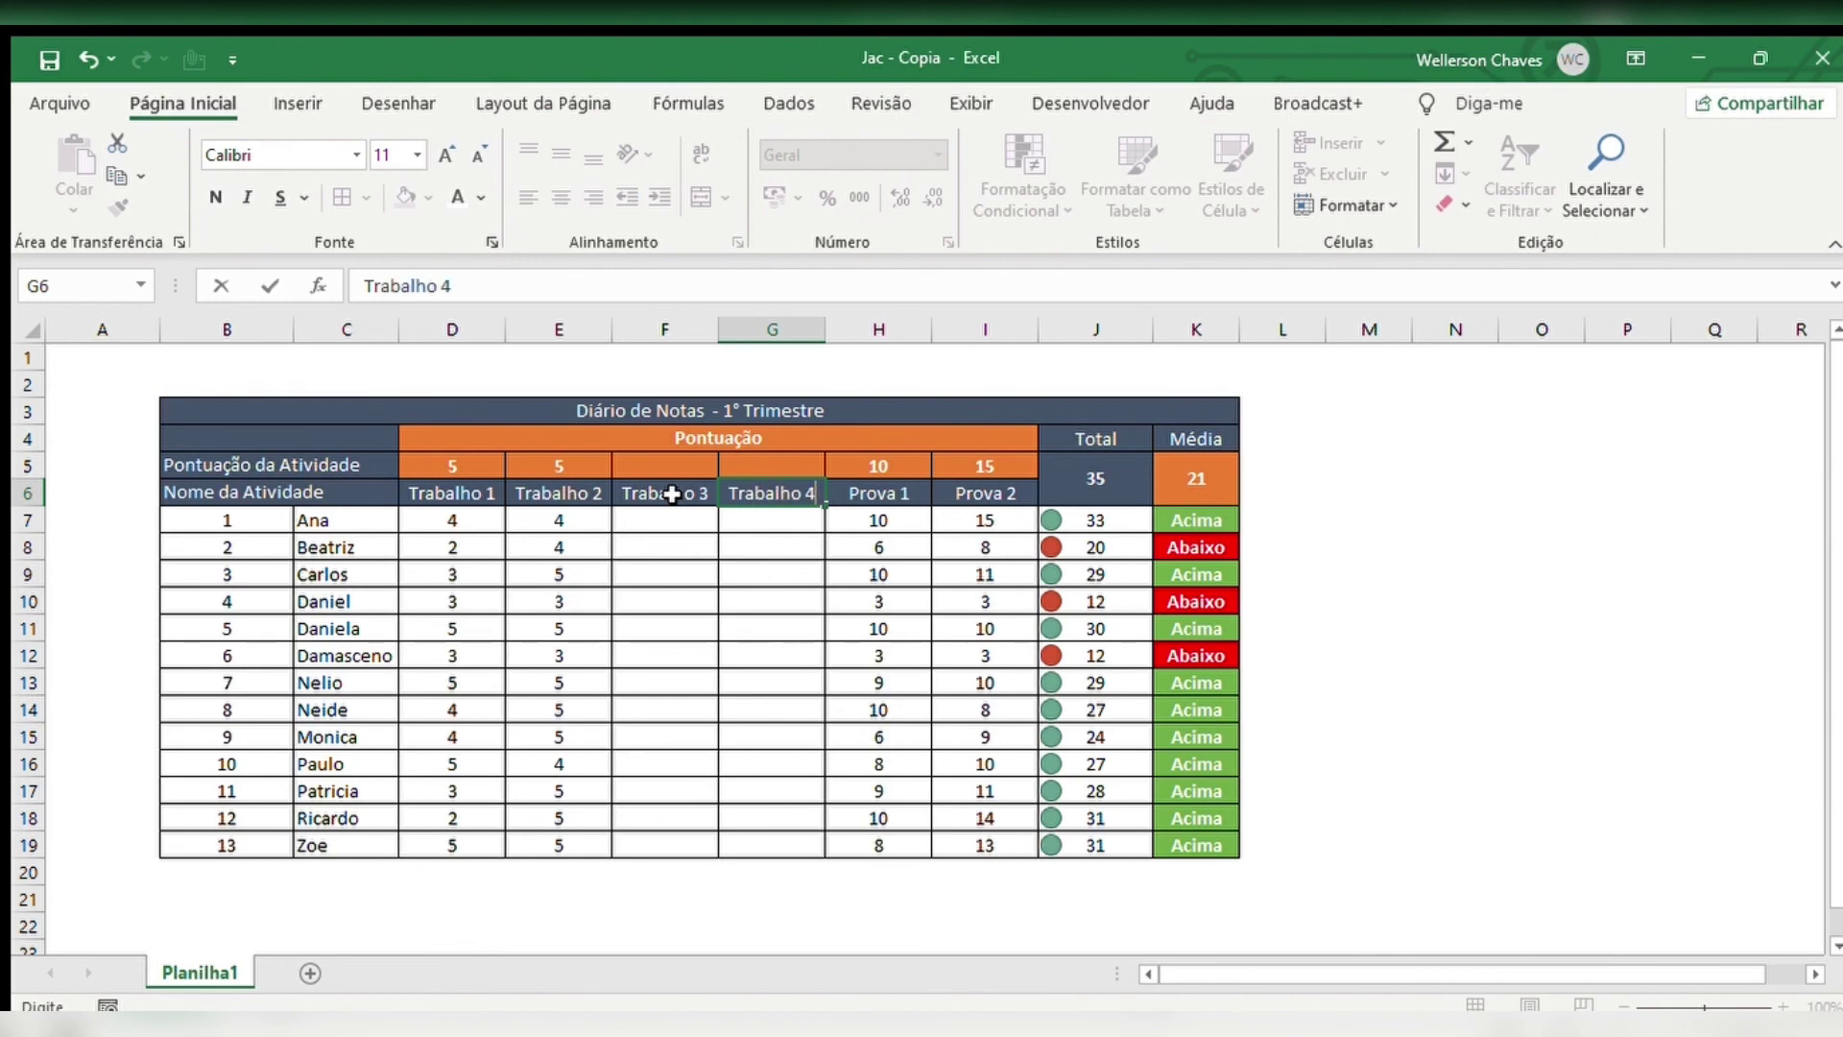
pyautogui.click(672, 494)
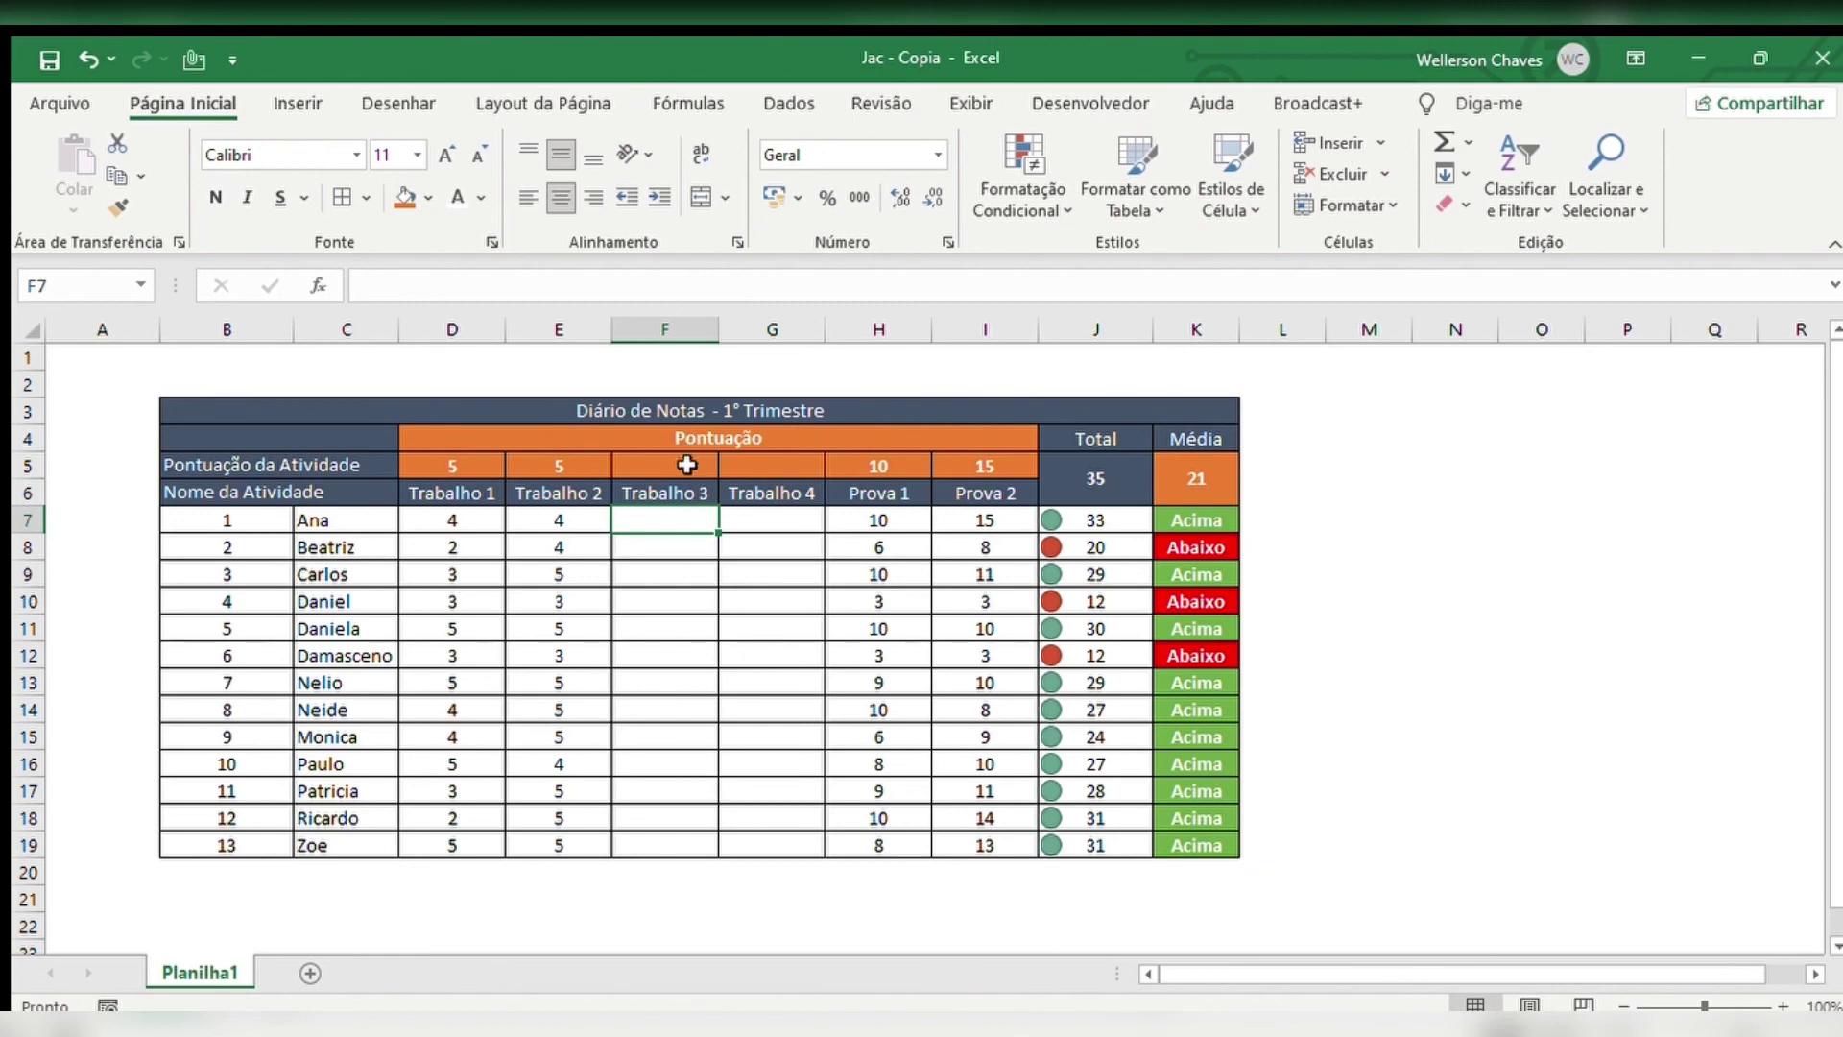
# Enter the point value for Trabalho 3 in row 5
pyautogui.click(685, 470)
pyautogui.write('10')
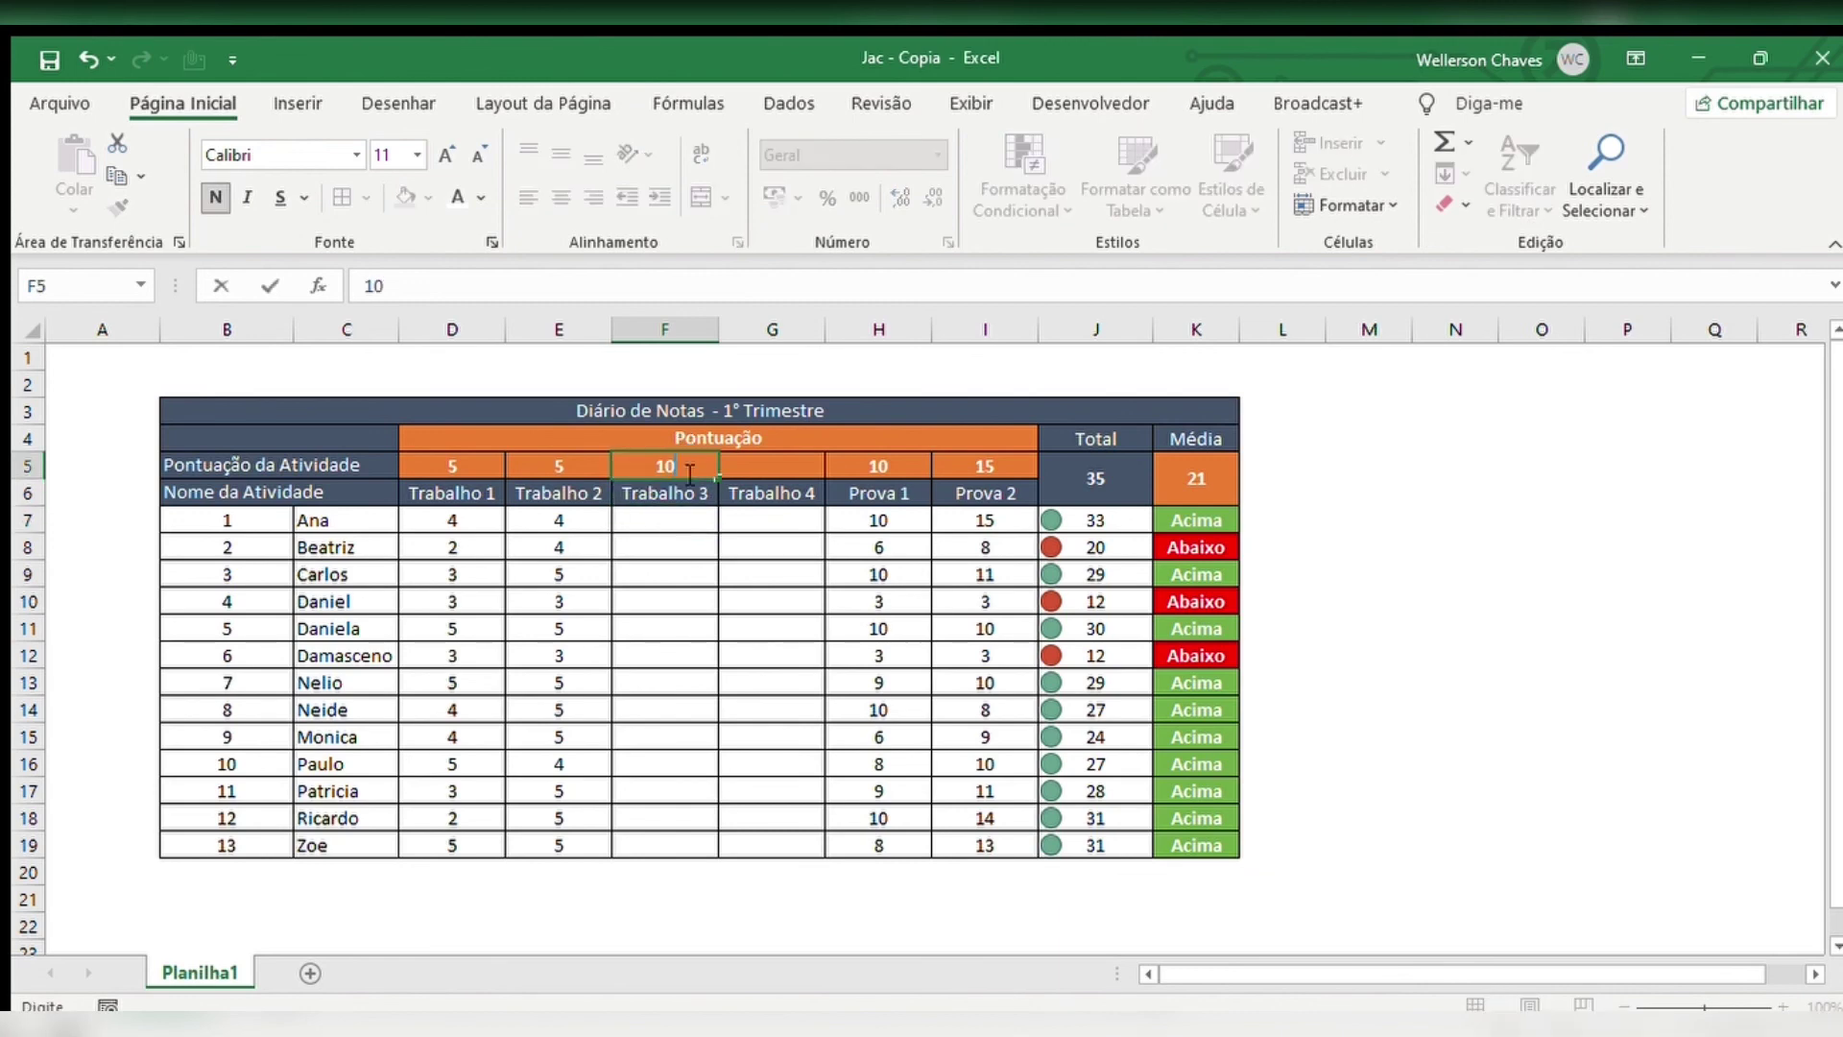
pyautogui.press('Tab')
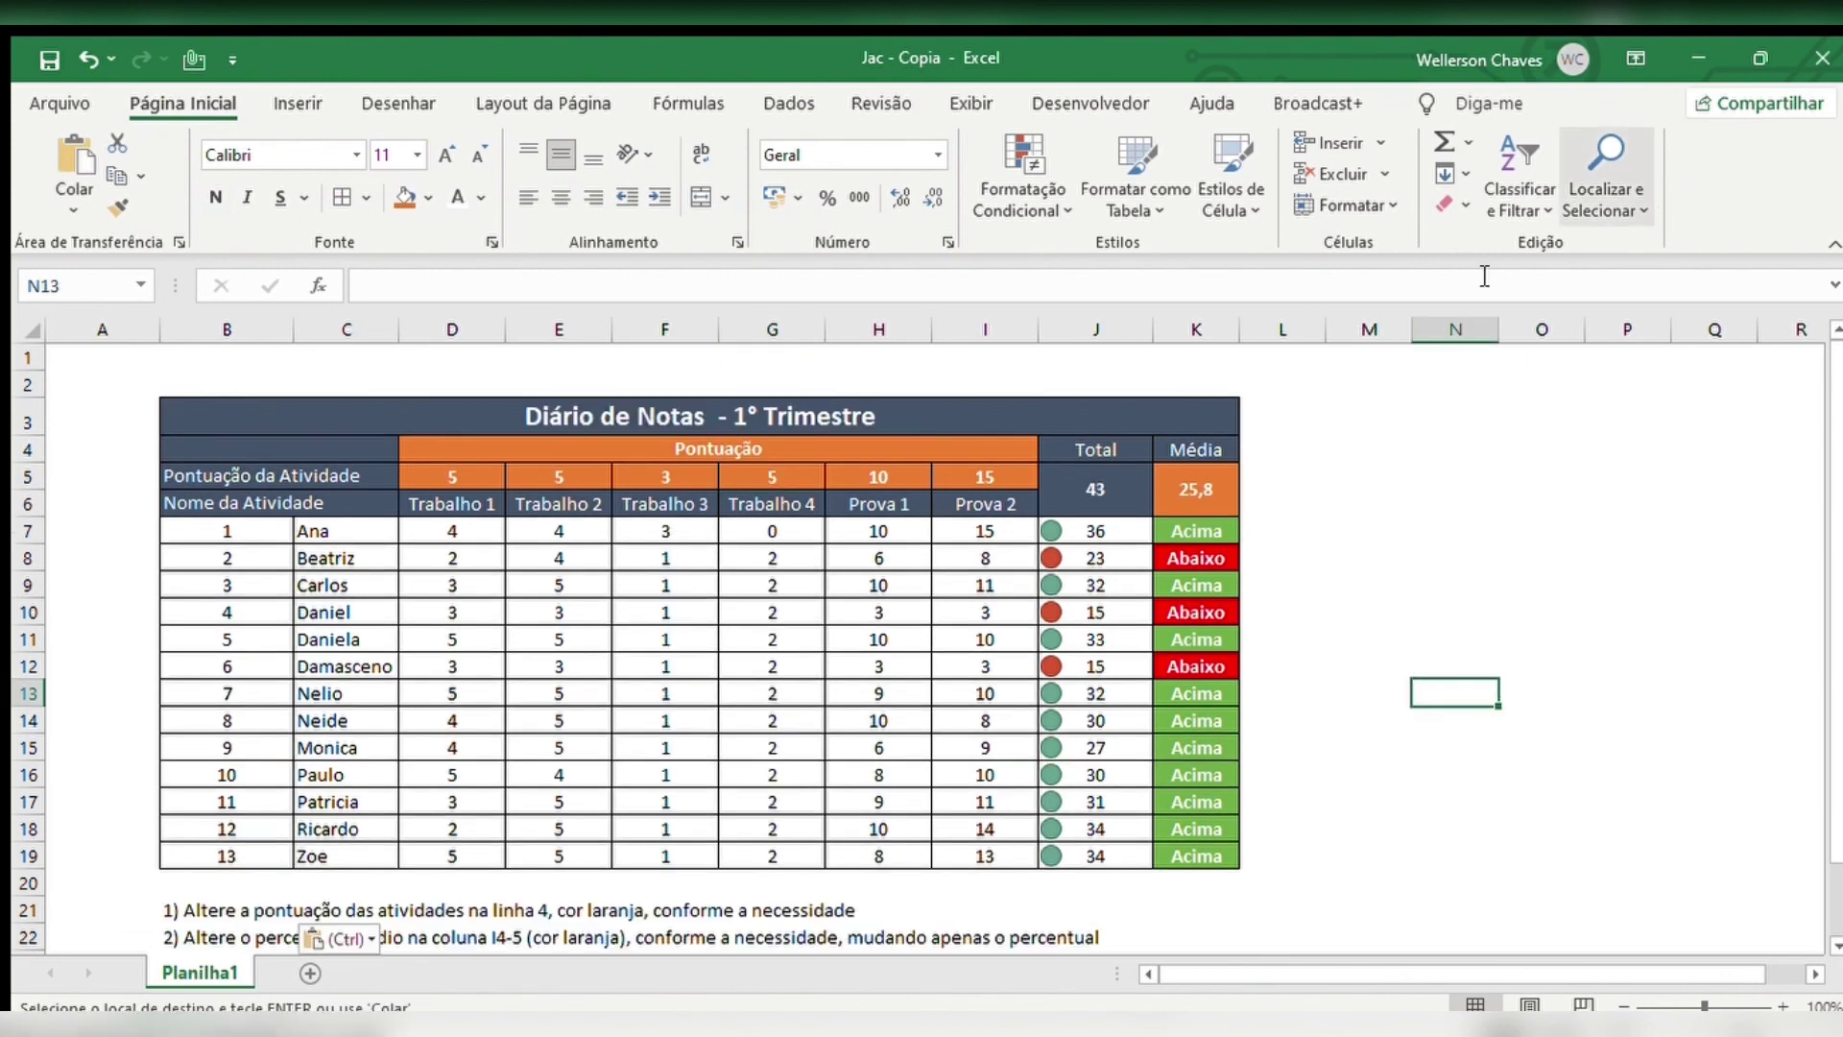
pyautogui.click(1129, 411)
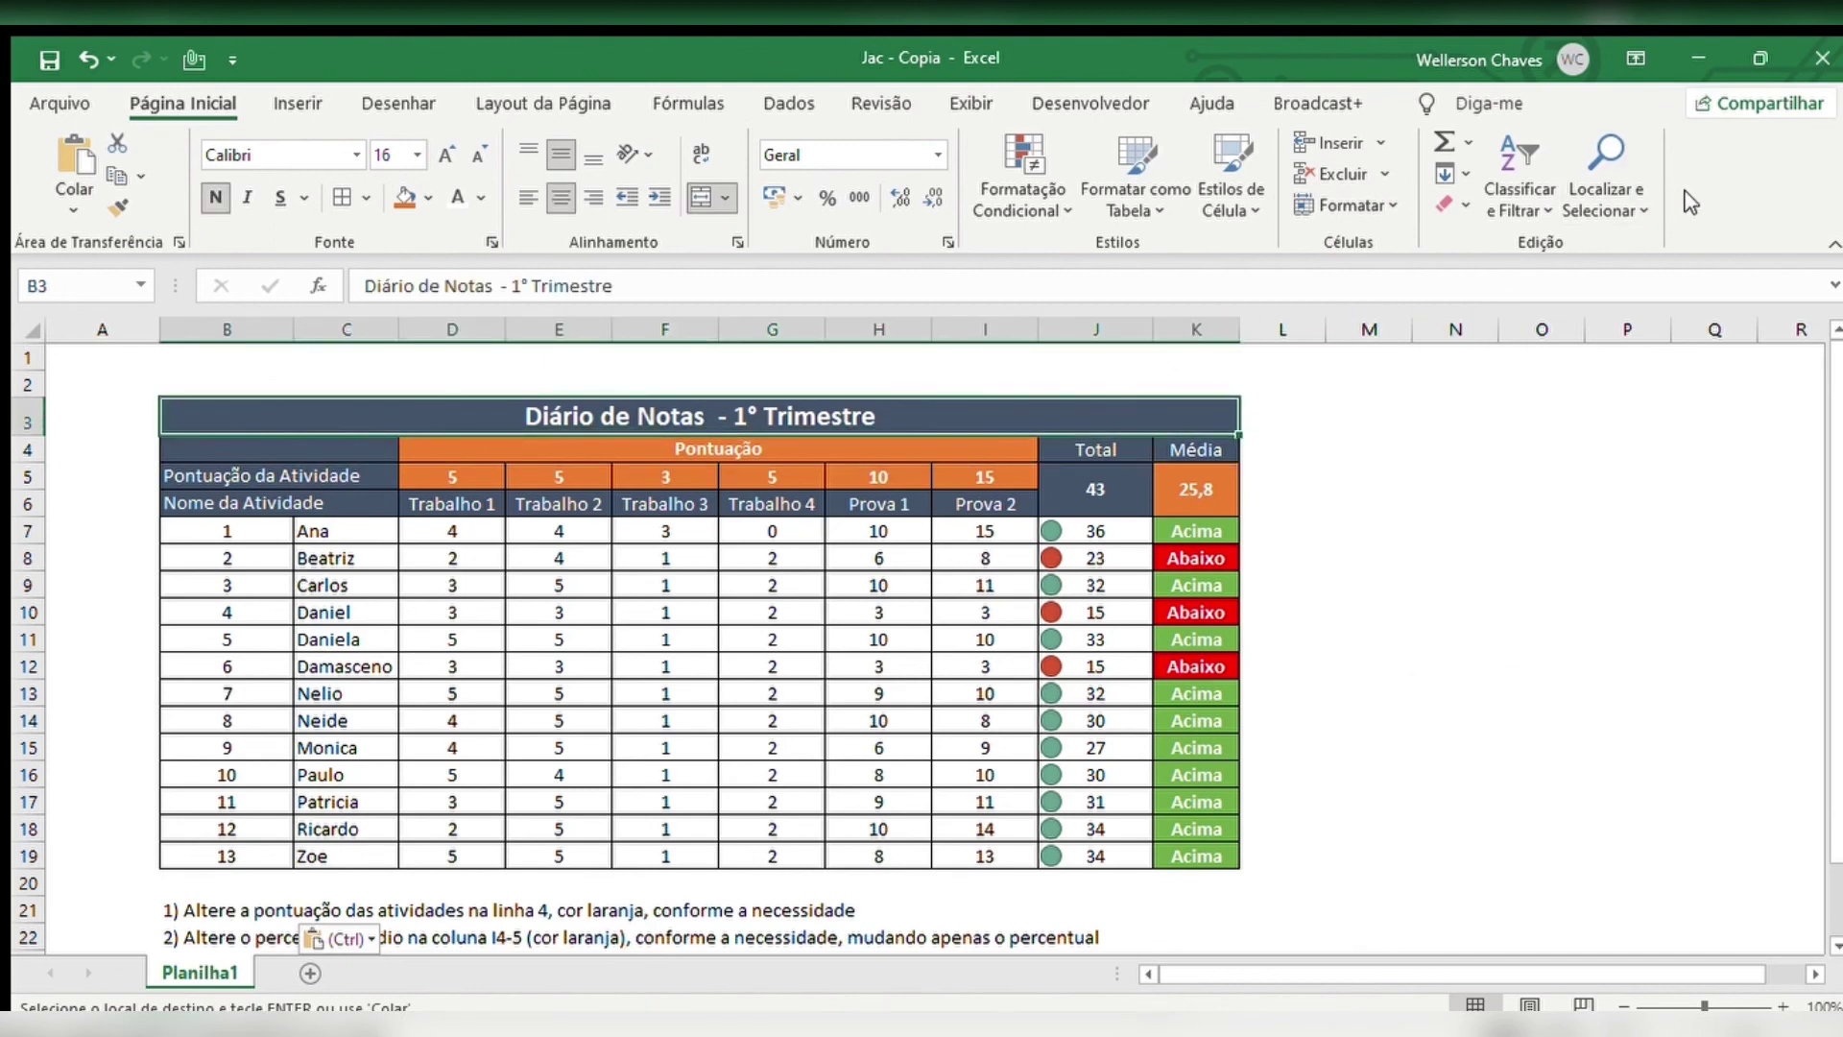